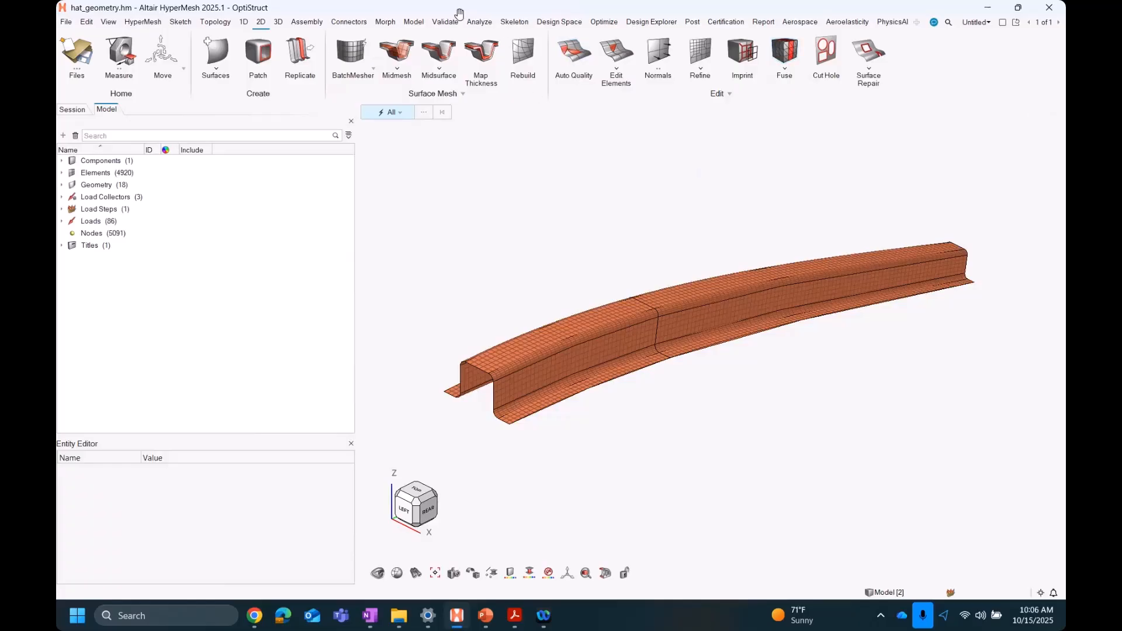
Step: Search the available tools for "composite" and open the Composites browser
{"action": "left_click", "coordinate": [459, 14]}
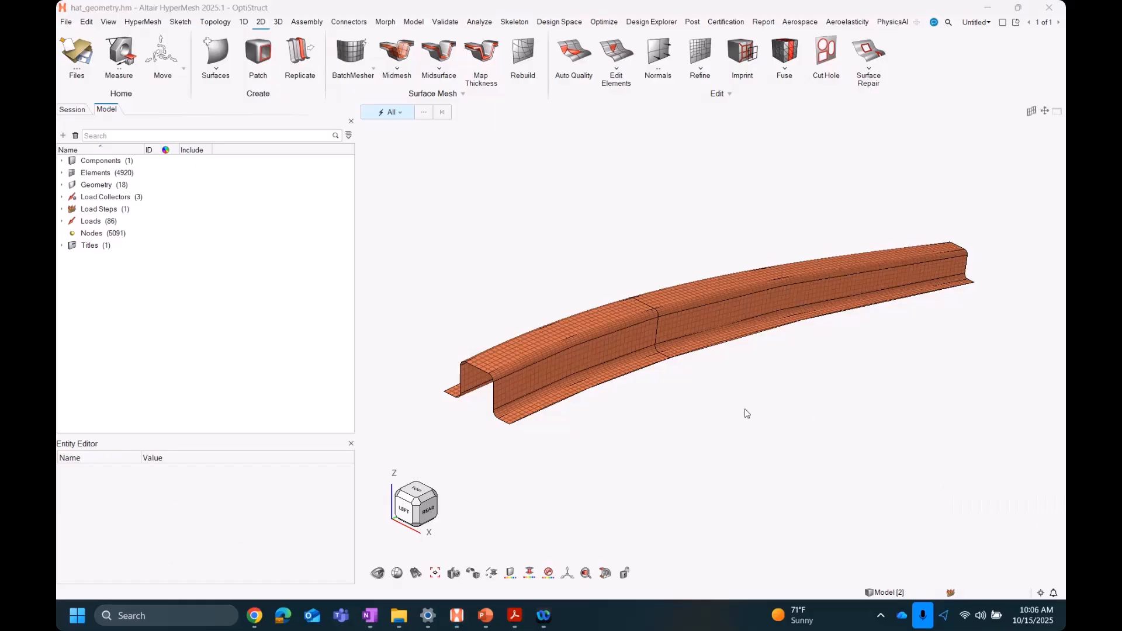
{"action": "right_click_drag", "start_coordinate": [754, 394], "coordinate": [808, 397]}
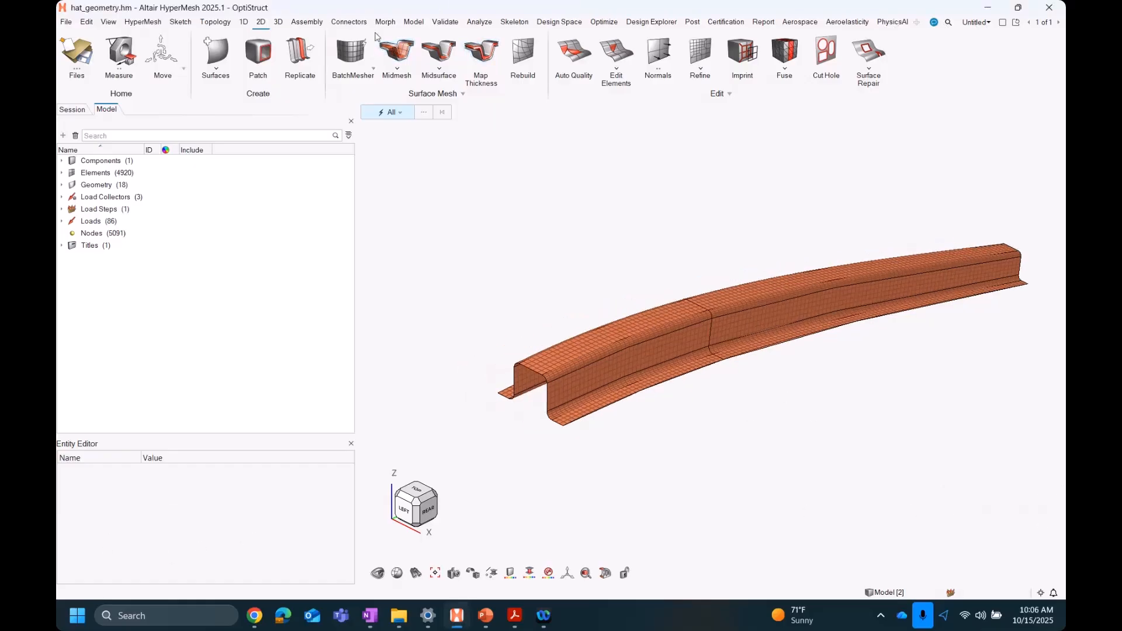
{"action": "left_click", "coordinate": [414, 23]}
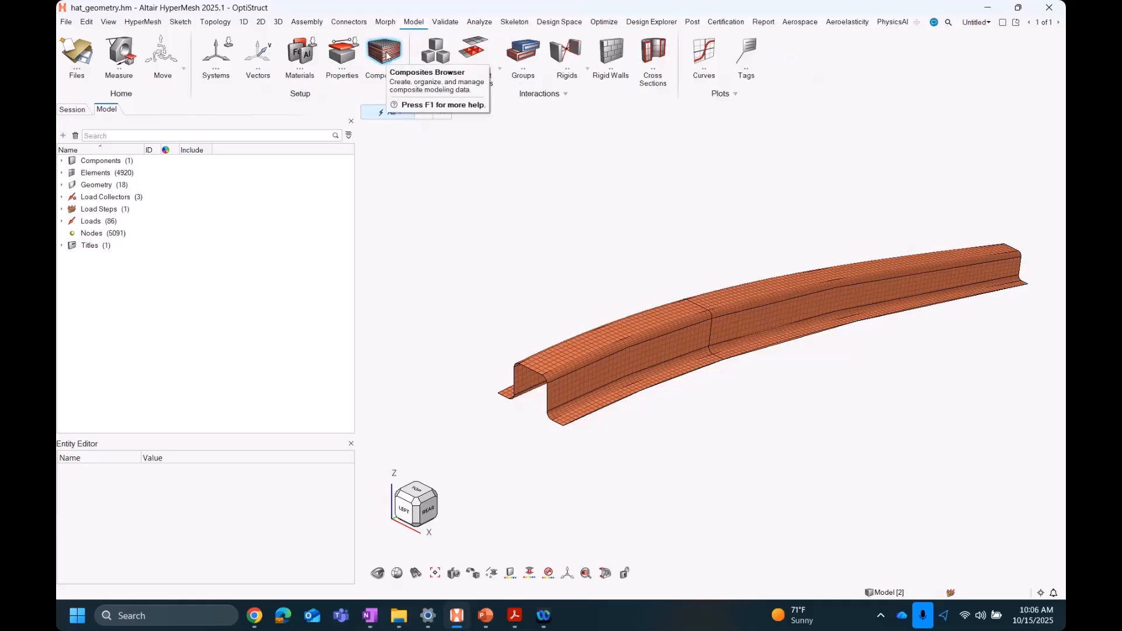
{"action": "left_click", "coordinate": [949, 24]}
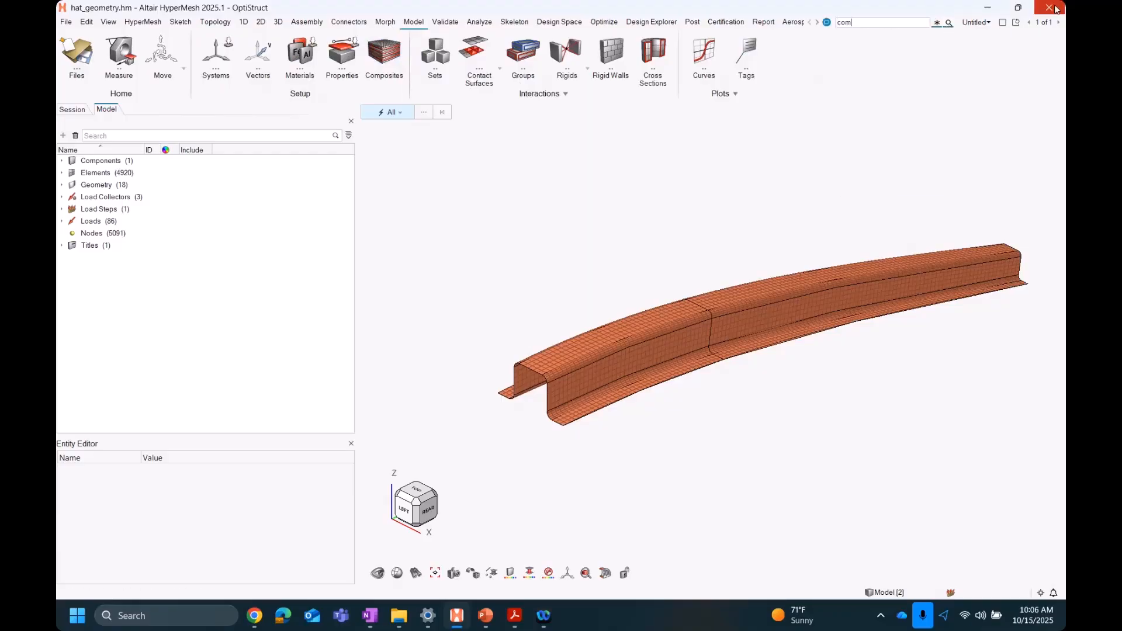
{"action": "type", "text": "composite"}
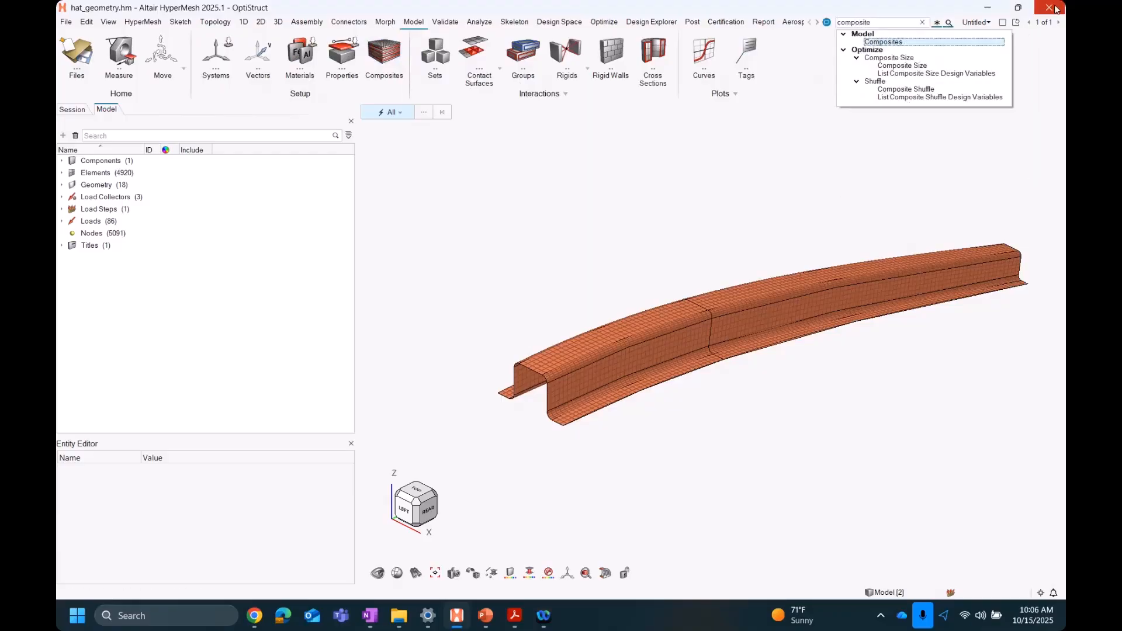
{"action": "left_click", "coordinate": [492, 208]}
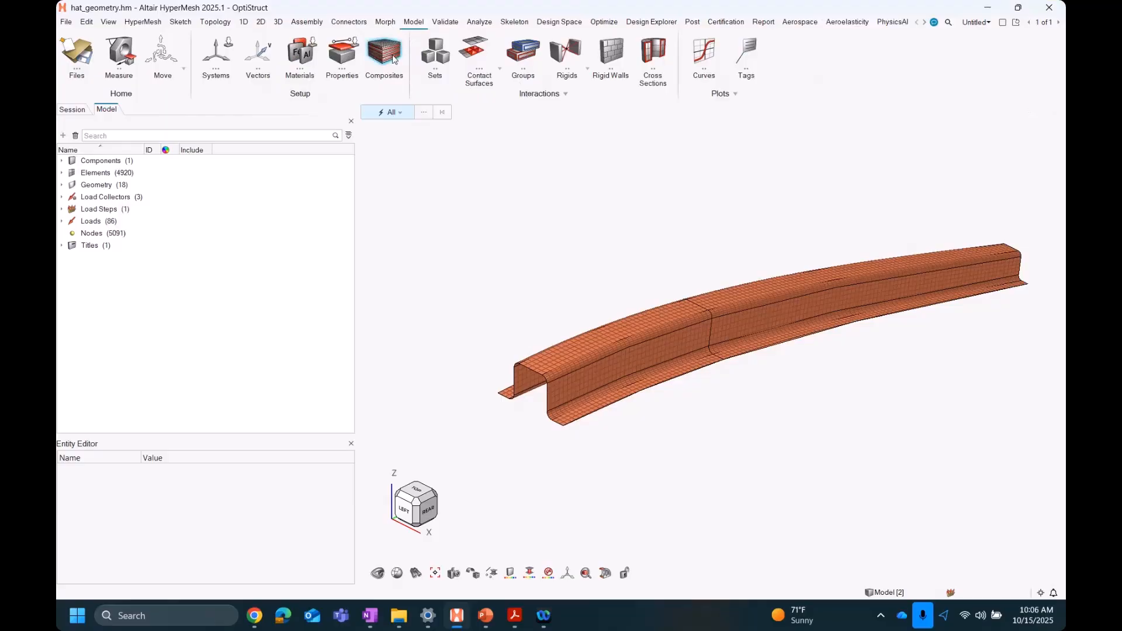
{"action": "left_click", "coordinate": [394, 59]}
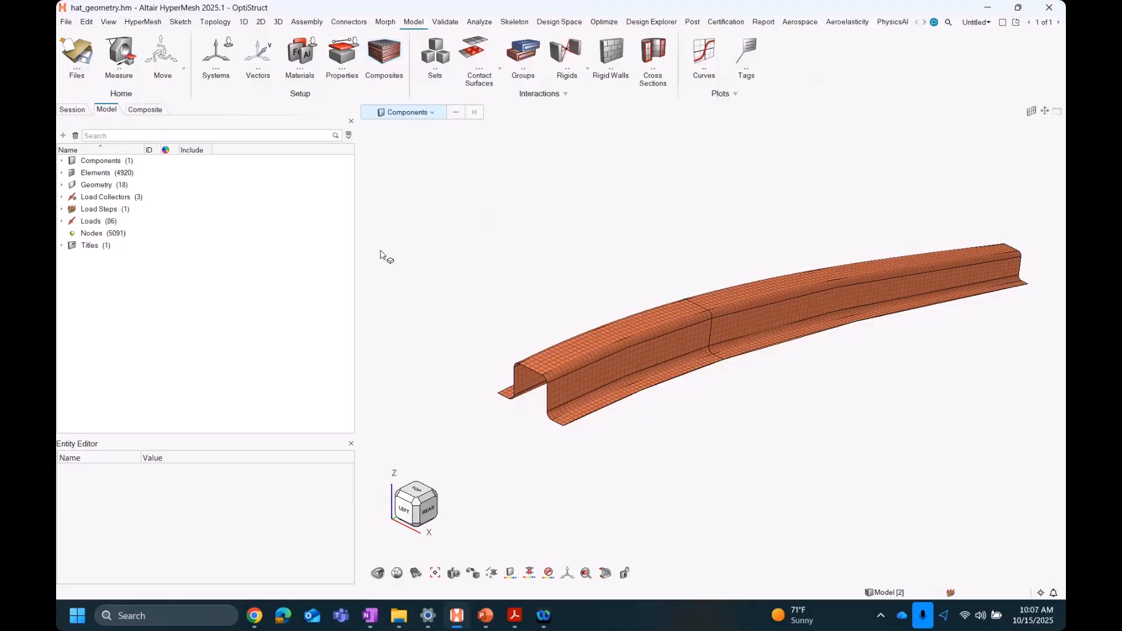
{"action": "left_click", "coordinate": [143, 111]}
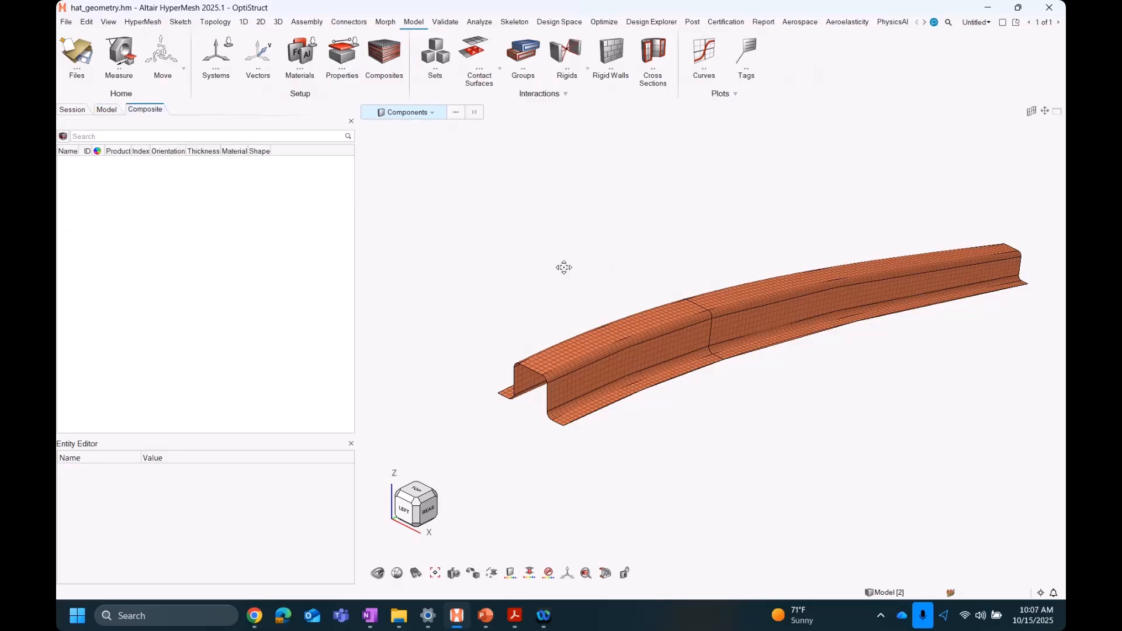
{"action": "right_click_drag", "start_coordinate": [564, 268], "coordinate": [556, 257]}
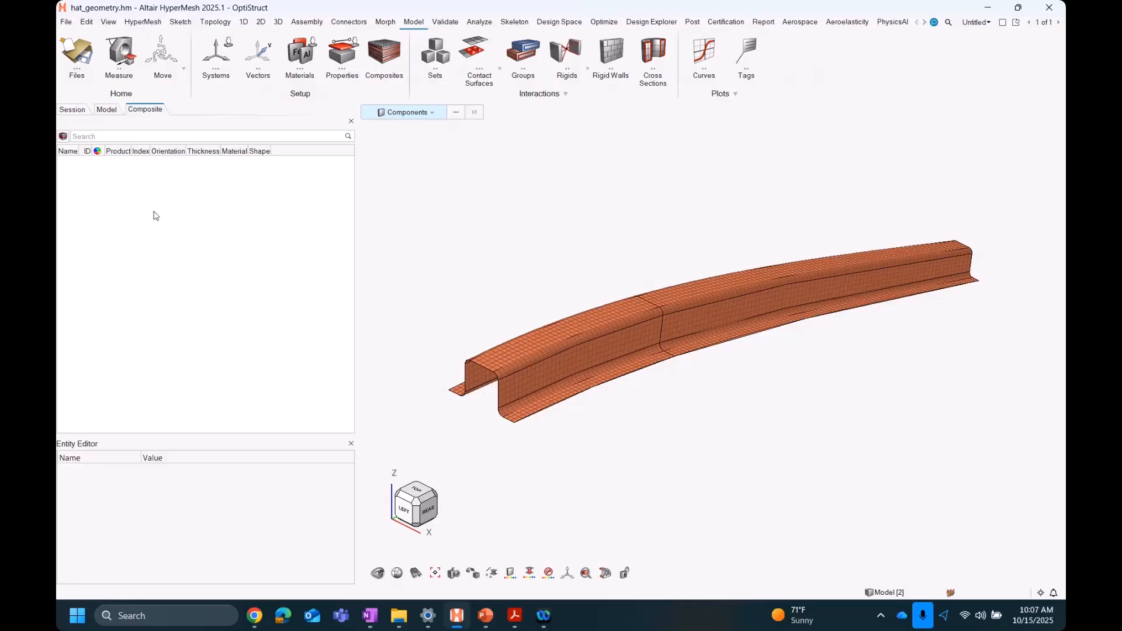
Step: Create a new laminate in the empty Composite browser, accepting its default name
{"action": "left_click", "coordinate": [107, 110]}
{"action": "left_click", "coordinate": [140, 111]}
{"action": "right_click", "coordinate": [132, 212]}
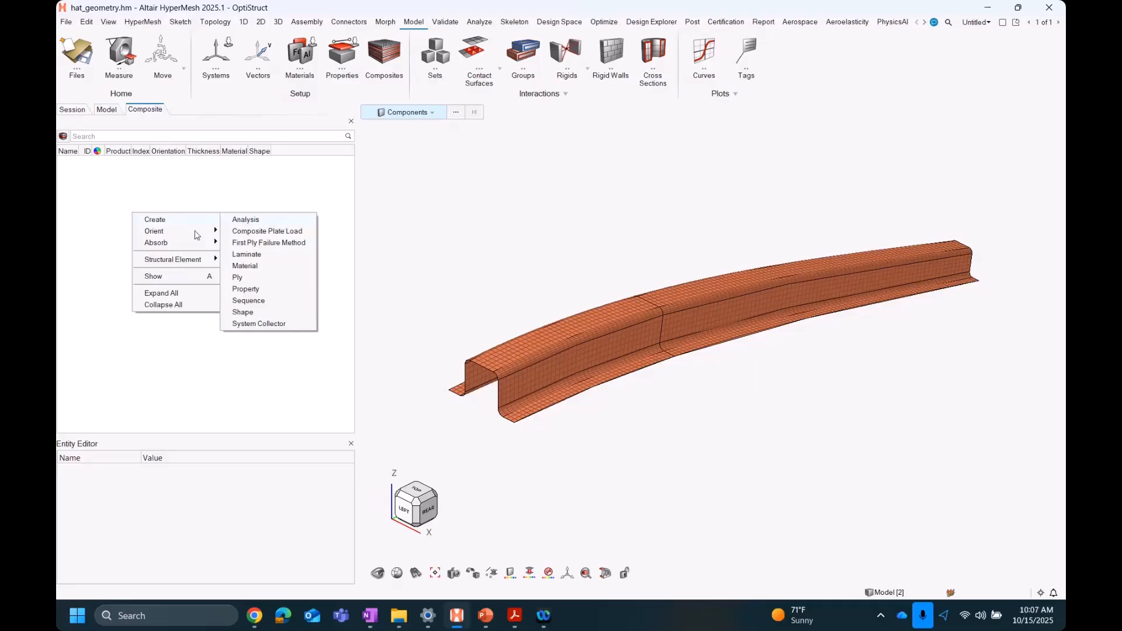
{"action": "mouse_move", "coordinate": [173, 230]}
{"action": "left_click", "coordinate": [257, 251]}
{"action": "key", "text": "Return"}
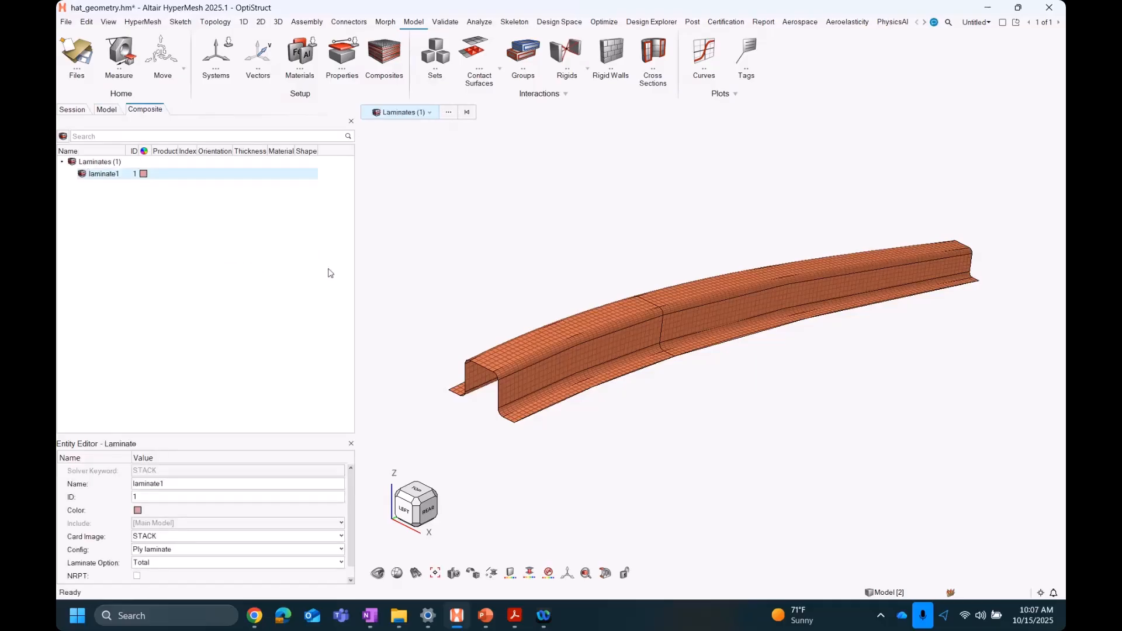
Step: Create a ply inside the new laminate and enlarge the area showing its properties
{"action": "right_click", "coordinate": [109, 178]}
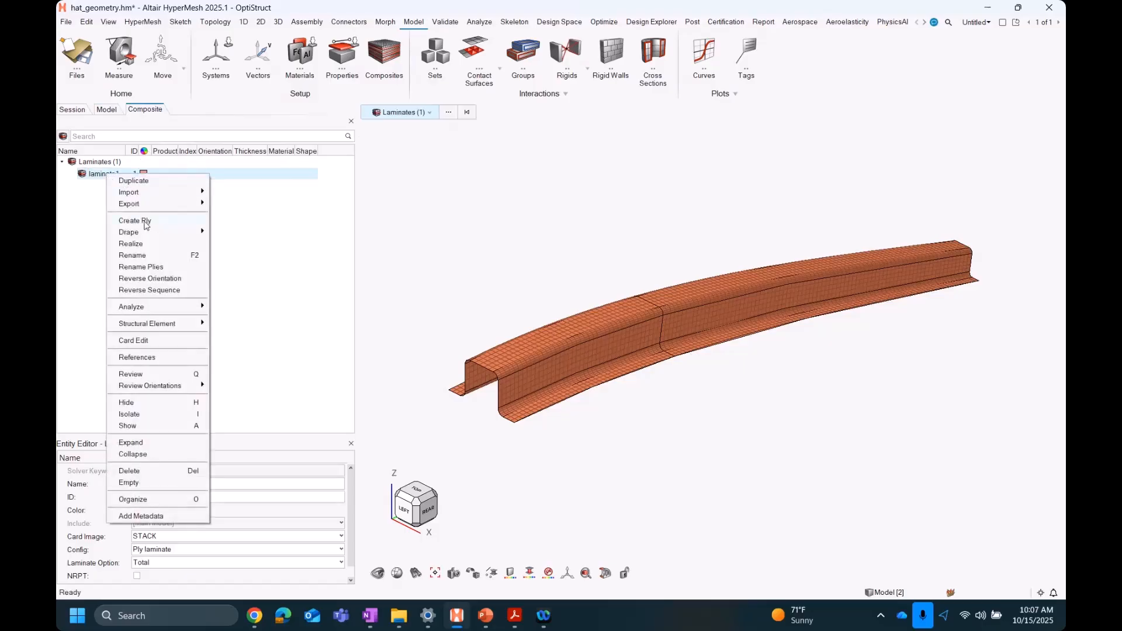
{"action": "left_click", "coordinate": [145, 221]}
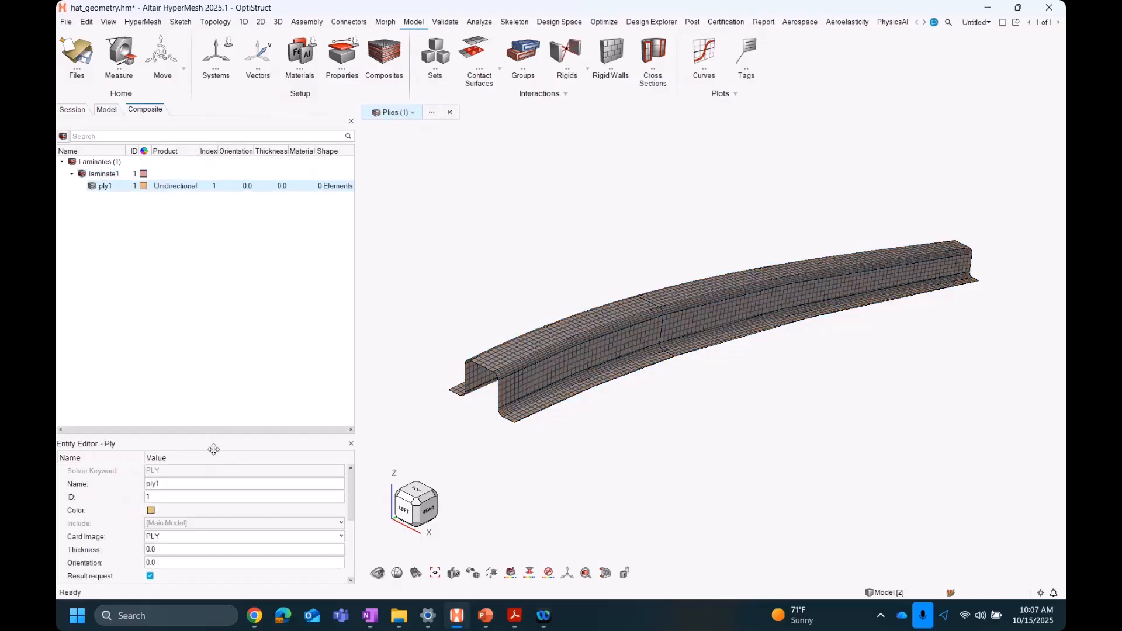
{"action": "left_click_drag", "start_coordinate": [214, 449], "coordinate": [210, 391]}
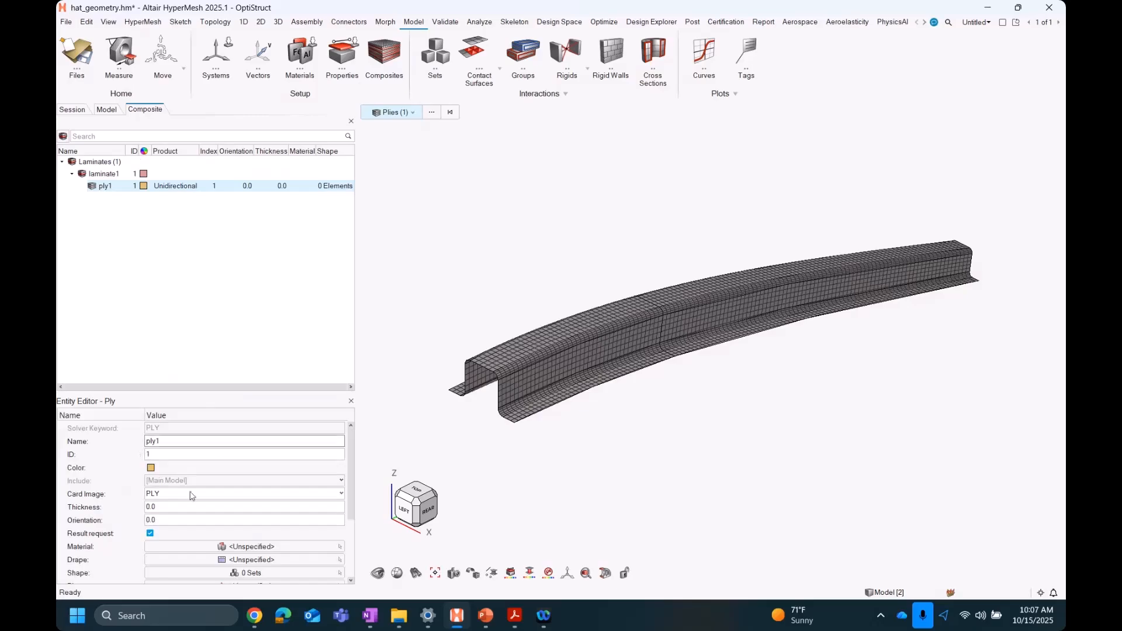
Step: Set the ply's thickness to 0.1 and keep Unidirectional as its ply type
{"action": "left_click", "coordinate": [188, 508]}
{"action": "left_click", "coordinate": [185, 512]}
{"action": "type", "text": "0"}
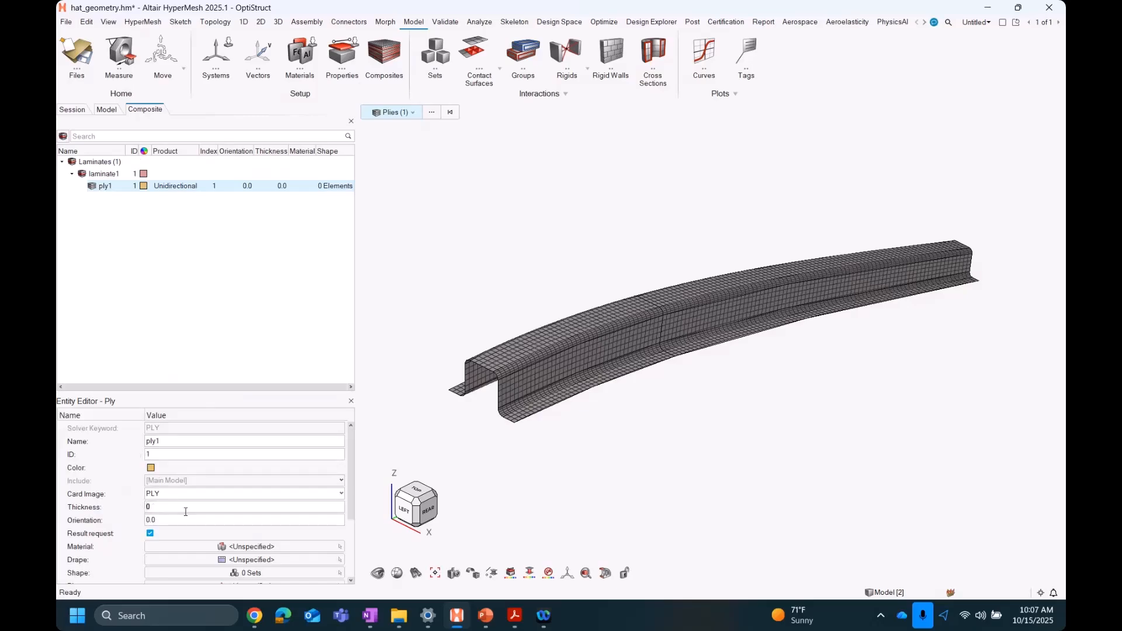
{"action": "type", "text": ".1"}
{"action": "scroll", "coordinate": [234, 515], "scroll_direction": "down", "scroll_amount": 4}
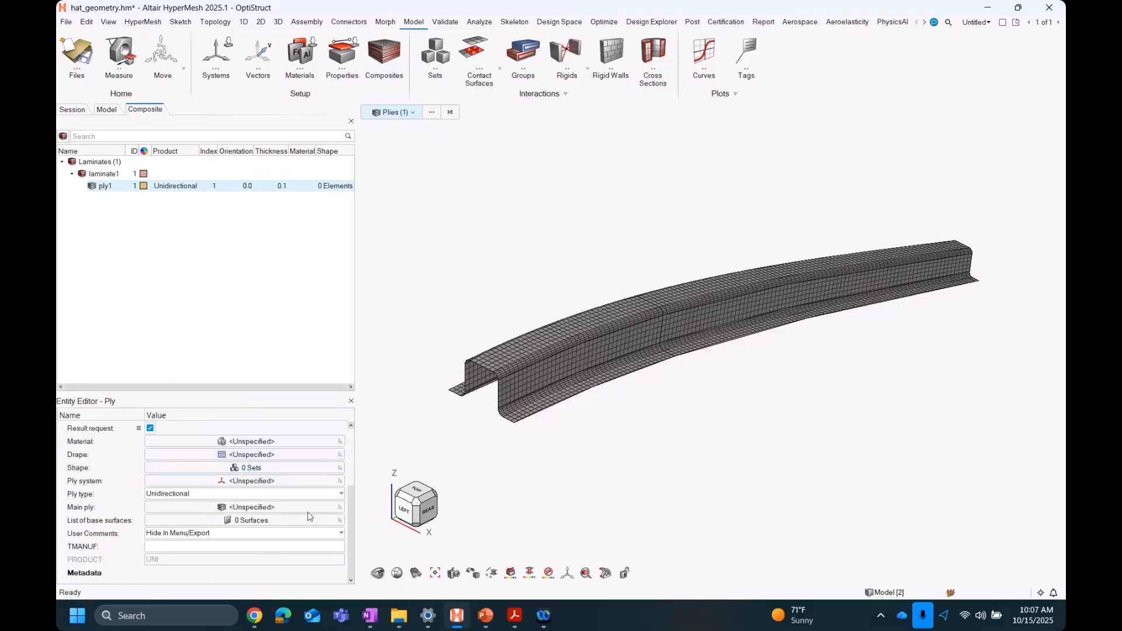
{"action": "scroll", "coordinate": [233, 507], "scroll_direction": "up", "scroll_amount": 4}
{"action": "scroll", "coordinate": [312, 507], "scroll_direction": "down", "scroll_amount": 4}
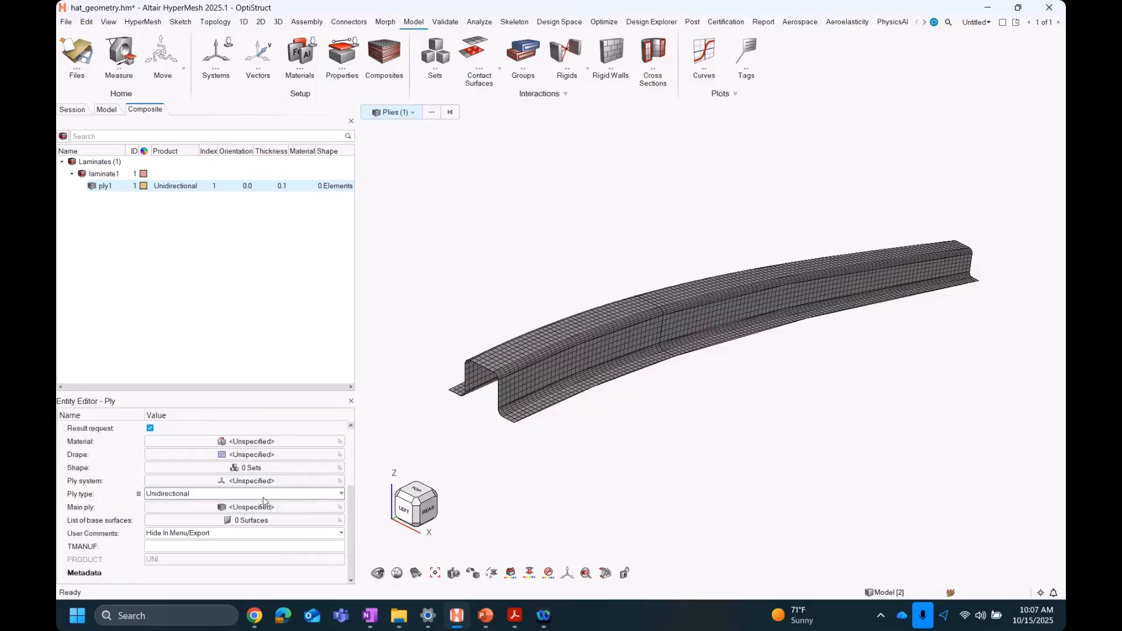
{"action": "left_click", "coordinate": [232, 496]}
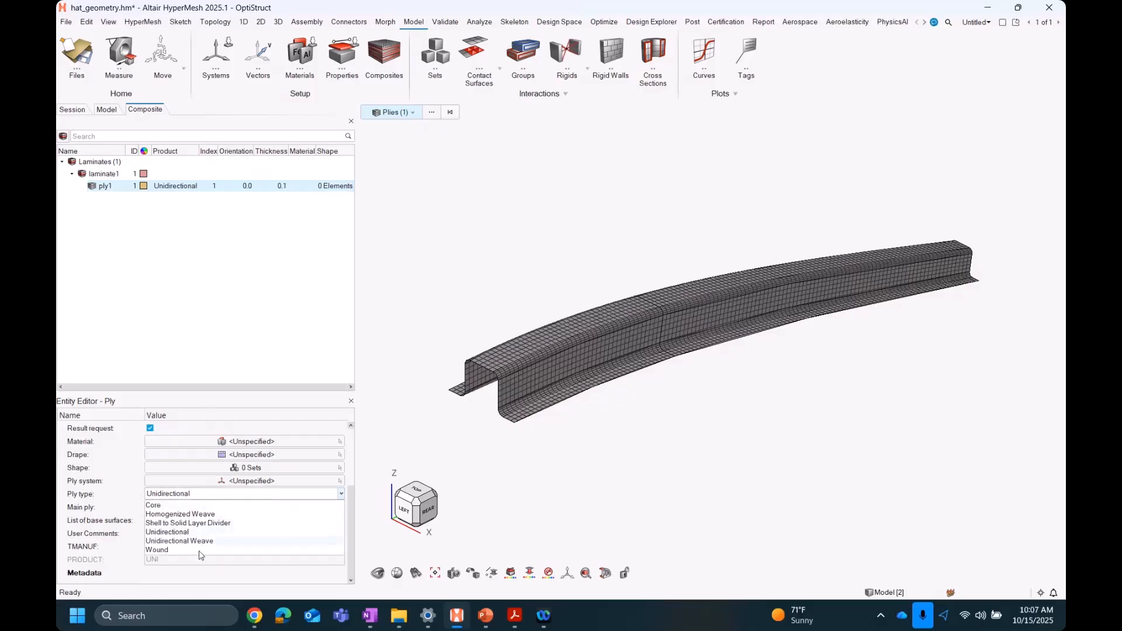
{"action": "left_click", "coordinate": [209, 497]}
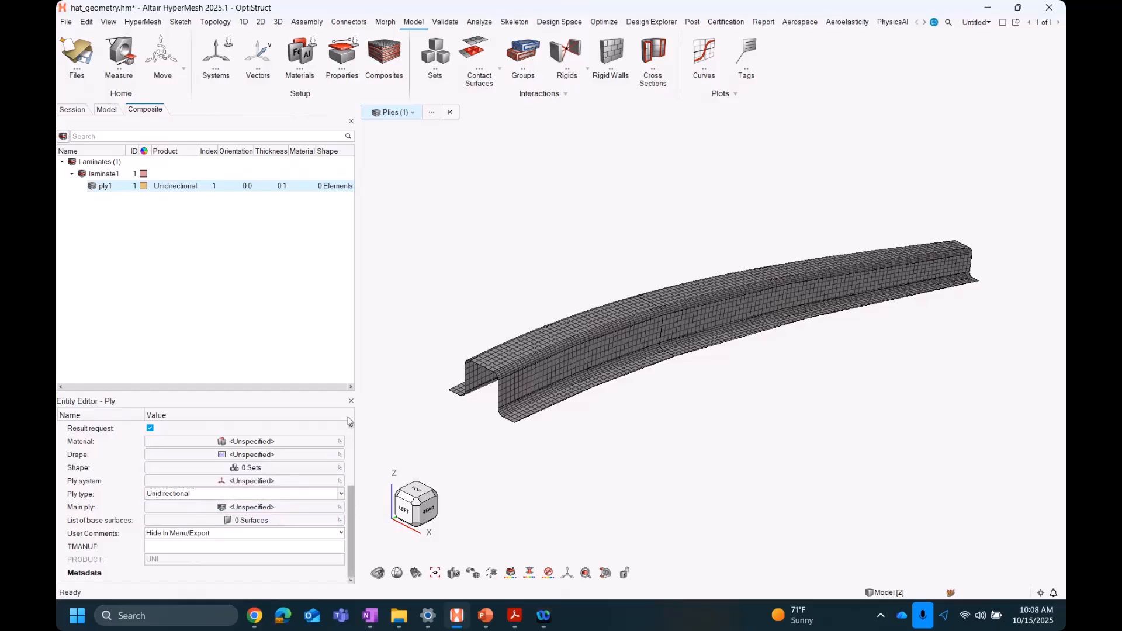
Step: Duplicate ply1 to add 3 more plies to the laminate
{"action": "scroll", "coordinate": [349, 421], "scroll_direction": "up", "scroll_amount": 3}
{"action": "right_click", "coordinate": [109, 189]}
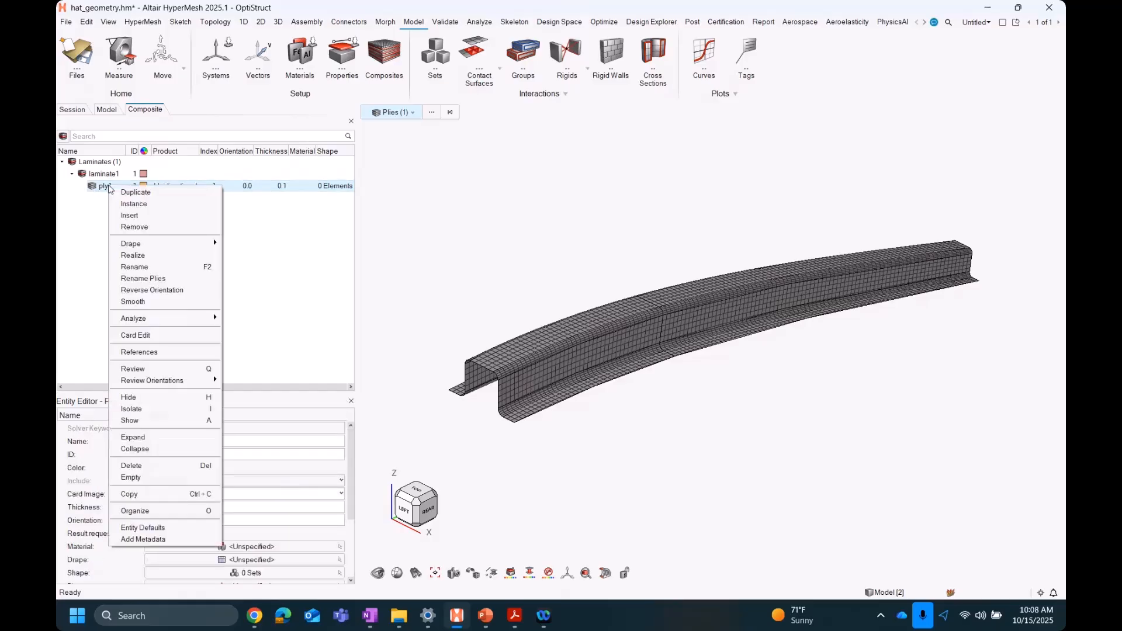
{"action": "left_click", "coordinate": [160, 199]}
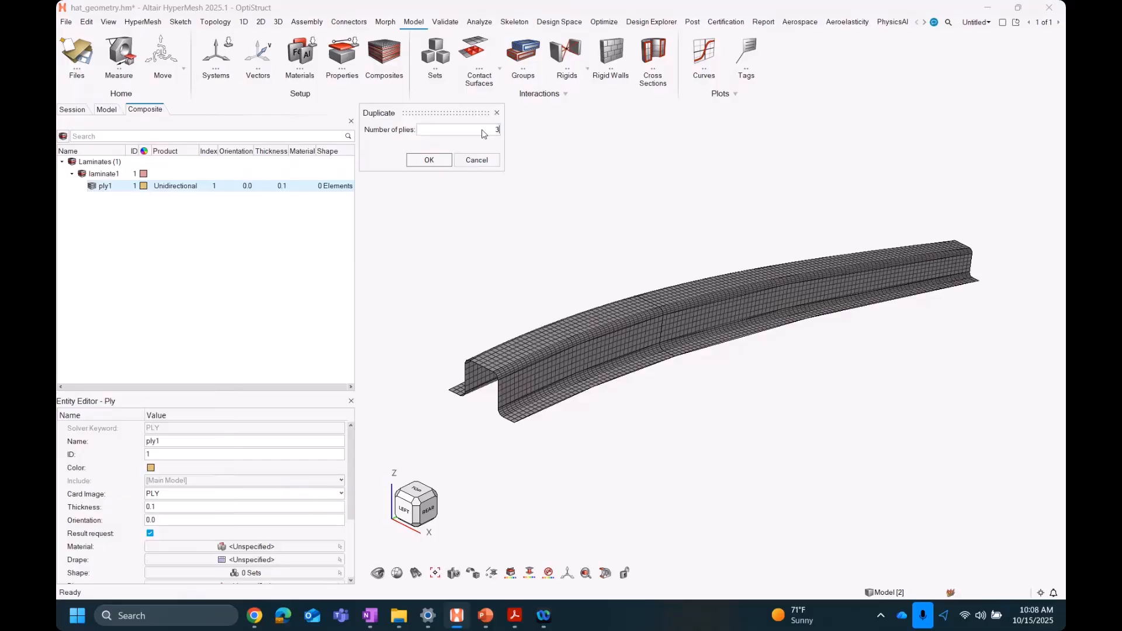
{"action": "type", "text": "3"}
{"action": "left_click", "coordinate": [429, 160]}
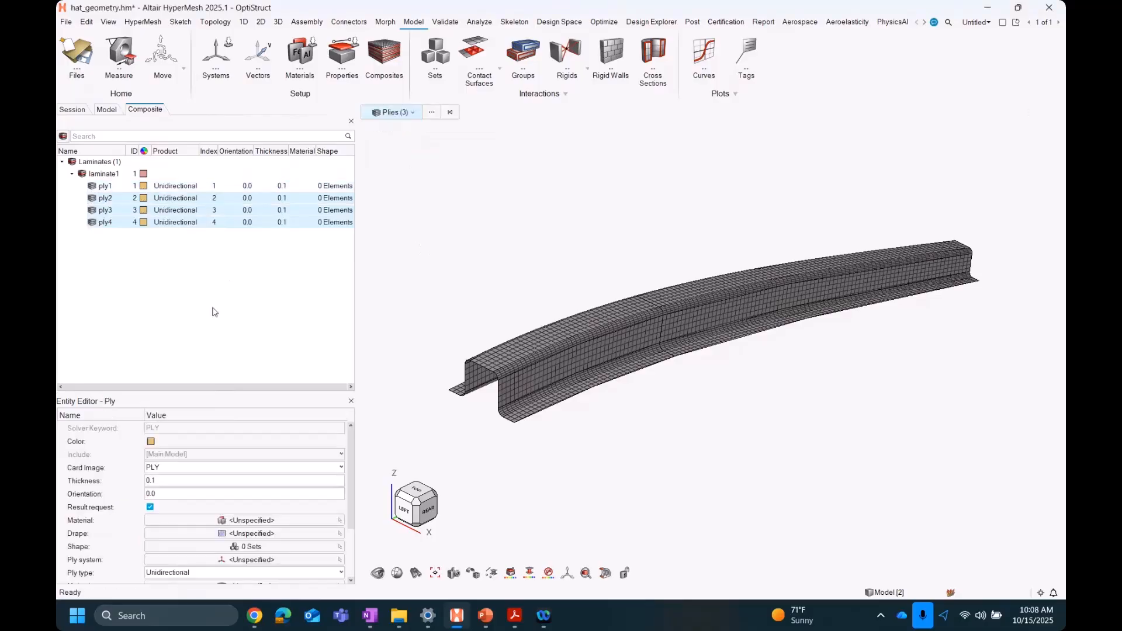
Step: Set the ply orientations to 45 for ply2, 90 for ply3 and 45 for ply4
{"action": "left_click", "coordinate": [253, 199]}
{"action": "left_click", "coordinate": [253, 198]}
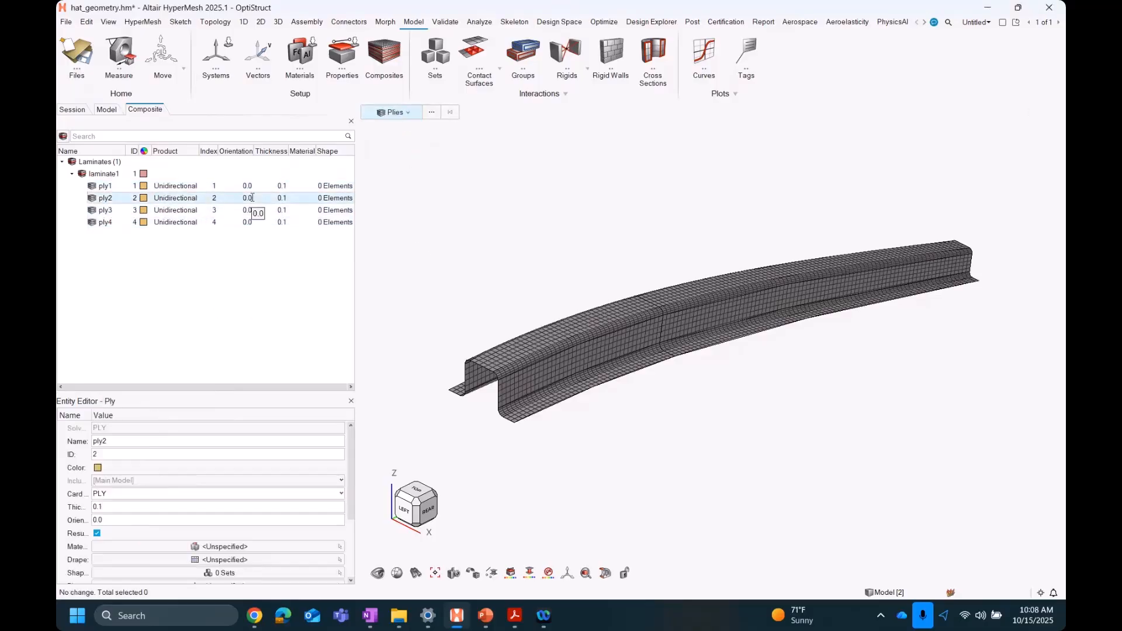
{"action": "type", "text": "2"}
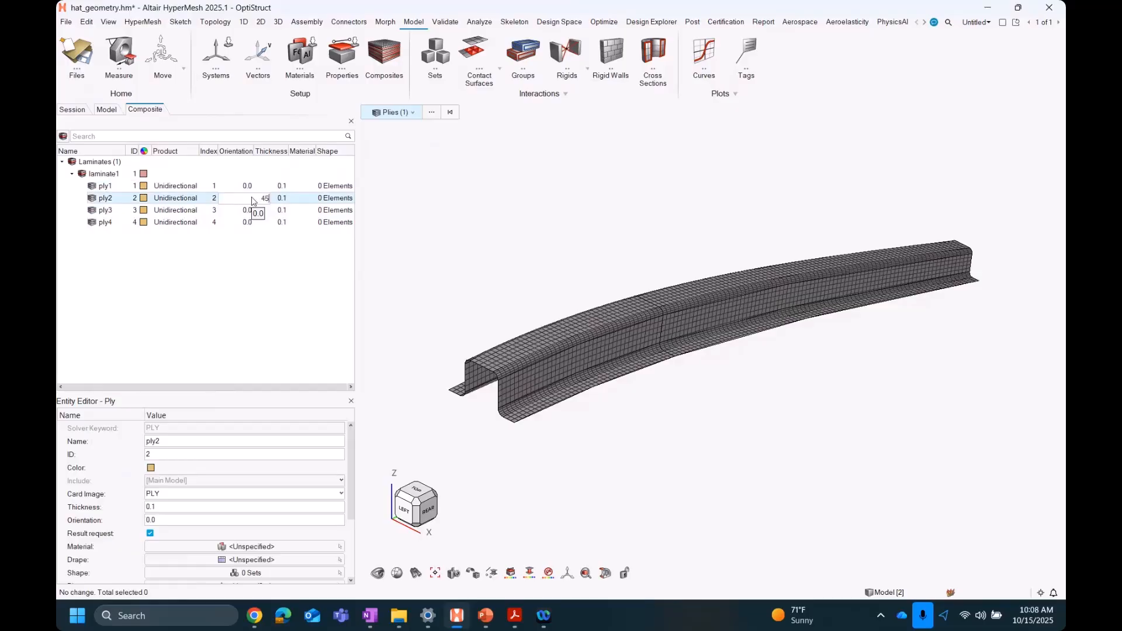
{"action": "key", "text": "Return"}
{"action": "left_click", "coordinate": [245, 209]}
{"action": "left_click", "coordinate": [245, 210]}
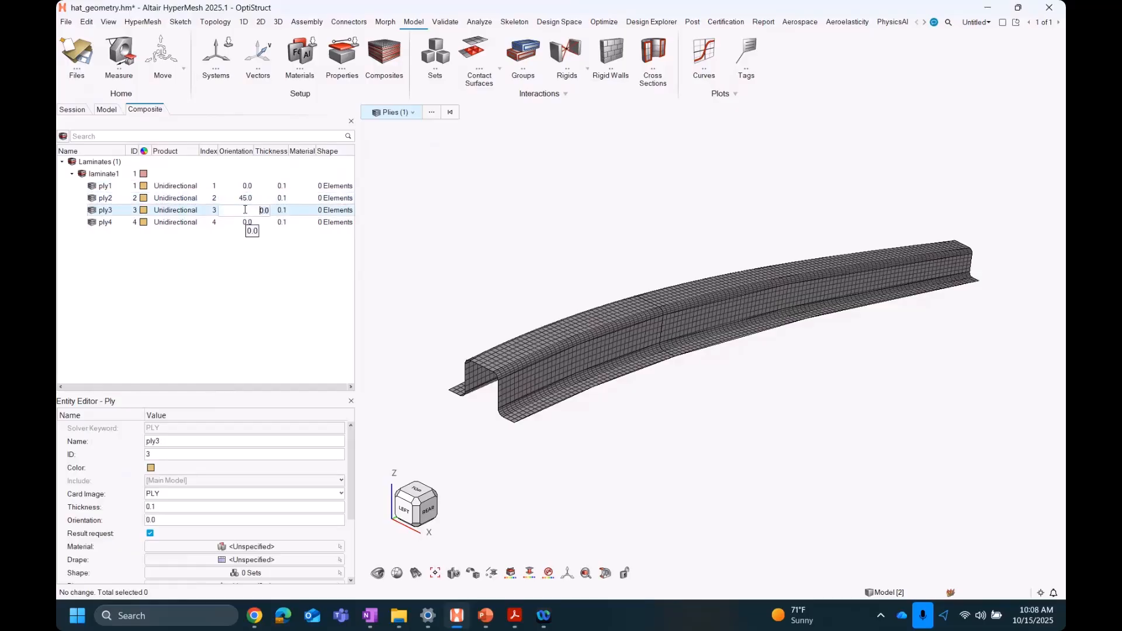
{"action": "type", "text": "90"}
{"action": "key", "text": "Return"}
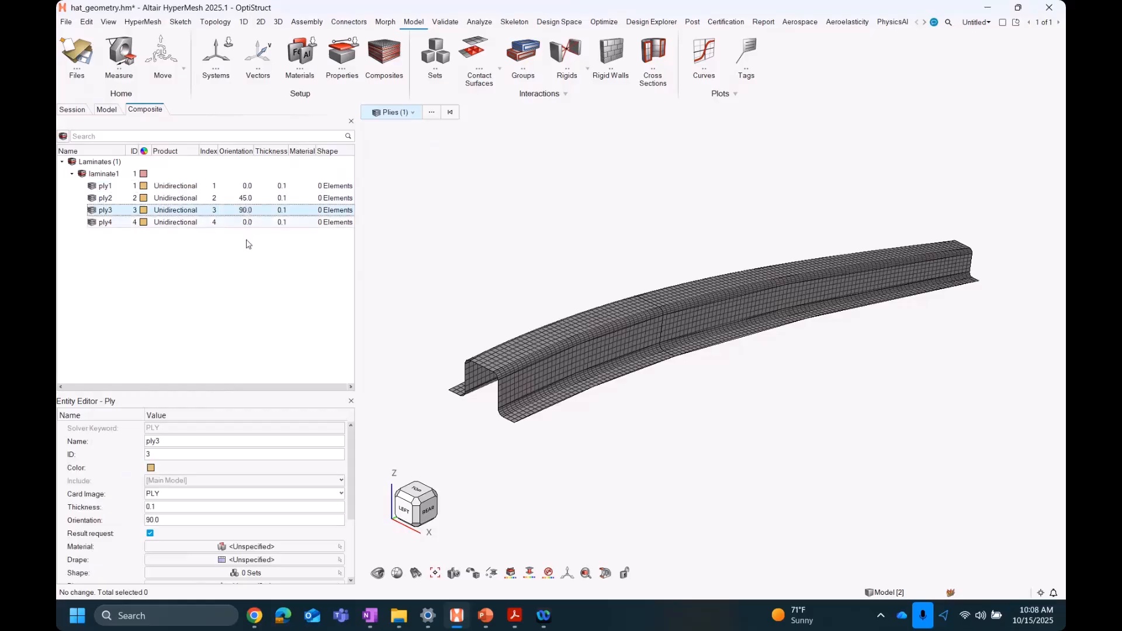
{"action": "left_click", "coordinate": [251, 223]}
{"action": "left_click", "coordinate": [251, 224]}
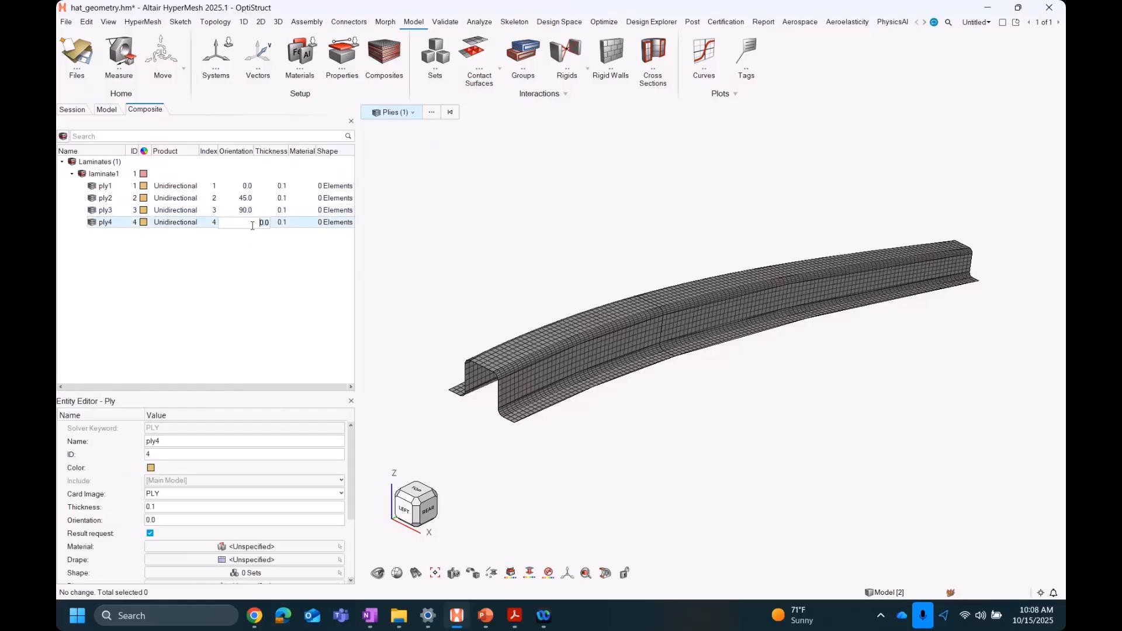
{"action": "type", "text": "45"}
{"action": "key", "text": "Return"}
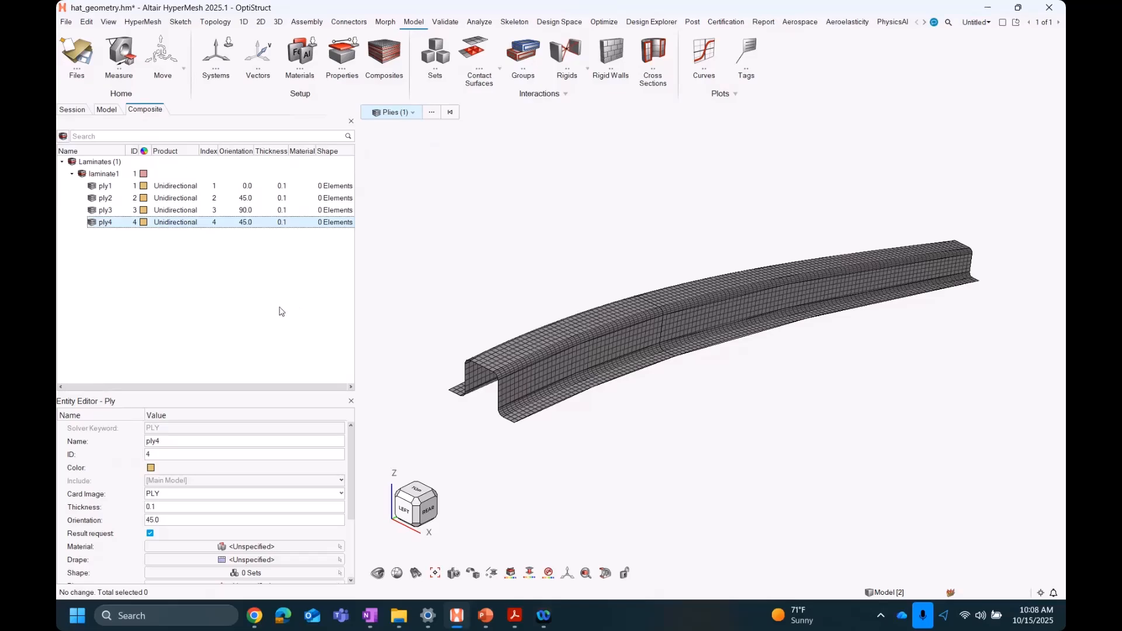
Step: Expand the laminates and plies in the model tree and apply Auto Color to the whole PLY group
{"action": "left_click", "coordinate": [106, 111]}
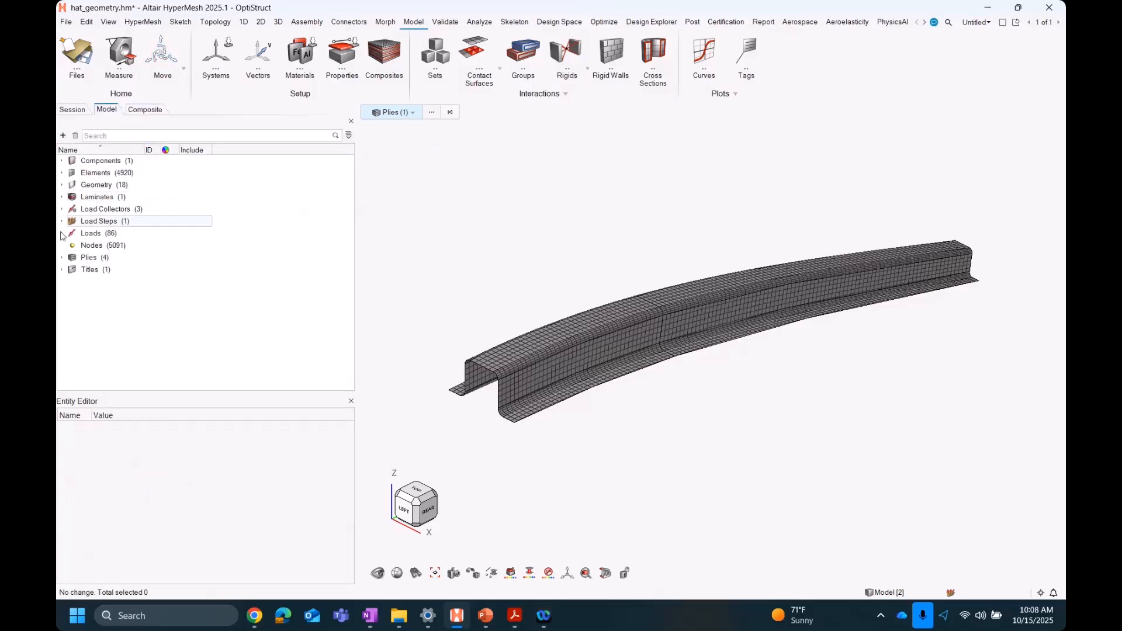
{"action": "left_click", "coordinate": [62, 197]}
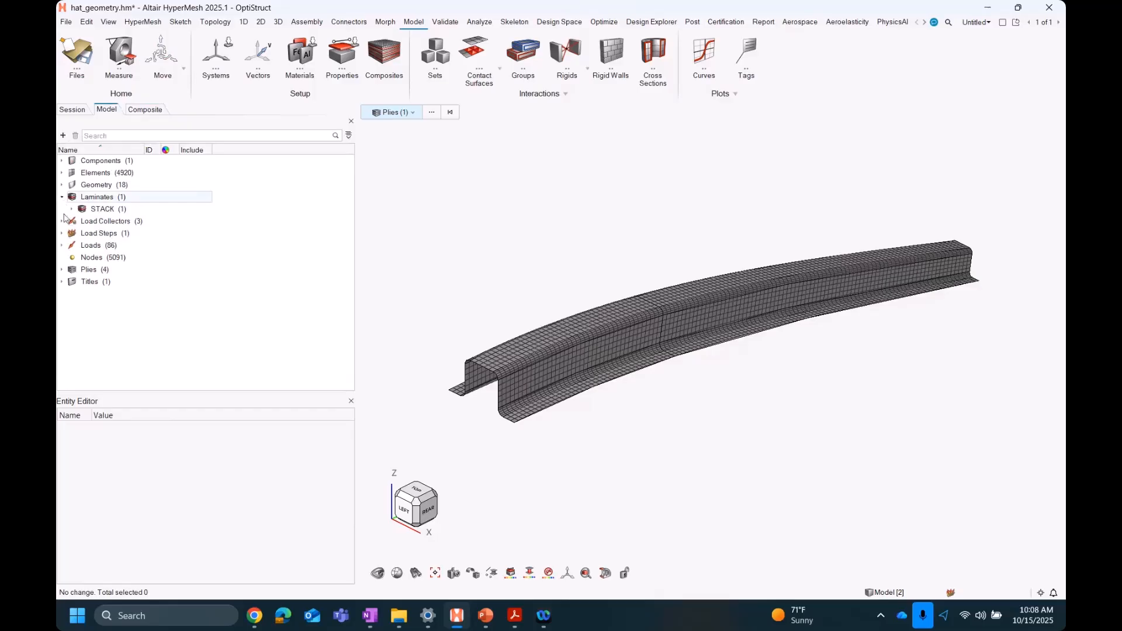
{"action": "left_click", "coordinate": [62, 269]}
{"action": "left_click", "coordinate": [72, 282]}
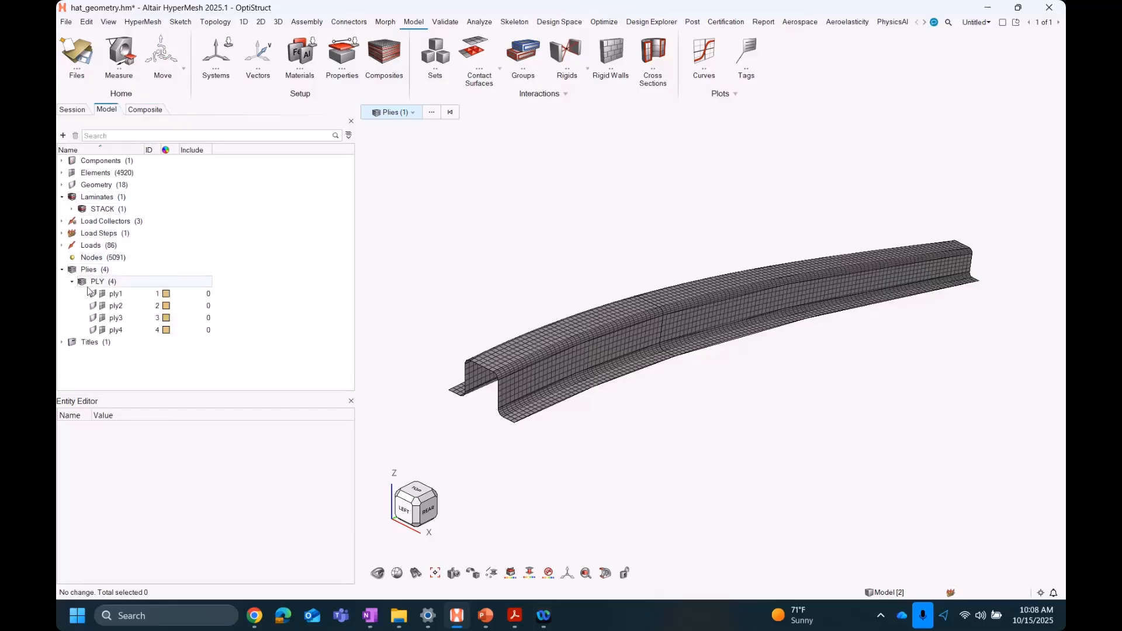
{"action": "left_click", "coordinate": [110, 284]}
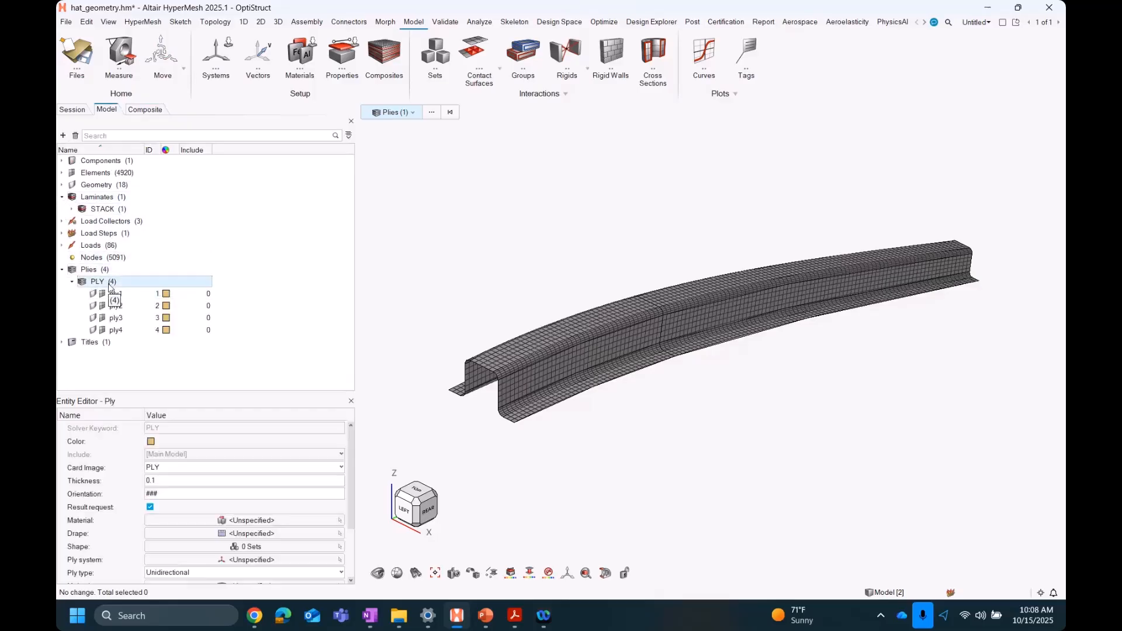
{"action": "right_click", "coordinate": [110, 284]}
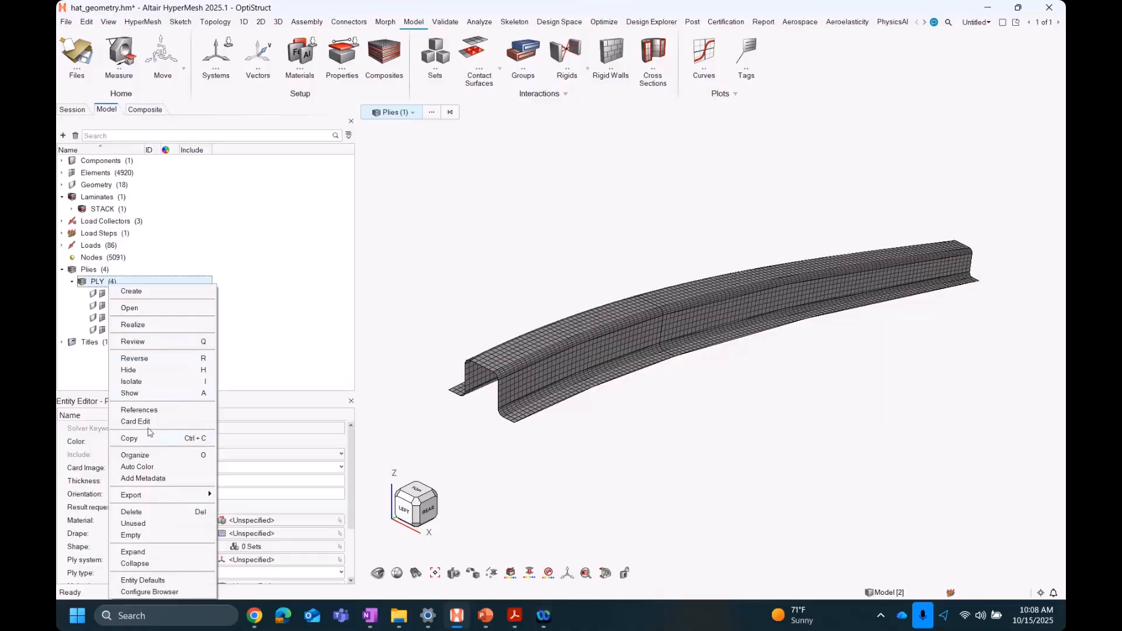
{"action": "left_click", "coordinate": [153, 467]}
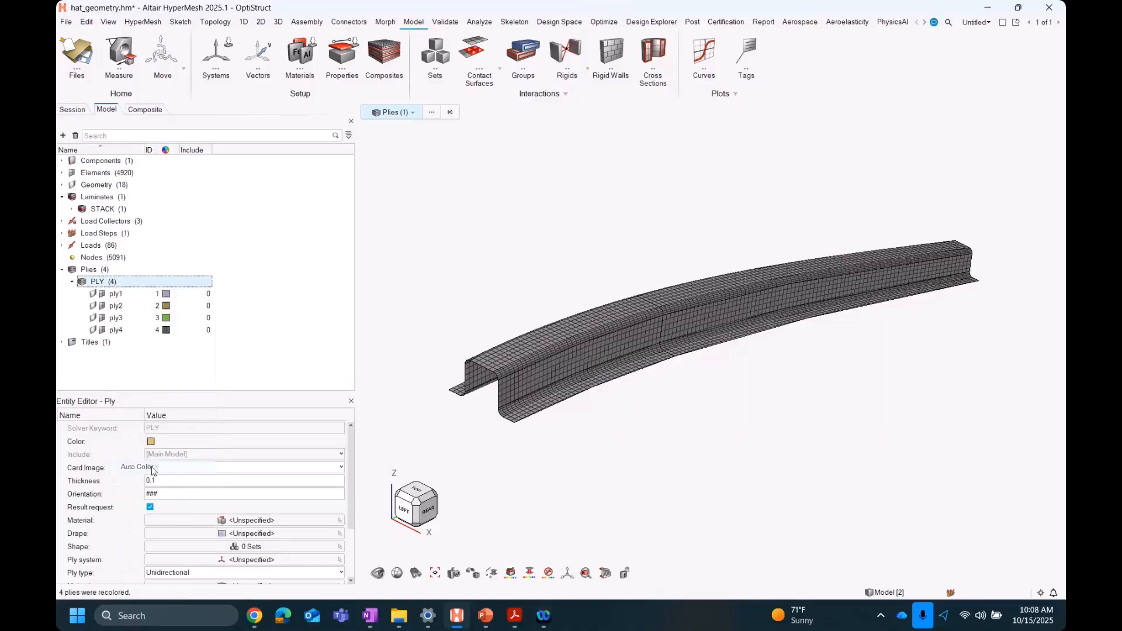
{"action": "left_click", "coordinate": [314, 363]}
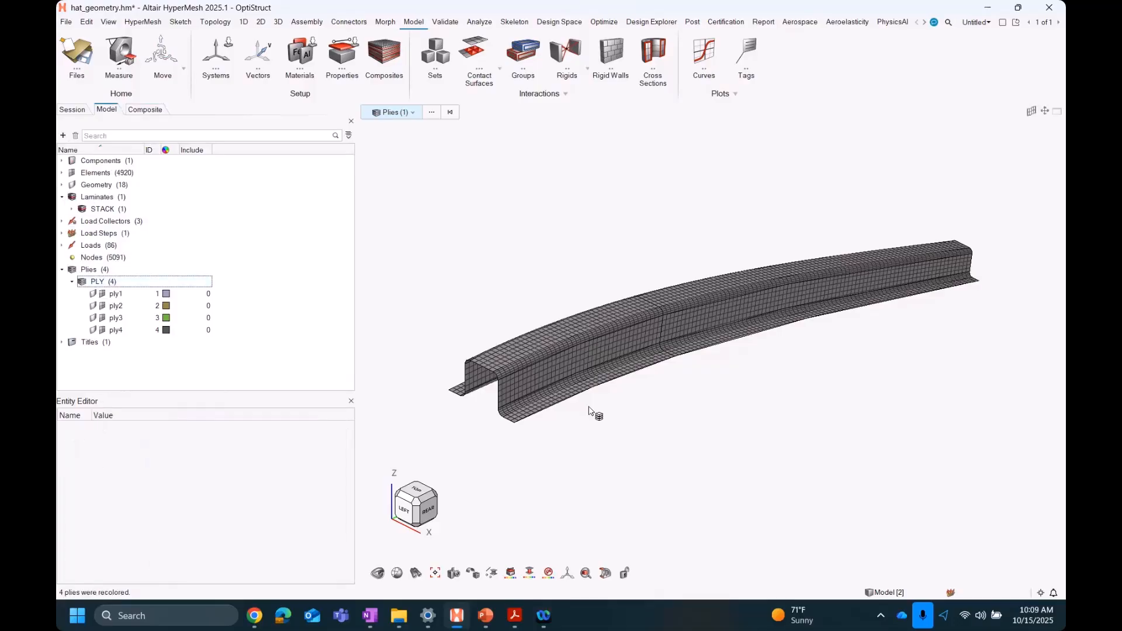
Step: Create a new property with the PCOMP solver keyword, found by searching the entity keywords for pcom
{"action": "right_click", "coordinate": [283, 334]}
{"action": "left_click", "coordinate": [361, 333]}
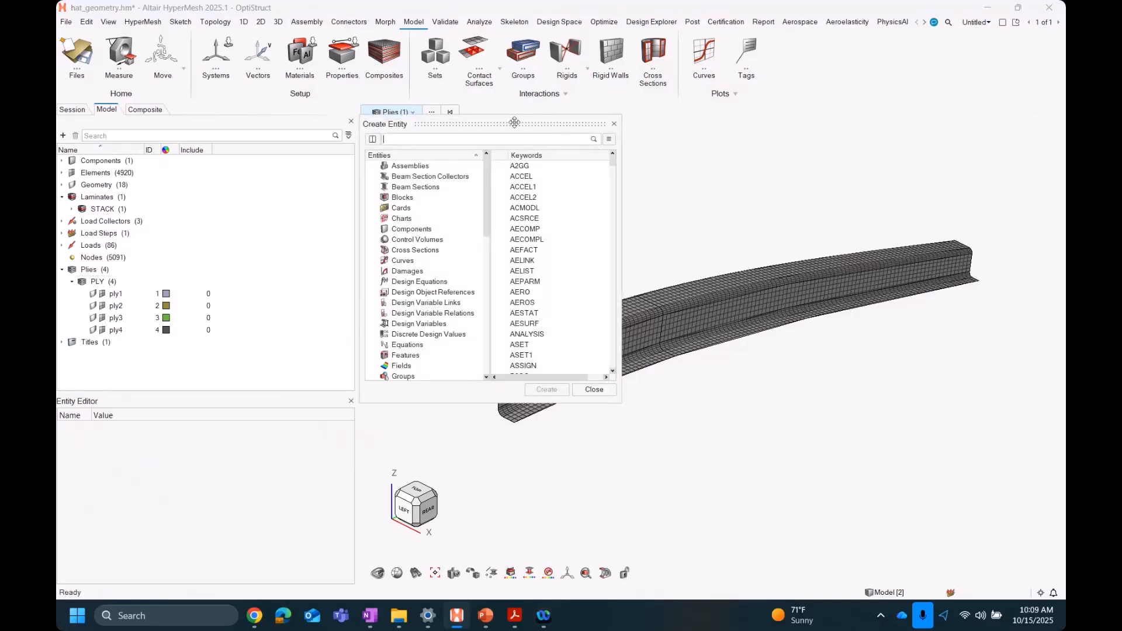
{"action": "left_click_drag", "start_coordinate": [514, 123], "coordinate": [519, 161]}
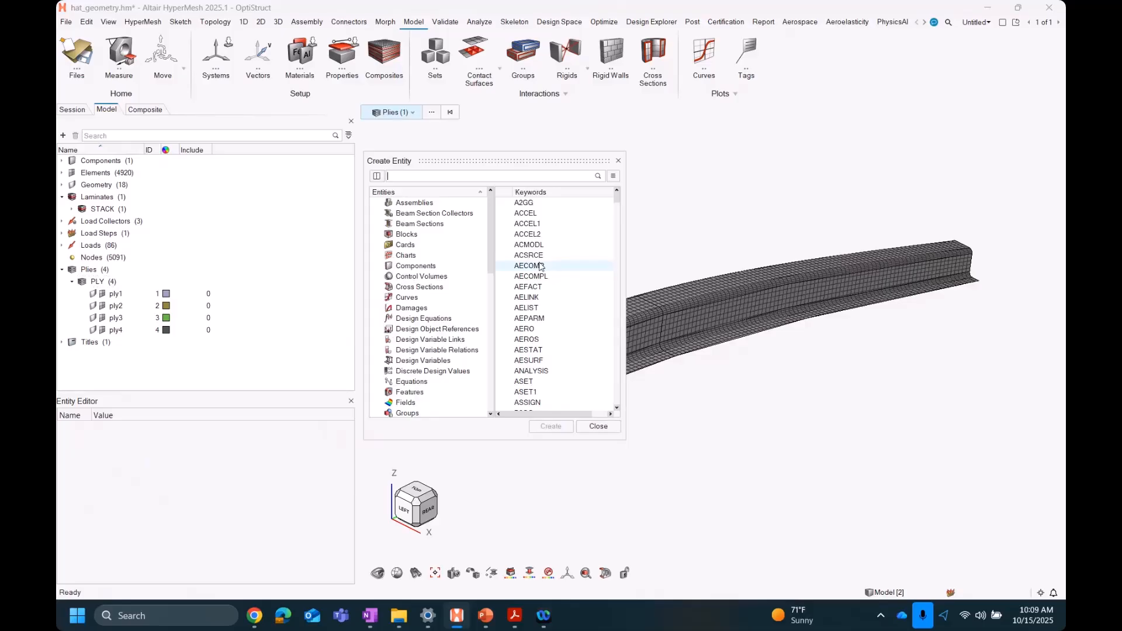
{"action": "type", "text": "pcom"}
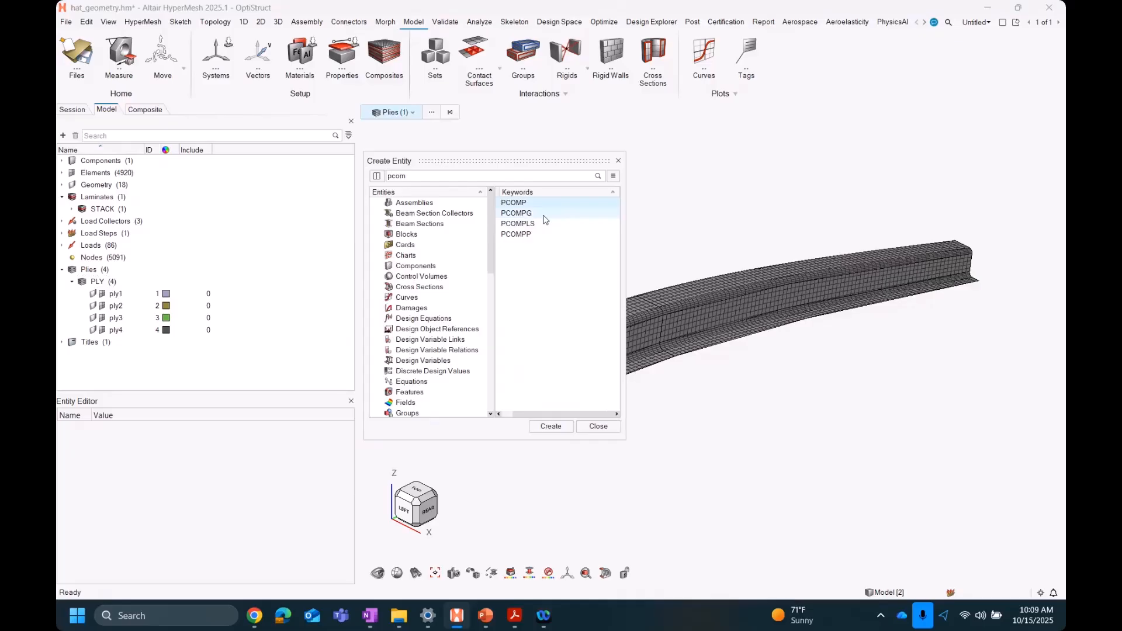
{"action": "left_click", "coordinate": [525, 204]}
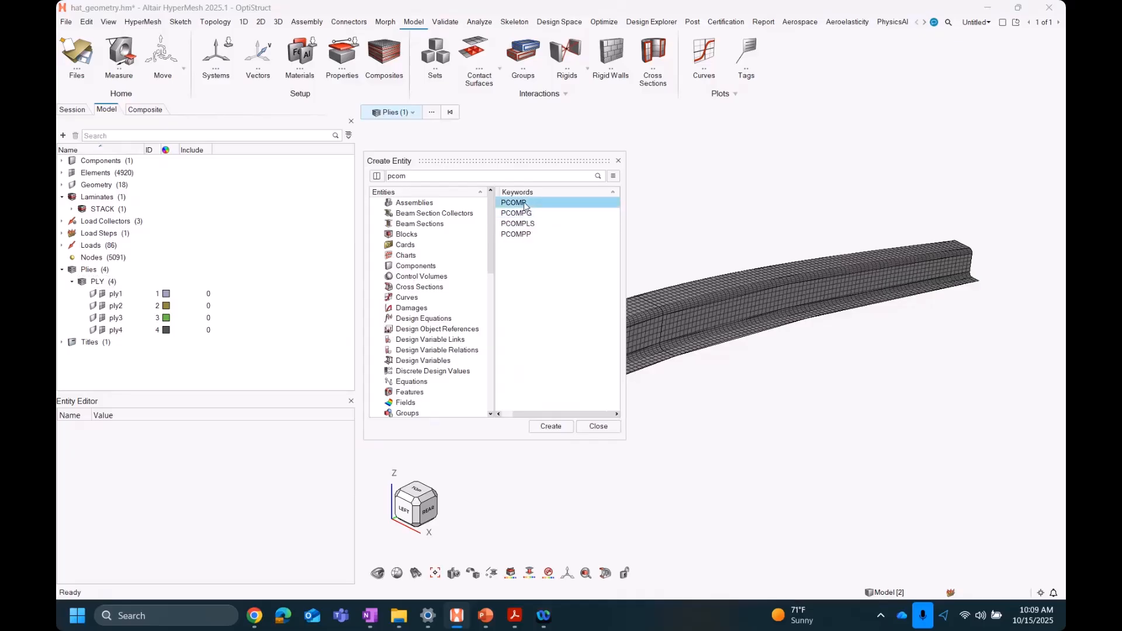
{"action": "left_click", "coordinate": [524, 204]}
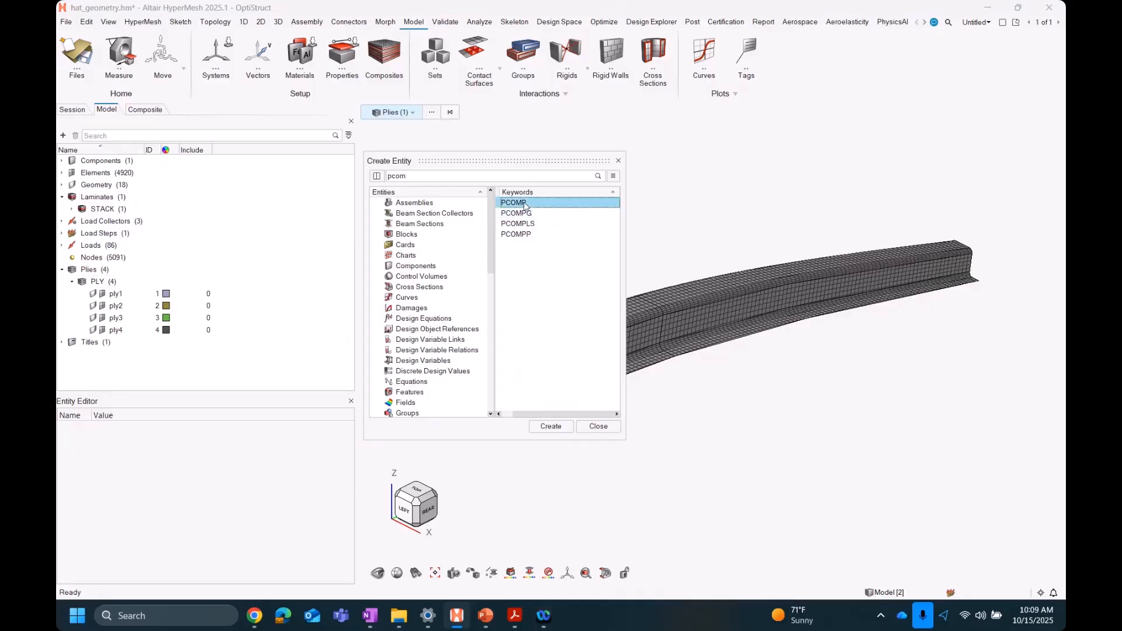
{"action": "left_click", "coordinate": [551, 427]}
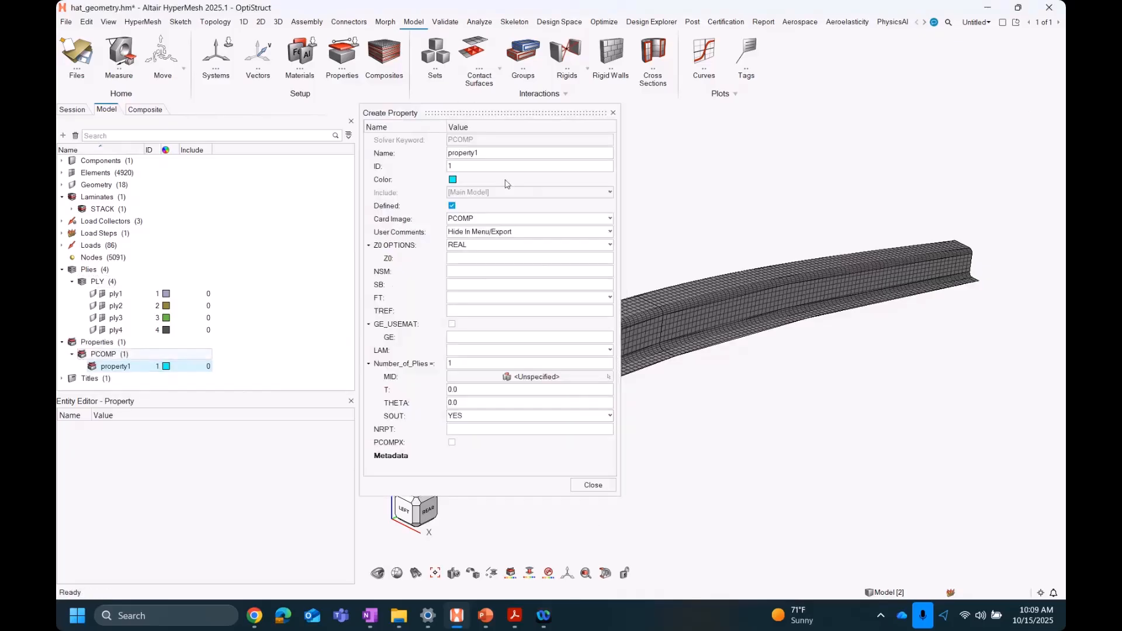
Step: Name the new property PCOMP, set its Z0 offset to 0.0 and finish its definition
{"action": "left_click", "coordinate": [478, 152]}
{"action": "left_click", "coordinate": [478, 152]}
{"action": "type", "text": "PCOM"}
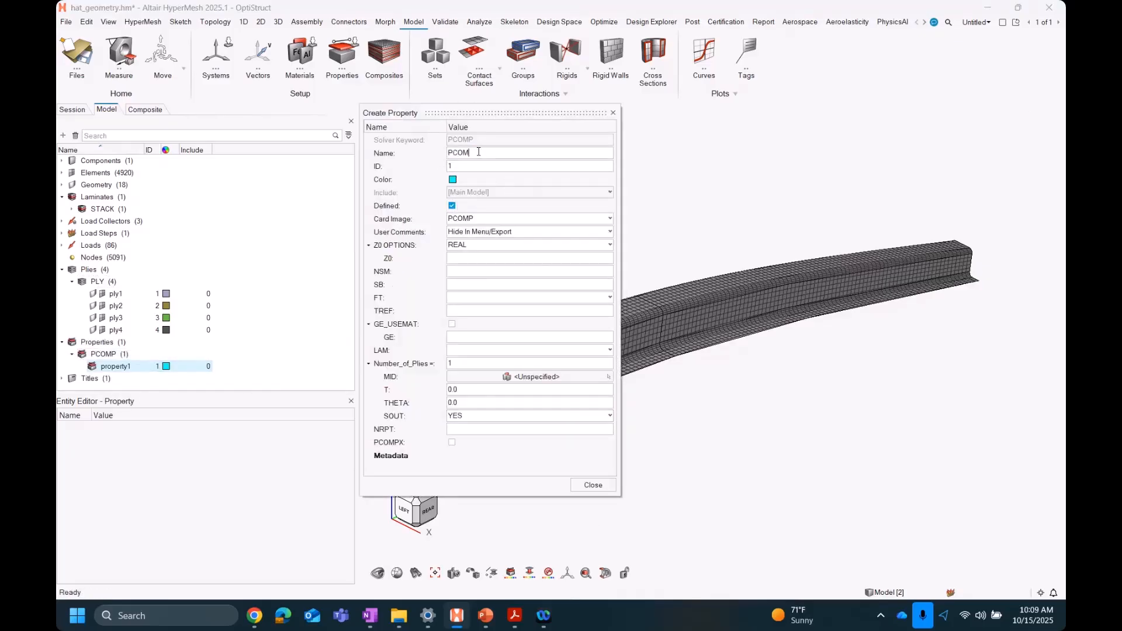
{"action": "type", "text": "P"}
{"action": "key", "text": "Return"}
{"action": "left_click", "coordinate": [475, 258]}
{"action": "type", "text": "0.0"}
{"action": "left_click", "coordinate": [462, 263]}
{"action": "left_click", "coordinate": [591, 487]}
Step: Assign the PCOMP property to the tapered_beam component and leave the assignment tool
{"action": "right_click_drag", "start_coordinate": [533, 181], "coordinate": [554, 150]}
{"action": "right_click", "coordinate": [119, 366]}
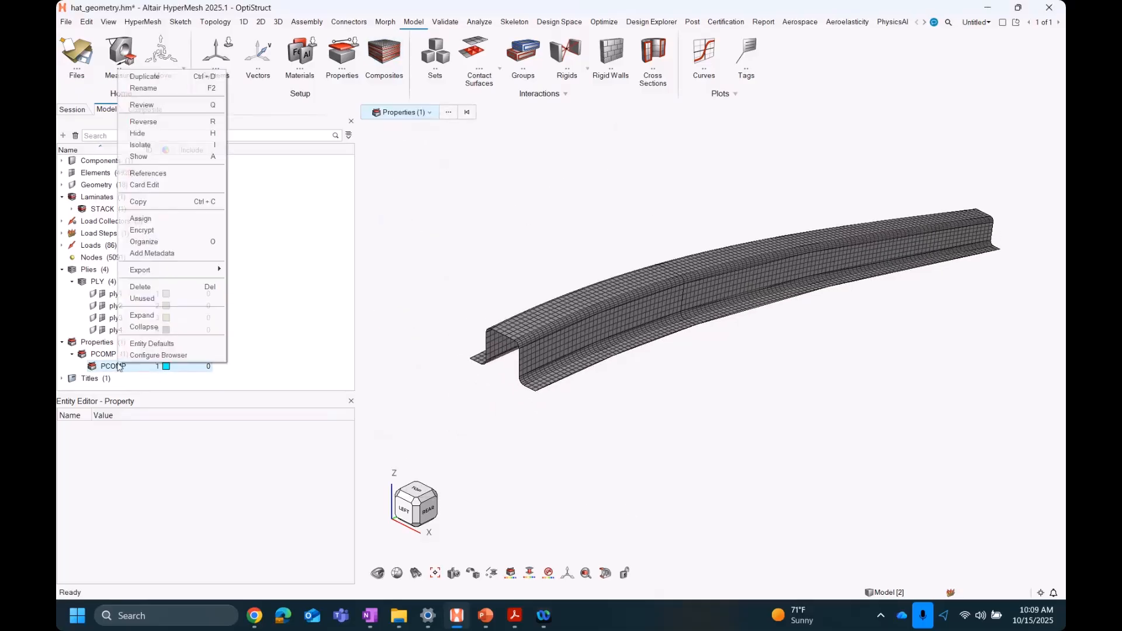
{"action": "left_click", "coordinate": [166, 221]}
{"action": "right_click_drag", "start_coordinate": [634, 179], "coordinate": [626, 204]}
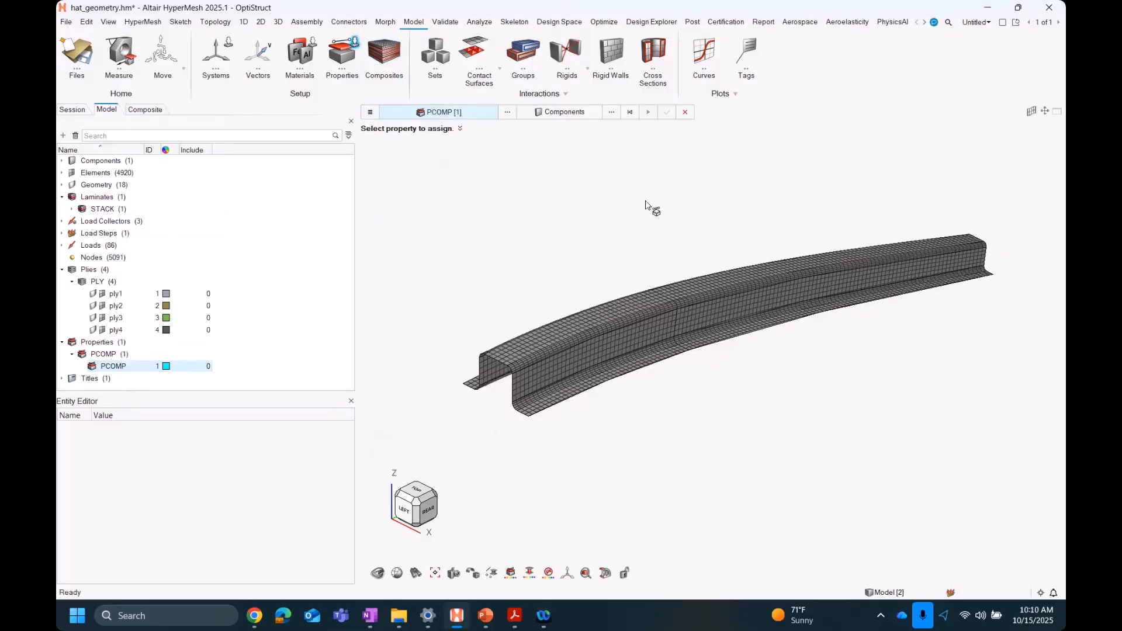
{"action": "left_click", "coordinate": [531, 114]}
{"action": "left_click", "coordinate": [582, 314]}
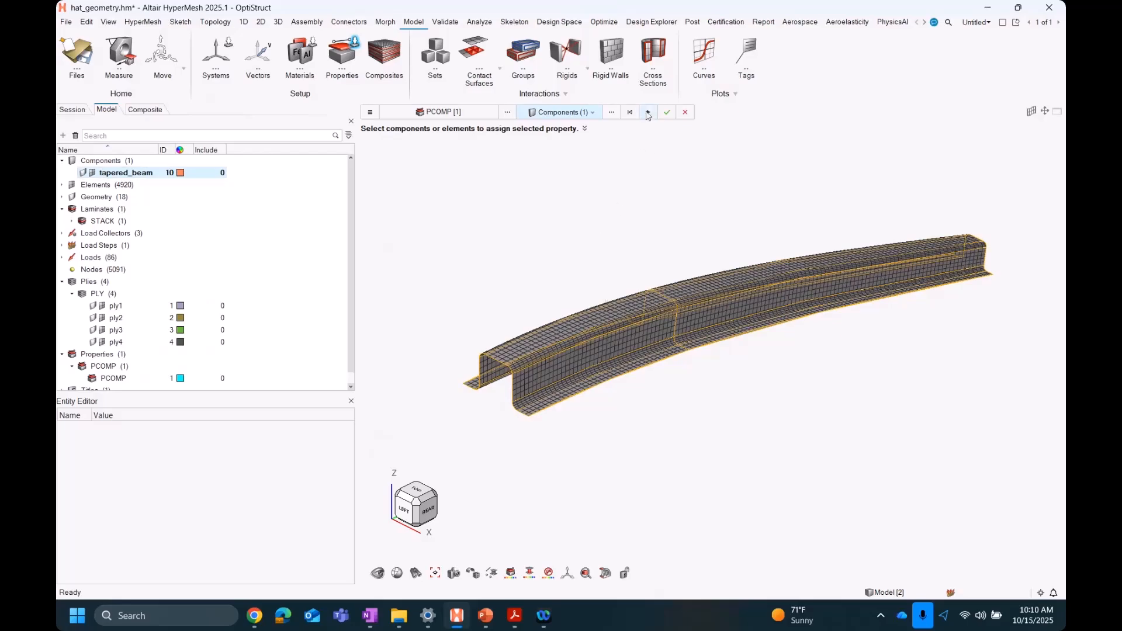
{"action": "left_click", "coordinate": [667, 112]}
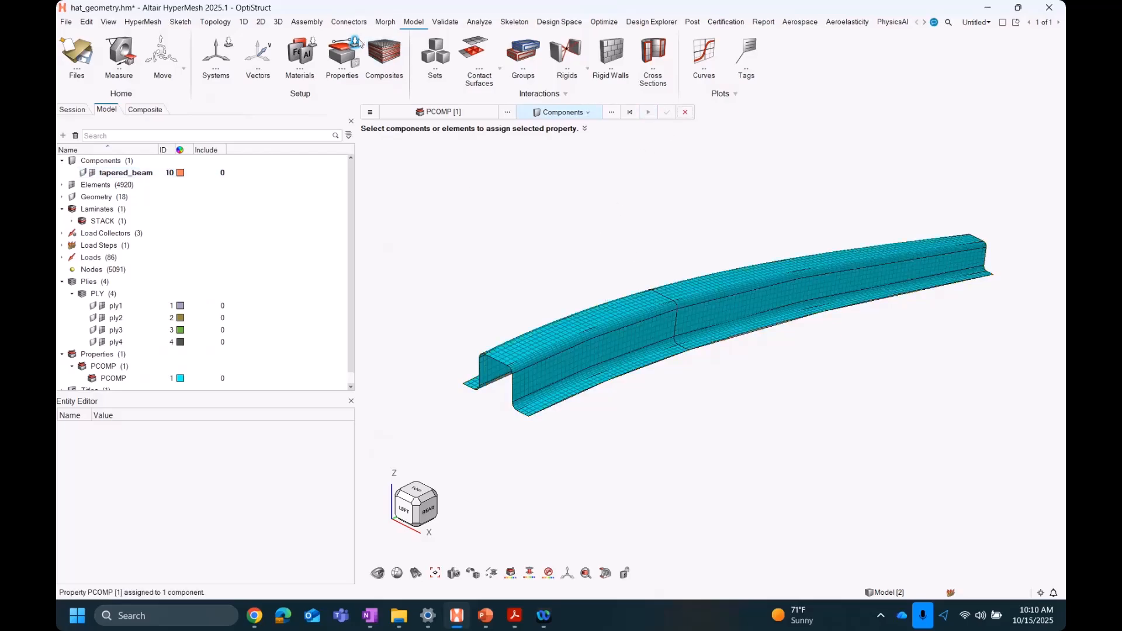
{"action": "key", "text": "Escape"}
Step: Examine the beam's lower flange edge up close, checking the element thickness display
{"action": "right_click_drag", "start_coordinate": [612, 220], "coordinate": [621, 191]}
{"action": "right_click_drag", "start_coordinate": [777, 403], "coordinate": [751, 380]}
{"action": "scroll", "coordinate": [569, 371], "scroll_direction": "up", "scroll_amount": 5}
{"action": "right_click_drag", "start_coordinate": [523, 376], "coordinate": [829, 351]}
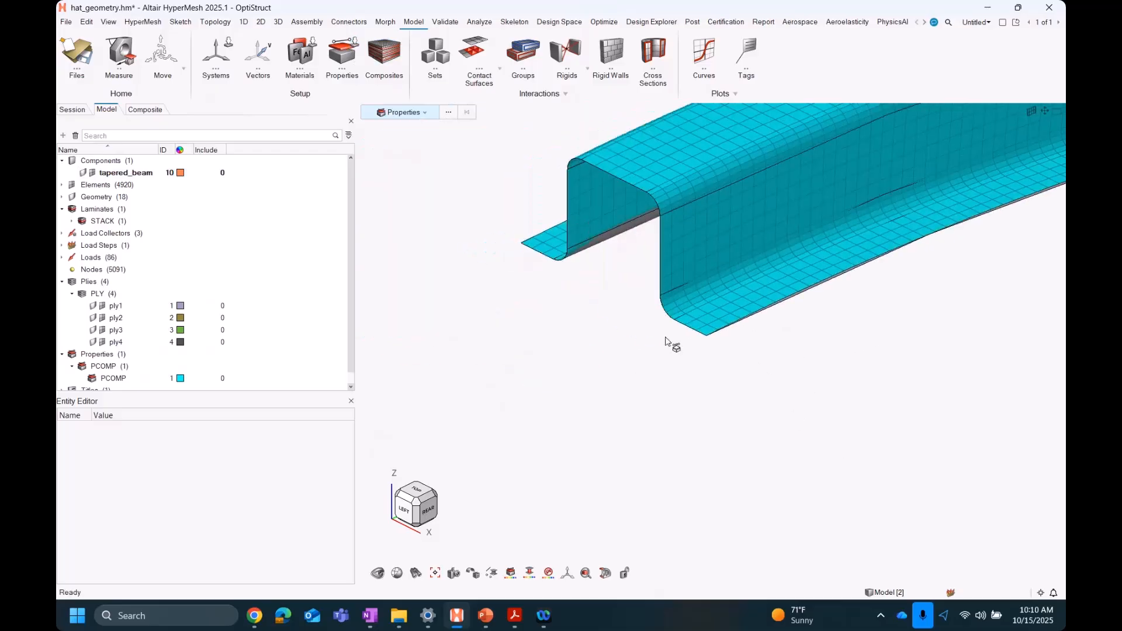
{"action": "scroll", "coordinate": [667, 342], "scroll_direction": "up", "scroll_amount": 6}
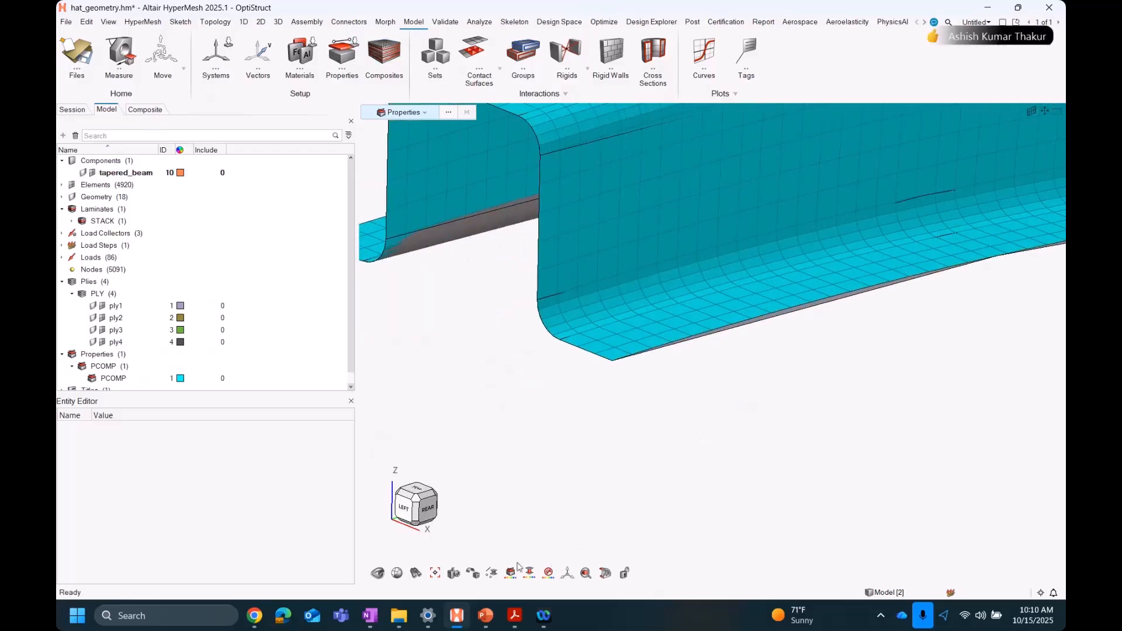
{"action": "left_click", "coordinate": [493, 573]}
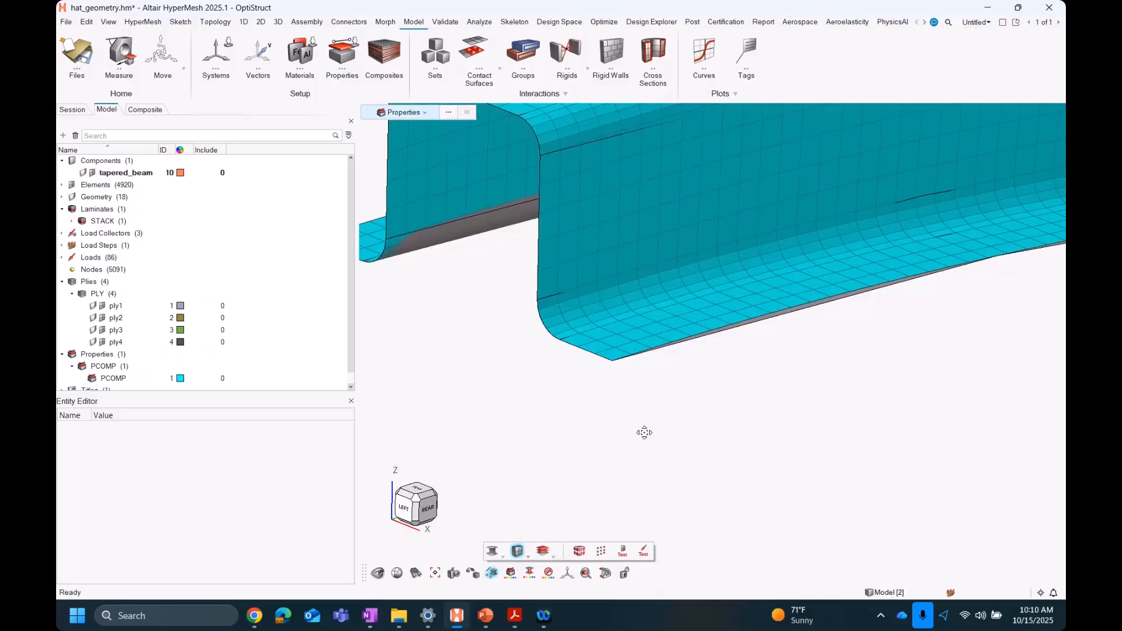
{"action": "scroll", "coordinate": [644, 431], "scroll_direction": "up", "scroll_amount": 5}
{"action": "scroll", "coordinate": [632, 368], "scroll_direction": "up", "scroll_amount": 2}
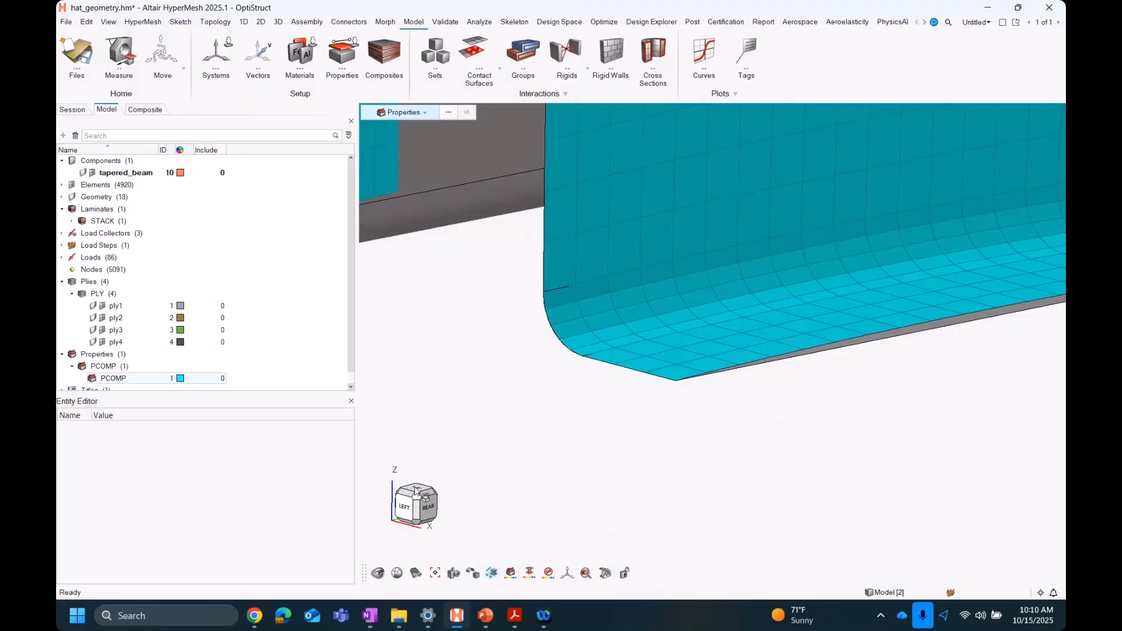
Step: Show the laminate's plies in the composite browser and widen it to fit the ply shape data
{"action": "left_click", "coordinate": [145, 109]}
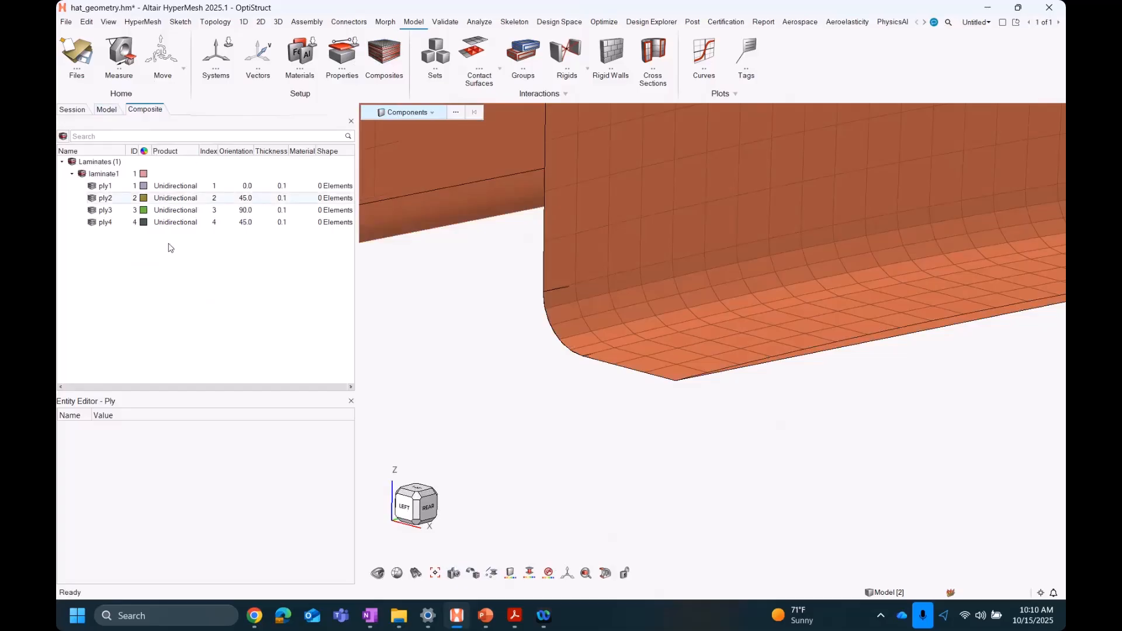
{"action": "left_click_drag", "start_coordinate": [165, 268], "coordinate": [131, 180]}
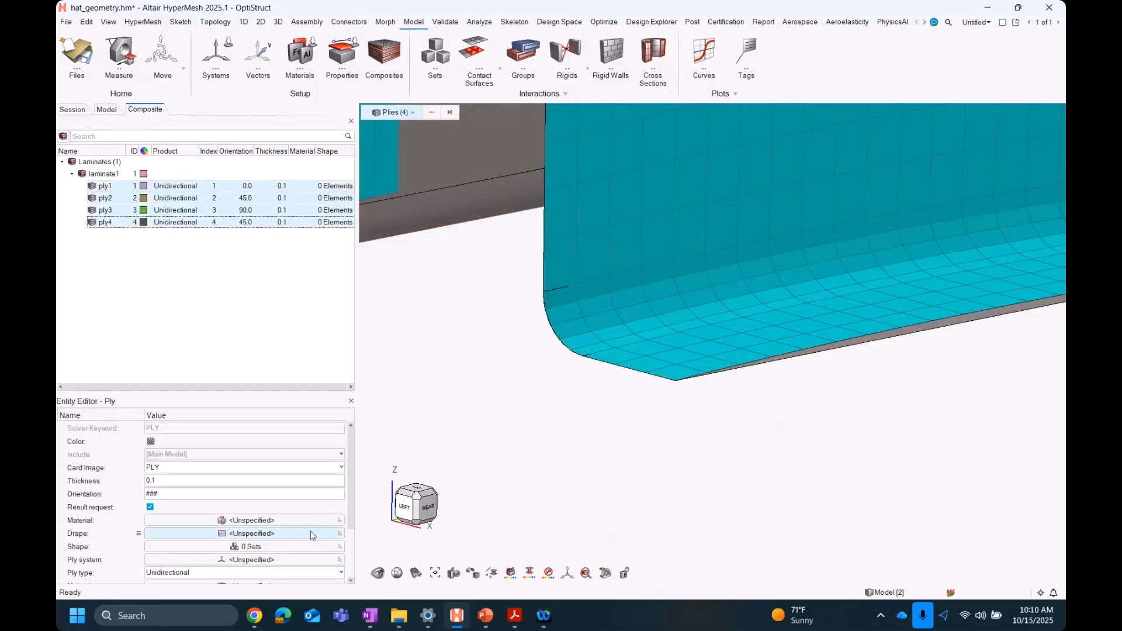
{"action": "right_click_drag", "start_coordinate": [473, 436], "coordinate": [503, 441]}
{"action": "left_click", "coordinate": [282, 237]}
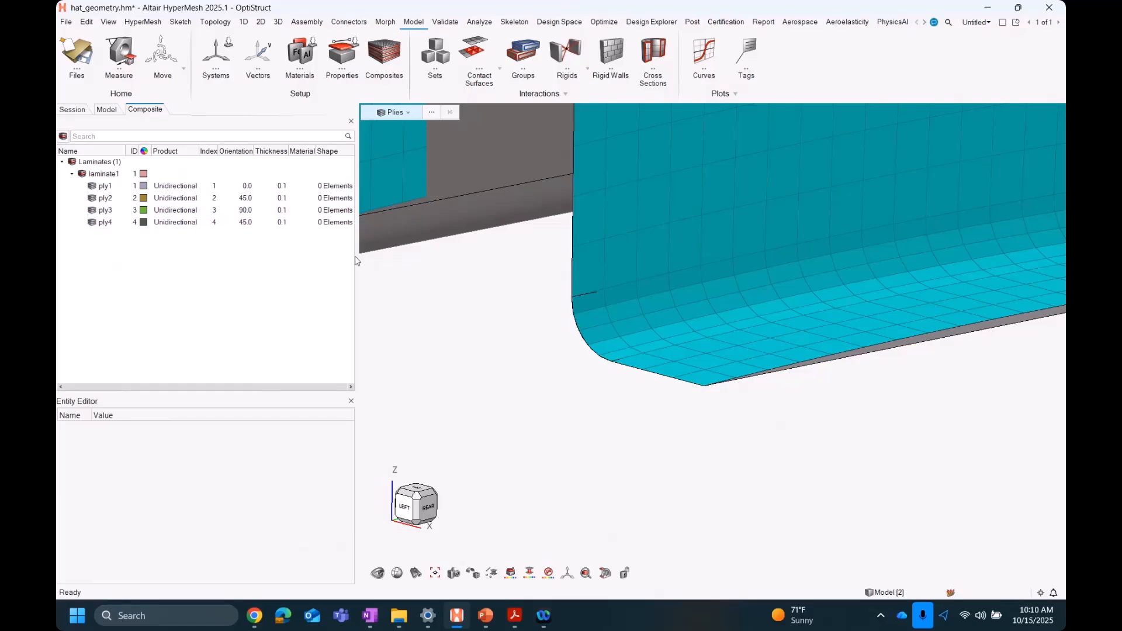
{"action": "left_click_drag", "start_coordinate": [354, 261], "coordinate": [383, 259]}
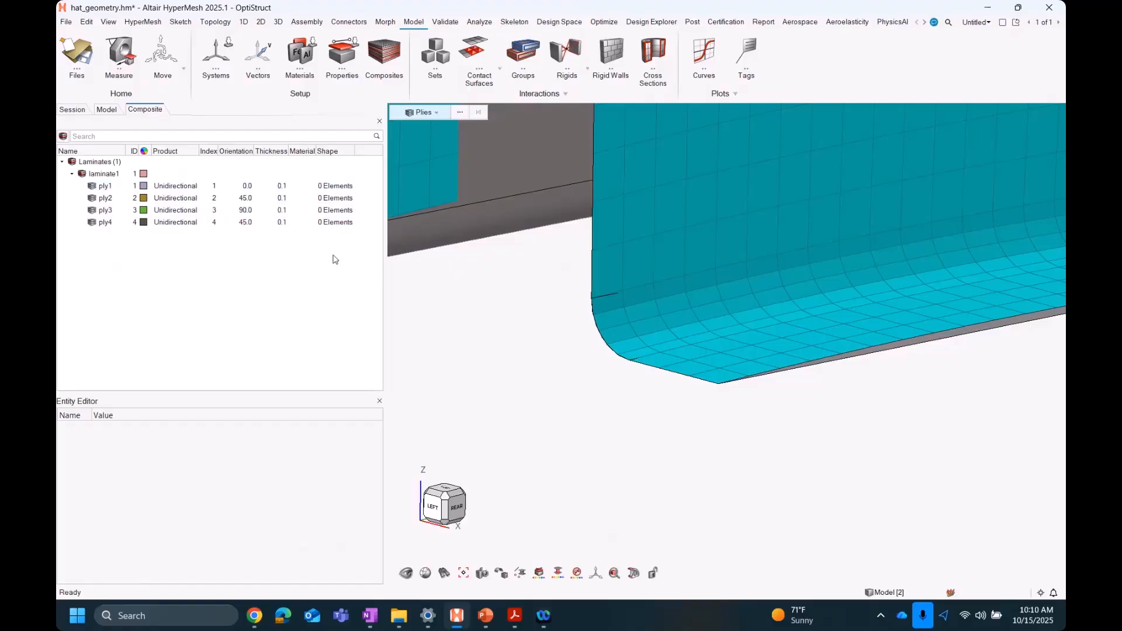
Step: Set the shape of ply1 through ply4 to all displayed elements of the beam
{"action": "left_click", "coordinate": [105, 187]}
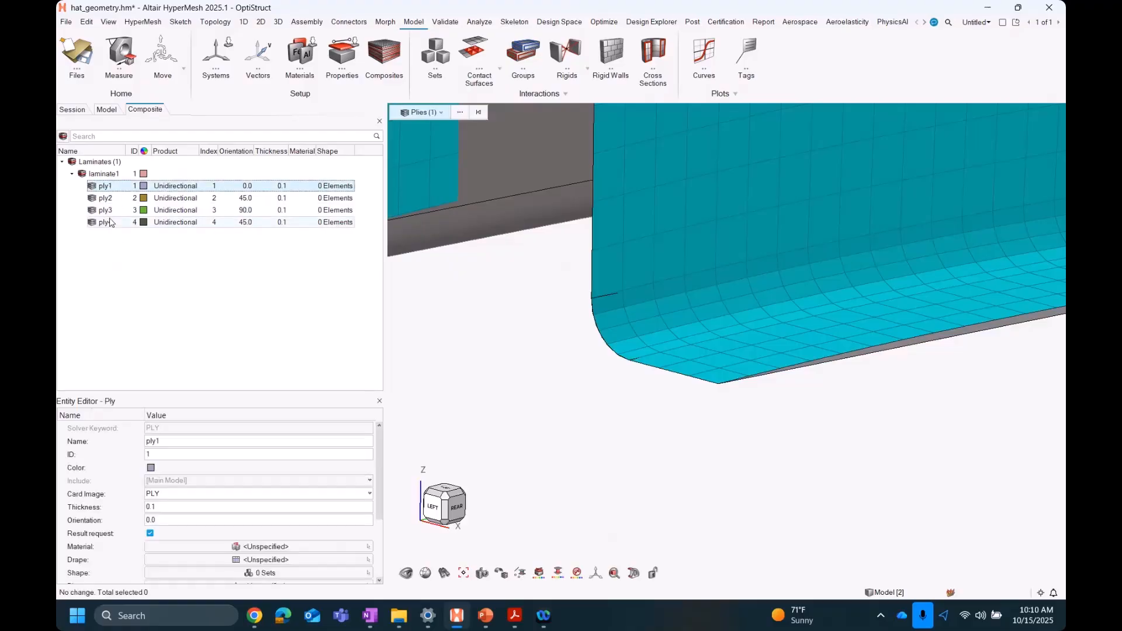
{"action": "left_click", "coordinate": [106, 223], "text": "shift"}
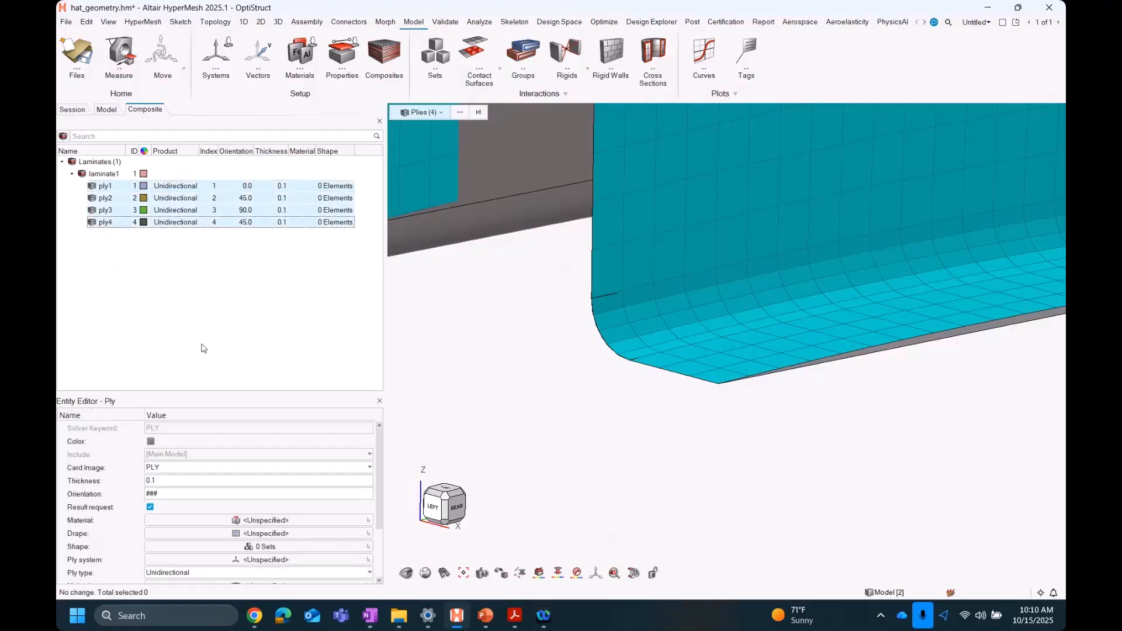
{"action": "left_click", "coordinate": [286, 549]}
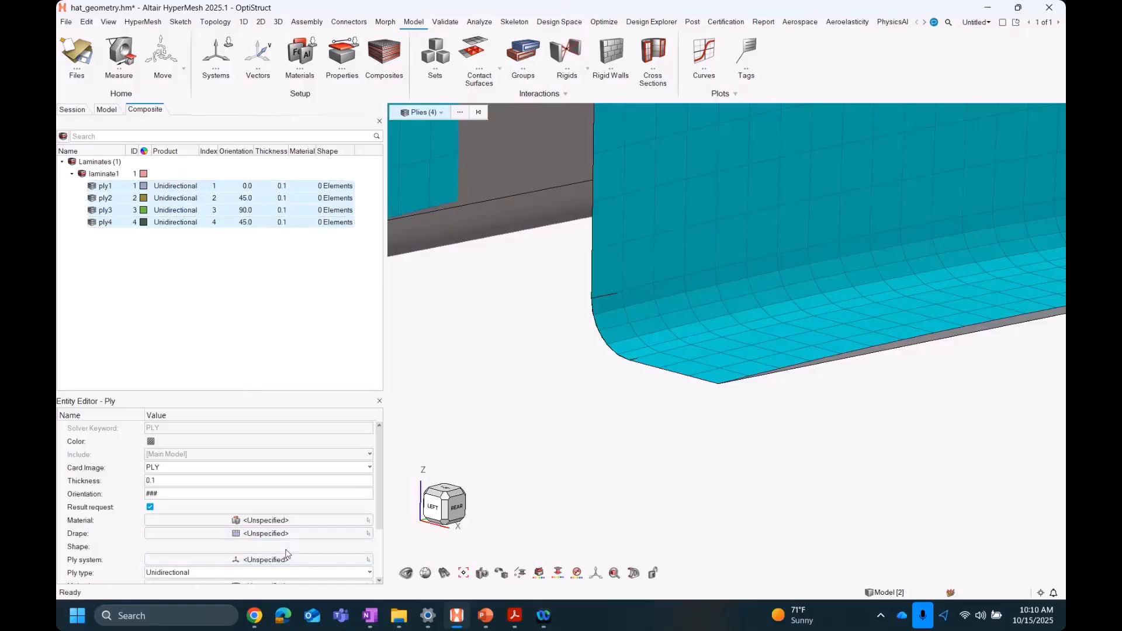
{"action": "left_click", "coordinate": [265, 547]}
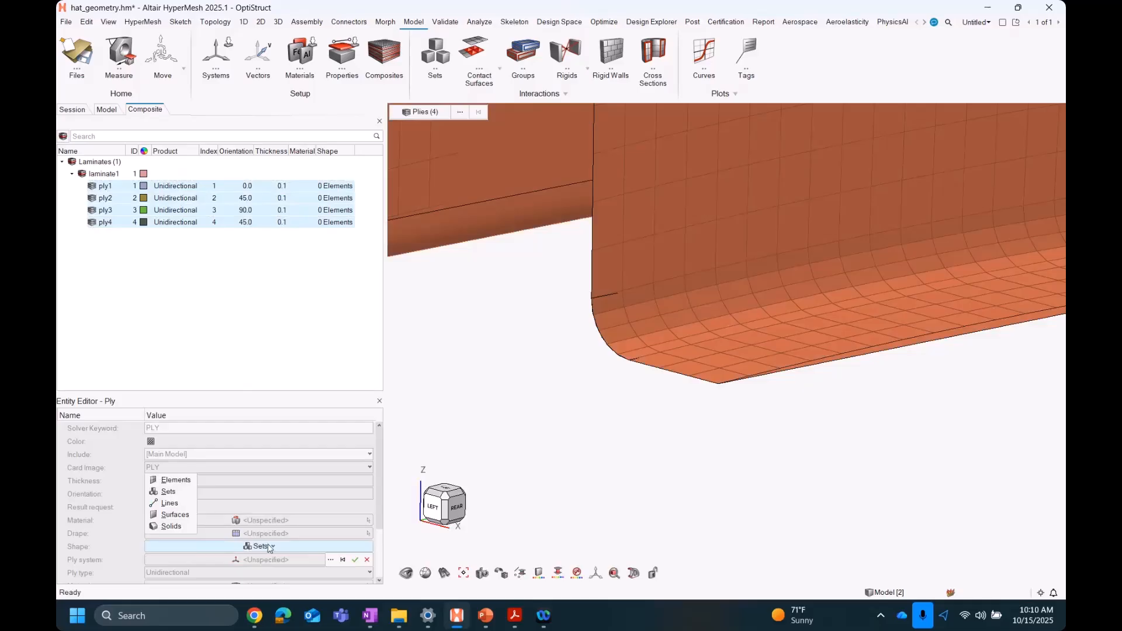
{"action": "left_click", "coordinate": [175, 481]}
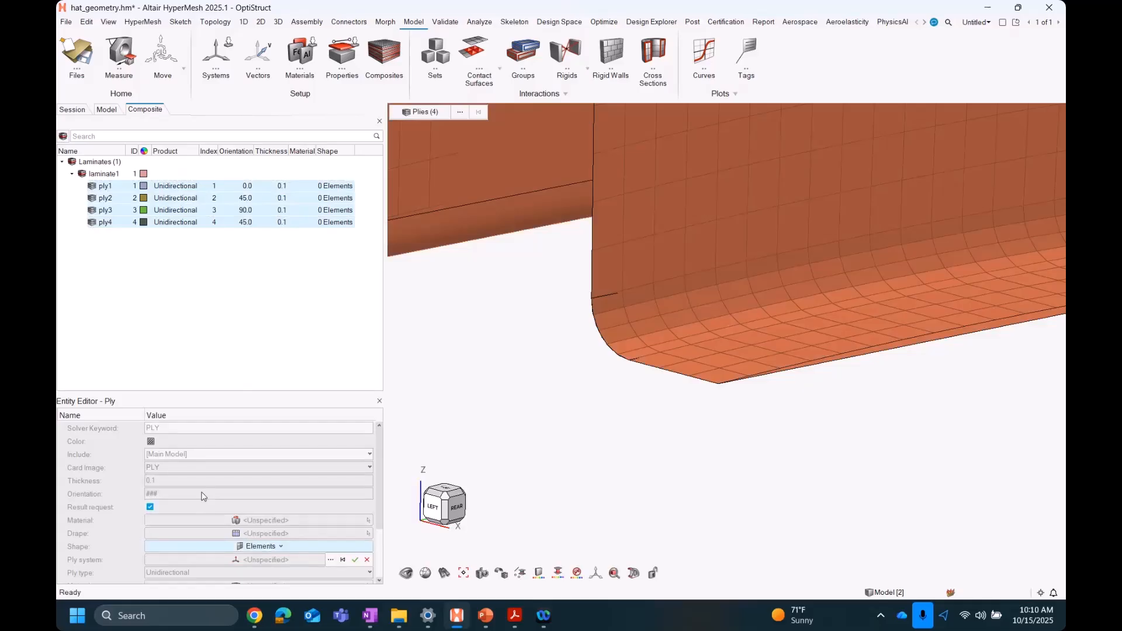
{"action": "scroll", "coordinate": [658, 417], "scroll_direction": "down", "scroll_amount": 5}
{"action": "scroll", "coordinate": [657, 416], "scroll_direction": "down", "scroll_amount": 5}
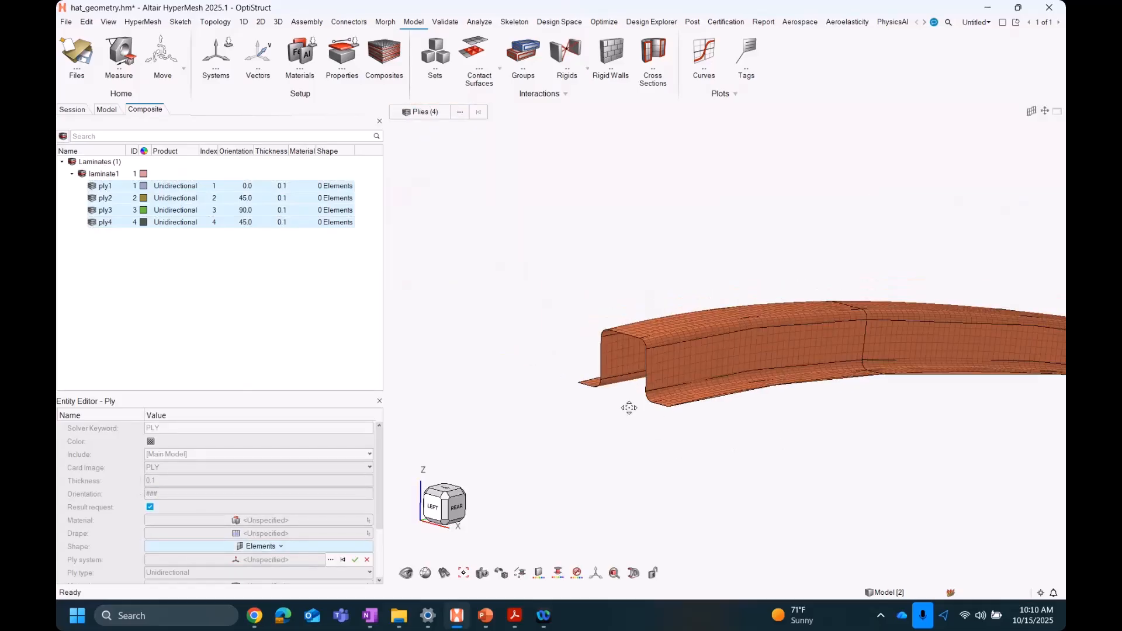
{"action": "middle_click_drag", "start_coordinate": [712, 399], "coordinate": [712, 402]}
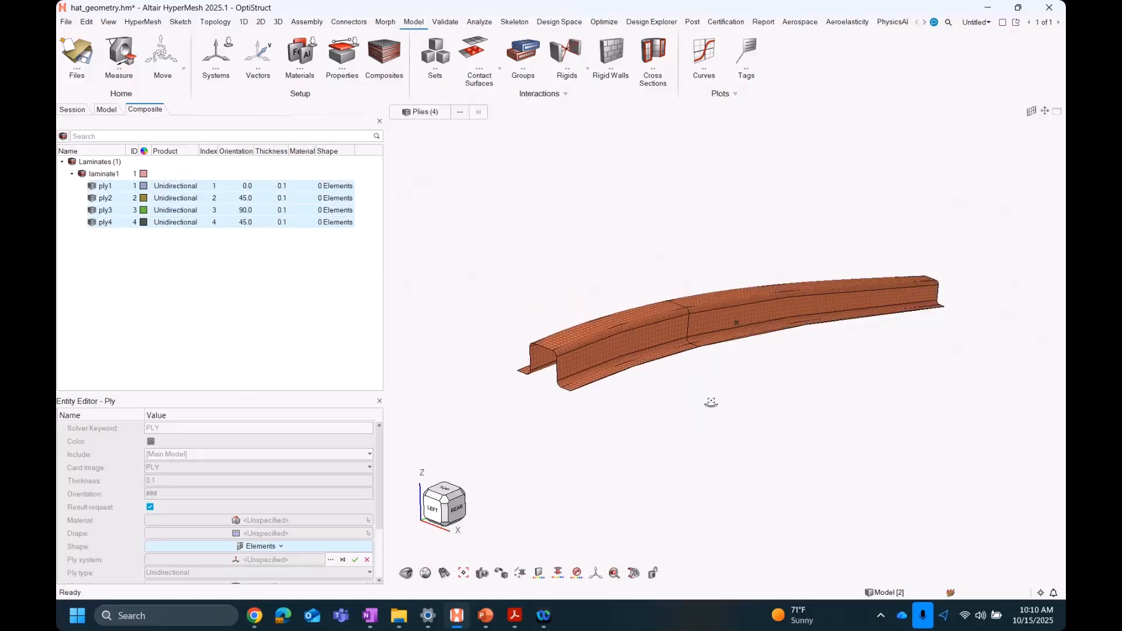
{"action": "key", "text": "ctrl+a"}
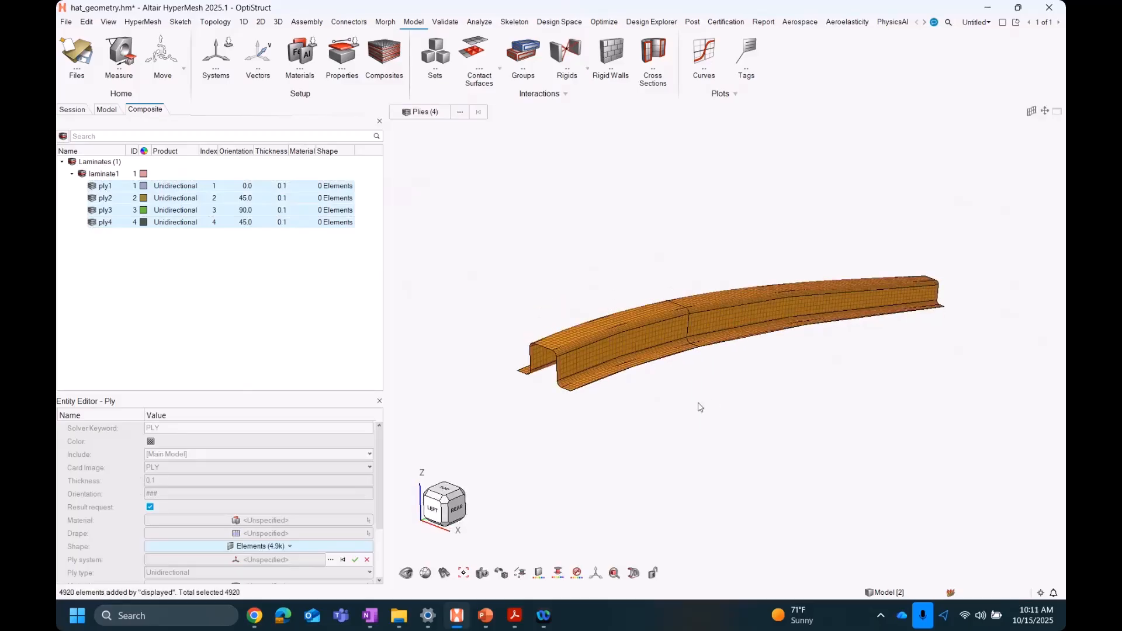
{"action": "left_click", "coordinate": [355, 560]}
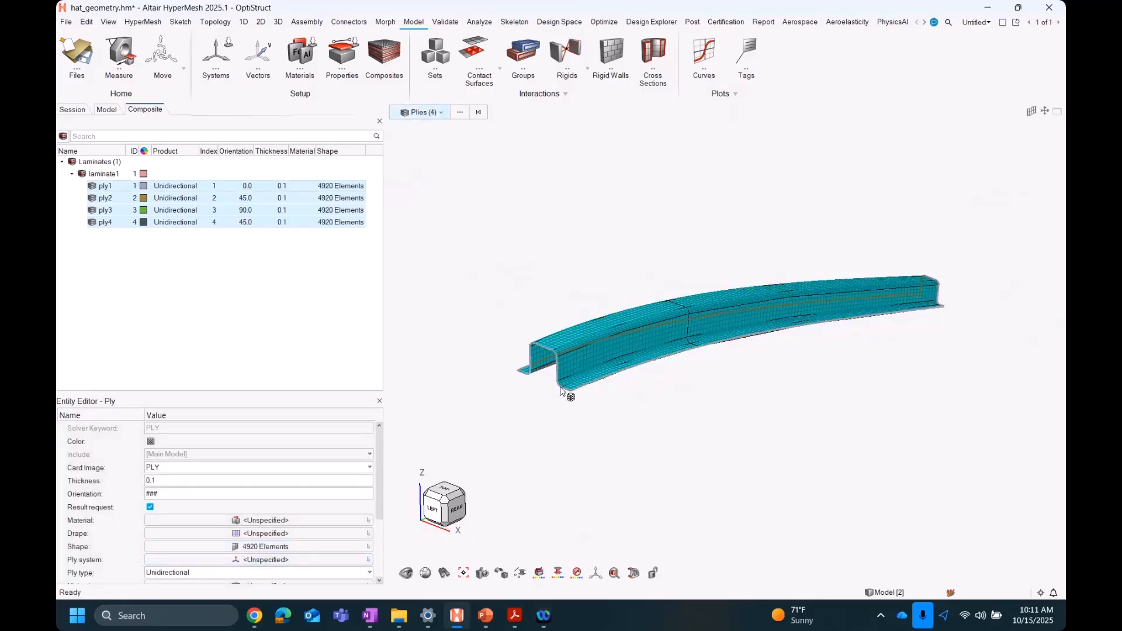
Step: Display the individual composite layers on the elements and inspect the ply stack at the flange corner
{"action": "scroll", "coordinate": [566, 393], "scroll_direction": "up", "scroll_amount": 6}
{"action": "scroll", "coordinate": [597, 385], "scroll_direction": "up", "scroll_amount": 2}
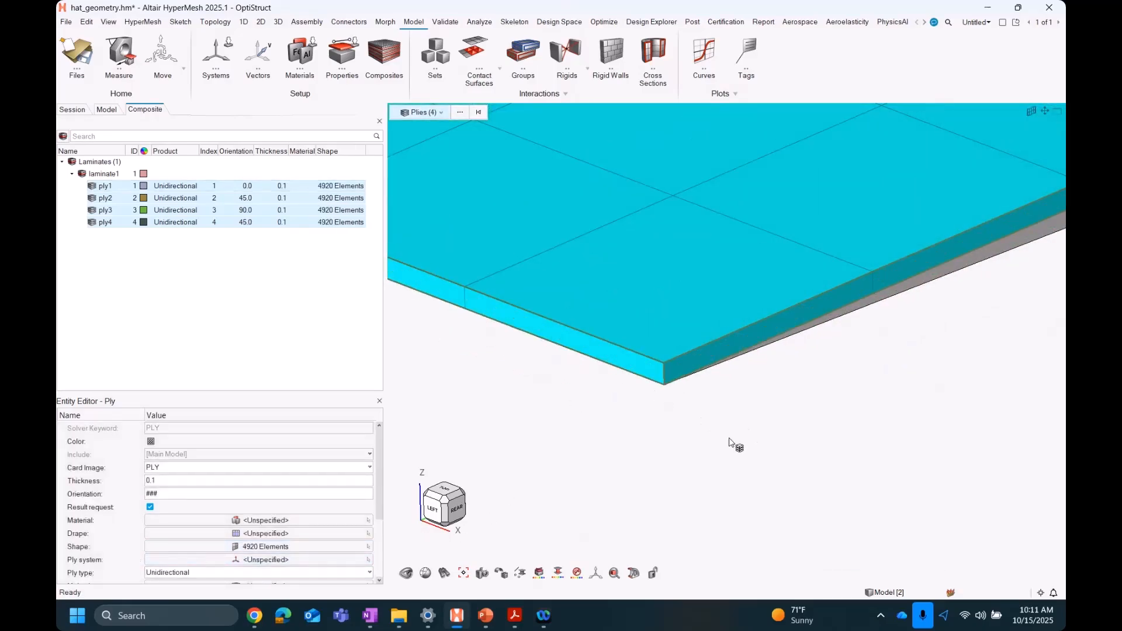
{"action": "left_click_drag", "start_coordinate": [645, 449], "coordinate": [641, 442], "text": "ctrl"}
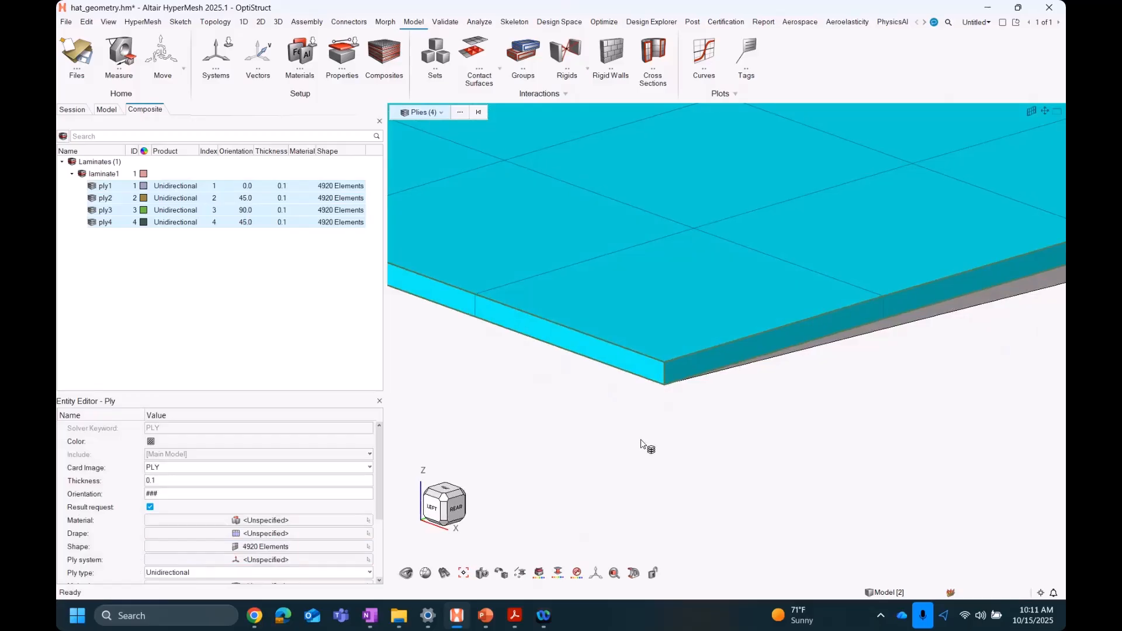
{"action": "scroll", "coordinate": [641, 443], "scroll_direction": "down", "scroll_amount": 4}
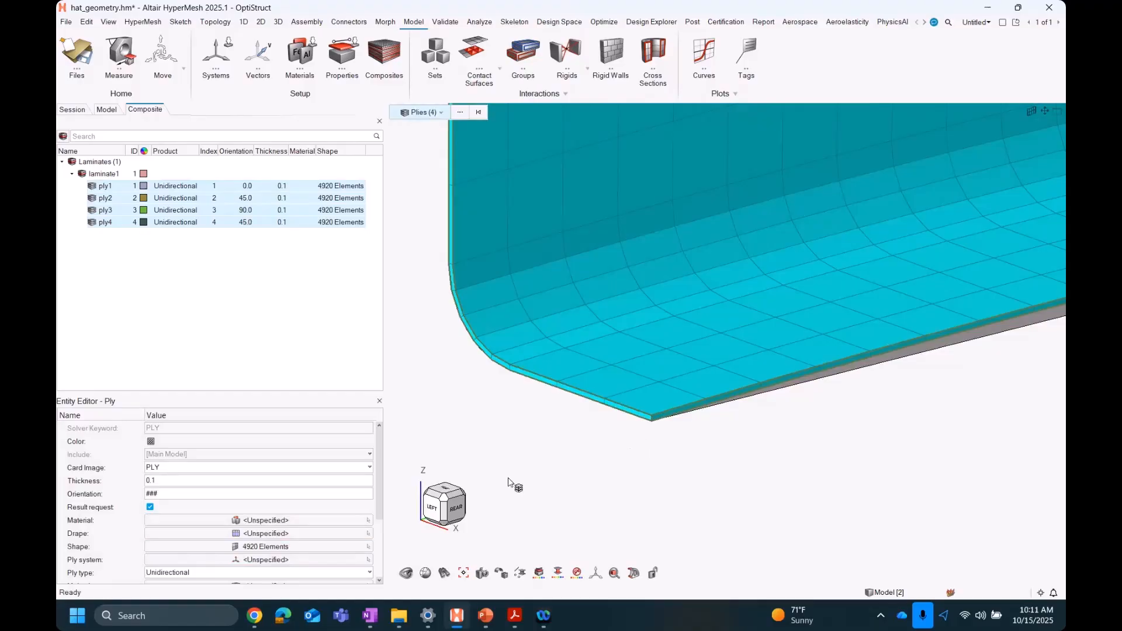
{"action": "scroll", "coordinate": [631, 491], "scroll_direction": "up", "scroll_amount": 2}
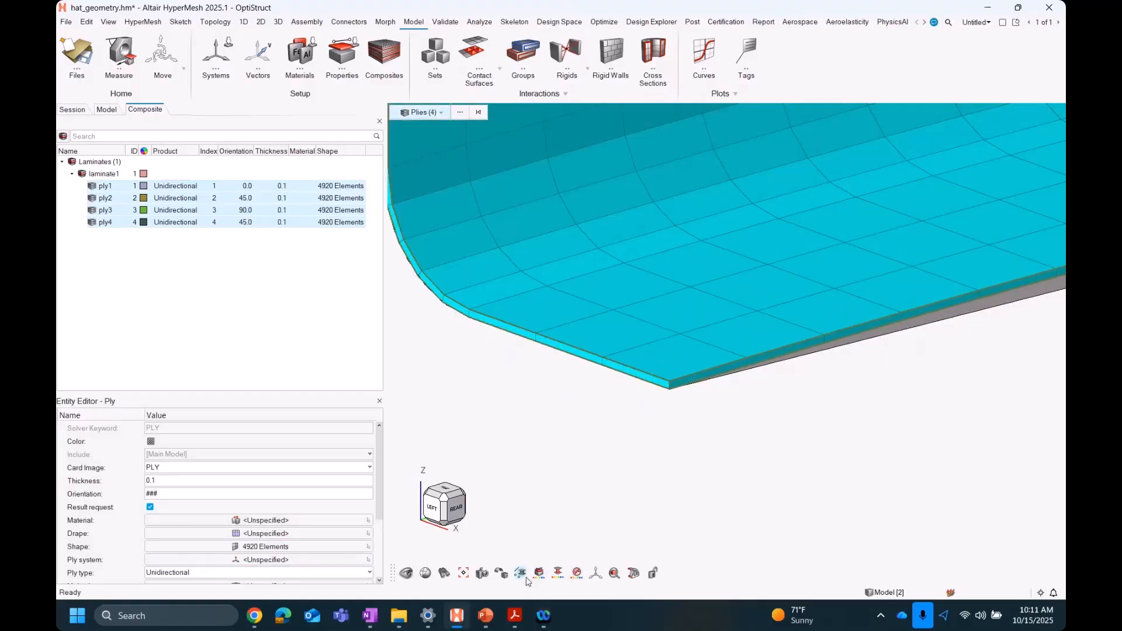
{"action": "mouse_move", "coordinate": [519, 578]}
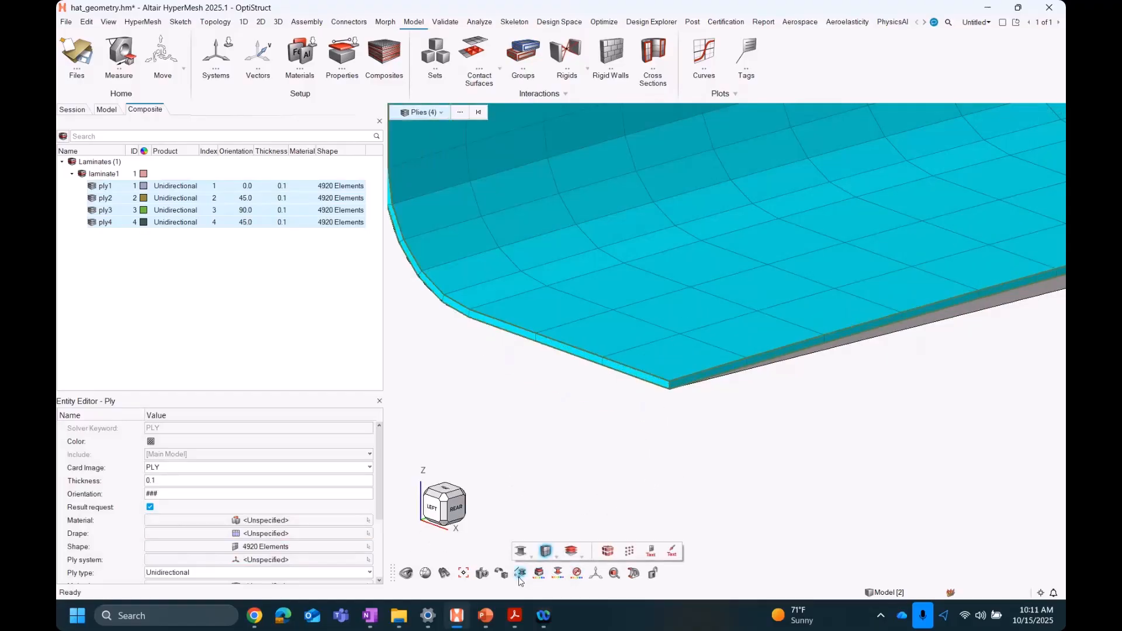
{"action": "left_click", "coordinate": [572, 554]}
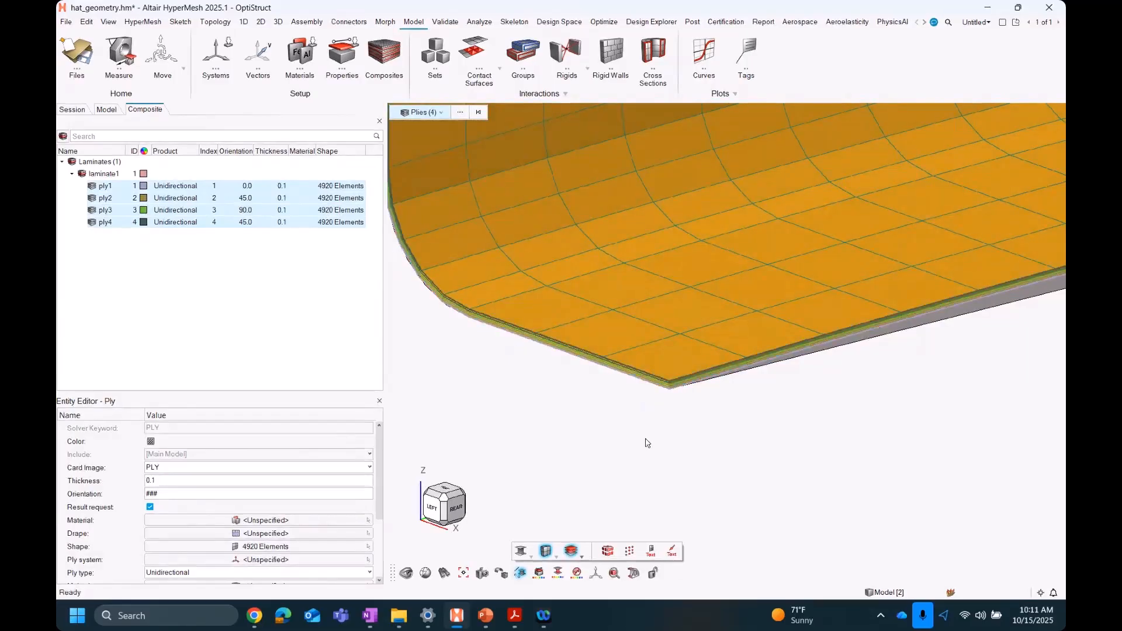
{"action": "scroll", "coordinate": [647, 412], "scroll_direction": "up", "scroll_amount": 4}
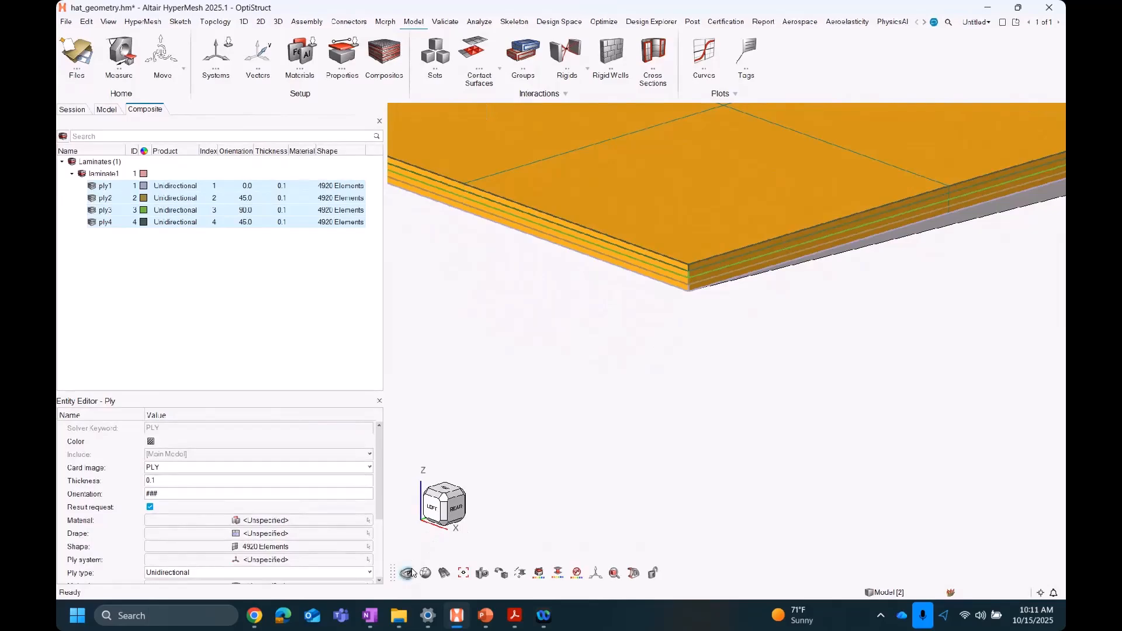
Step: Hide the geometry so only the elements remain displayed, and colour the layered beam by ply
{"action": "left_click", "coordinate": [406, 573]}
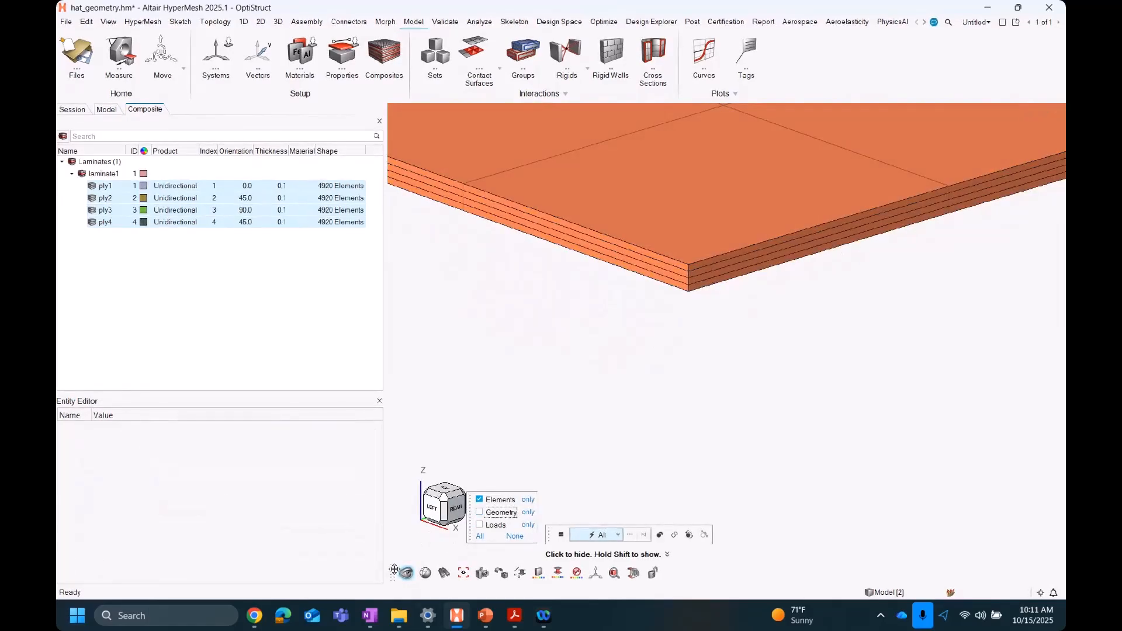
{"action": "left_click", "coordinate": [406, 573]}
{"action": "right_click_drag", "start_coordinate": [768, 350], "coordinate": [742, 454], "text": "ctrl"}
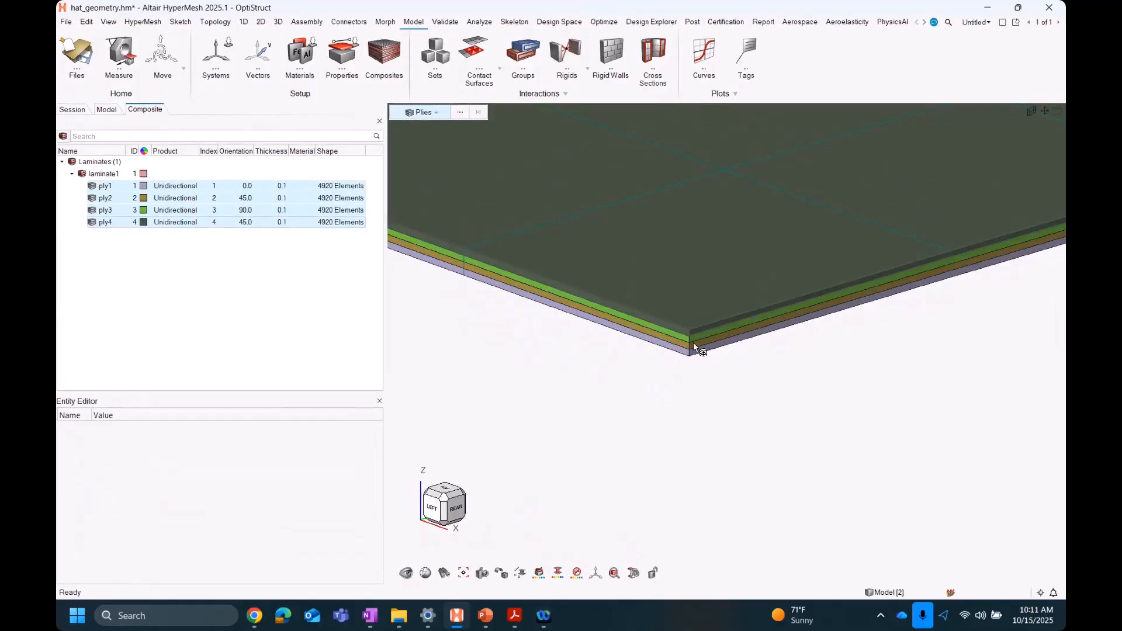
Step: Highlight ply3, ply4 and ply2 one at a time to match the layers at the flange corner with the laminate's ply list
{"action": "left_click", "coordinate": [687, 454]}
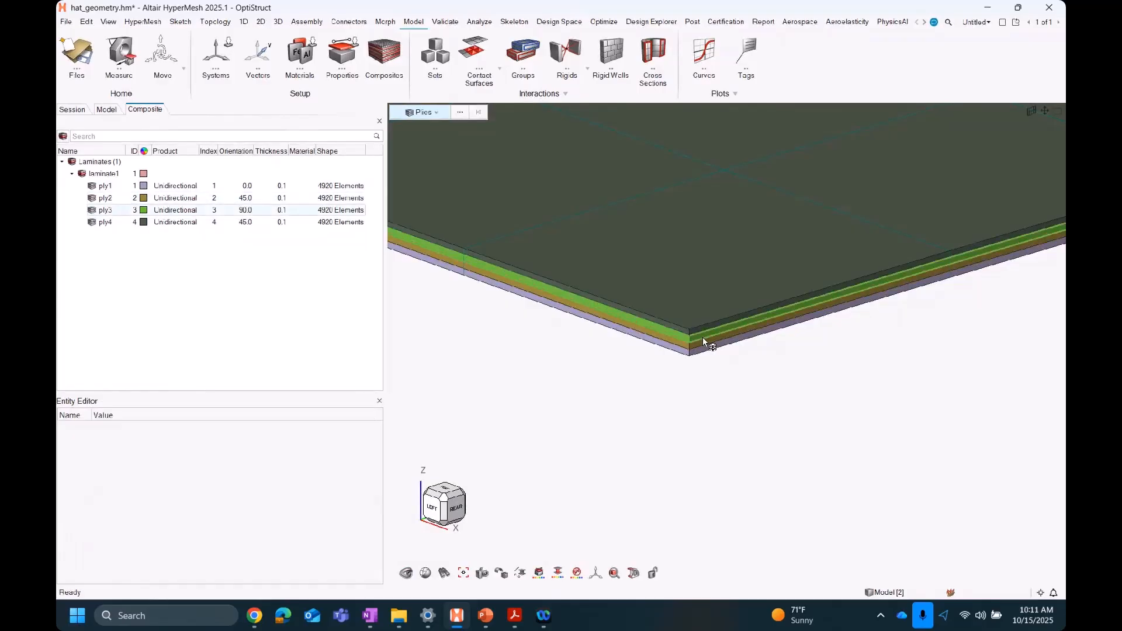
{"action": "left_click", "coordinate": [703, 338]}
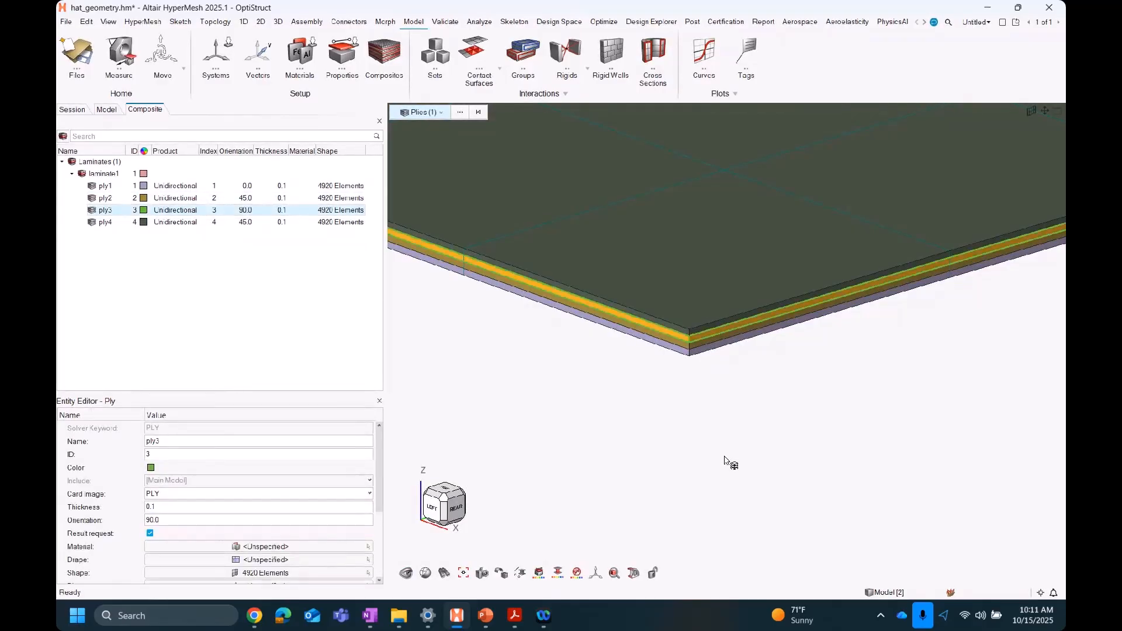
{"action": "left_click", "coordinate": [678, 314]}
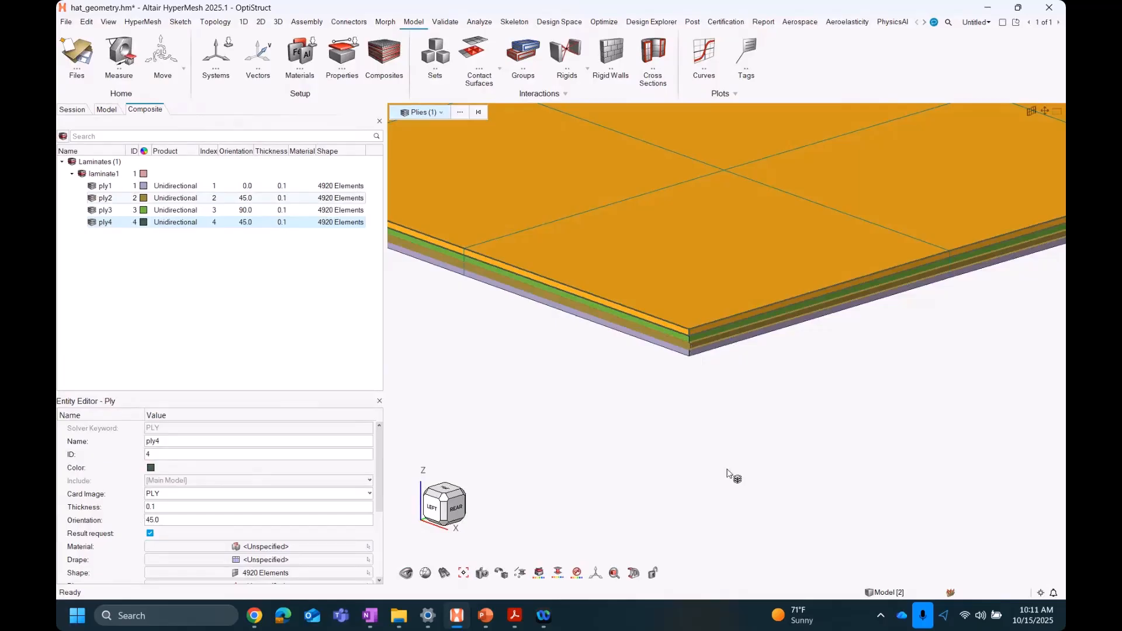
{"action": "key", "text": "Up"}
{"action": "key", "text": "Up"}
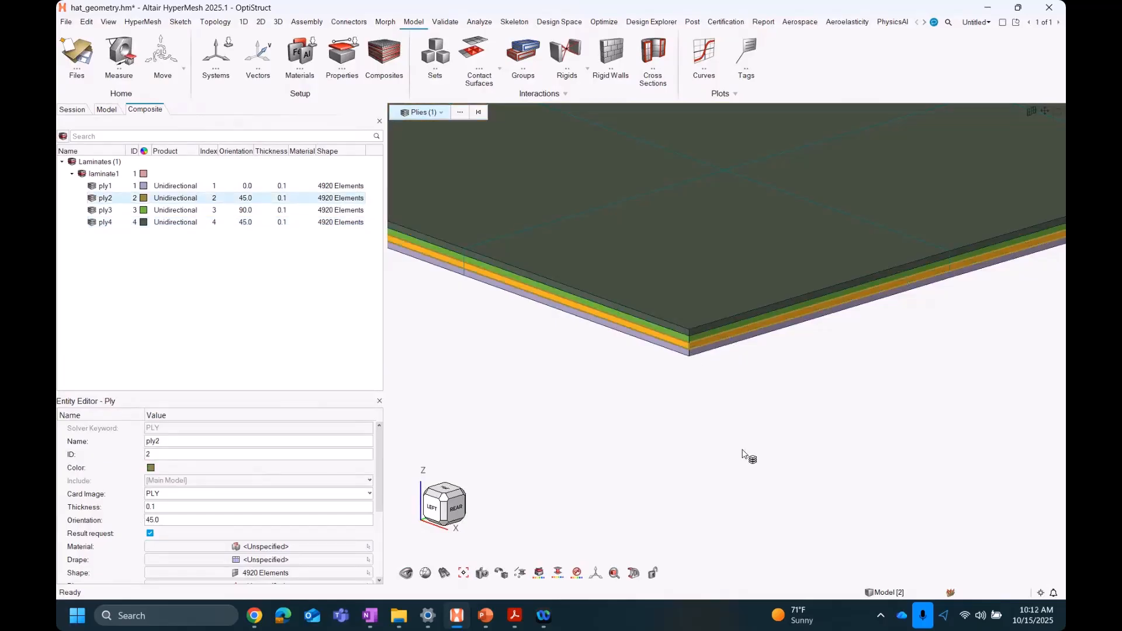
Step: Clear the ply selection and examine the whole hat-section beam coloured by ply
{"action": "scroll", "coordinate": [743, 452], "scroll_direction": "down", "scroll_amount": 8}
{"action": "right_click_drag", "start_coordinate": [854, 456], "coordinate": [899, 419]}
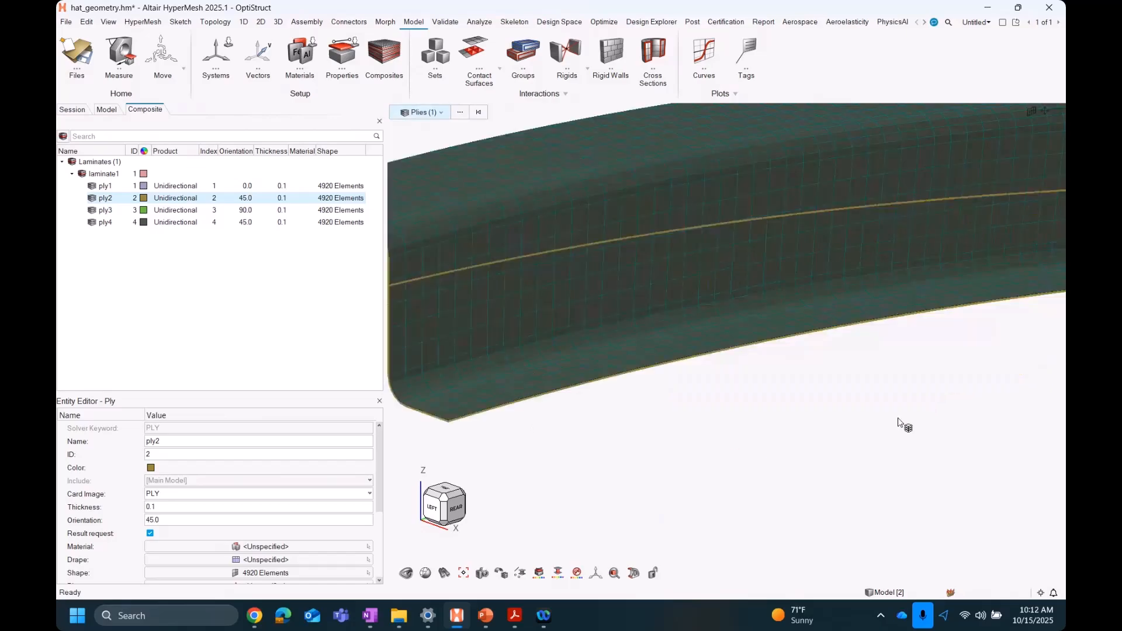
{"action": "scroll", "coordinate": [901, 422], "scroll_direction": "up", "scroll_amount": 1}
{"action": "left_click", "coordinate": [902, 426]}
{"action": "scroll", "coordinate": [902, 426], "scroll_direction": "down", "scroll_amount": 4}
{"action": "scroll", "coordinate": [655, 428], "scroll_direction": "up", "scroll_amount": 3}
{"action": "scroll", "coordinate": [677, 413], "scroll_direction": "down", "scroll_amount": 5}
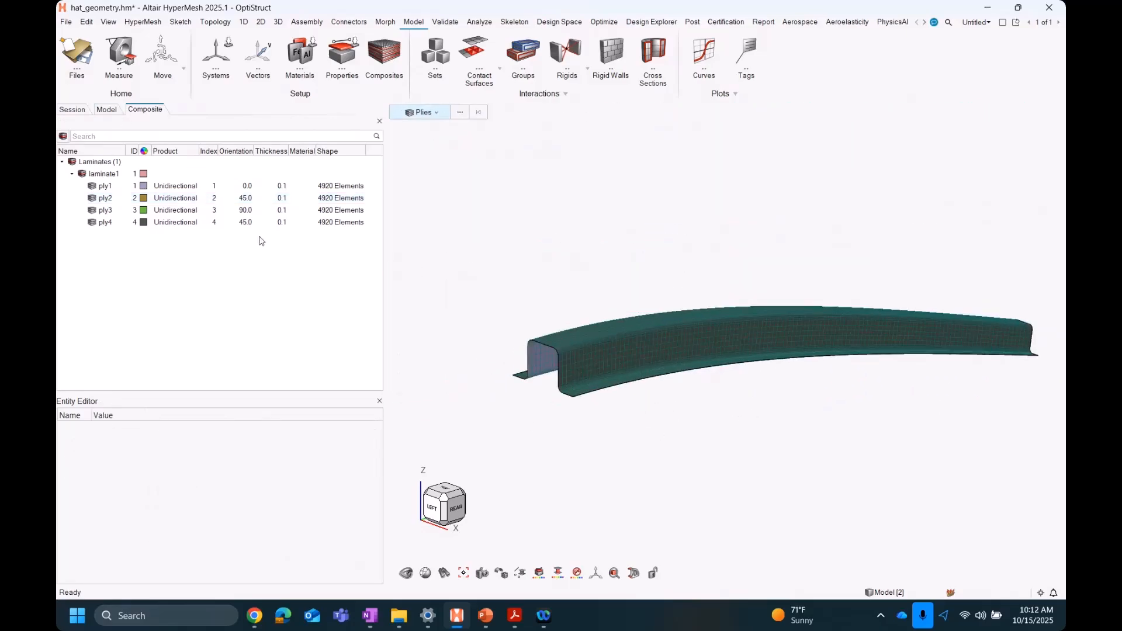
{"action": "scroll", "coordinate": [584, 403], "scroll_direction": "up", "scroll_amount": 4}
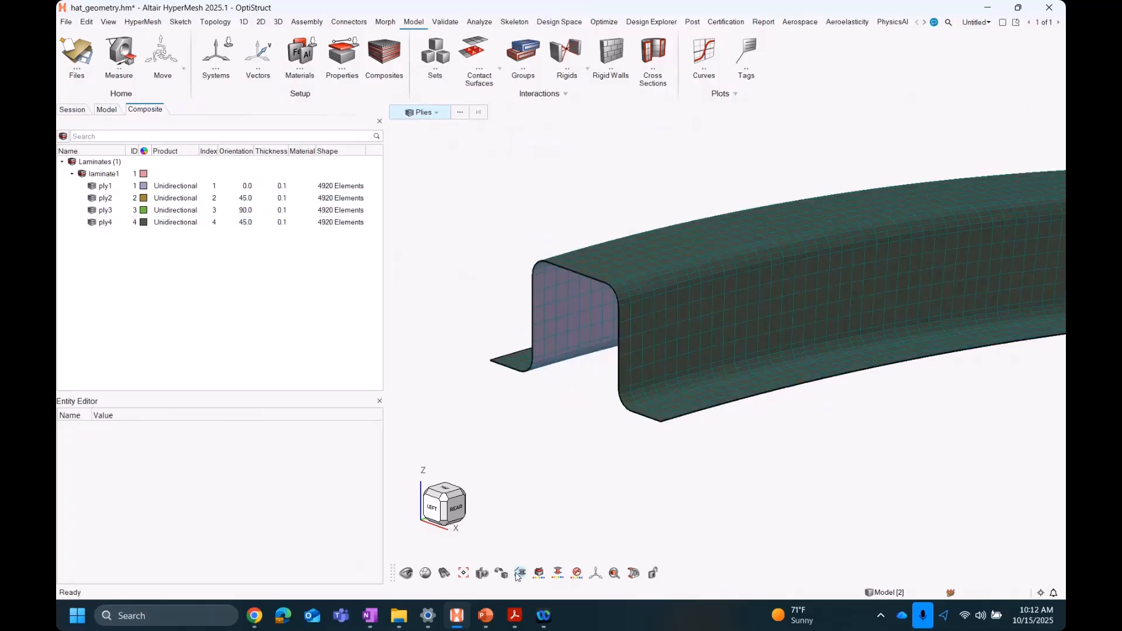
Step: Turn off the composite layer display, check the PCOMP property on the beam, and return to the composite browser with colouring by component
{"action": "left_click", "coordinate": [567, 556]}
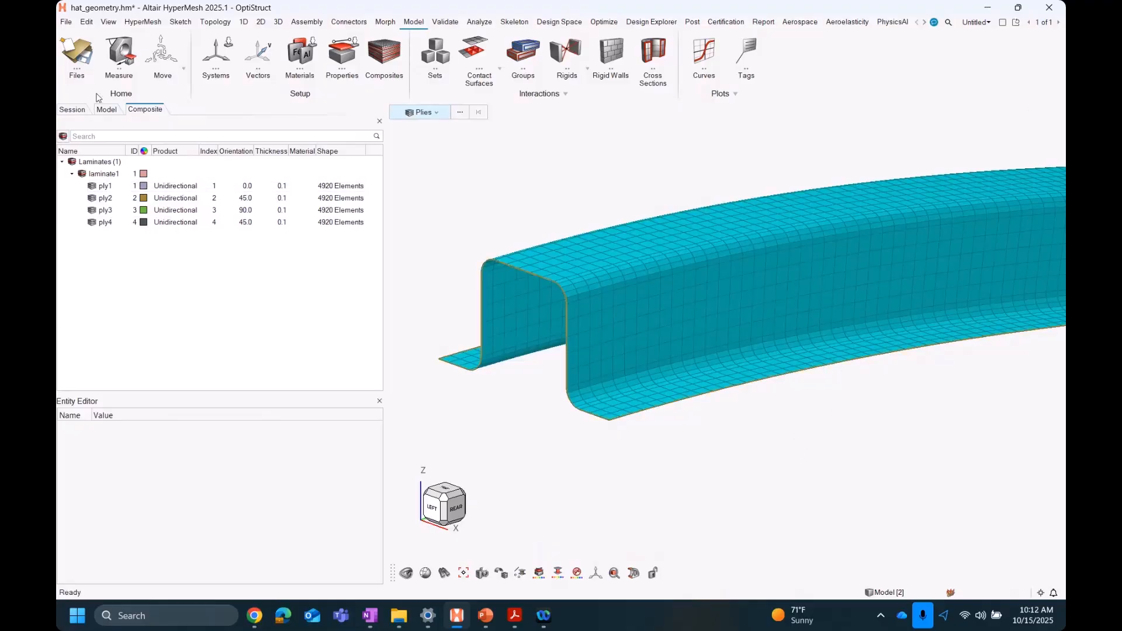
{"action": "left_click", "coordinate": [107, 109]}
{"action": "left_click", "coordinate": [120, 379]}
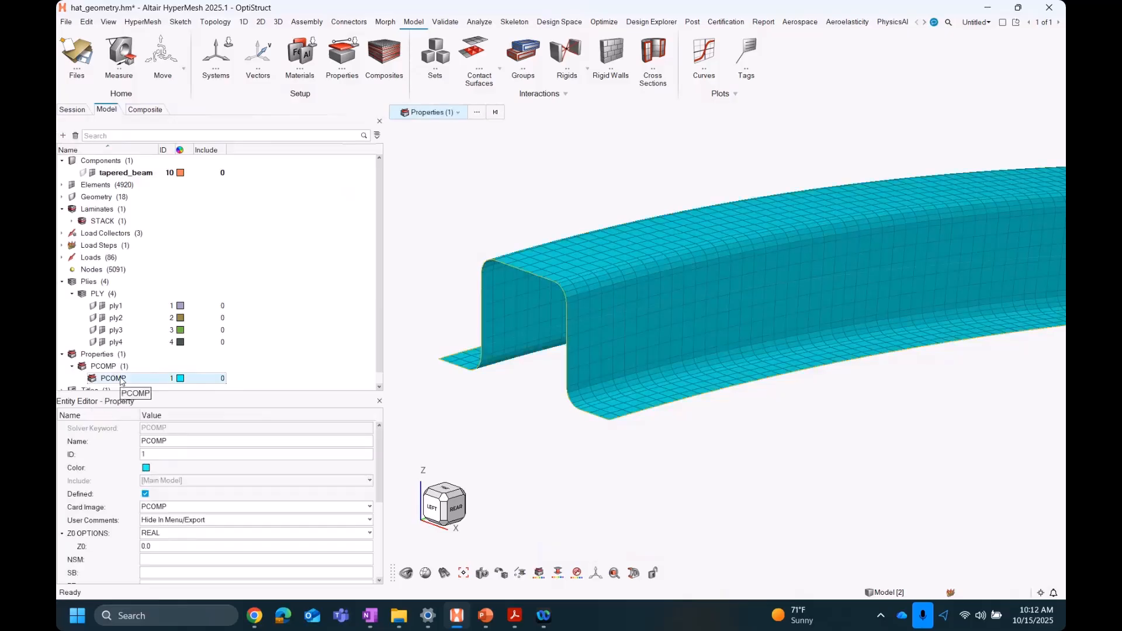
{"action": "left_click", "coordinate": [145, 109]}
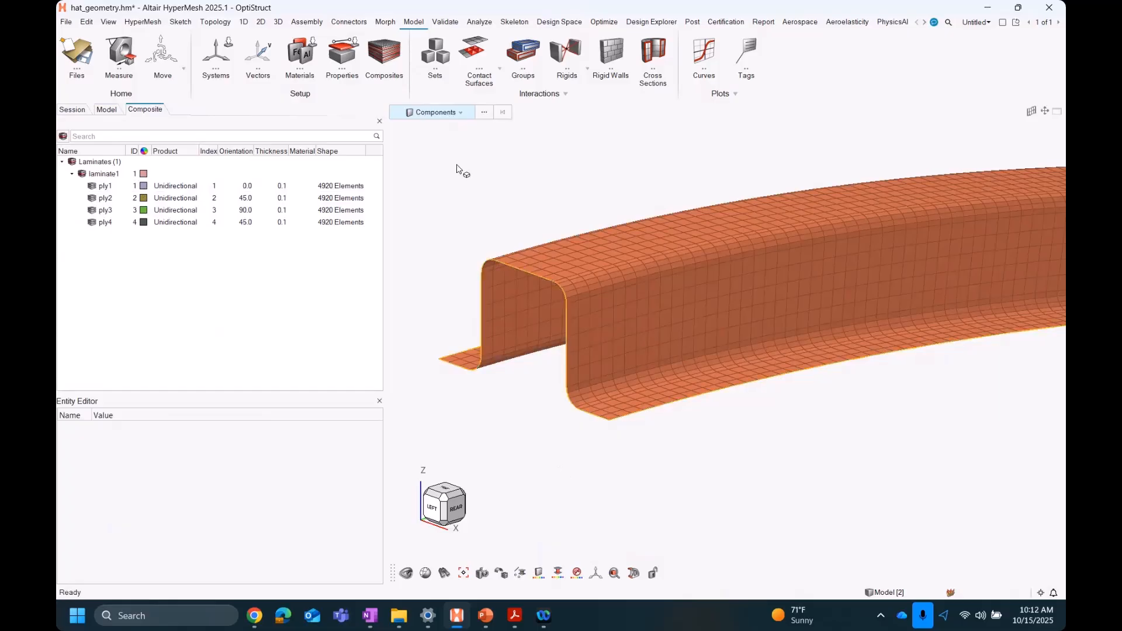
Step: Open the Orientation Review for element normals with the Display normals function, and move it clear of the beam
{"action": "left_click", "coordinate": [259, 25]}
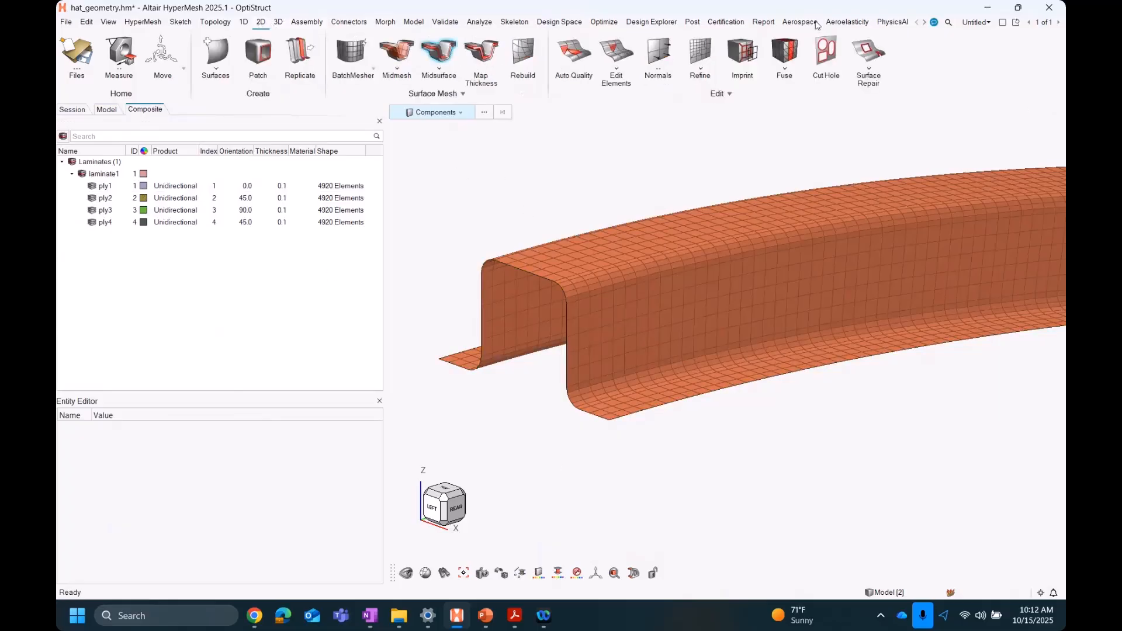
{"action": "left_click", "coordinate": [669, 47]}
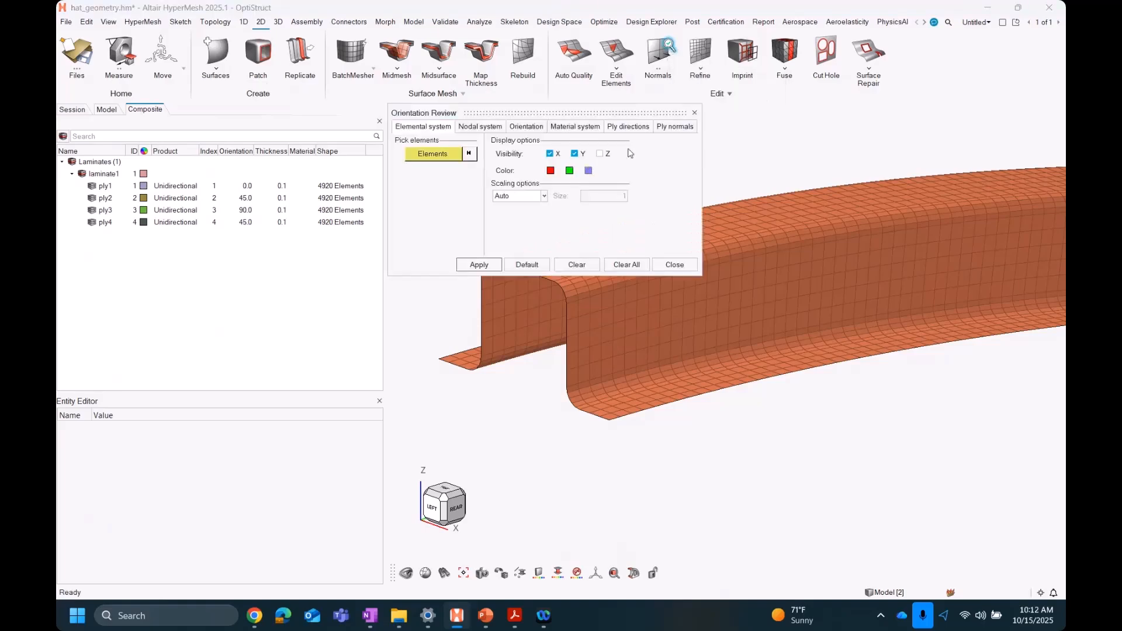
{"action": "left_click_drag", "start_coordinate": [533, 116], "coordinate": [380, 127]}
{"action": "left_click", "coordinate": [369, 139]}
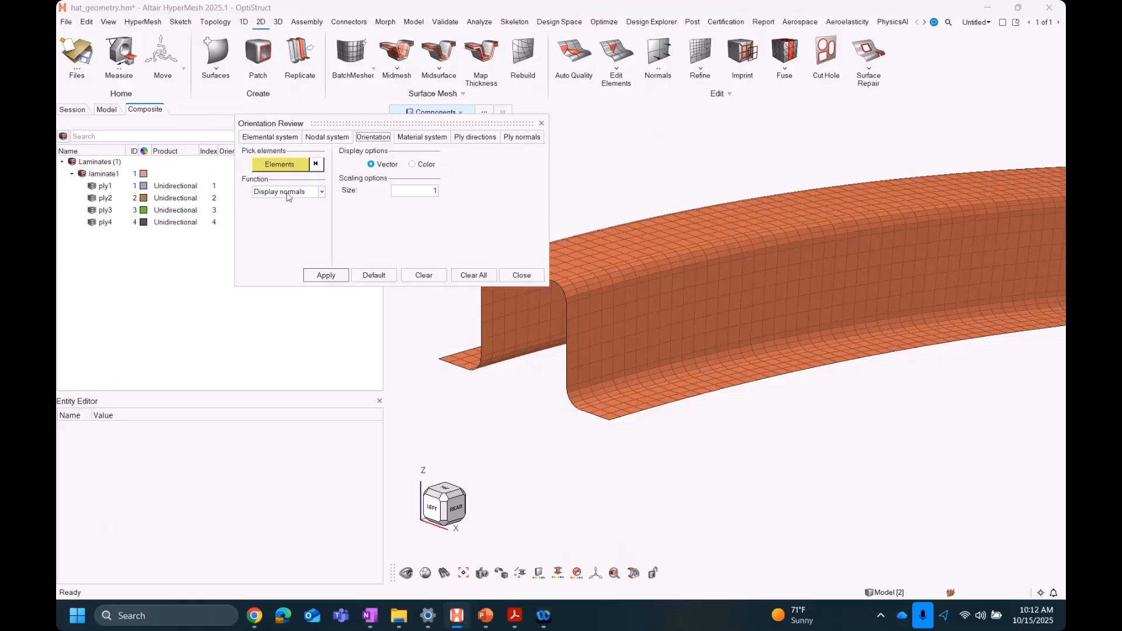
{"action": "scroll", "coordinate": [720, 226], "scroll_direction": "down", "scroll_amount": 5}
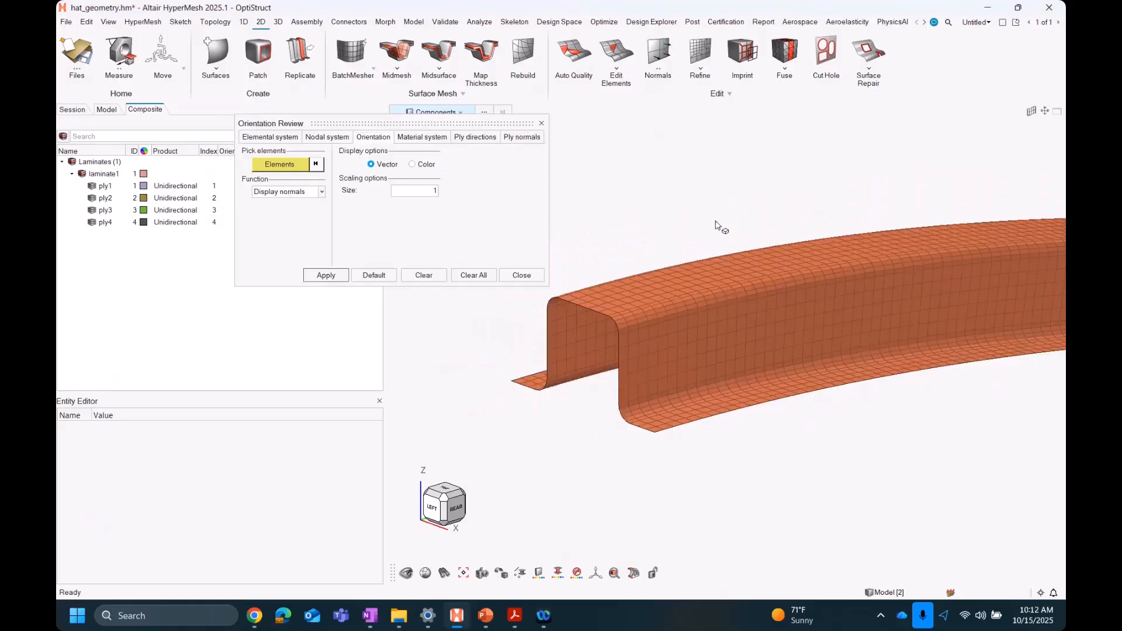
Step: Display the normals of all displayed beam elements as vectors and inspect their direction around the web-to-flange corner
{"action": "left_click", "coordinate": [278, 166]}
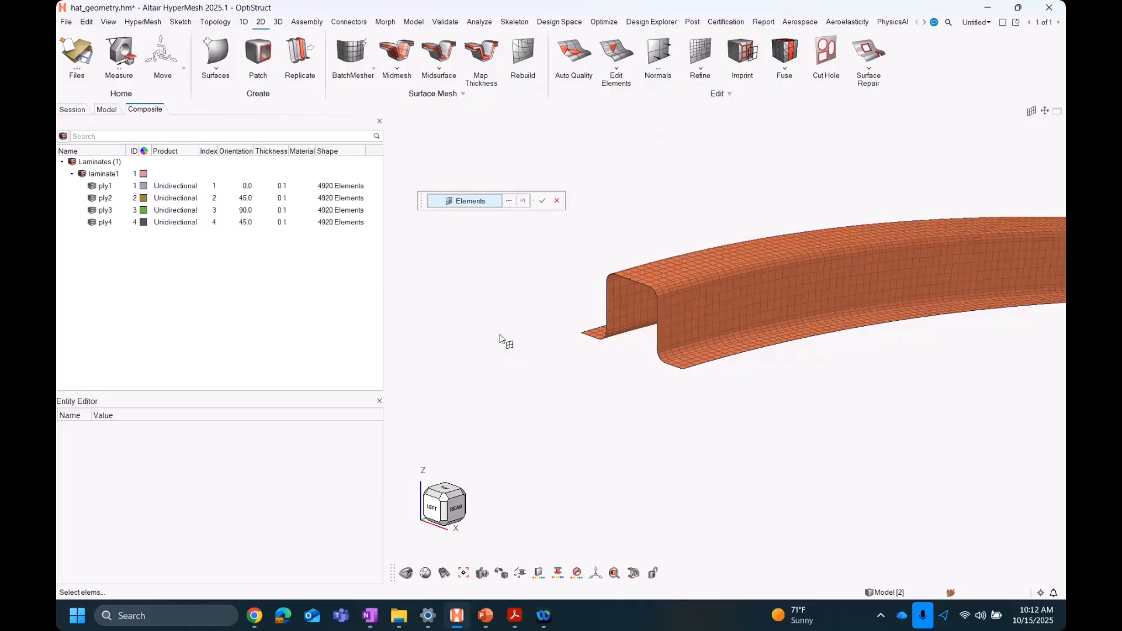
{"action": "left_click", "coordinate": [595, 333]}
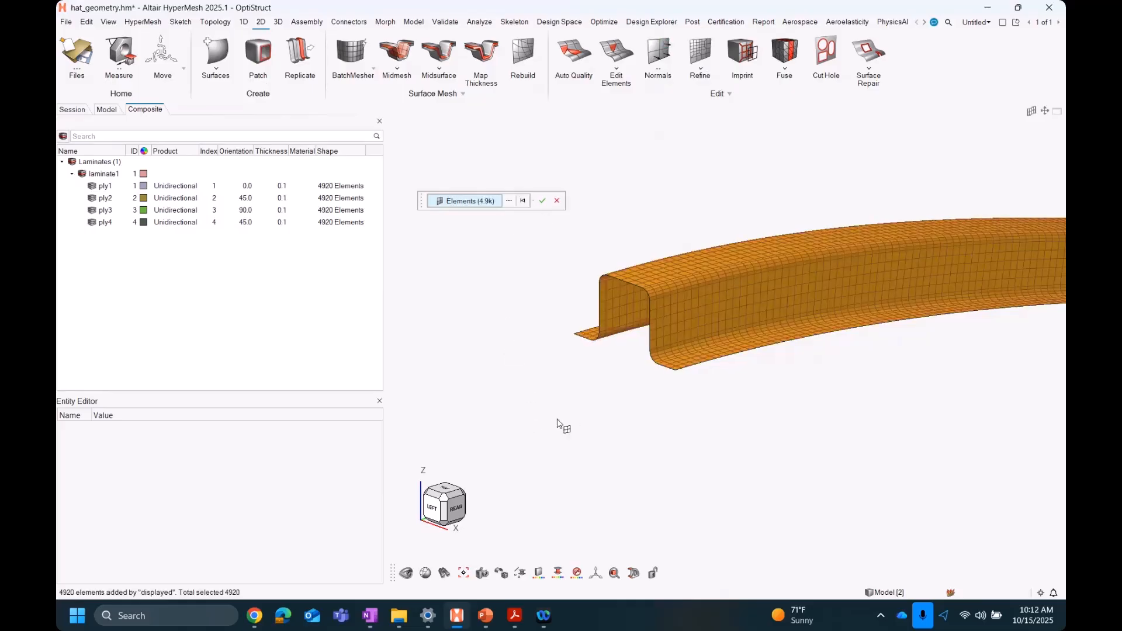
{"action": "left_click", "coordinate": [542, 203]}
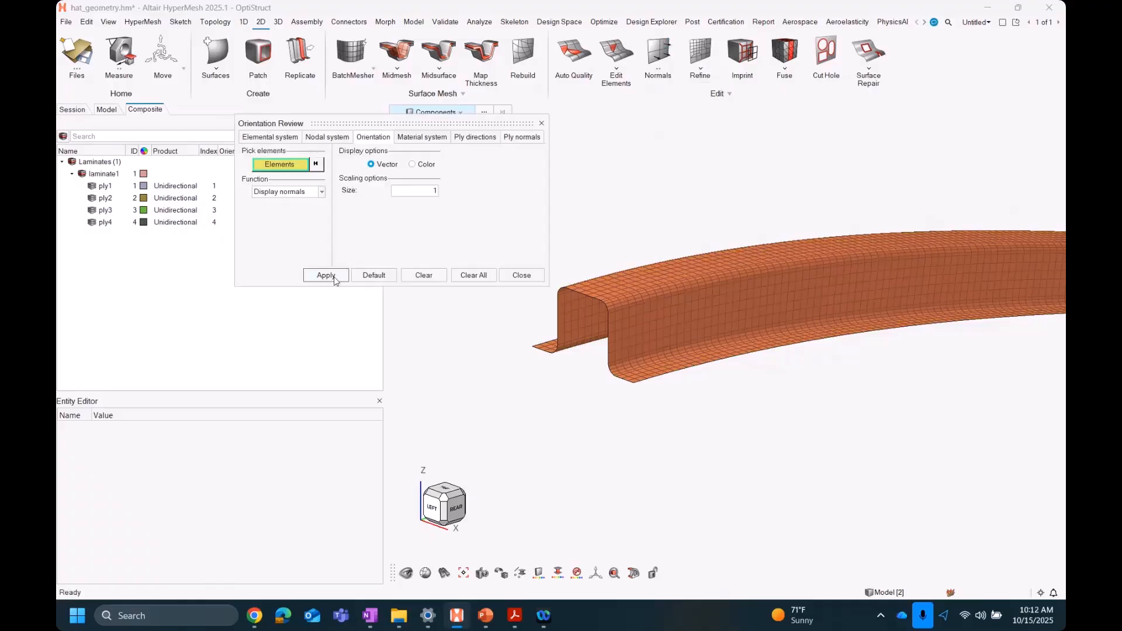
{"action": "left_click", "coordinate": [335, 279]}
{"action": "scroll", "coordinate": [570, 366], "scroll_direction": "up", "scroll_amount": 5}
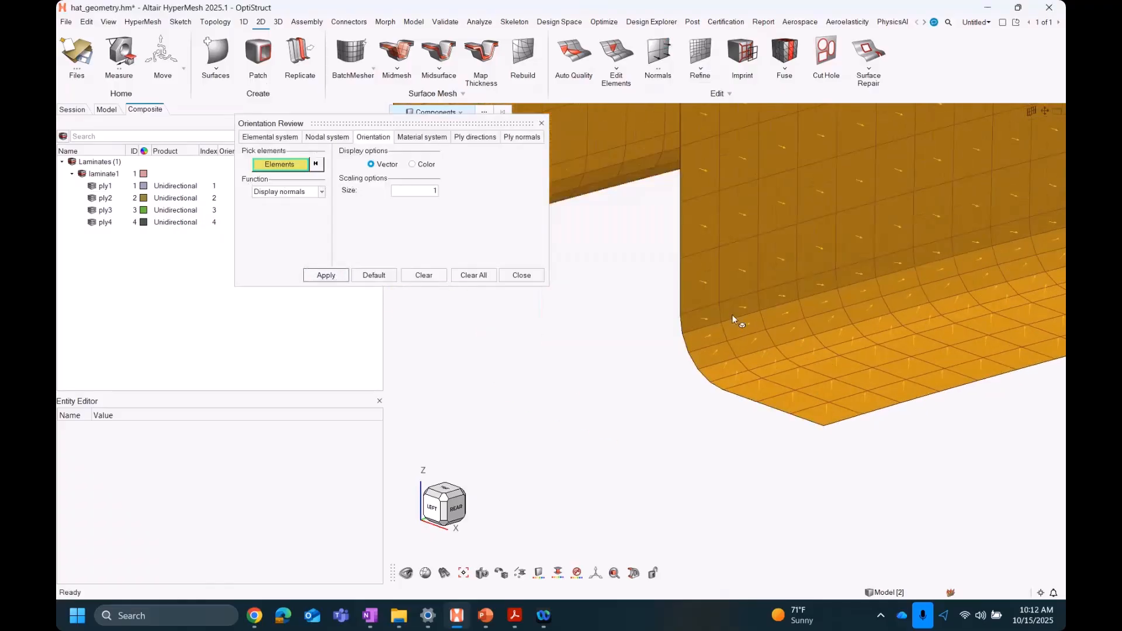
{"action": "left_click_drag", "start_coordinate": [732, 315], "coordinate": [769, 303], "text": "ctrl"}
{"action": "middle_click_drag", "start_coordinate": [760, 296], "coordinate": [760, 297]}
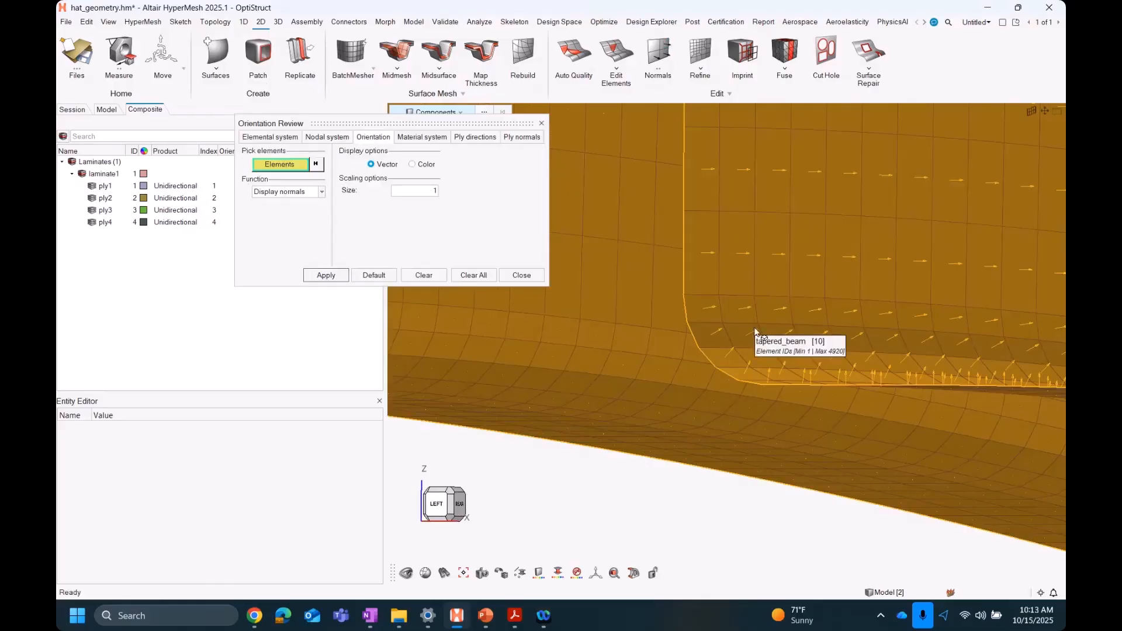
{"action": "scroll", "coordinate": [756, 331], "scroll_direction": "down", "scroll_amount": 3}
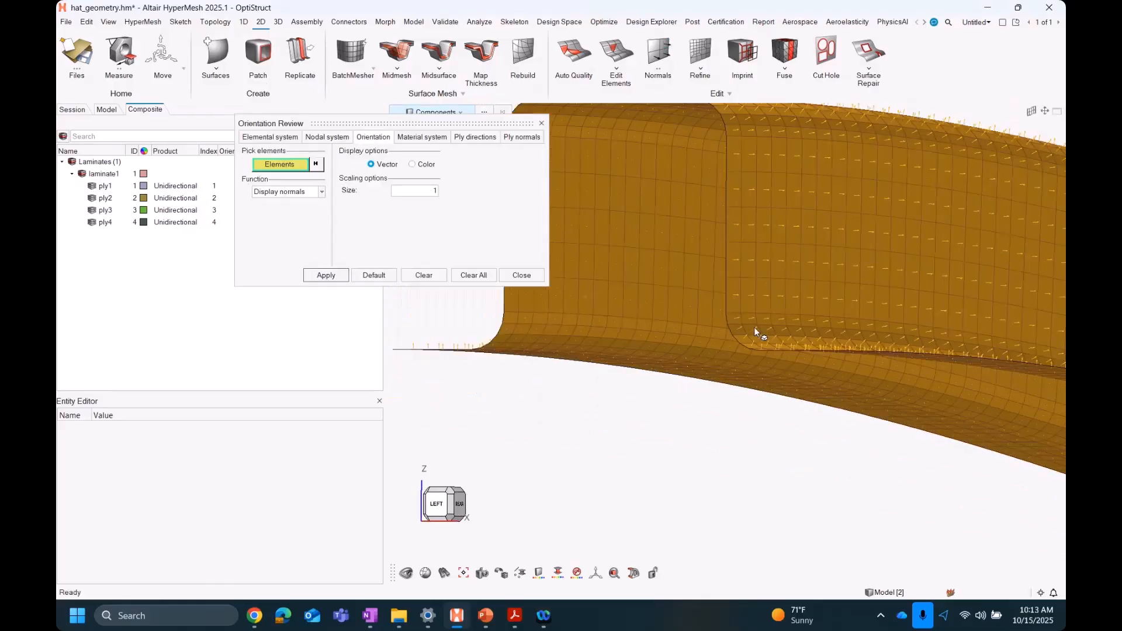
Step: Reverse the normals of all selected beam elements
{"action": "left_click", "coordinate": [305, 193]}
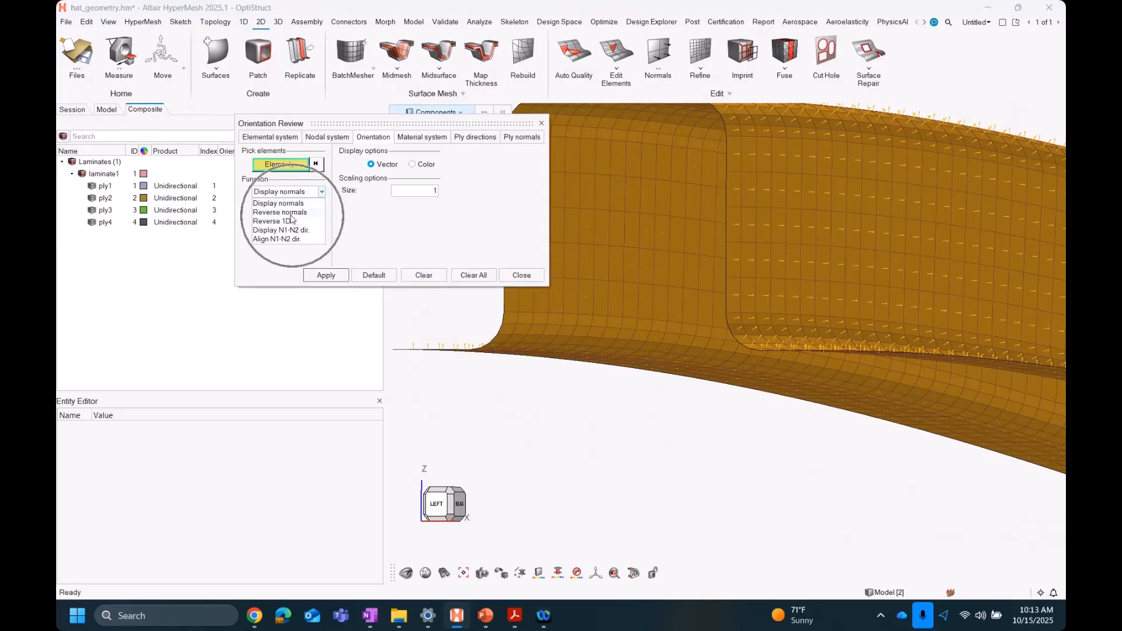
{"action": "left_click", "coordinate": [286, 212]}
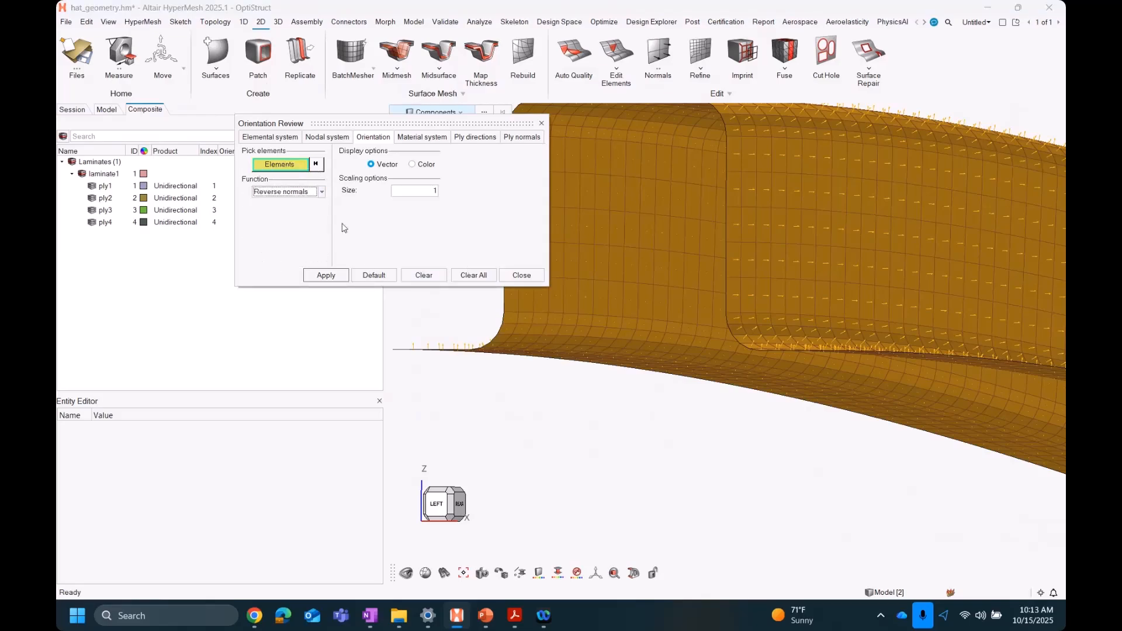
{"action": "left_click", "coordinate": [326, 276]}
{"action": "middle_click_drag", "start_coordinate": [758, 289], "coordinate": [754, 318]}
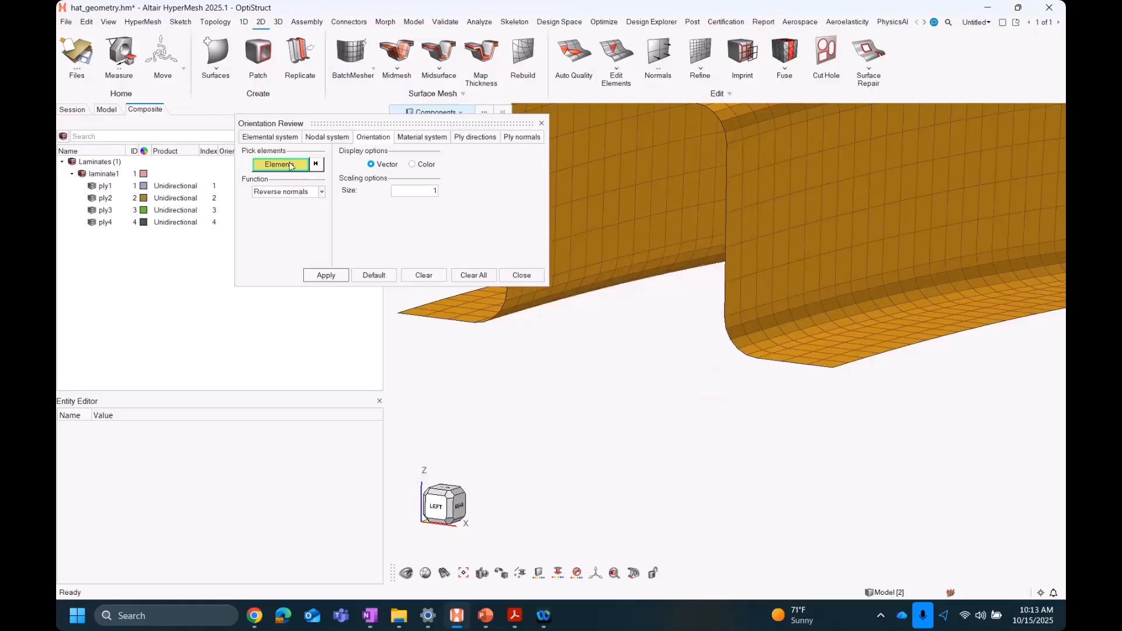
Step: Display the normals of all beam elements again, inspect the reversed direction along the web and flange, and close the orientation review
{"action": "left_click", "coordinate": [297, 193]}
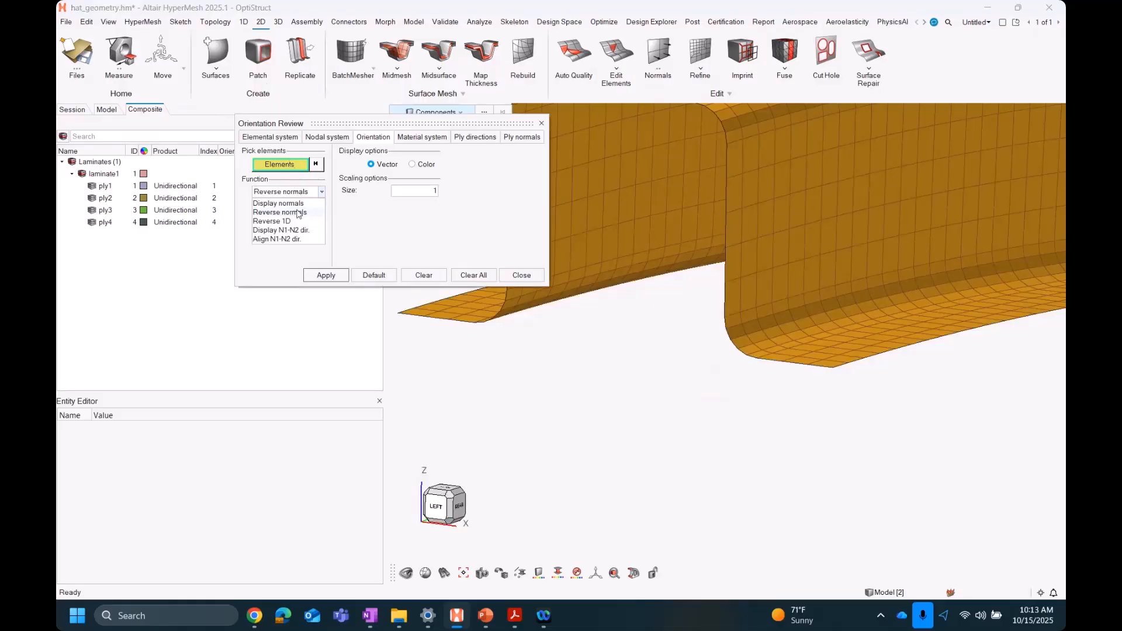
{"action": "left_click", "coordinate": [292, 208]}
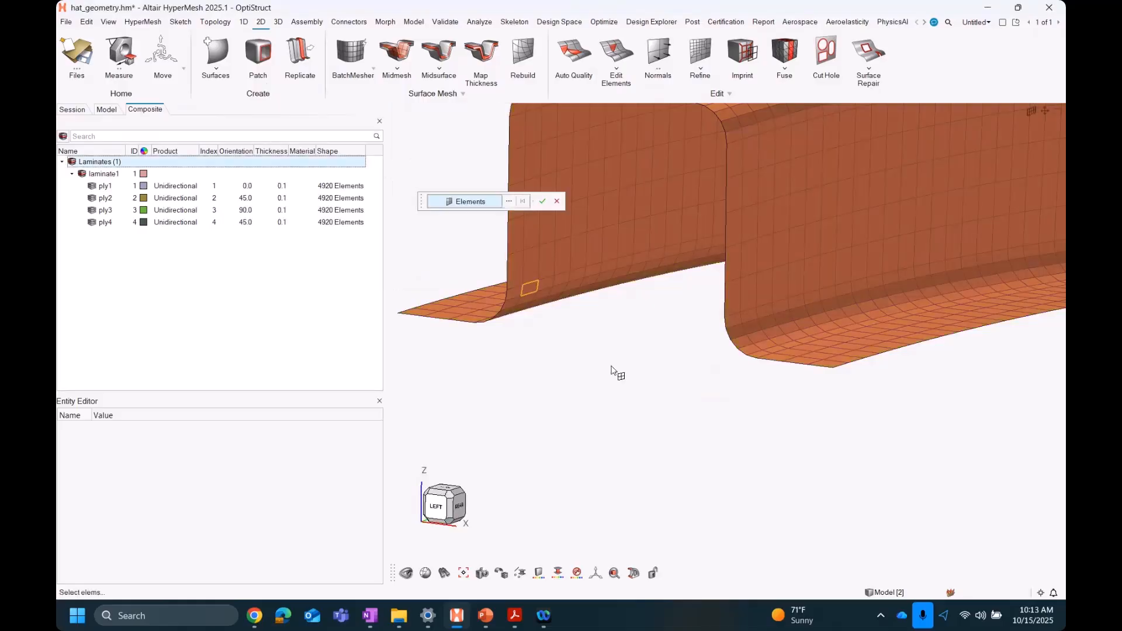
{"action": "scroll", "coordinate": [649, 380], "scroll_direction": "down", "scroll_amount": 3}
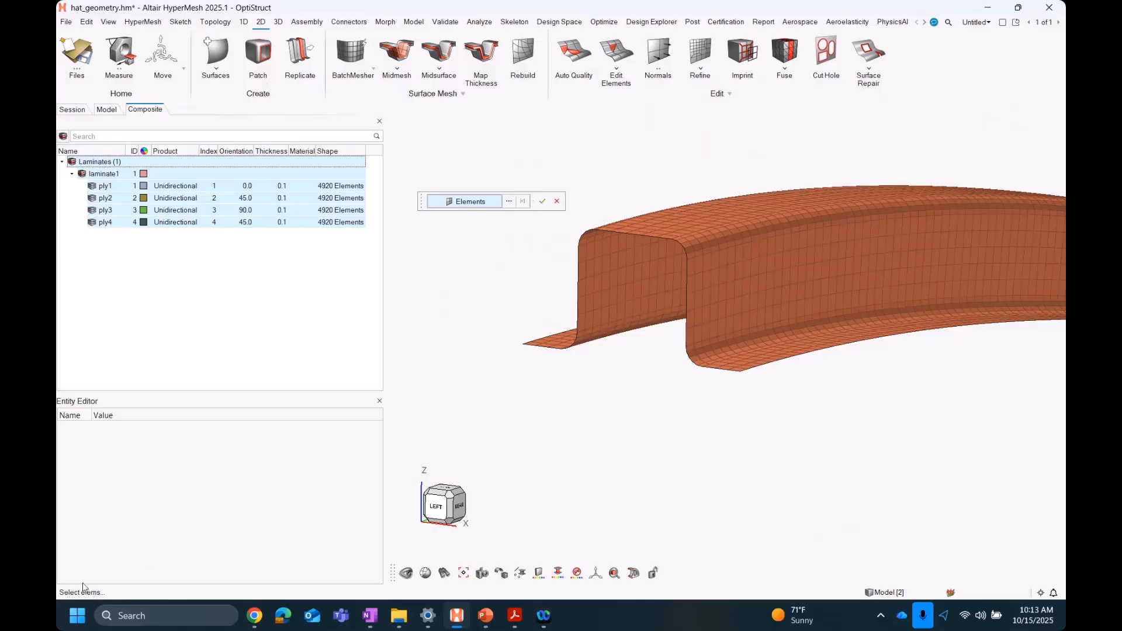
{"action": "left_click", "coordinate": [543, 201]}
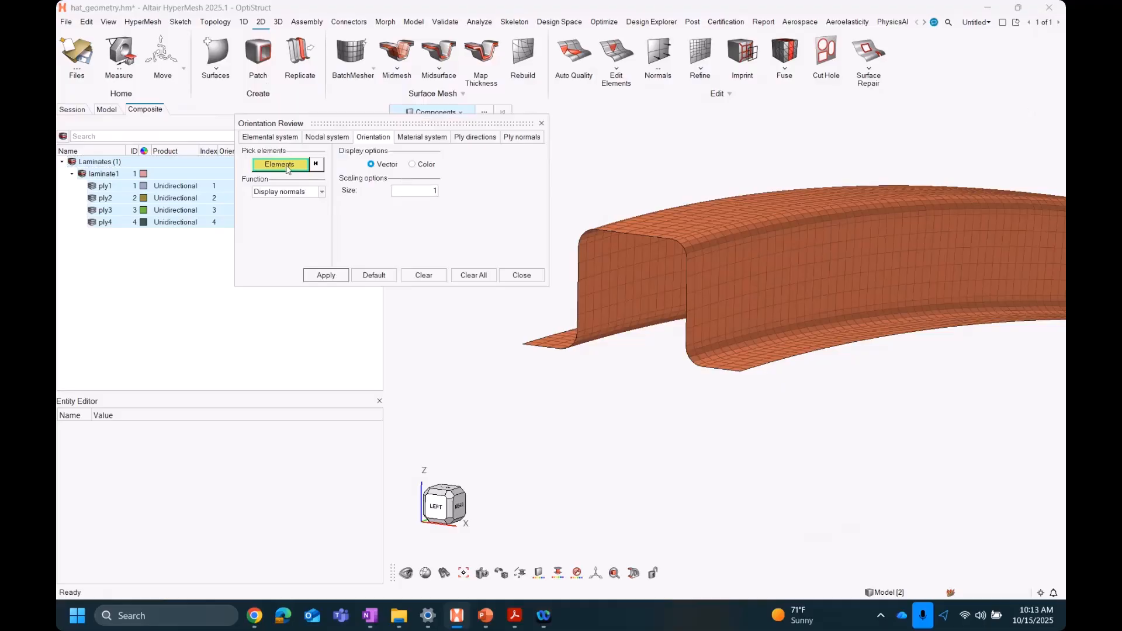
{"action": "left_click", "coordinate": [521, 275]}
{"action": "scroll", "coordinate": [601, 285], "scroll_direction": "down", "scroll_amount": 3}
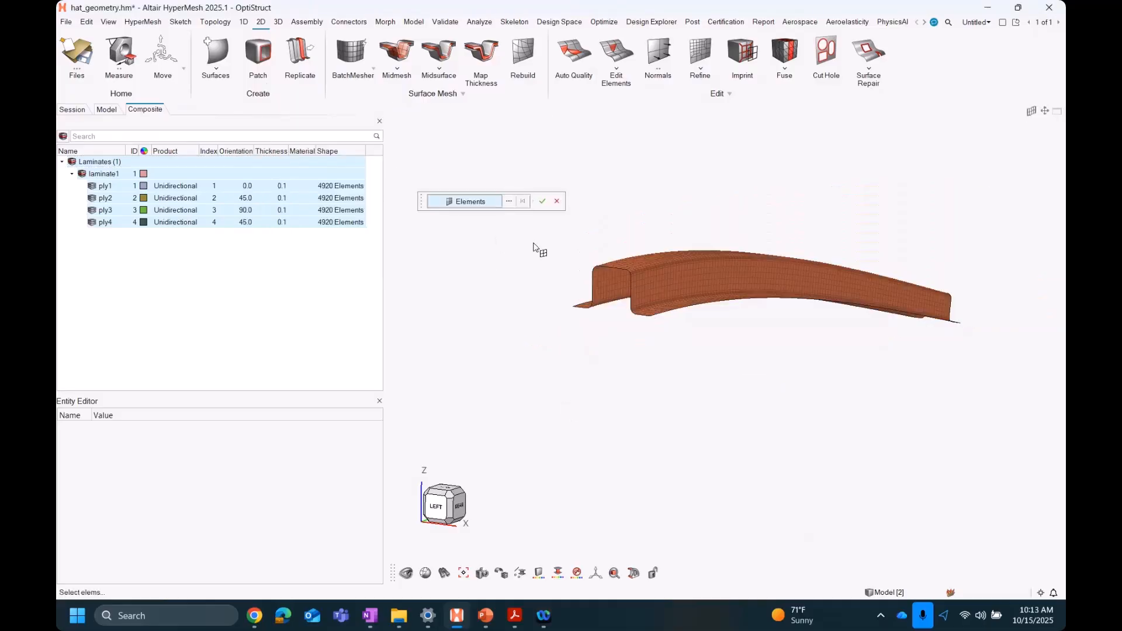
{"action": "left_click_drag", "start_coordinate": [515, 234], "coordinate": [1053, 381]}
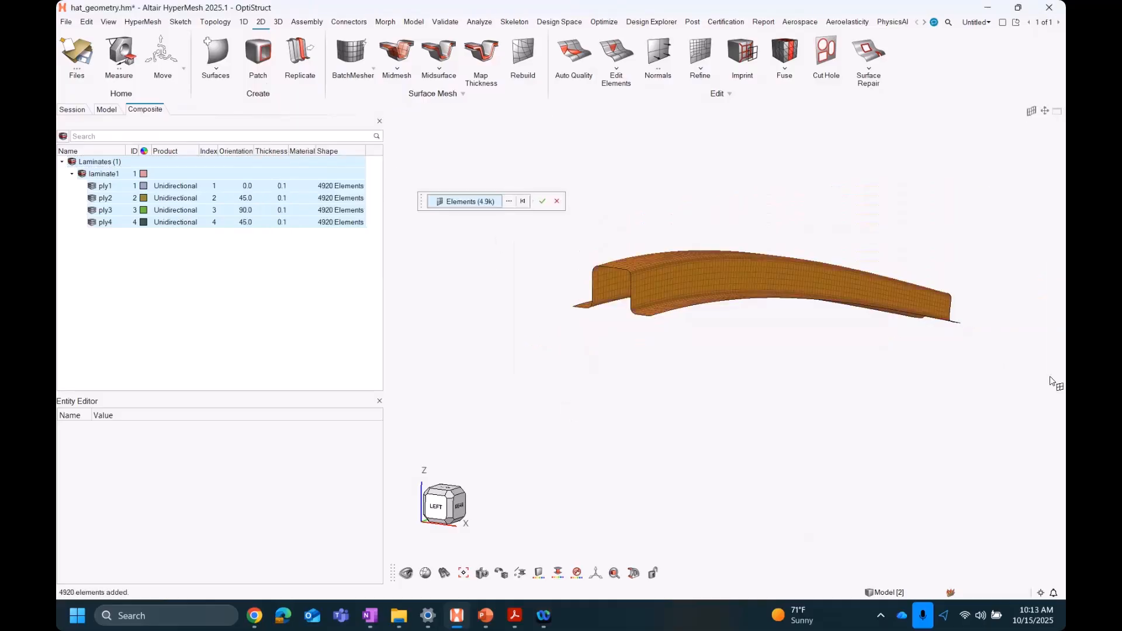
{"action": "left_click", "coordinate": [543, 201]}
{"action": "left_click", "coordinate": [326, 275]}
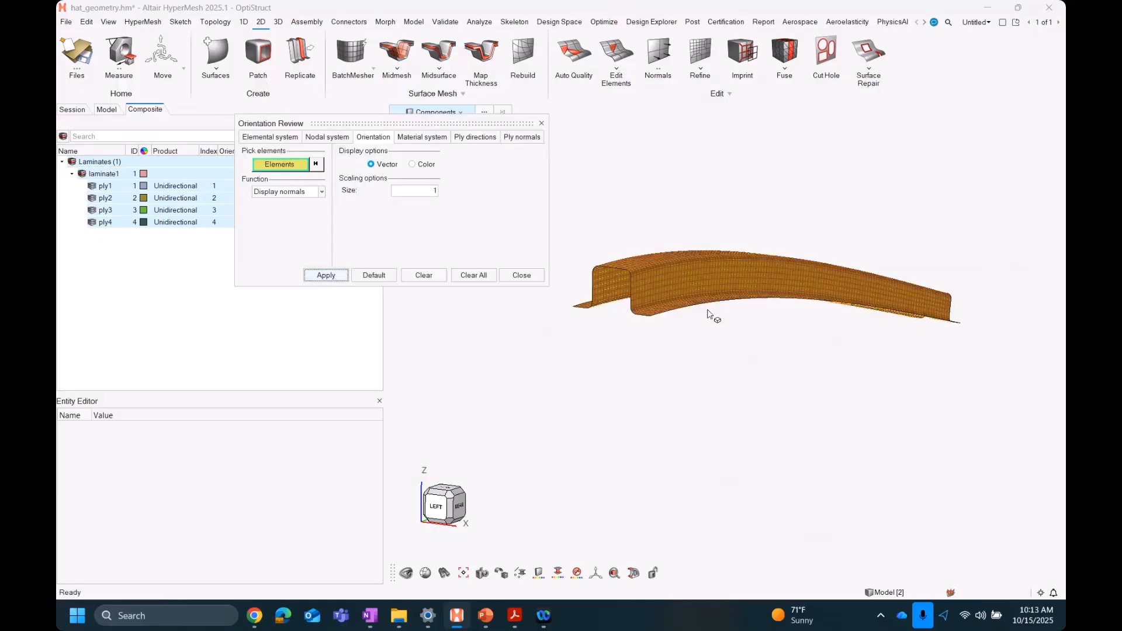
{"action": "scroll", "coordinate": [709, 316], "scroll_direction": "up", "scroll_amount": 6}
{"action": "mouse_move", "coordinate": [787, 275]}
{"action": "middle_mouse_down"}
{"action": "mouse_move", "coordinate": [831, 242]}
{"action": "mouse_move", "coordinate": [784, 297]}
{"action": "middle_mouse_up"}
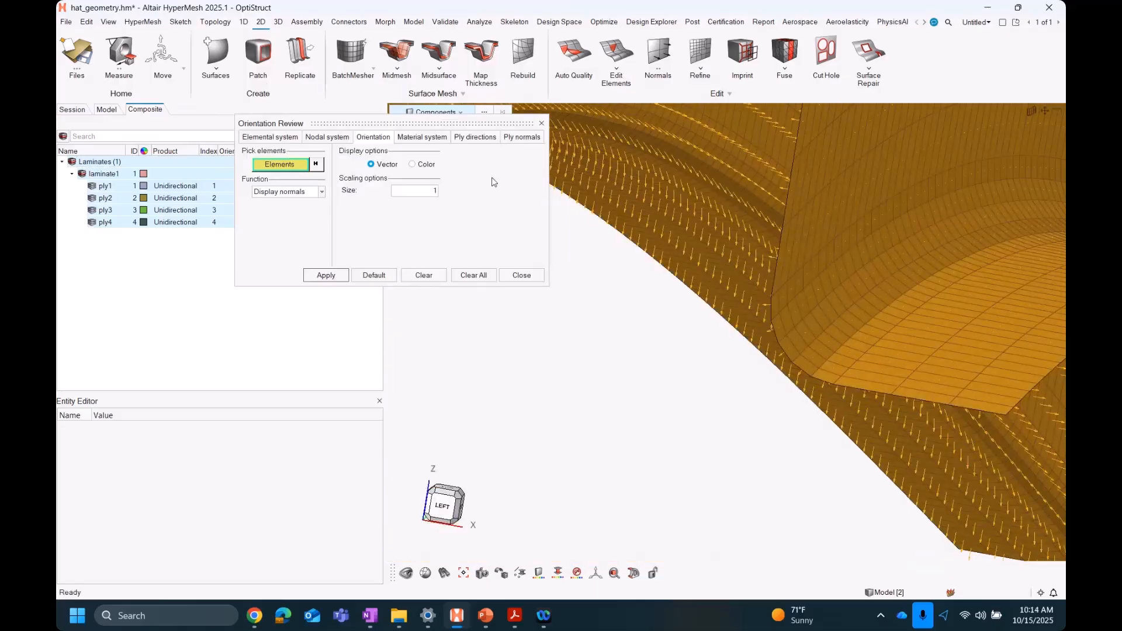
{"action": "left_click", "coordinate": [530, 278]}
Step: Preview the beam's shell thickness and composite layers in 3D at the flange corner, and restore the plain shell display of the whole beam
{"action": "middle_click_drag", "start_coordinate": [658, 307], "coordinate": [632, 312]}
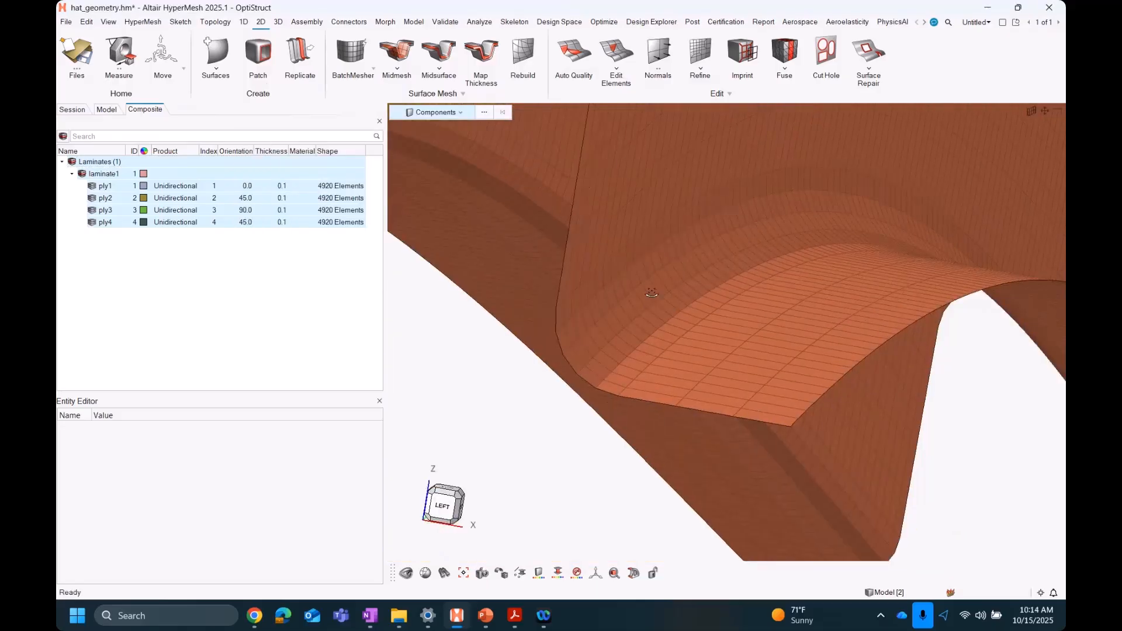
{"action": "left_click", "coordinate": [521, 573]}
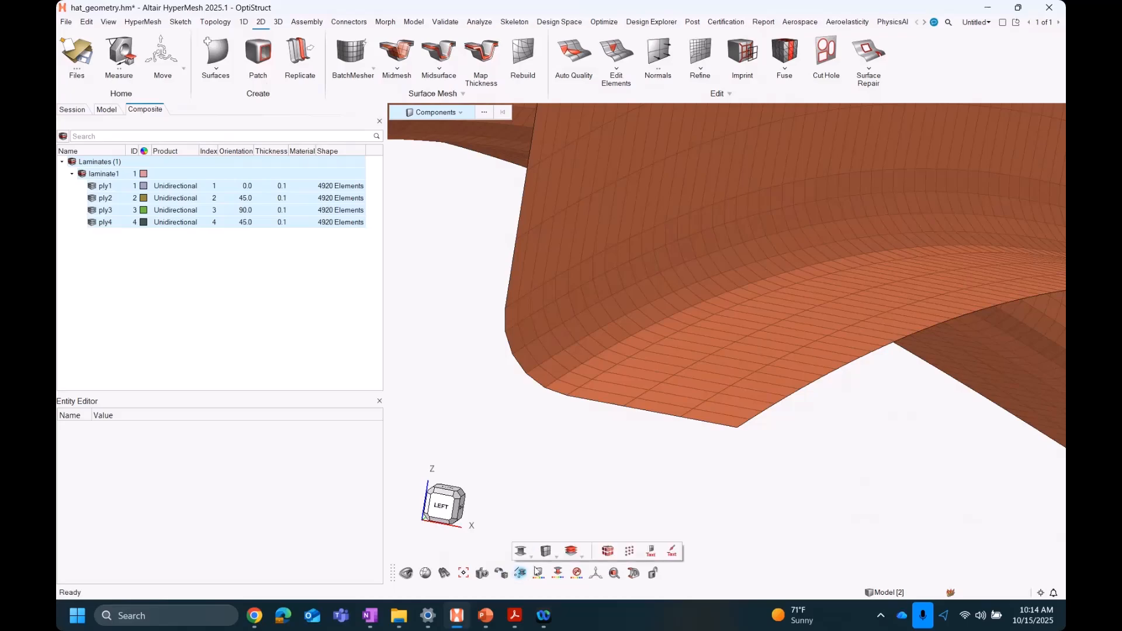
{"action": "left_click", "coordinate": [547, 558]}
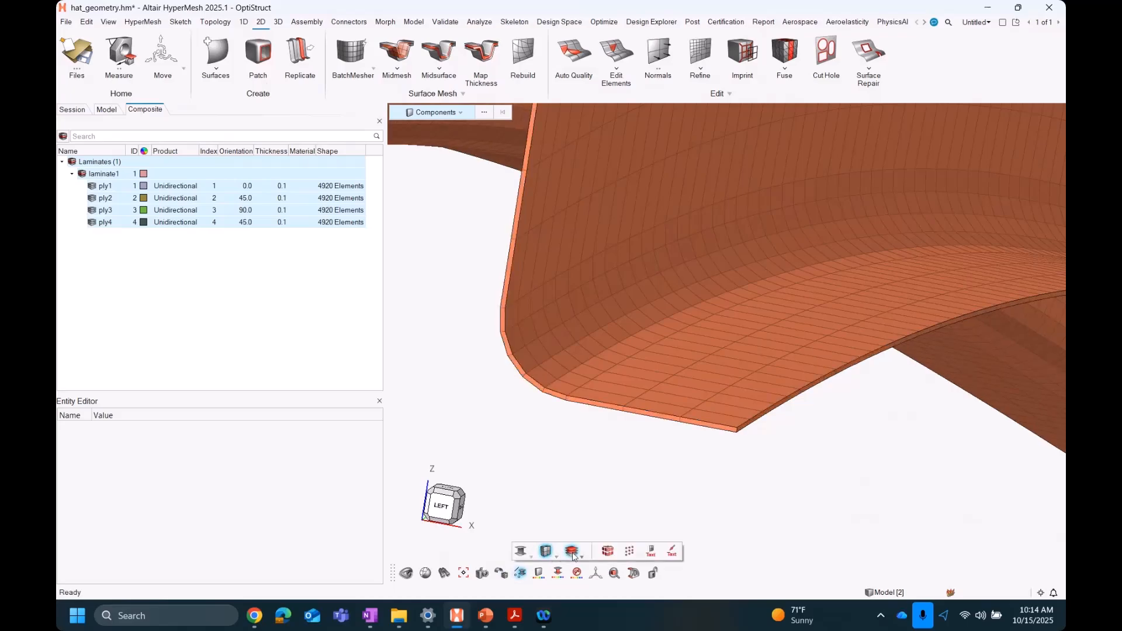
{"action": "left_click", "coordinate": [572, 554]}
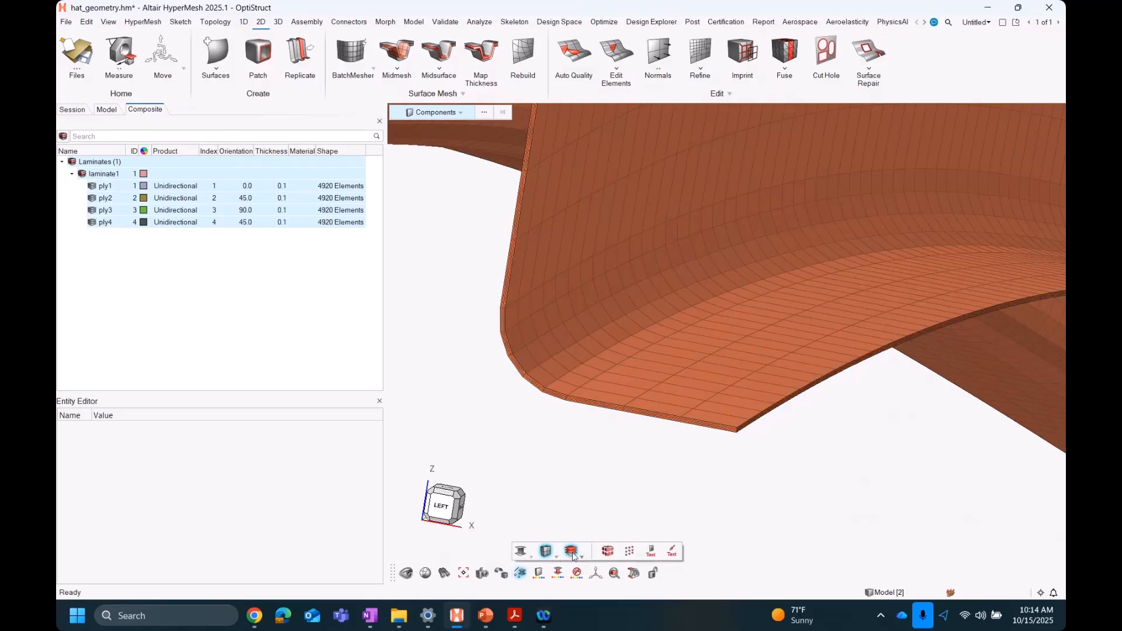
{"action": "left_click", "coordinate": [572, 554]}
{"action": "left_click", "coordinate": [548, 553]}
{"action": "right_click_drag", "start_coordinate": [791, 467], "coordinate": [751, 429]}
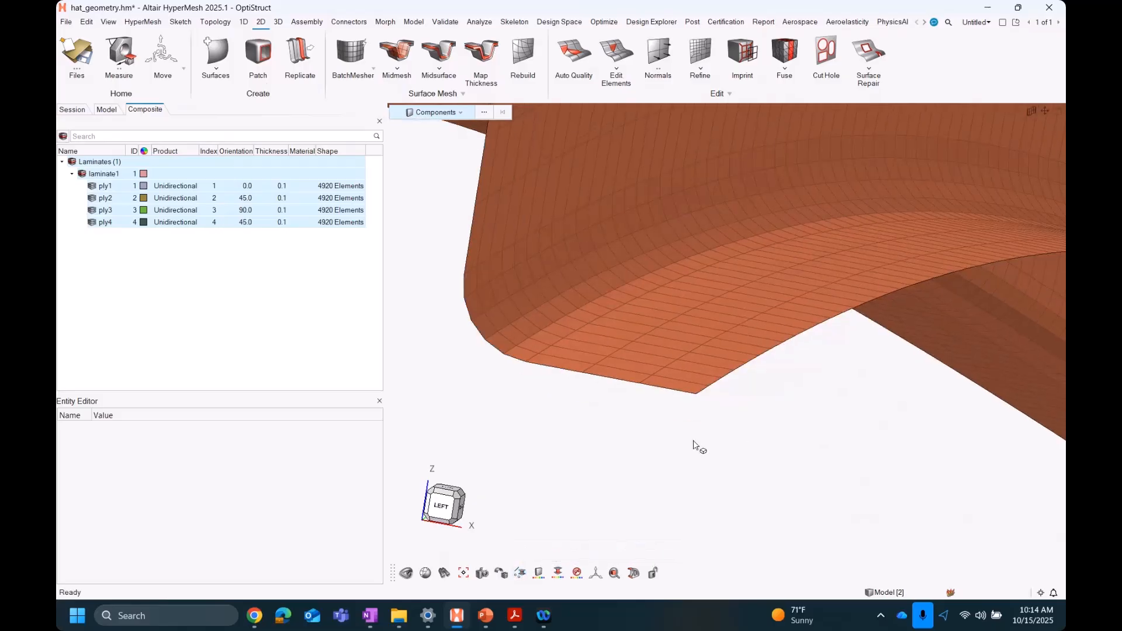
{"action": "key", "text": "f"}
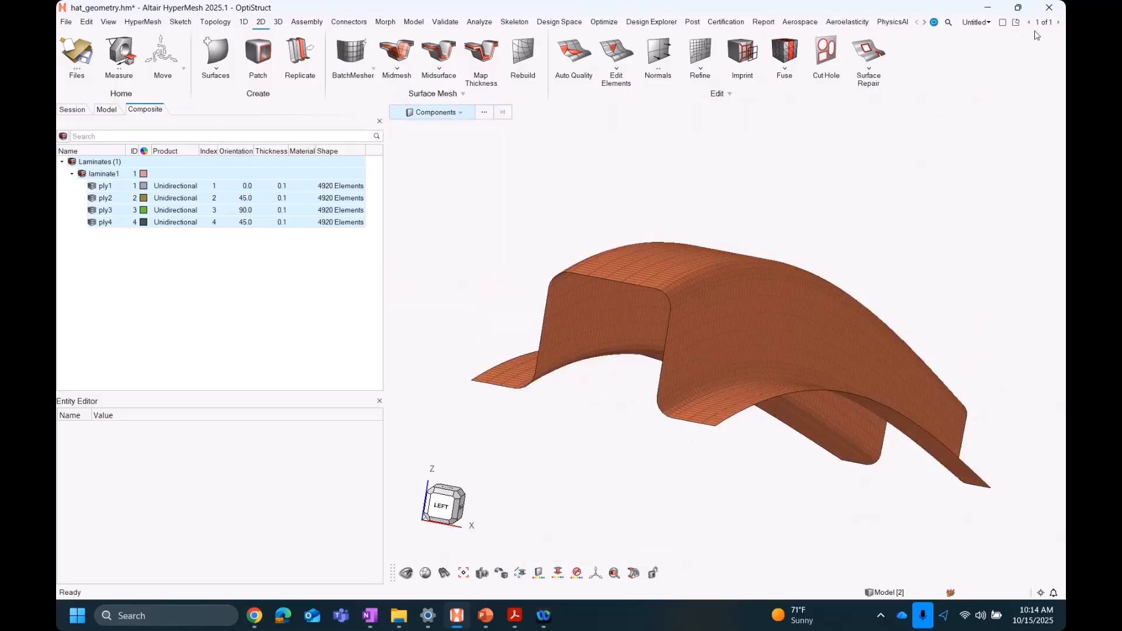
{"action": "right_click_drag", "start_coordinate": [910, 225], "coordinate": [872, 218]}
{"action": "middle_click_drag", "start_coordinate": [761, 230], "coordinate": [743, 233]}
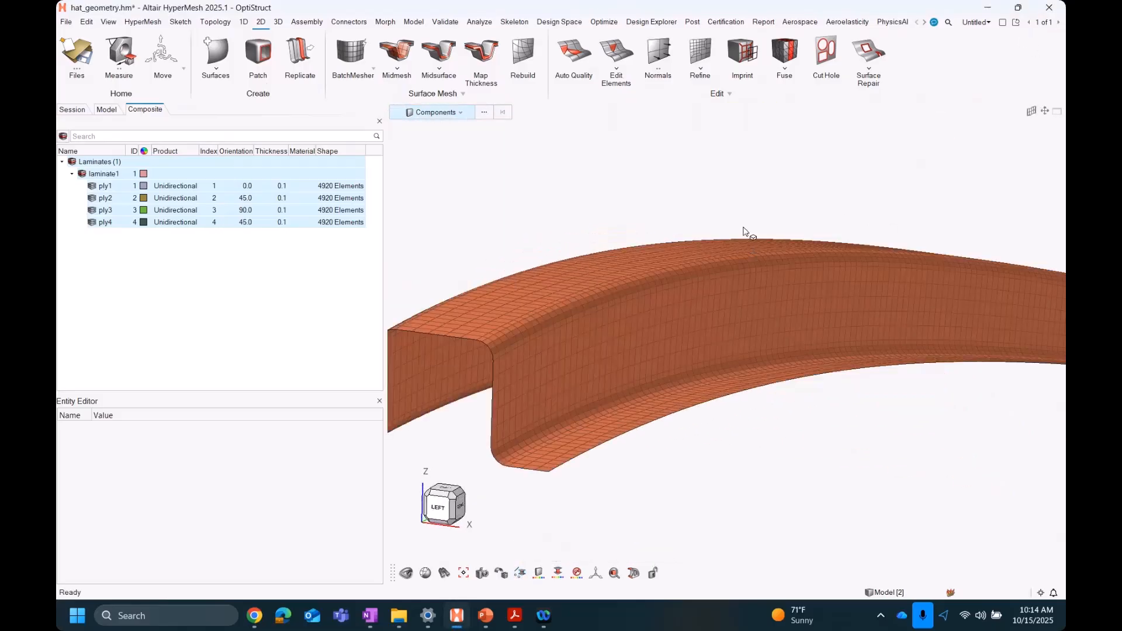
{"action": "scroll", "coordinate": [743, 232], "scroll_direction": "down", "scroll_amount": 2}
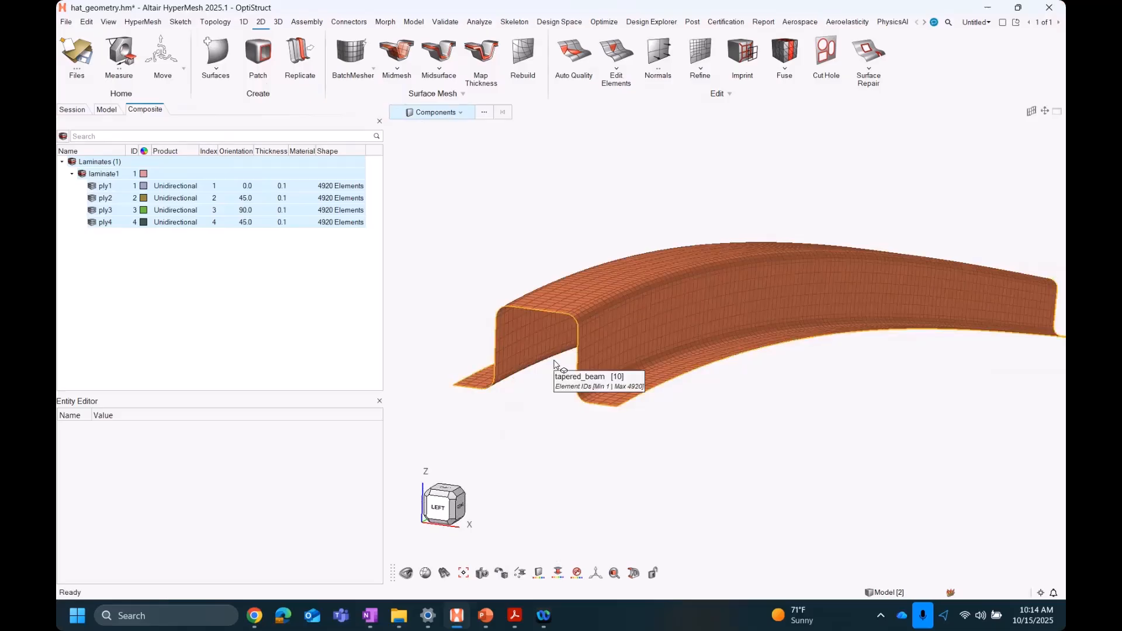
Step: Realize laminate1 into zone-based properties, deleting the ply-based entities and leaving out drape
{"action": "left_click", "coordinate": [157, 291]}
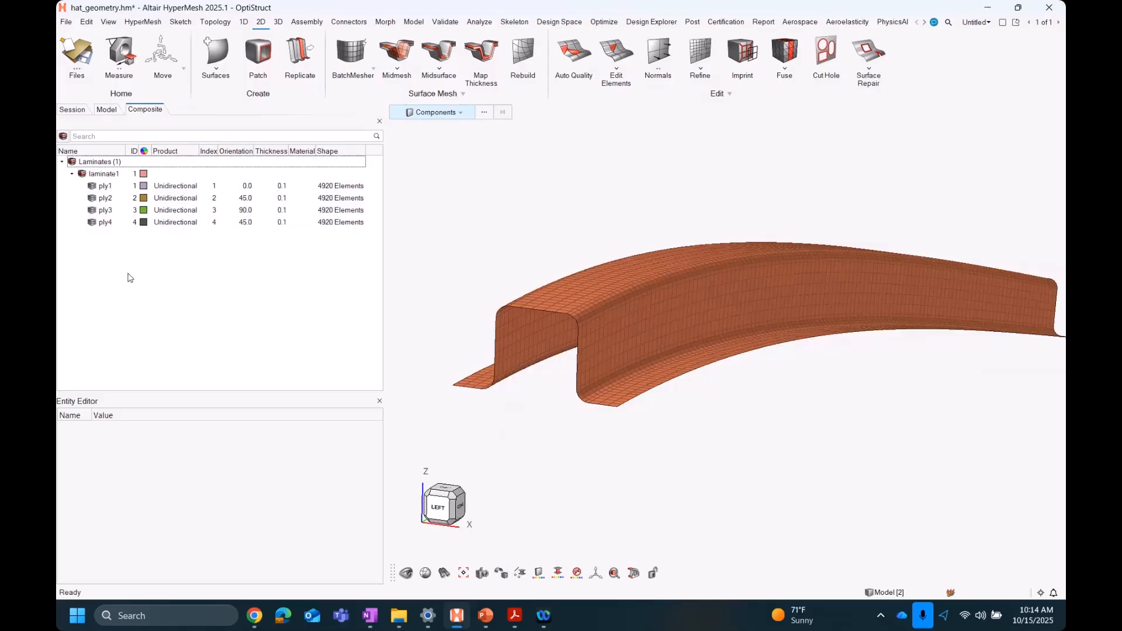
{"action": "right_click", "coordinate": [140, 286]}
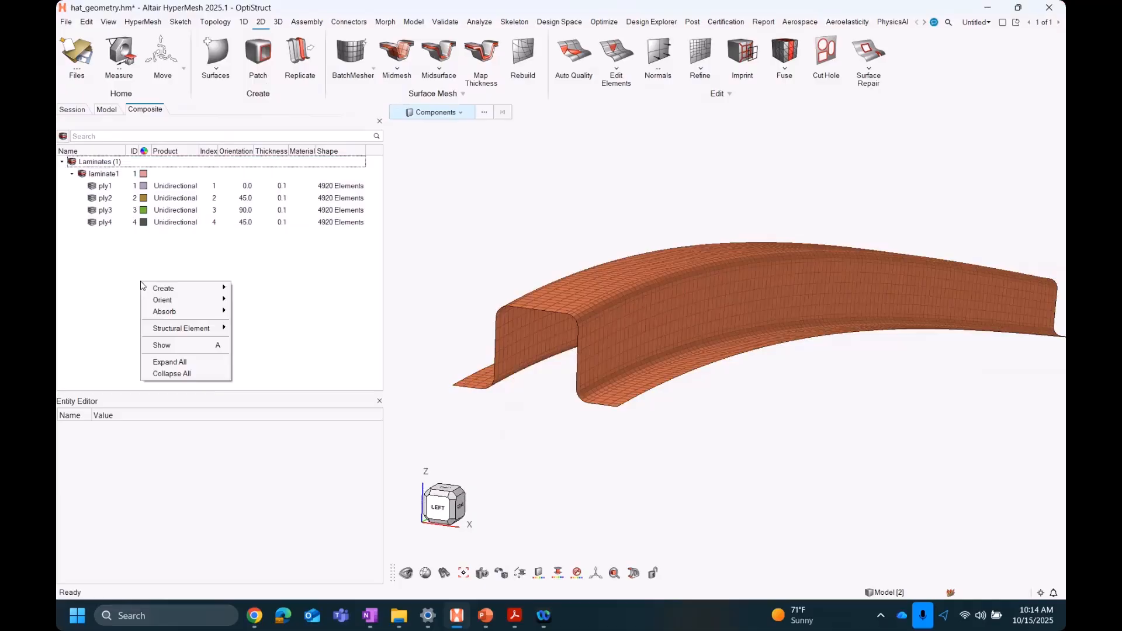
{"action": "left_click", "coordinate": [109, 267]}
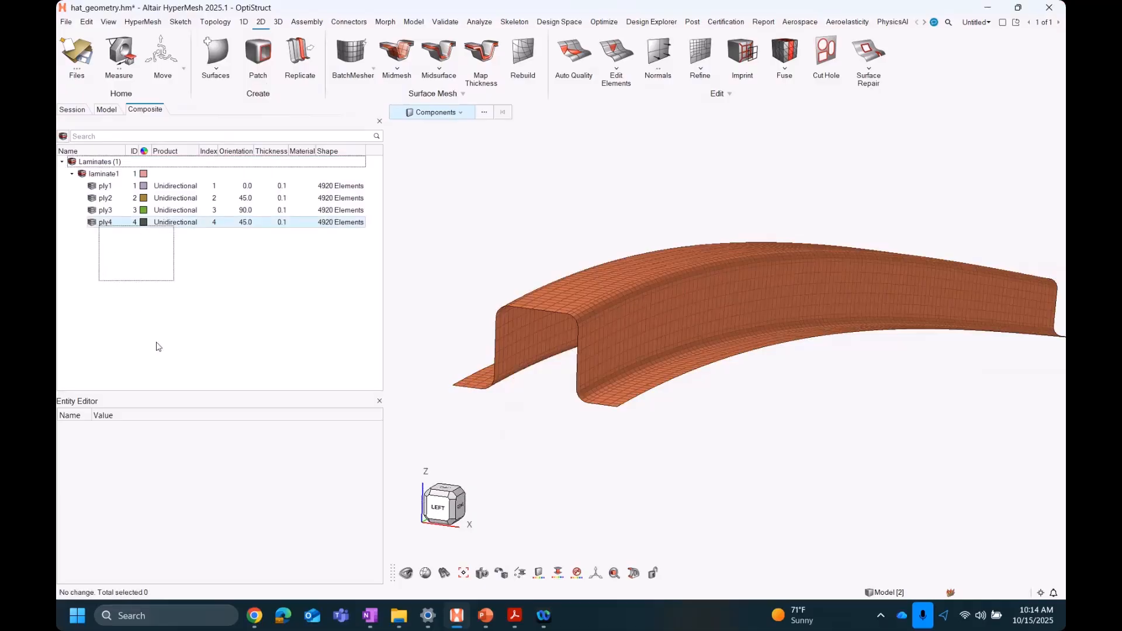
{"action": "left_click", "coordinate": [97, 178]}
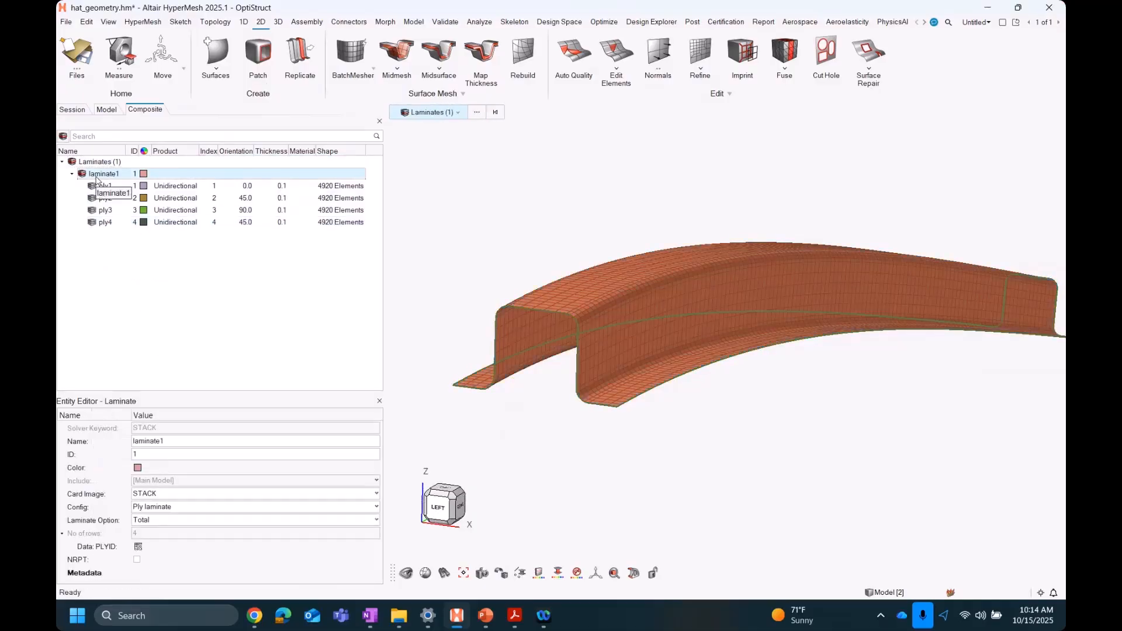
{"action": "right_click", "coordinate": [97, 179]}
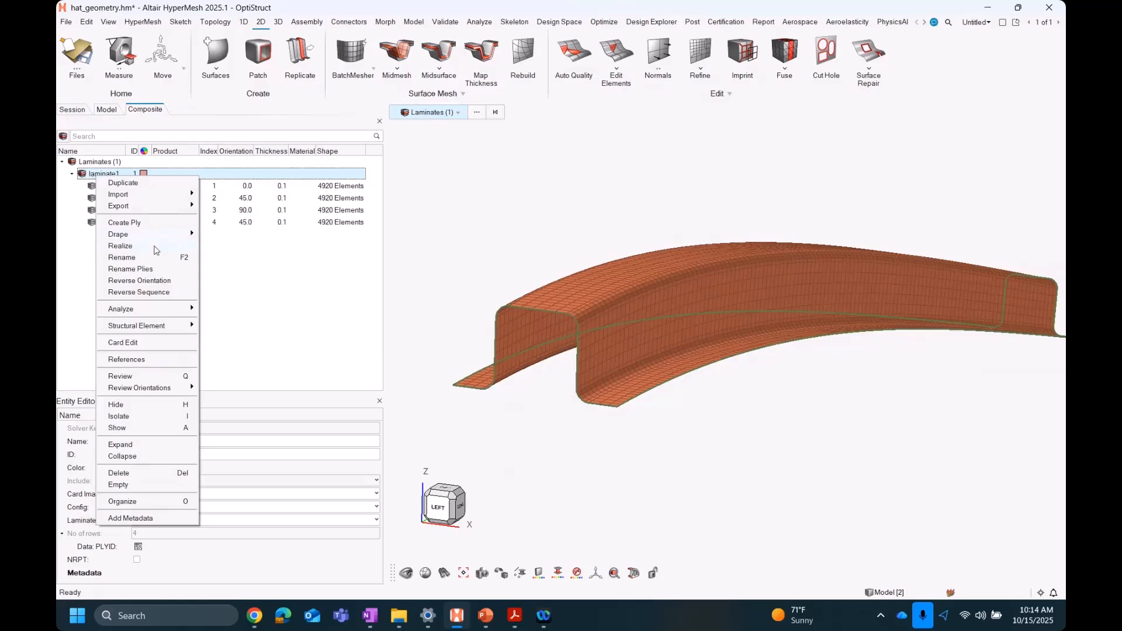
{"action": "left_click", "coordinate": [120, 246]}
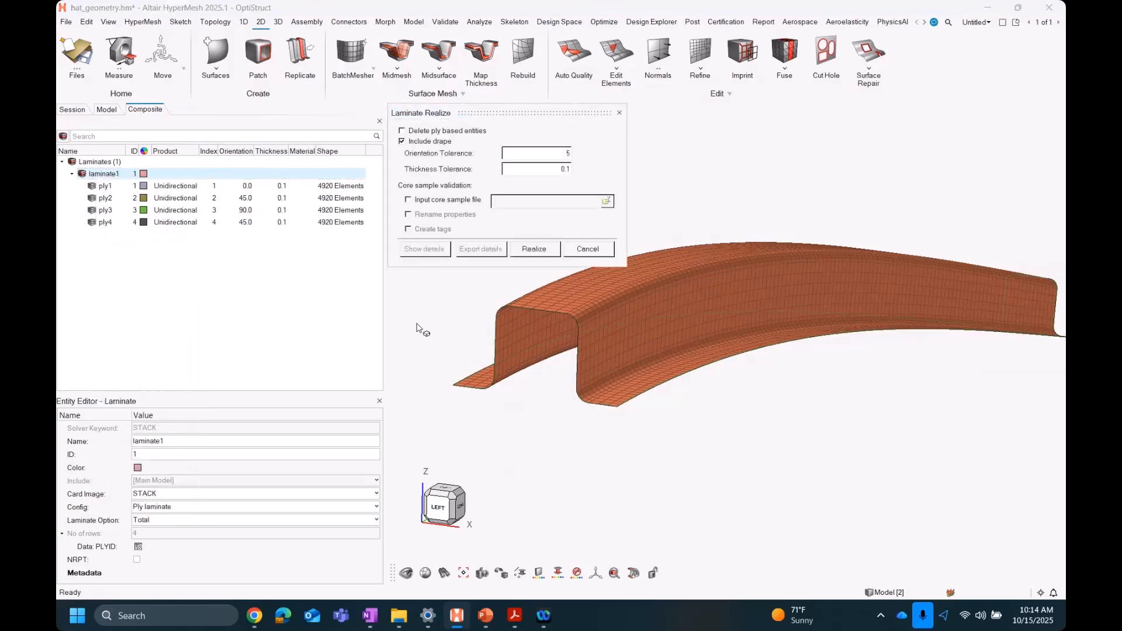
{"action": "left_click", "coordinate": [436, 142]}
{"action": "left_click", "coordinate": [445, 132]}
{"action": "left_click", "coordinate": [529, 251]}
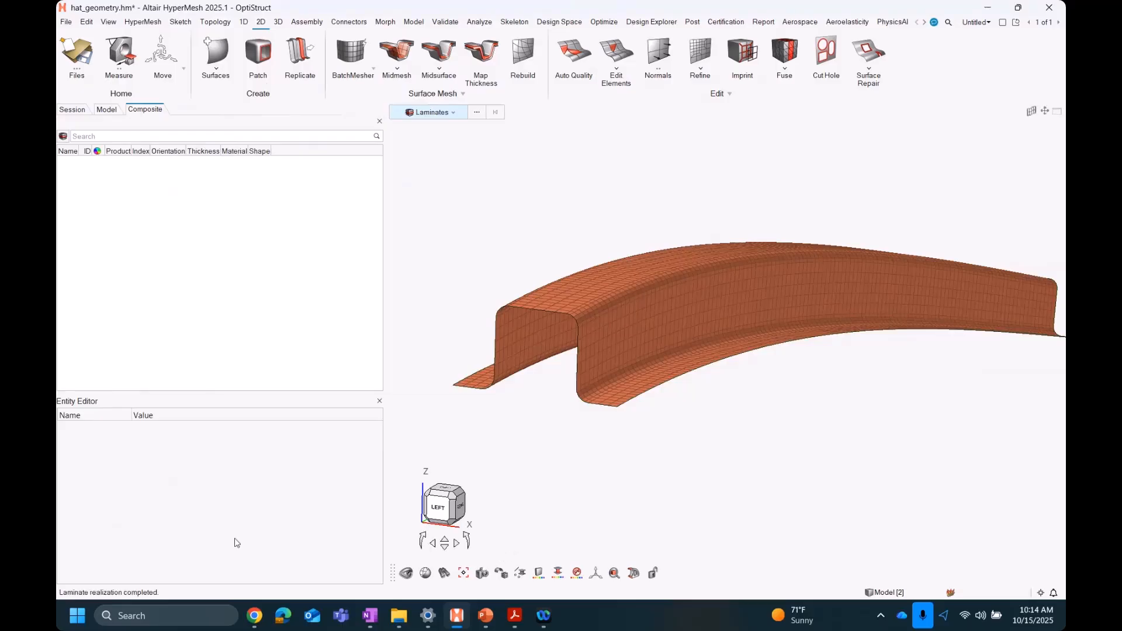
Step: Review the ply table of the PCOMPG property prop_lam1_1 and return to the composite browser
{"action": "left_click", "coordinate": [116, 112]}
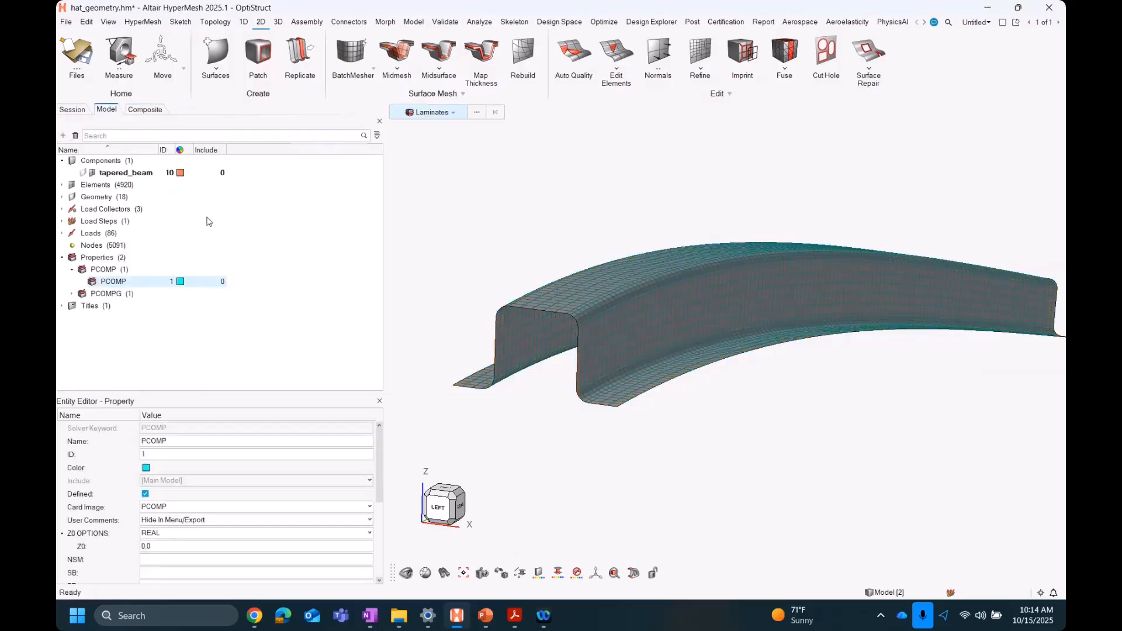
{"action": "left_click", "coordinate": [71, 294]}
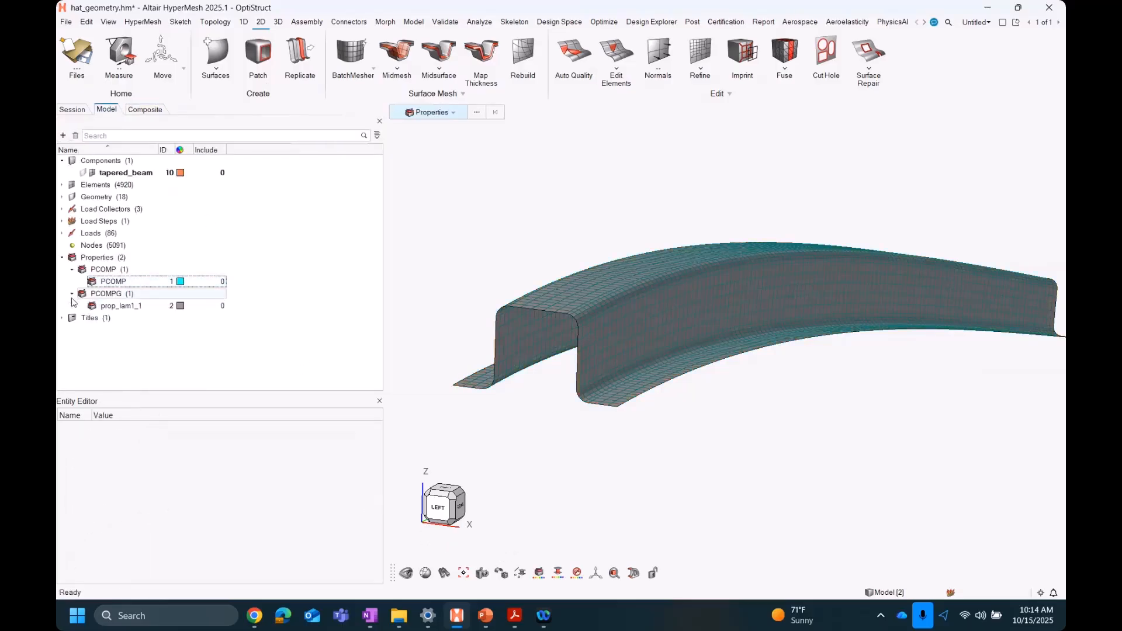
{"action": "left_click", "coordinate": [115, 307]}
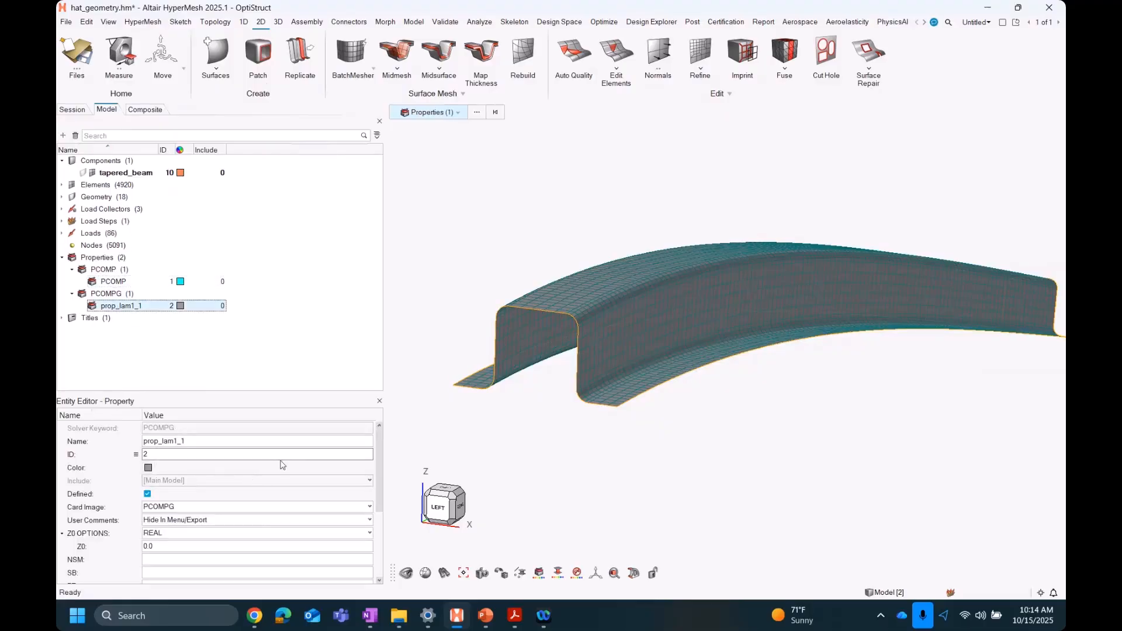
{"action": "scroll", "coordinate": [279, 475], "scroll_direction": "down", "scroll_amount": 3}
{"action": "scroll", "coordinate": [279, 474], "scroll_direction": "down", "scroll_amount": 2}
{"action": "left_click", "coordinate": [148, 533]}
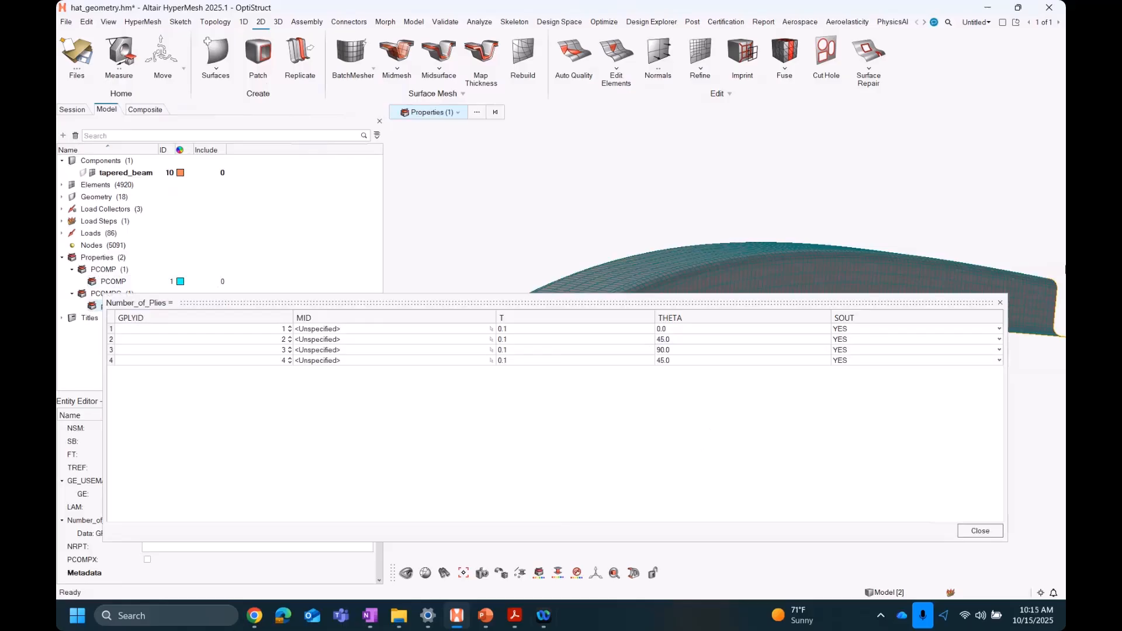
{"action": "left_click", "coordinate": [1000, 303]}
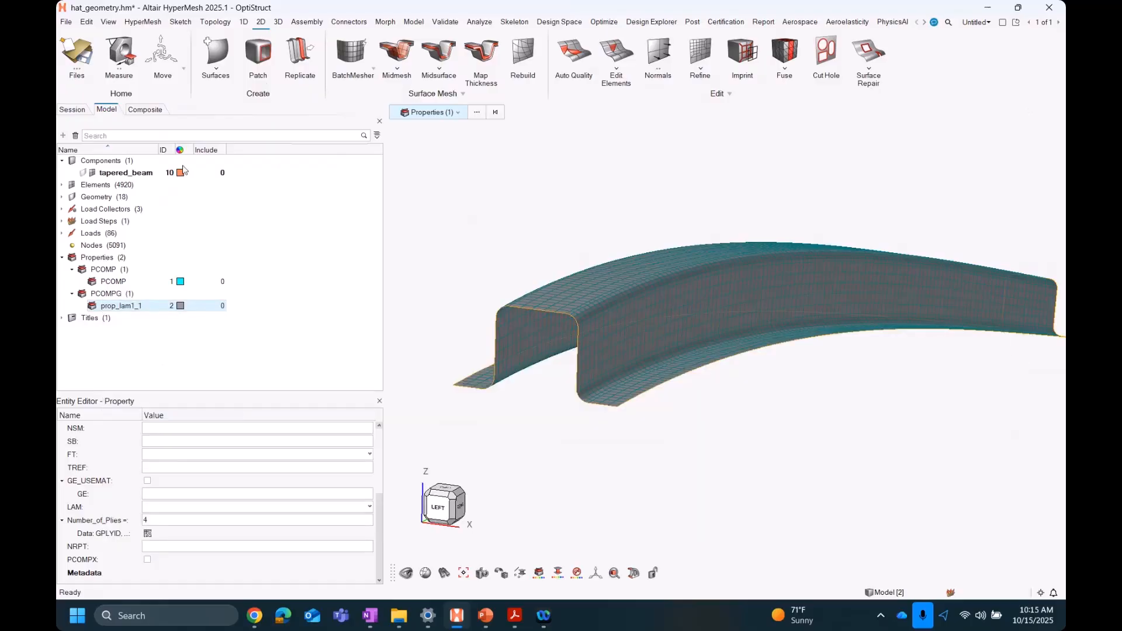
{"action": "left_click", "coordinate": [153, 112]}
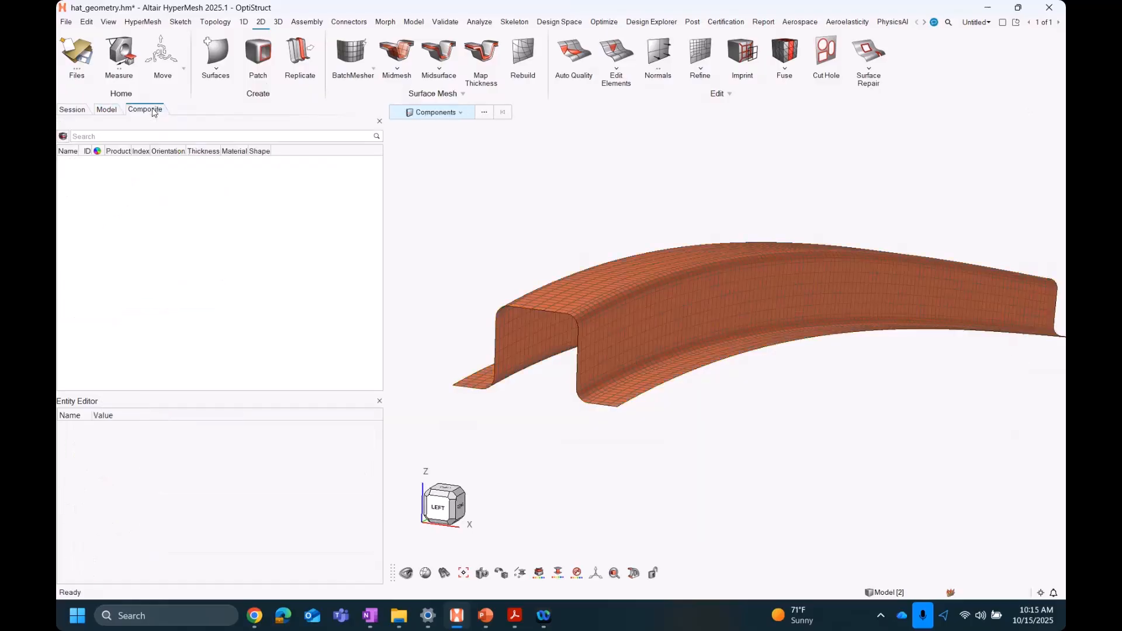
{"action": "left_click", "coordinate": [111, 110]}
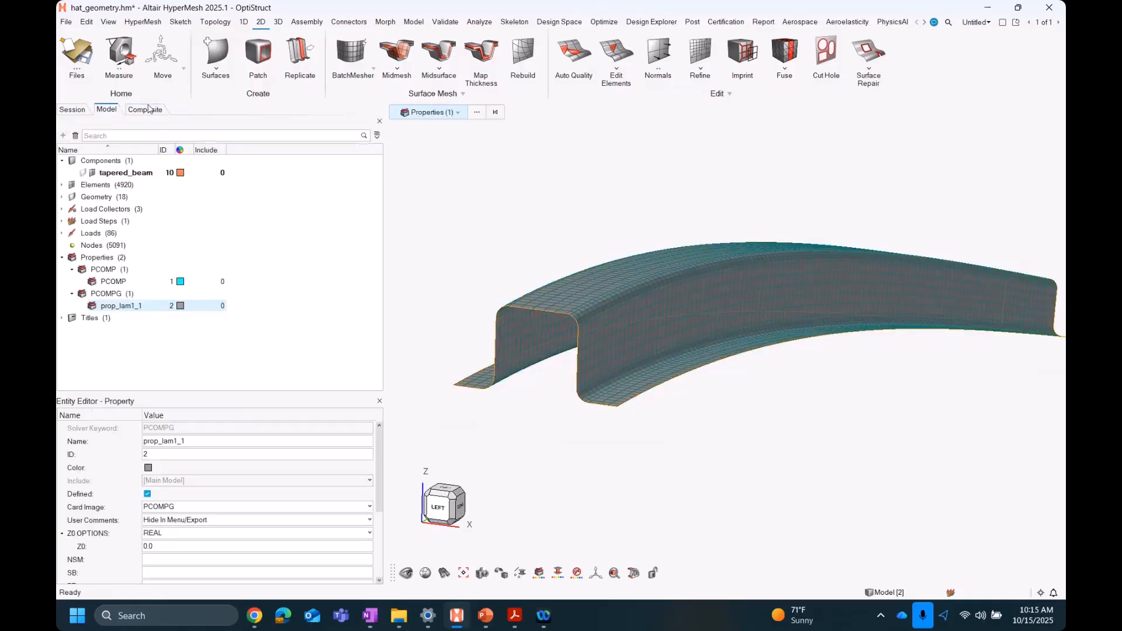
{"action": "left_click", "coordinate": [151, 109]}
Step: Absorb the zone property prop_lam1_1 into a ply-based laminate with the default options, and expand the laminate down to its plies
{"action": "right_click", "coordinate": [153, 203]}
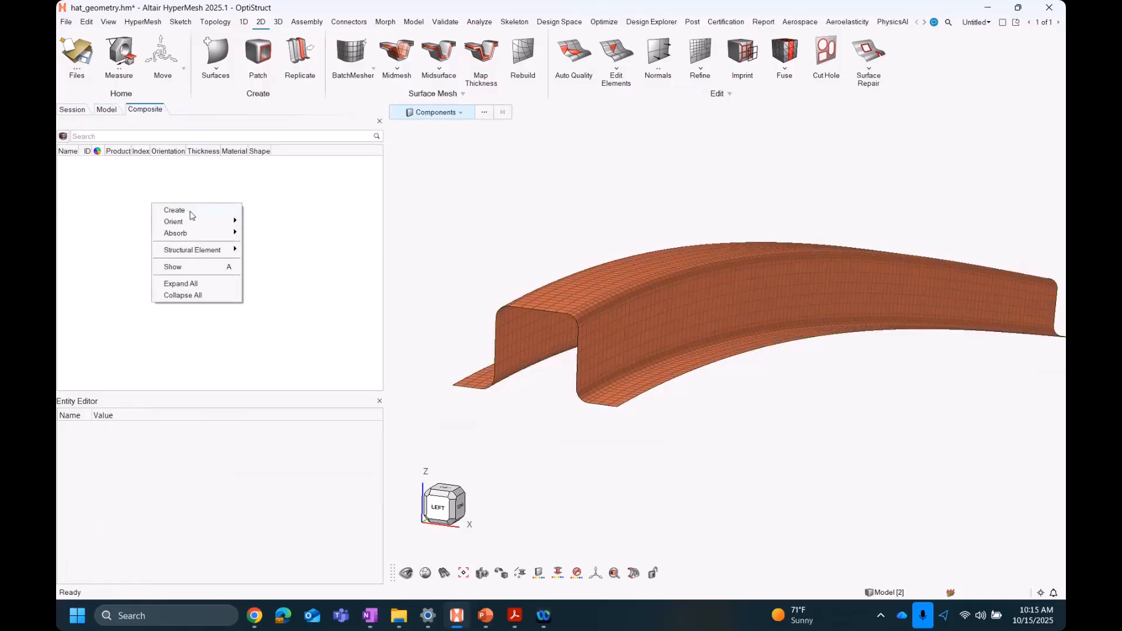
{"action": "left_click", "coordinate": [187, 175]}
{"action": "right_click", "coordinate": [188, 174]}
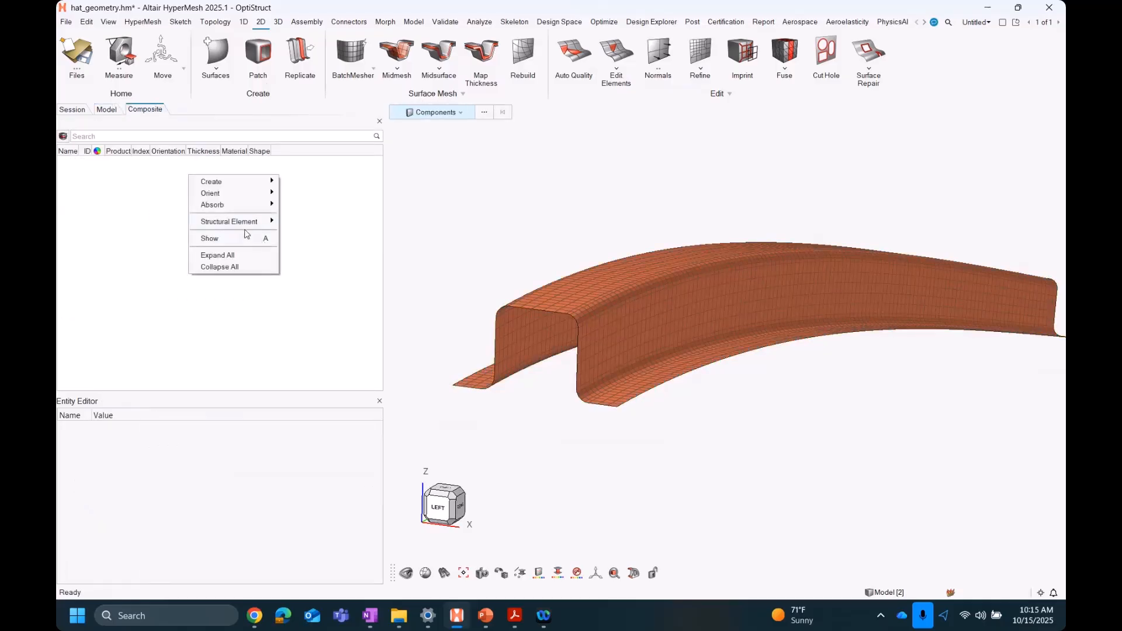
{"action": "mouse_move", "coordinate": [237, 203]}
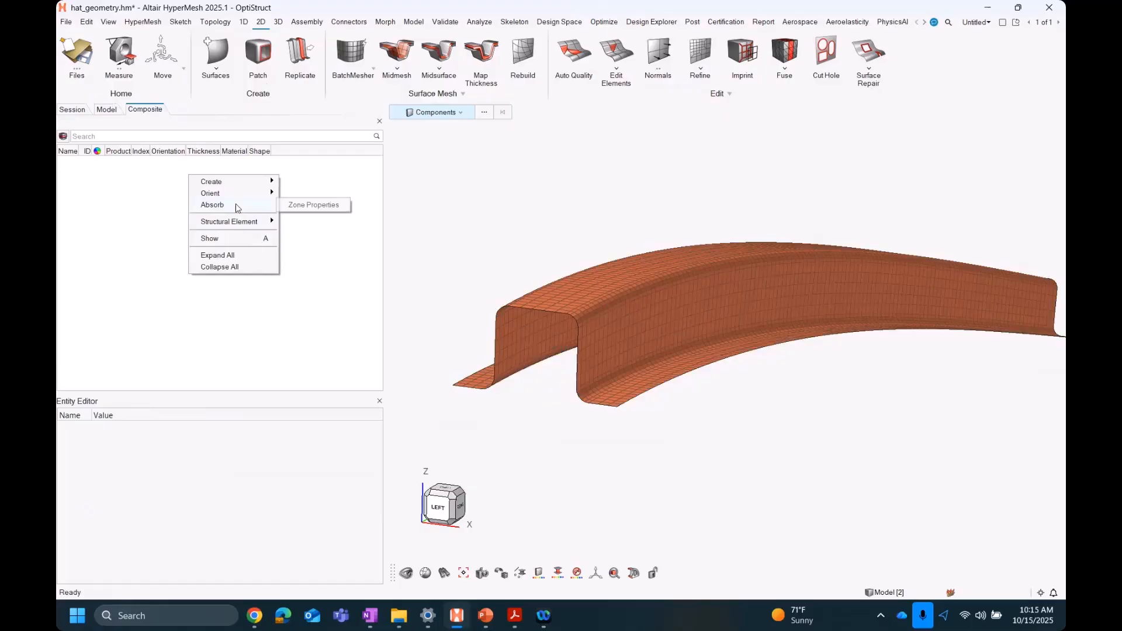
{"action": "left_click", "coordinate": [315, 206]}
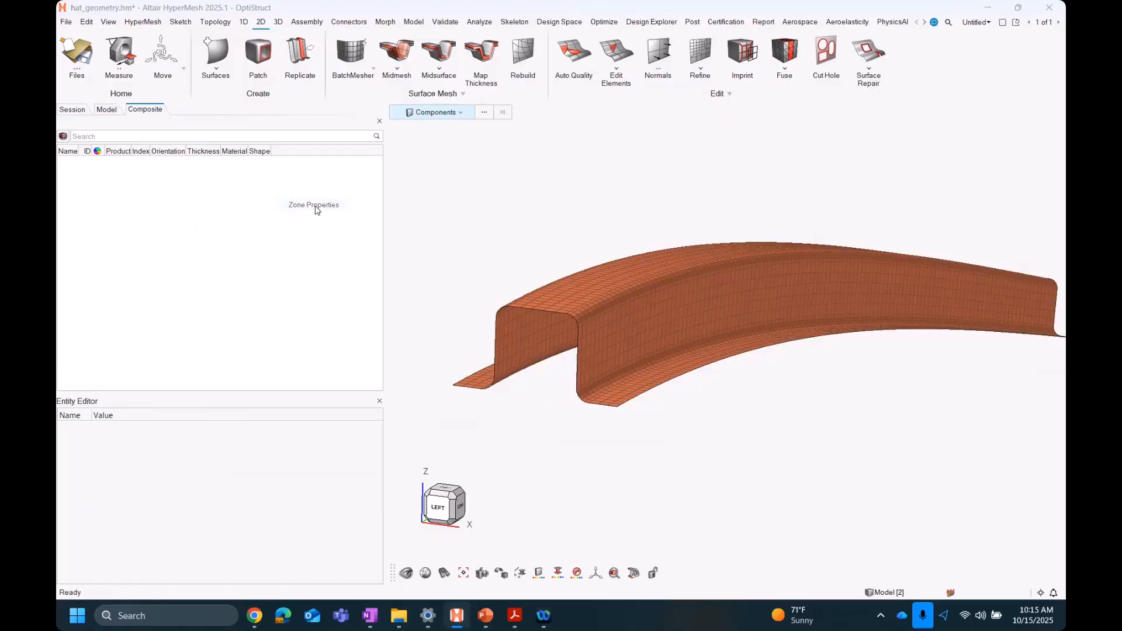
{"action": "left_click", "coordinate": [494, 132]}
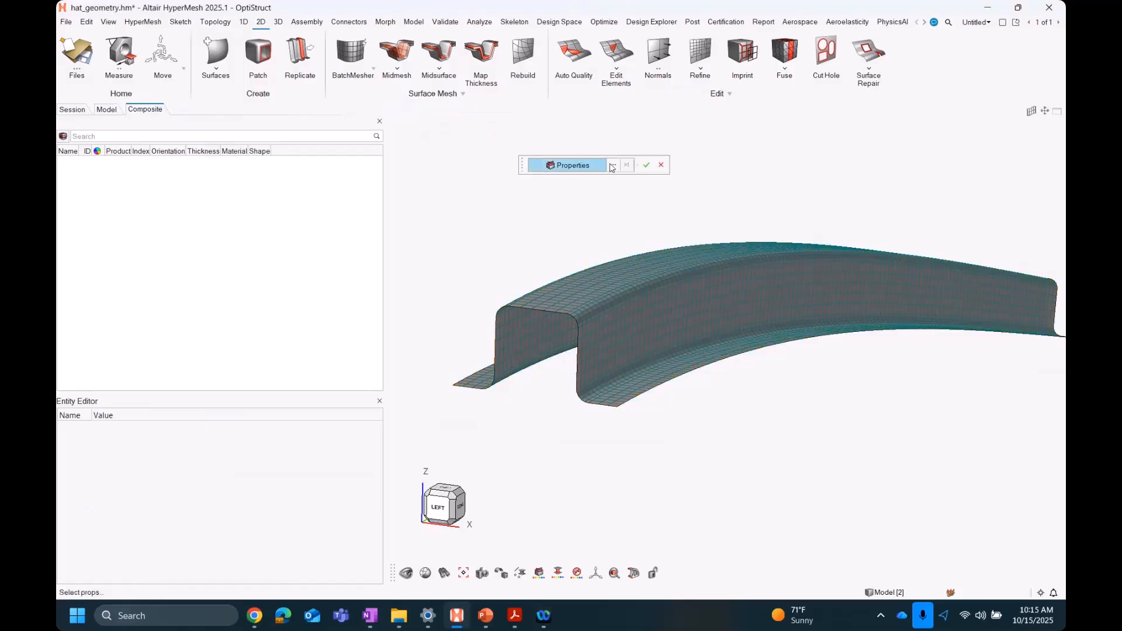
{"action": "left_click", "coordinate": [617, 166]}
{"action": "left_click", "coordinate": [588, 230]}
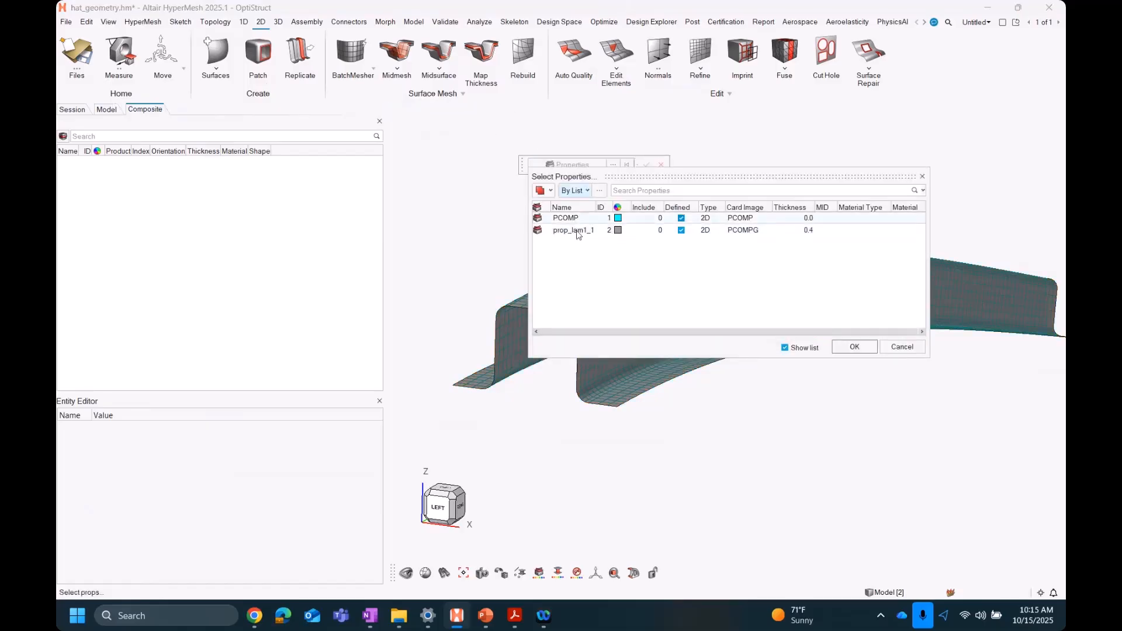
{"action": "left_click", "coordinate": [854, 347]}
{"action": "left_click", "coordinate": [647, 167]}
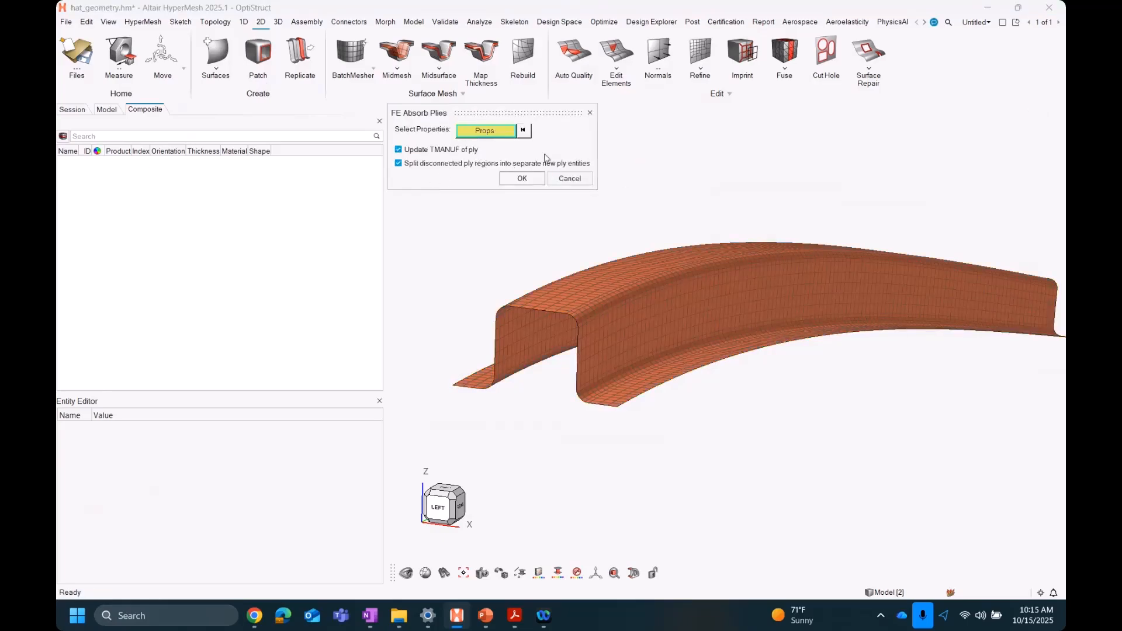
{"action": "left_click", "coordinate": [526, 178]}
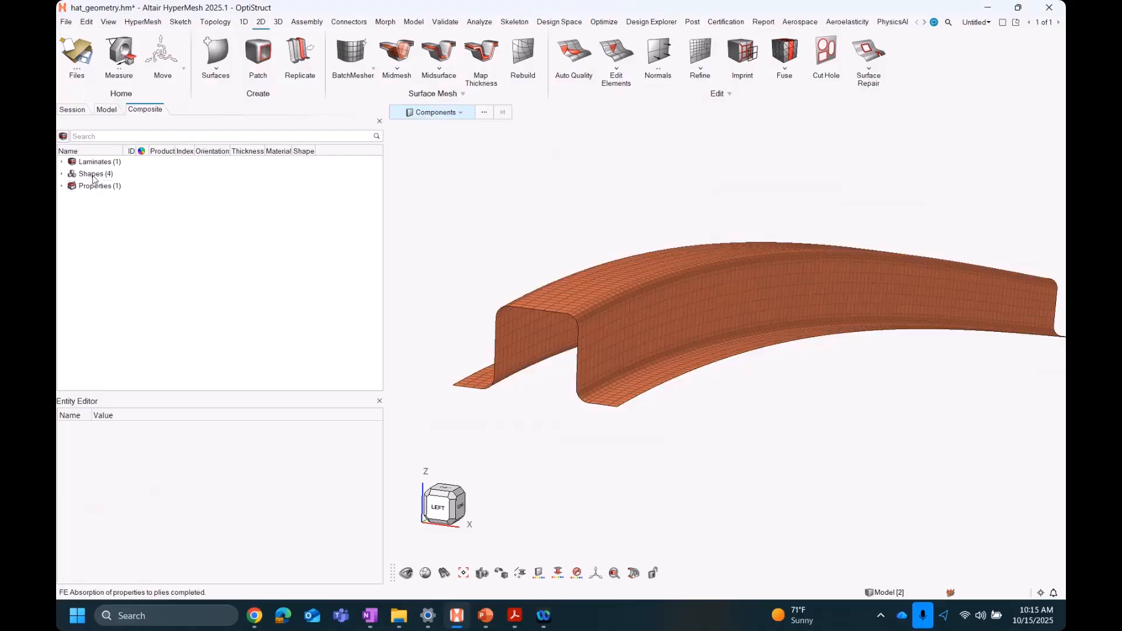
{"action": "left_click", "coordinate": [61, 161]}
{"action": "left_click", "coordinate": [72, 174]}
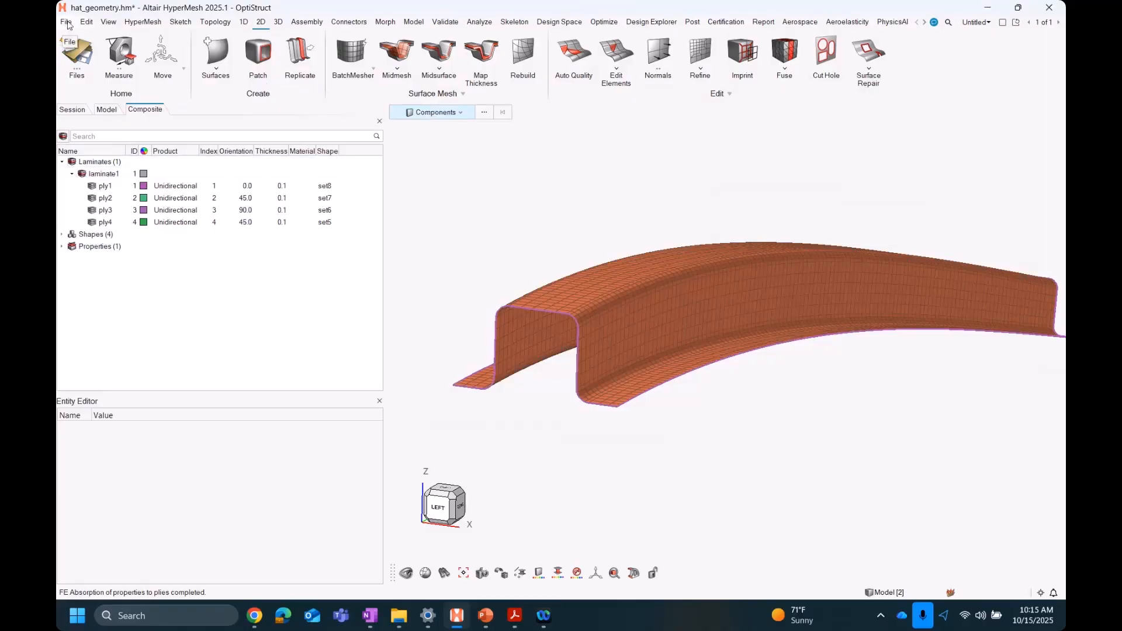
Step: Reopen the recent file hat_geometry.hm without saving the current model
{"action": "left_click", "coordinate": [66, 22]}
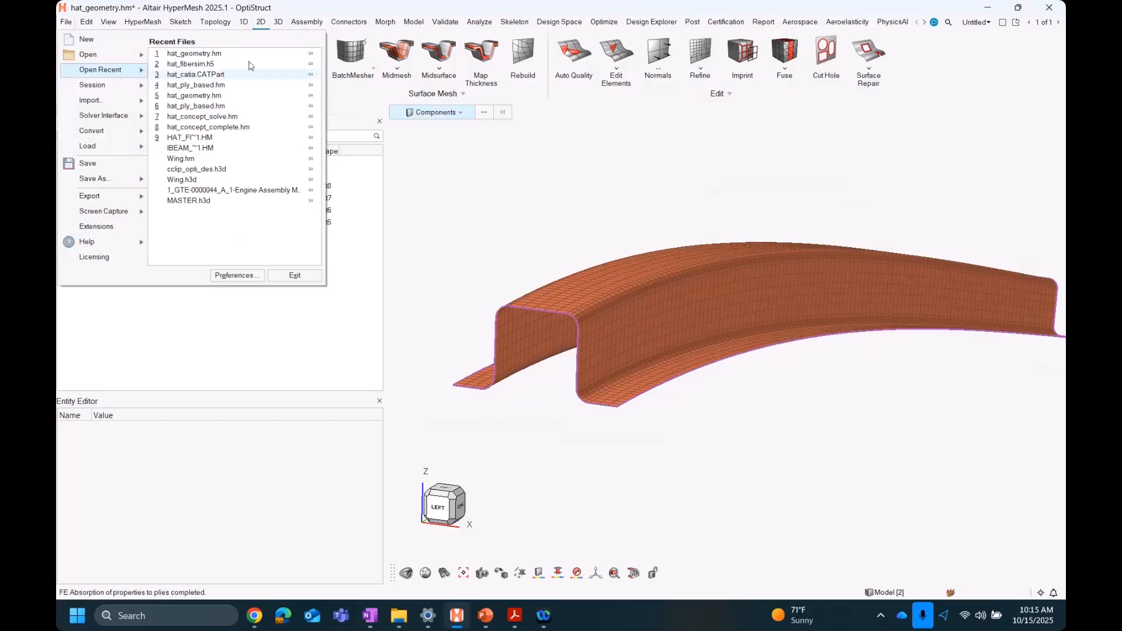
{"action": "left_click", "coordinate": [230, 59]}
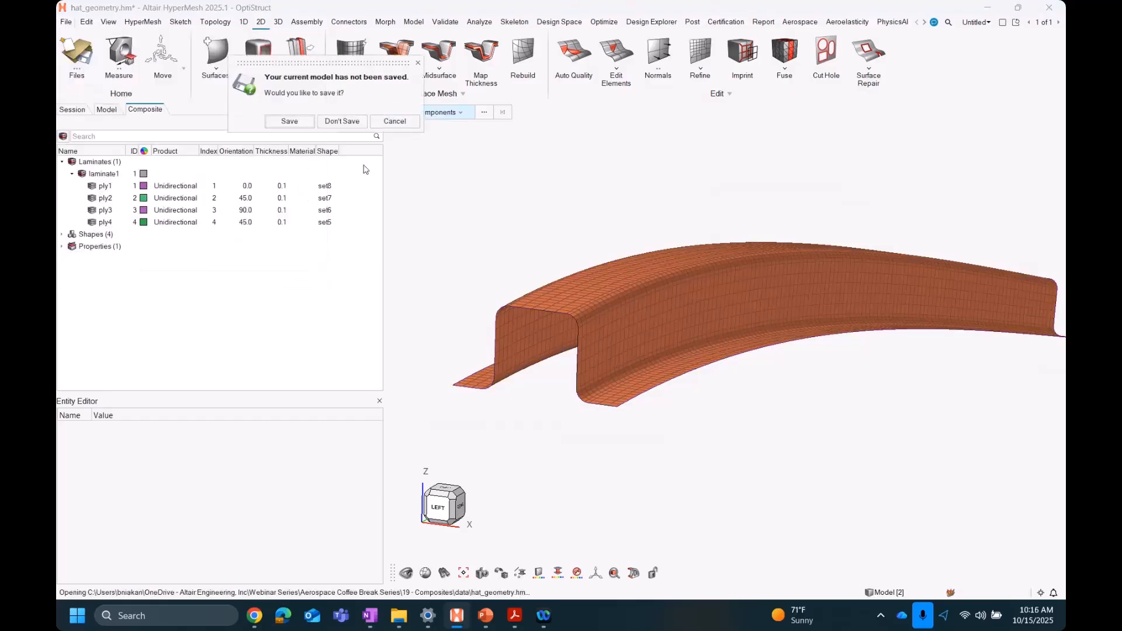
{"action": "left_click", "coordinate": [337, 120]}
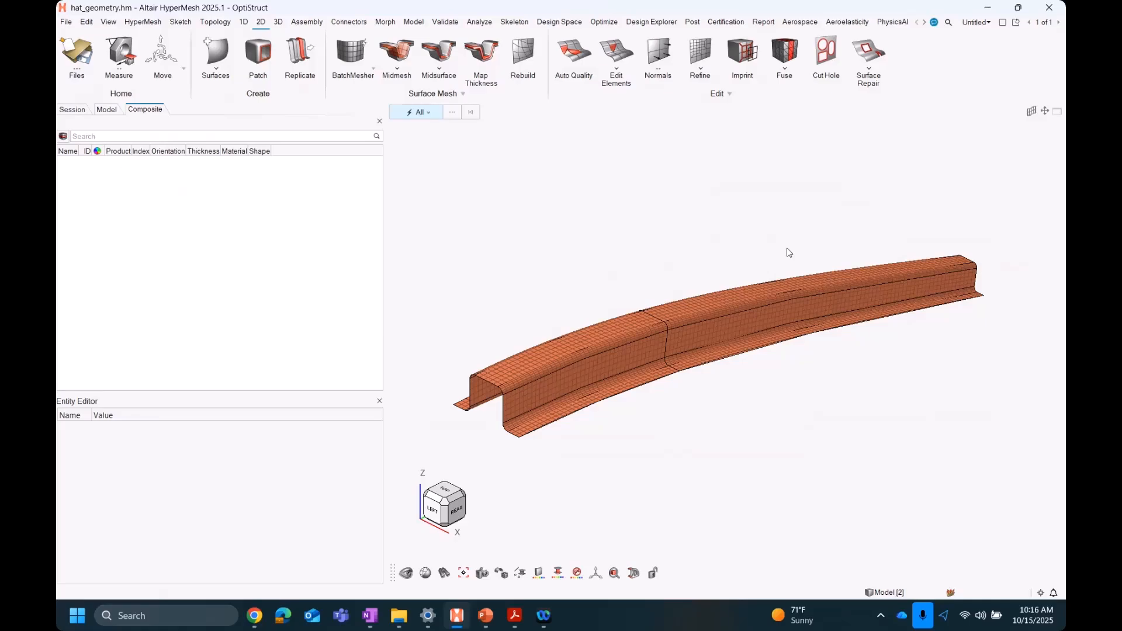
Step: Locate hat_fibersim.h5 in the data folder in File Explorer, and review the entities in the current HyperMesh model
{"action": "left_click", "coordinate": [402, 626]}
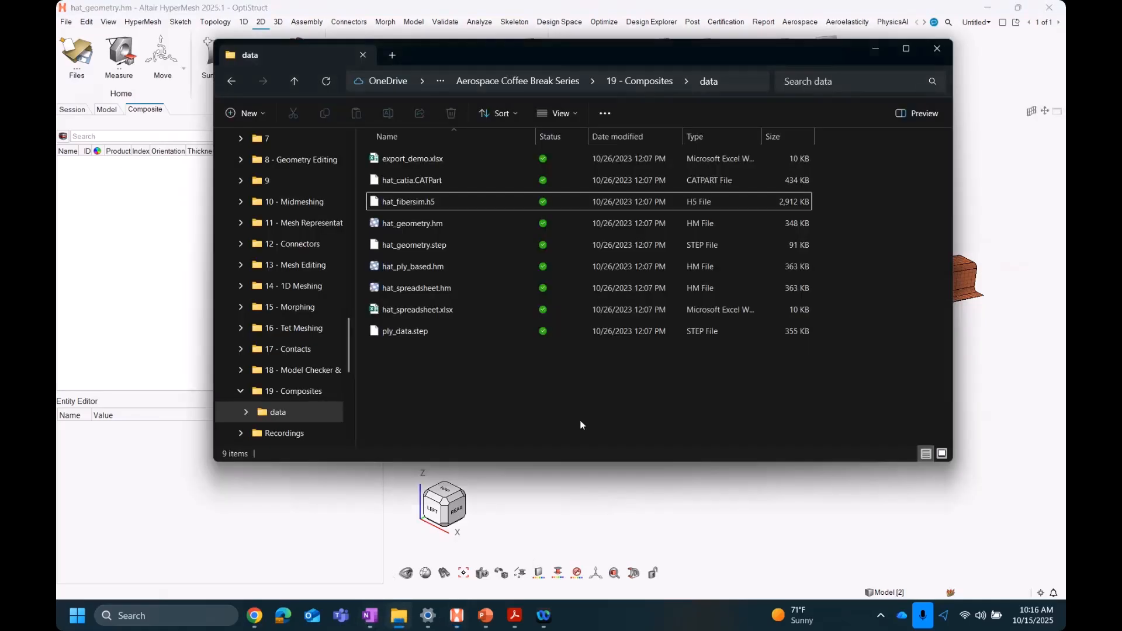
{"action": "left_click", "coordinate": [412, 202]}
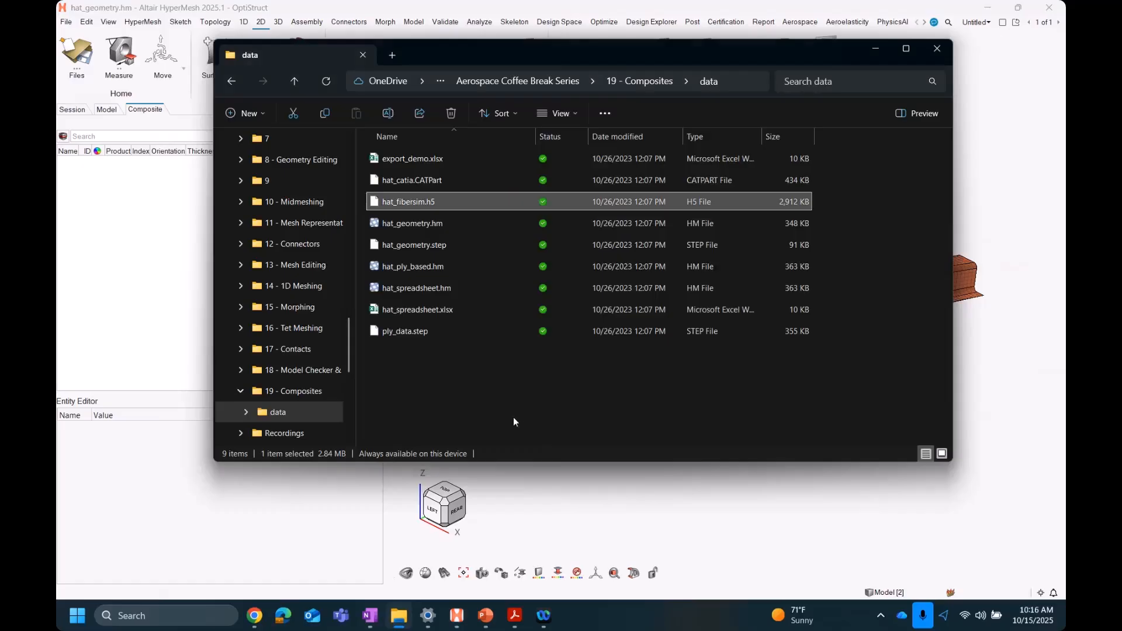
{"action": "left_click", "coordinate": [1018, 176]}
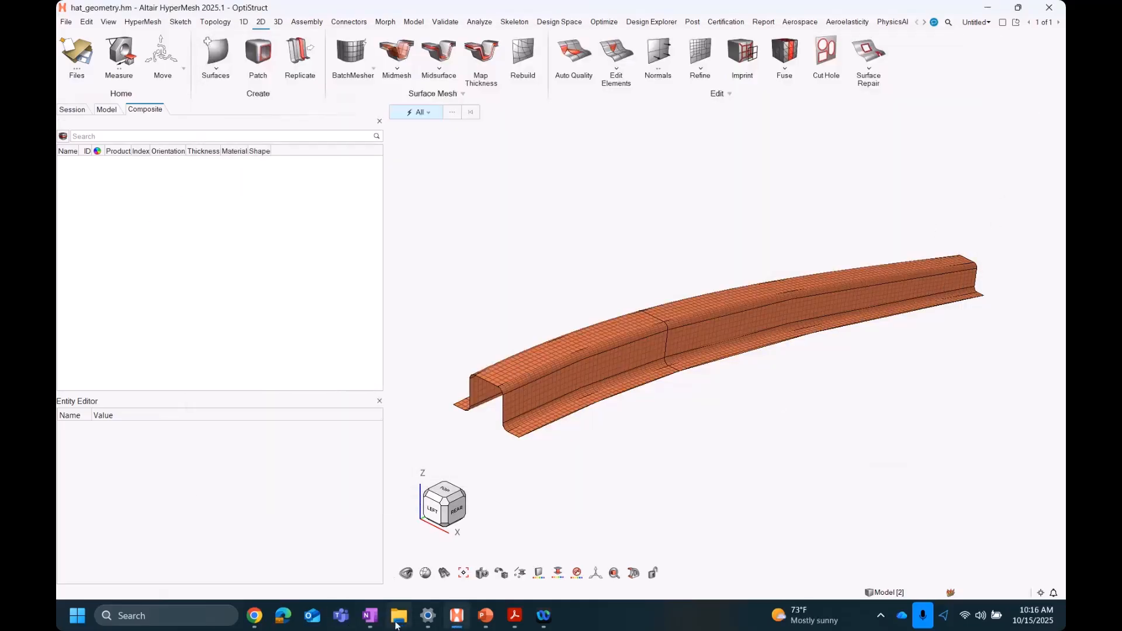
{"action": "left_click", "coordinate": [107, 110]}
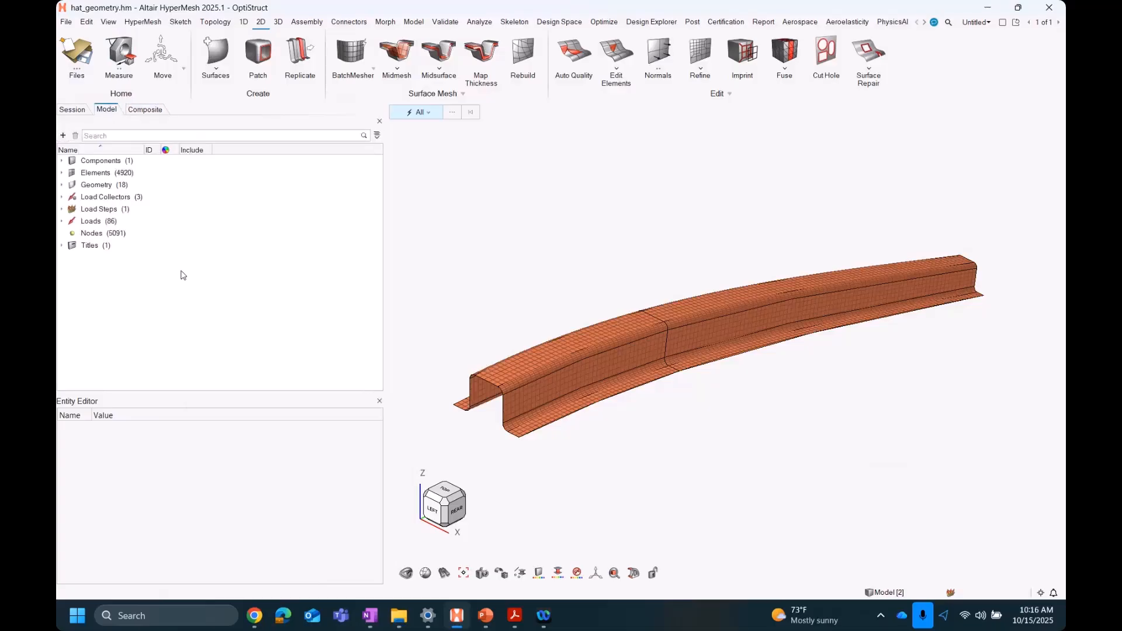
{"action": "left_click", "coordinate": [131, 109]}
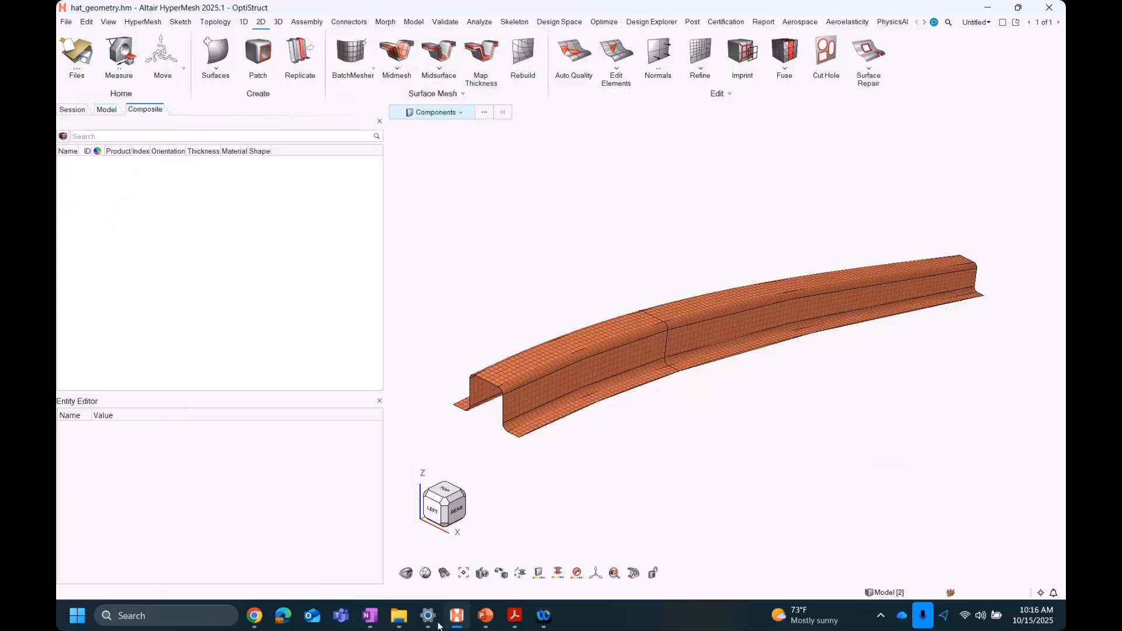
Step: Merge hat_fibersim.h5 from File Explorer into the current HyperMesh model as FiberSim geometry with the default import options
{"action": "left_click", "coordinate": [399, 615]}
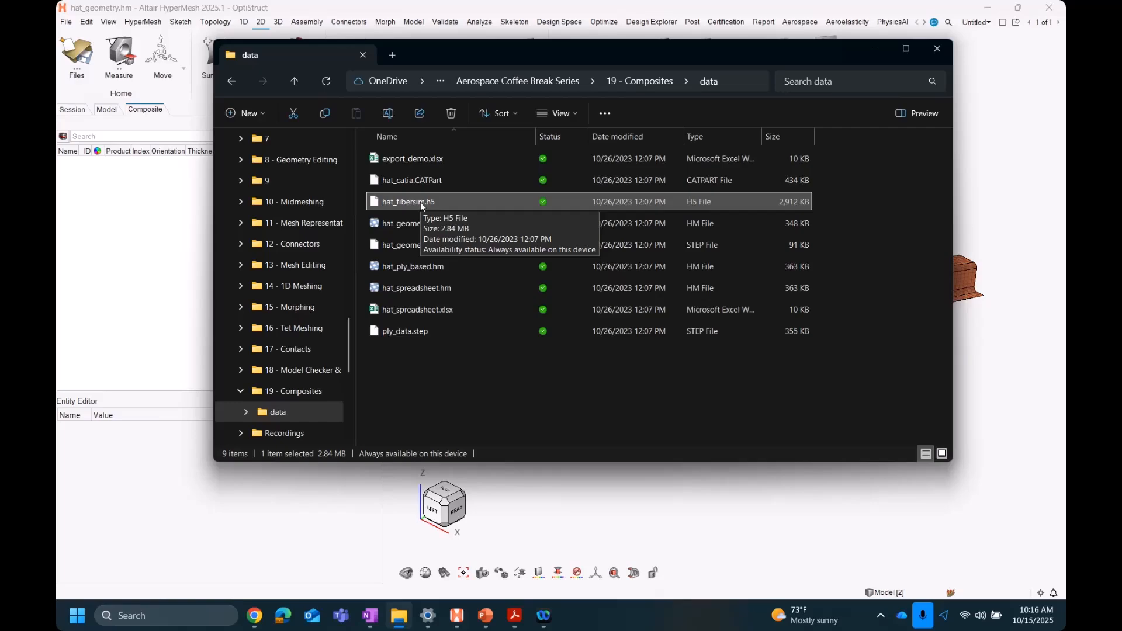
{"action": "left_click_drag", "start_coordinate": [420, 202], "coordinate": [1044, 319]}
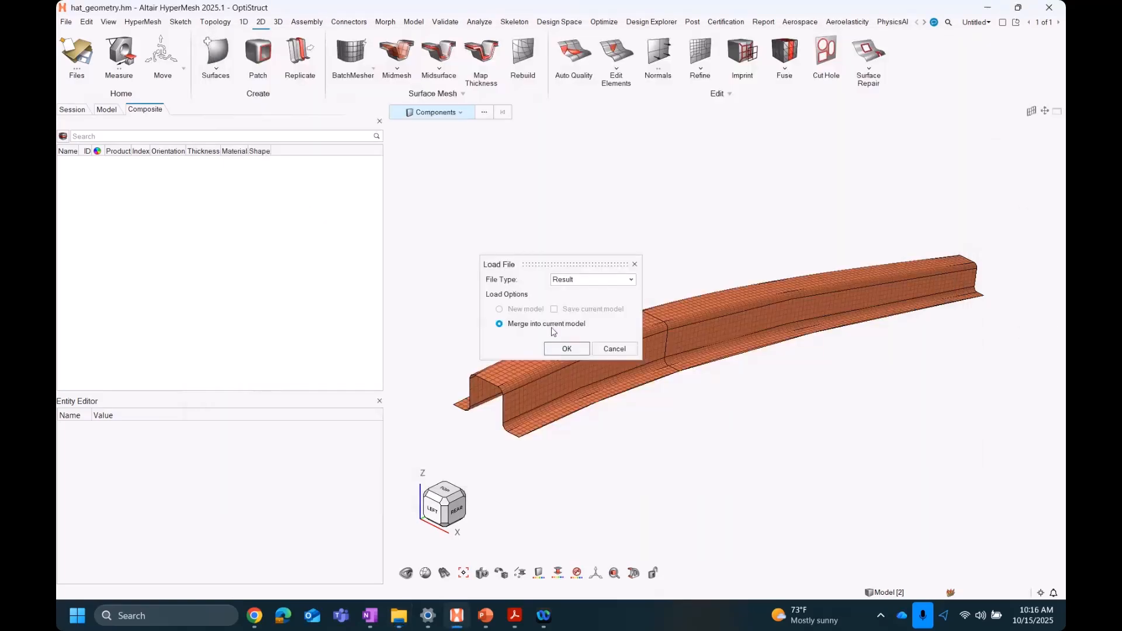
{"action": "left_click", "coordinate": [582, 281]}
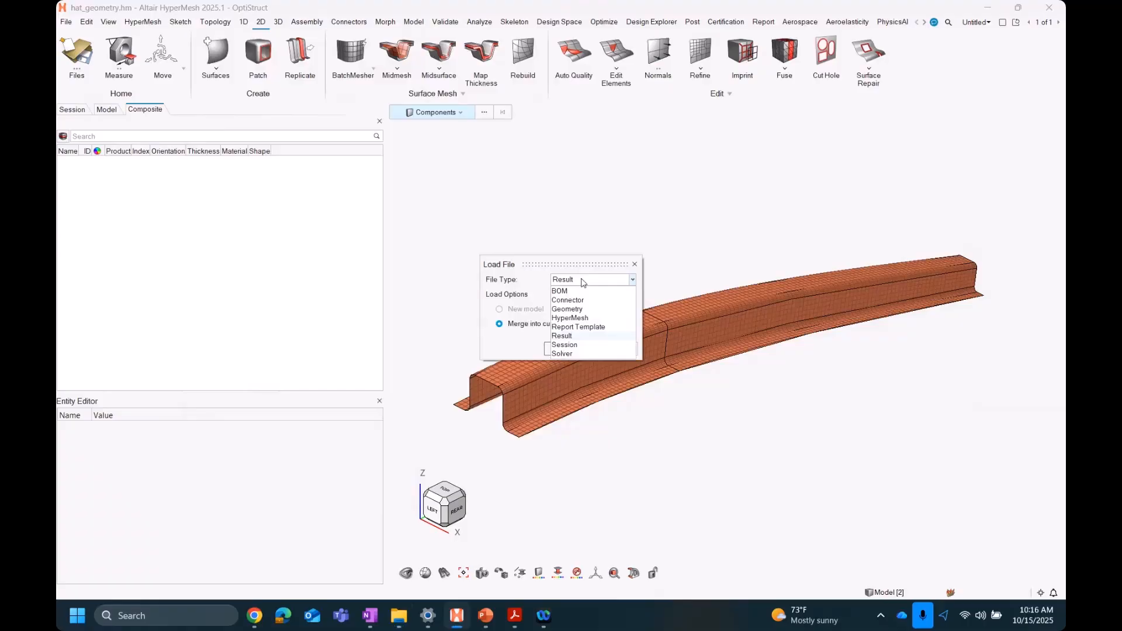
{"action": "left_click", "coordinate": [589, 310]}
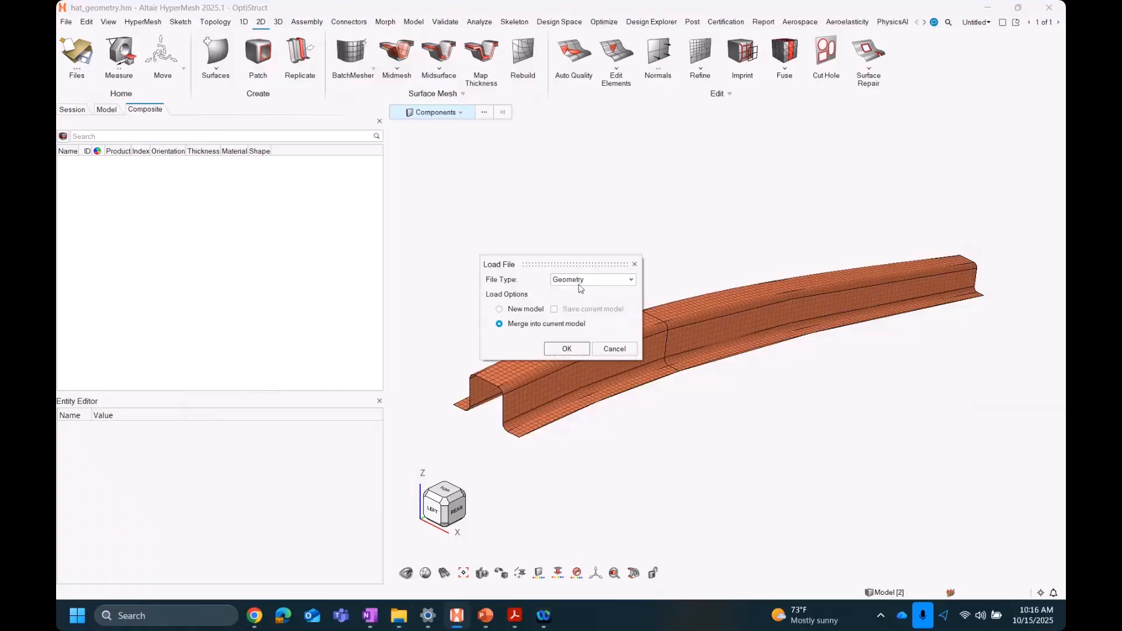
{"action": "left_click", "coordinate": [567, 349]}
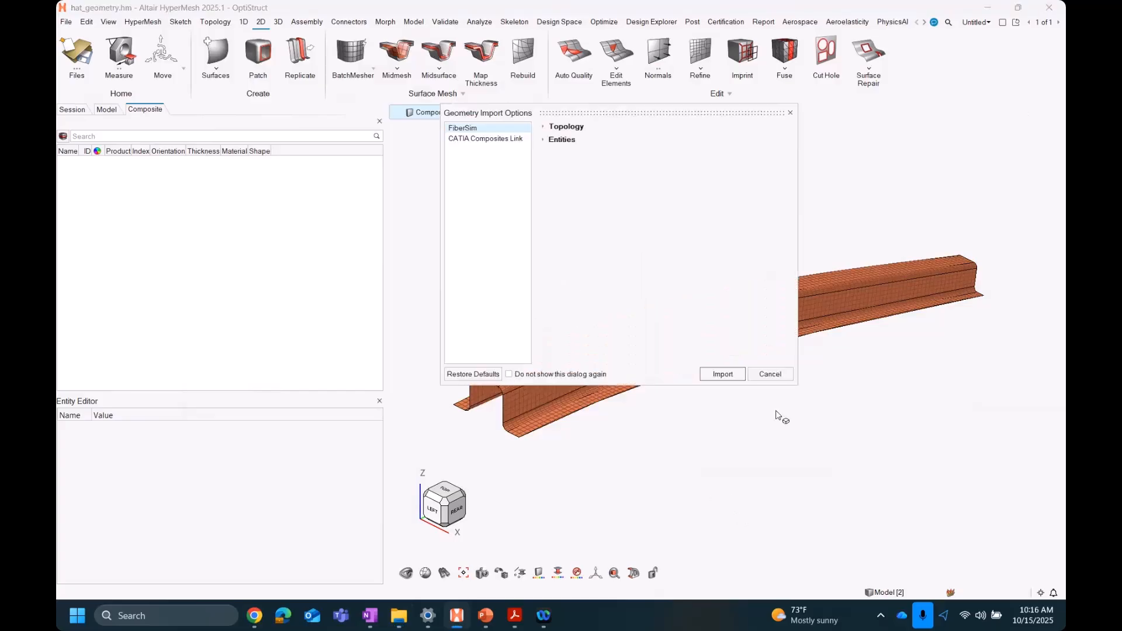
{"action": "left_click", "coordinate": [723, 374]}
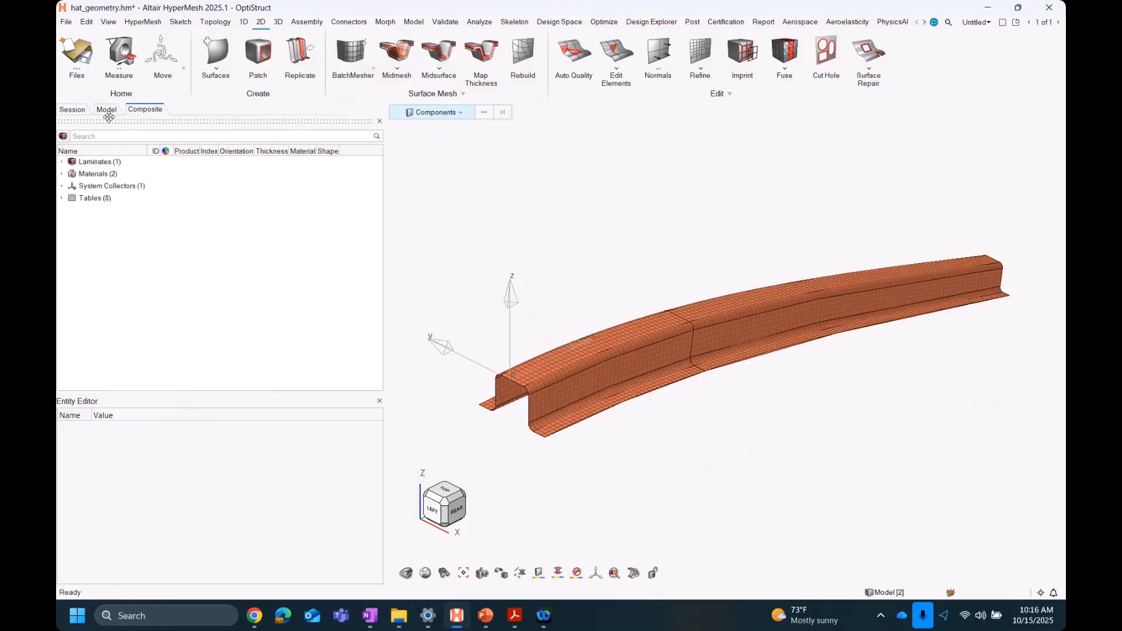
Step: Expand hat_fibersim_laminate down to its plies and widen the browser to show all ply columns
{"action": "left_click", "coordinate": [62, 161]}
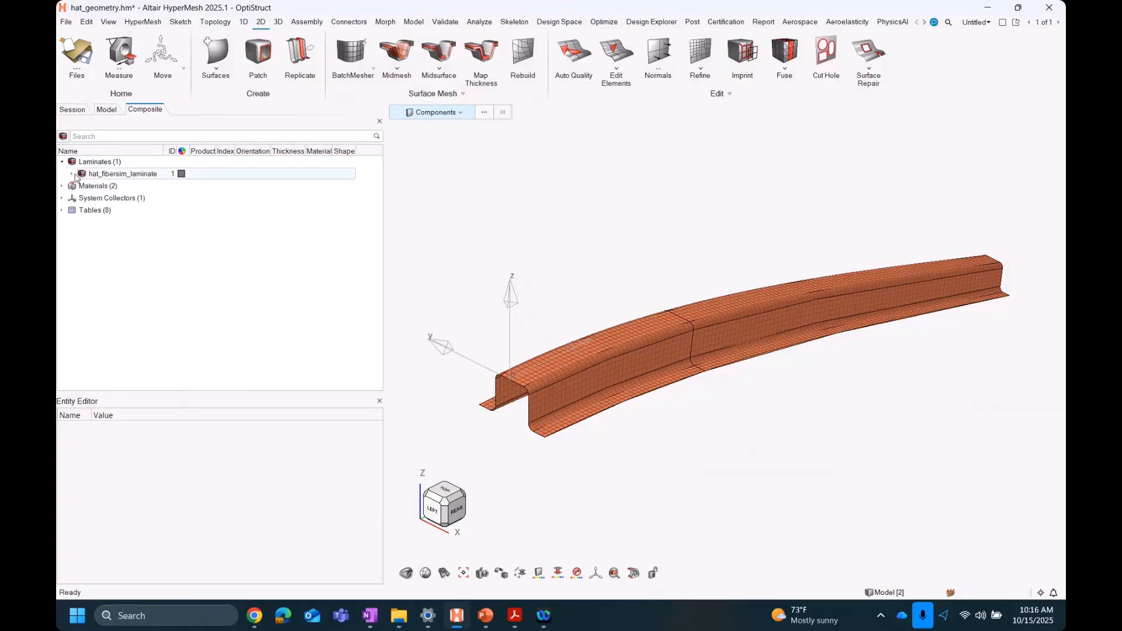
{"action": "left_click", "coordinate": [72, 173]}
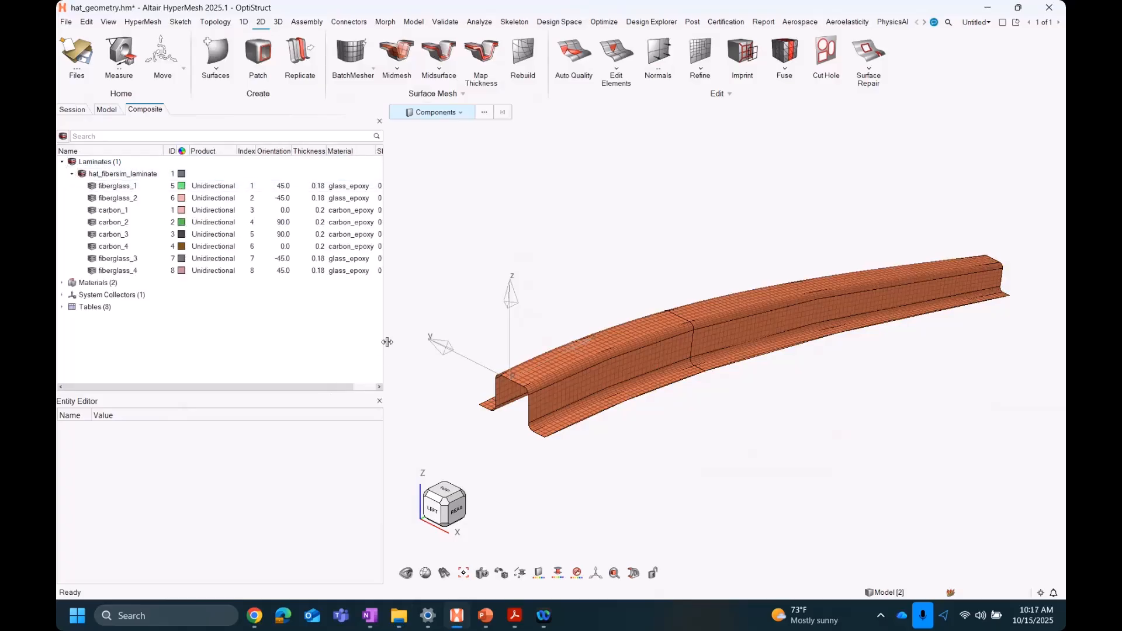
{"action": "left_click_drag", "start_coordinate": [388, 342], "coordinate": [422, 342]}
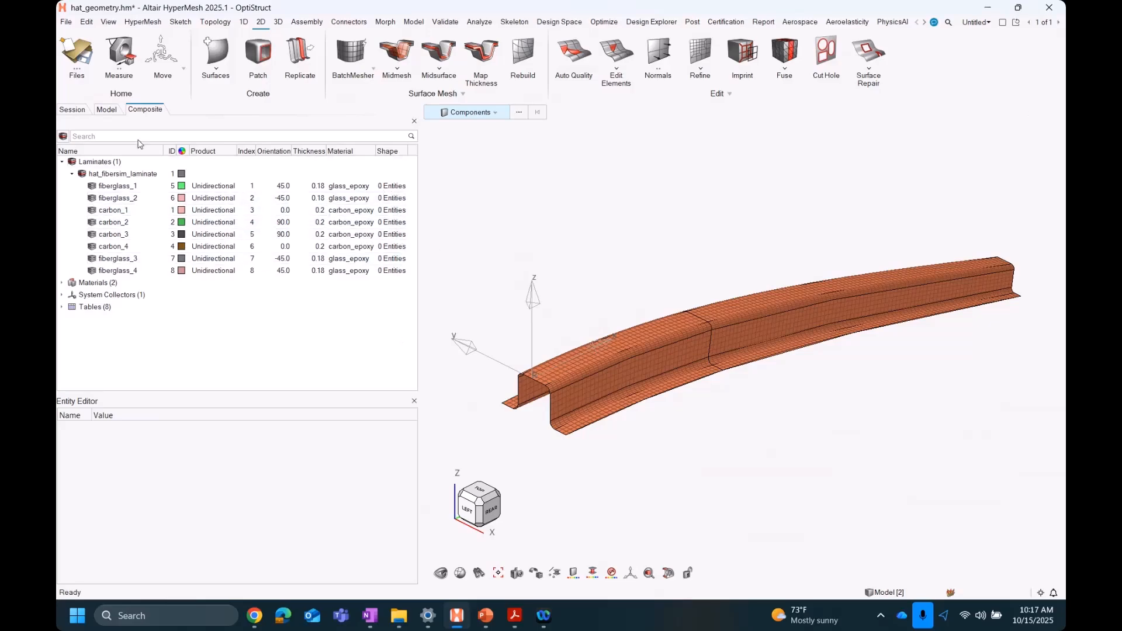
Step: Examine the tabular drape data stored in carbon_3-Table among the model's imported tables
{"action": "left_click", "coordinate": [106, 109]}
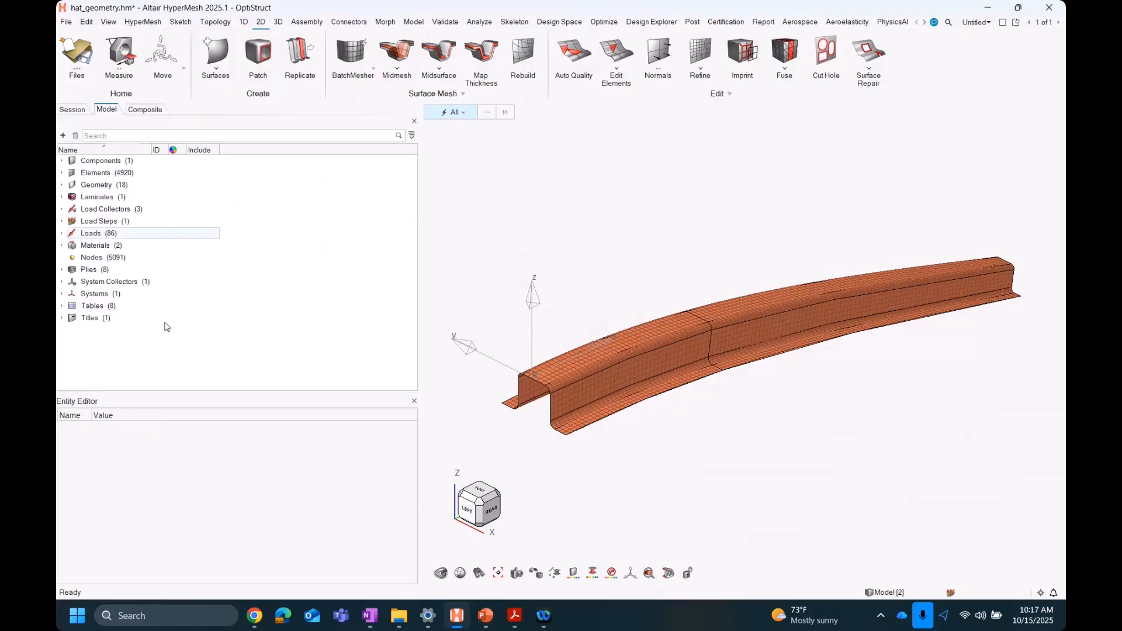
{"action": "left_click", "coordinate": [62, 306]}
{"action": "left_click", "coordinate": [72, 318]}
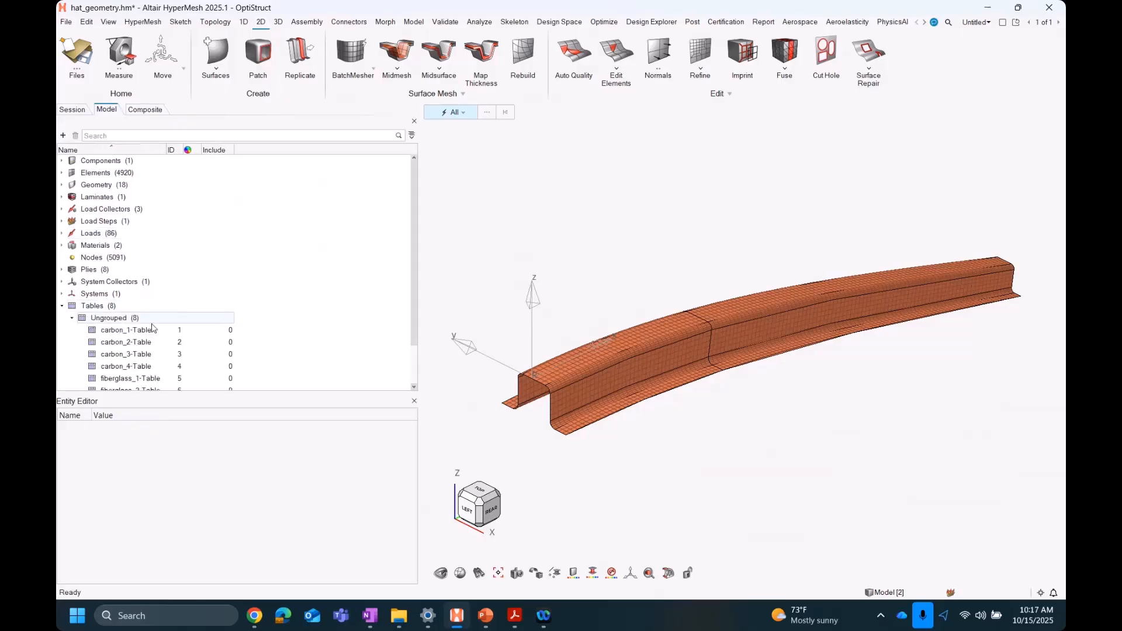
{"action": "scroll", "coordinate": [138, 310], "scroll_direction": "down", "scroll_amount": 2}
{"action": "left_click", "coordinate": [137, 306]}
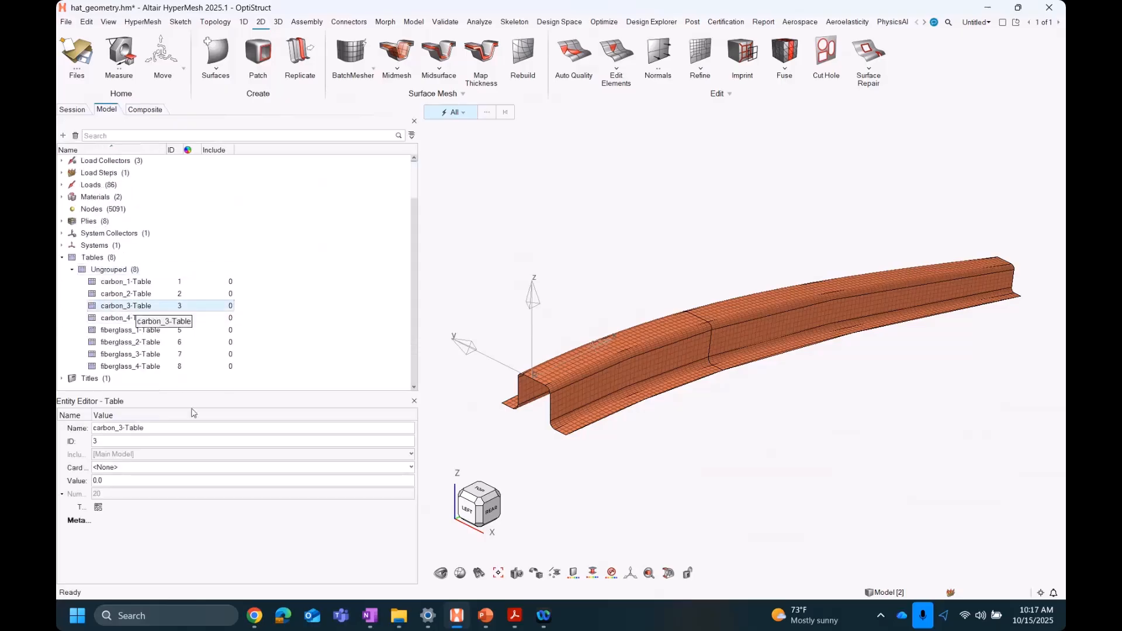
{"action": "left_click", "coordinate": [149, 515]}
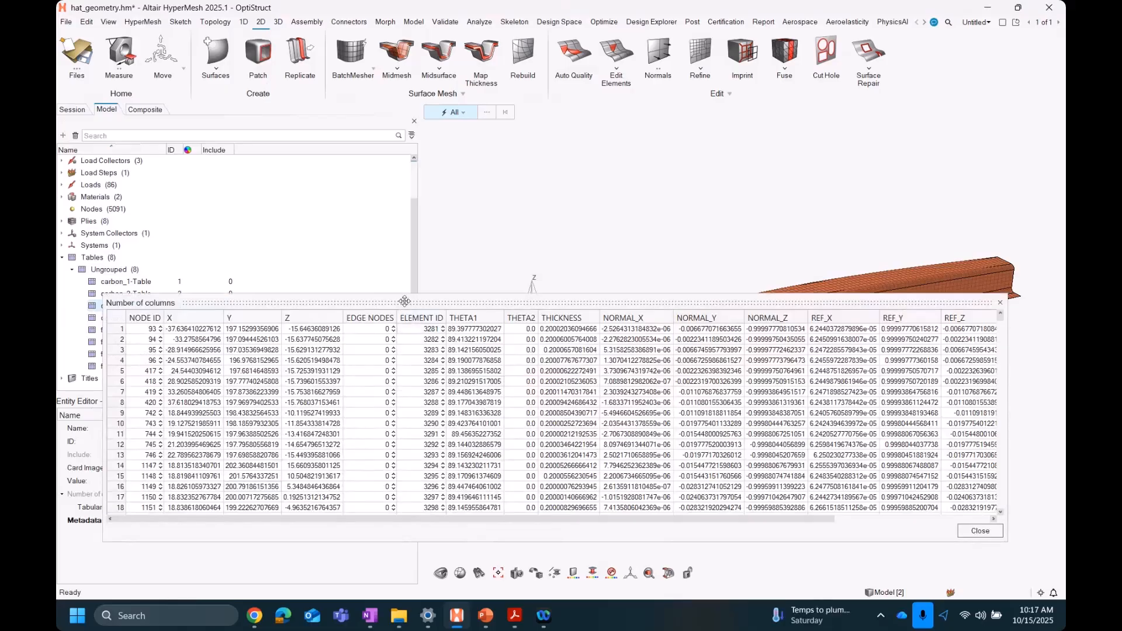
{"action": "left_click_drag", "start_coordinate": [401, 300], "coordinate": [380, 258]}
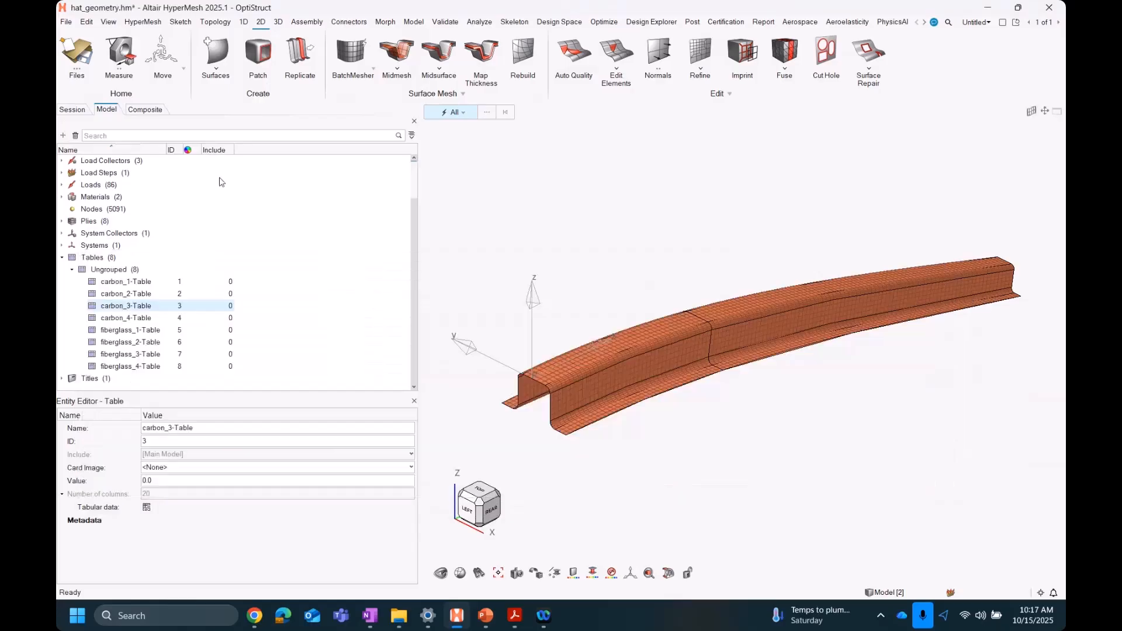
{"action": "left_click", "coordinate": [976, 258]}
Step: Realize all eight plies of hat_fibersim_laminate onto the beam component using the FiberSim drape map by proximity method and element centroid search
{"action": "left_click", "coordinate": [140, 111]}
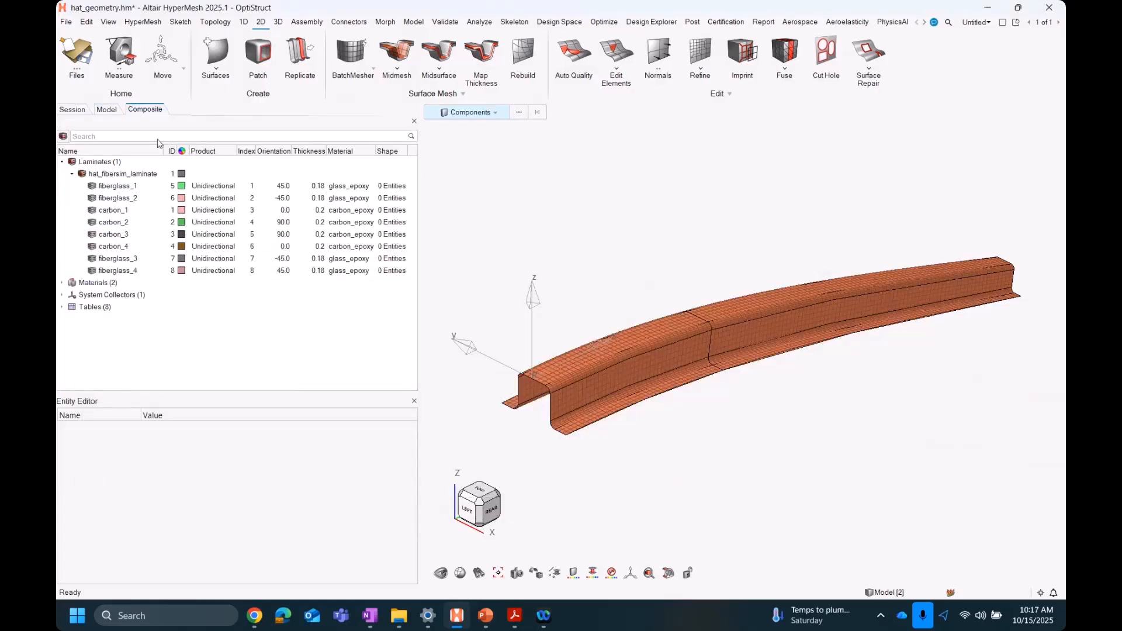
{"action": "left_click", "coordinate": [125, 190]}
{"action": "left_click", "coordinate": [135, 271], "text": "shift"}
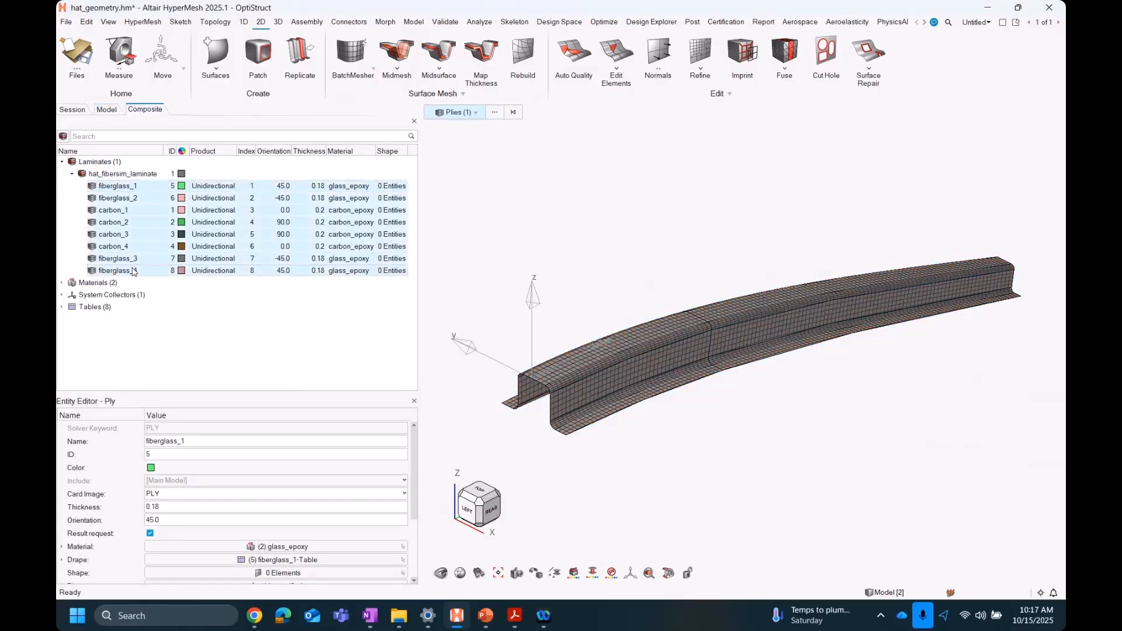
{"action": "right_click", "coordinate": [123, 220]}
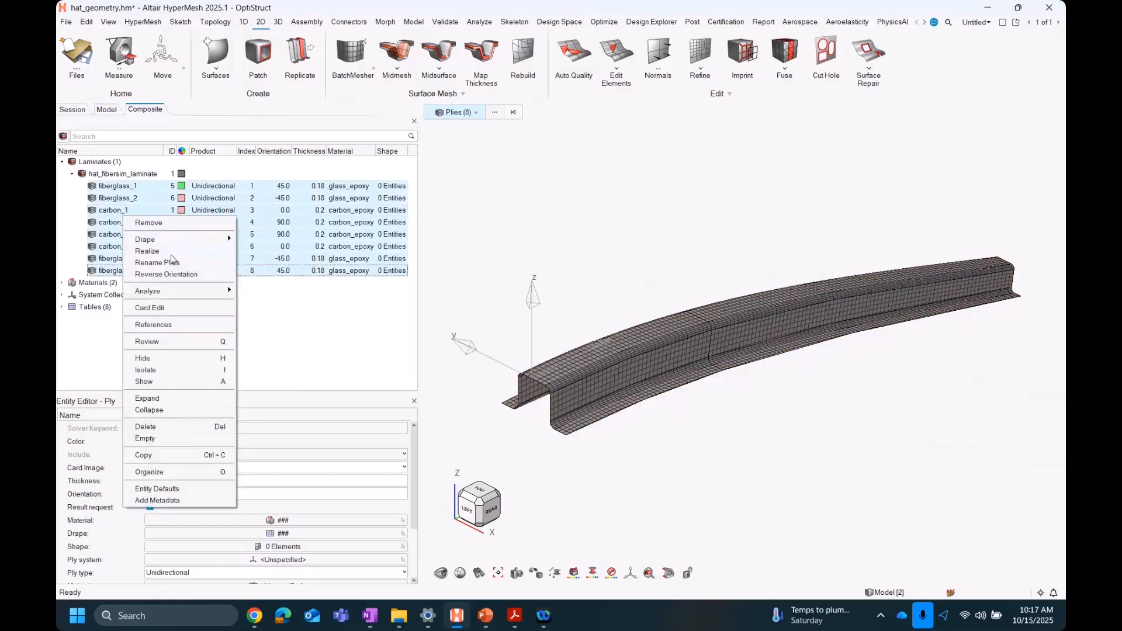
{"action": "left_click", "coordinate": [149, 251]}
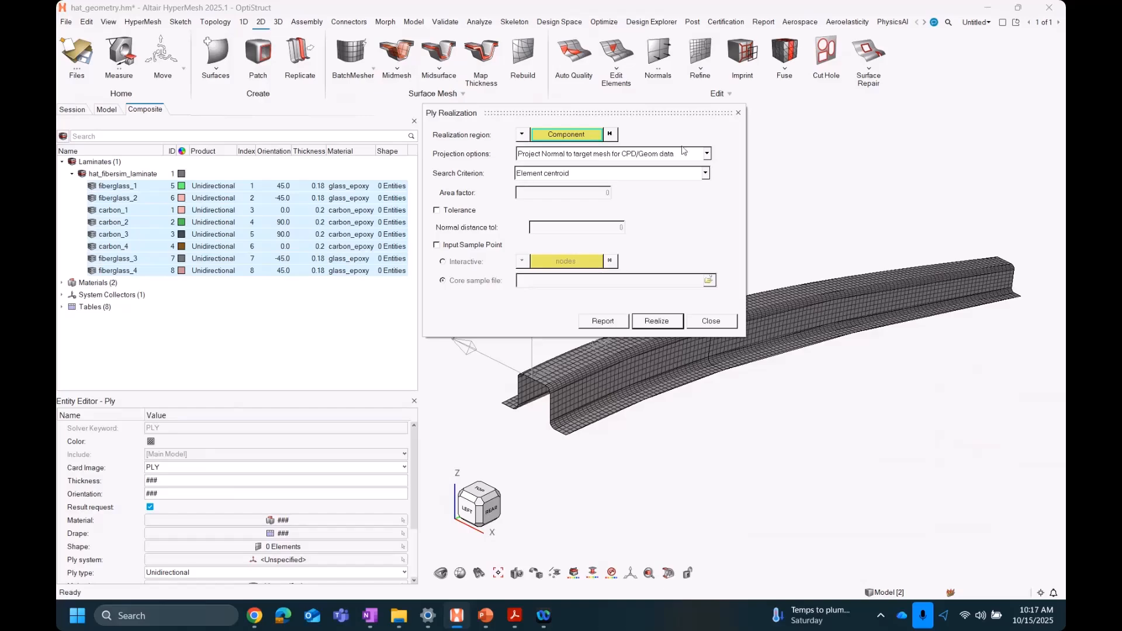
{"action": "left_click", "coordinate": [609, 156]}
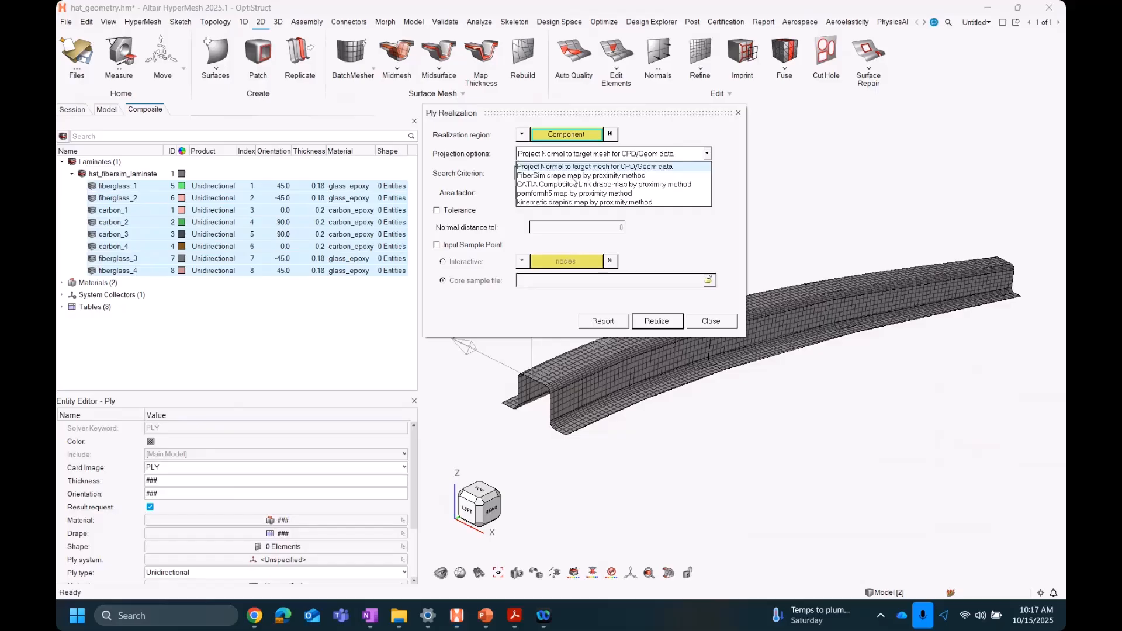
{"action": "left_click", "coordinate": [625, 176]}
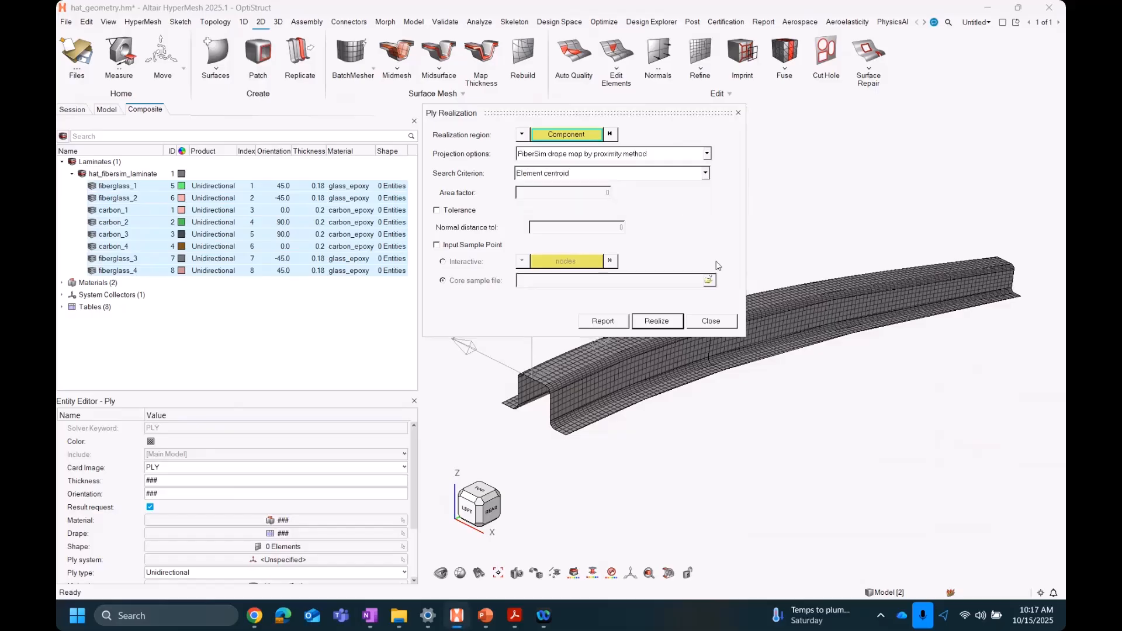
{"action": "left_click", "coordinate": [559, 138]}
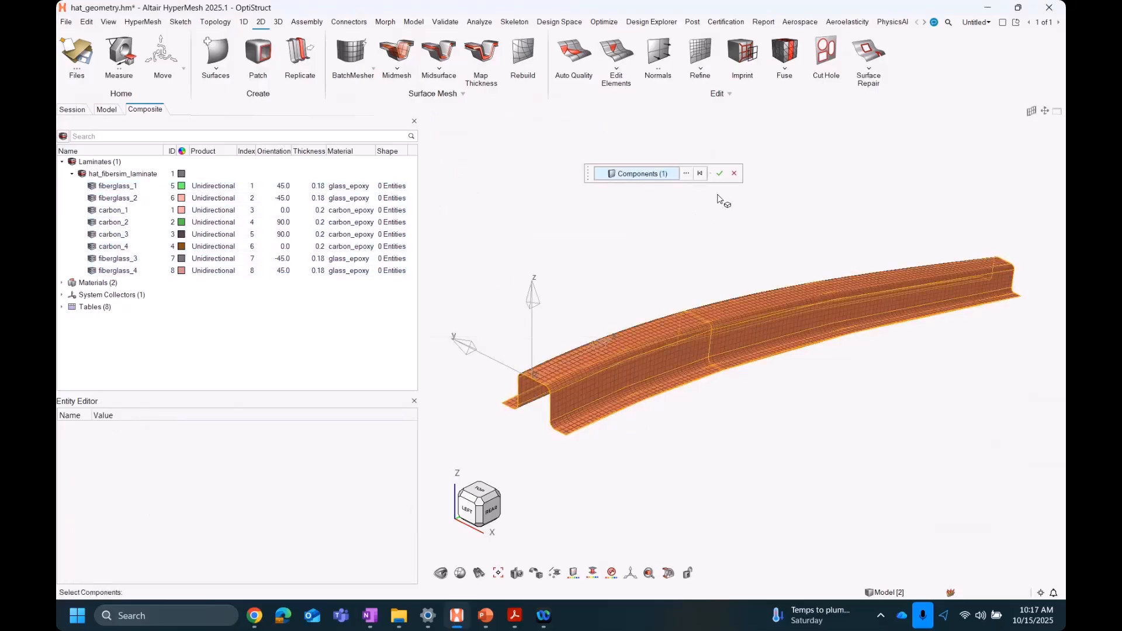
{"action": "left_click", "coordinate": [719, 173]}
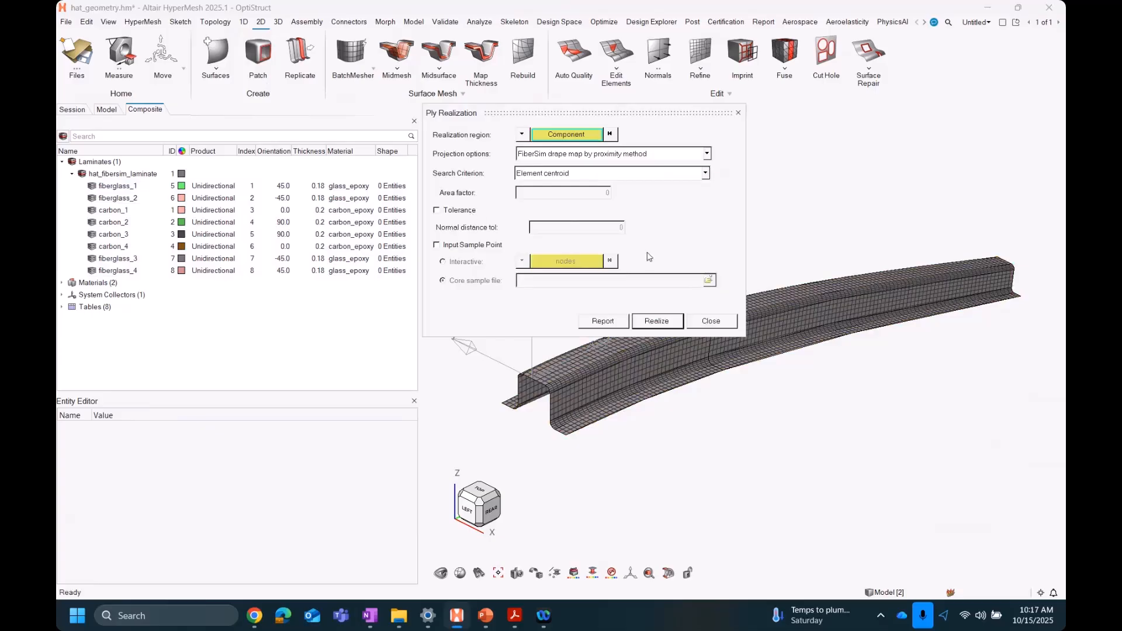
{"action": "left_click", "coordinate": [654, 322]}
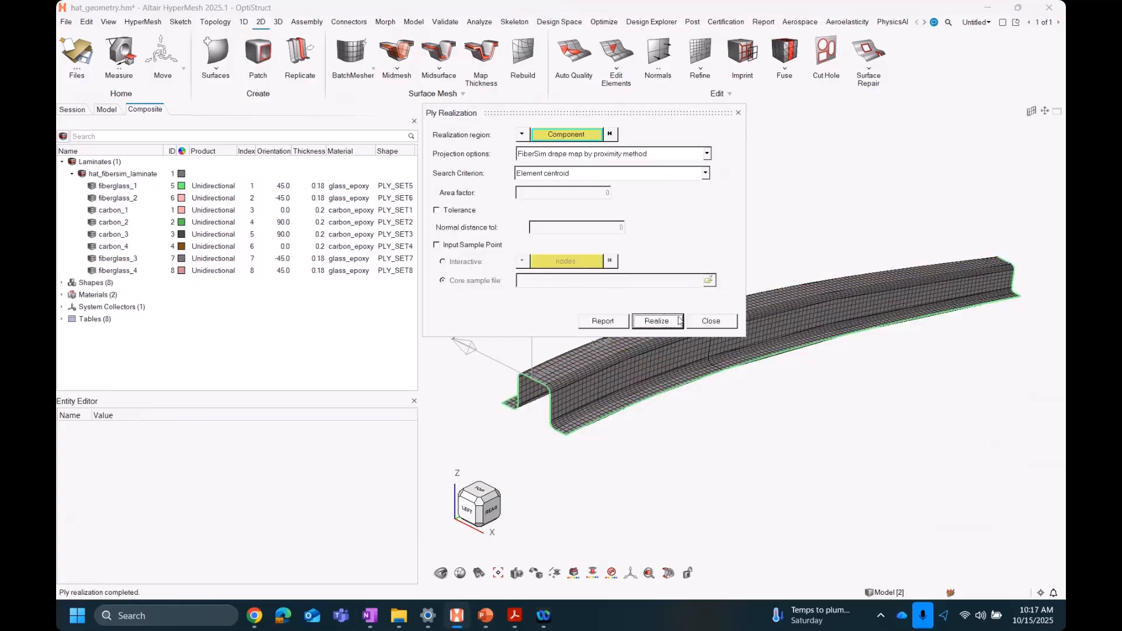
{"action": "left_click", "coordinate": [712, 322]}
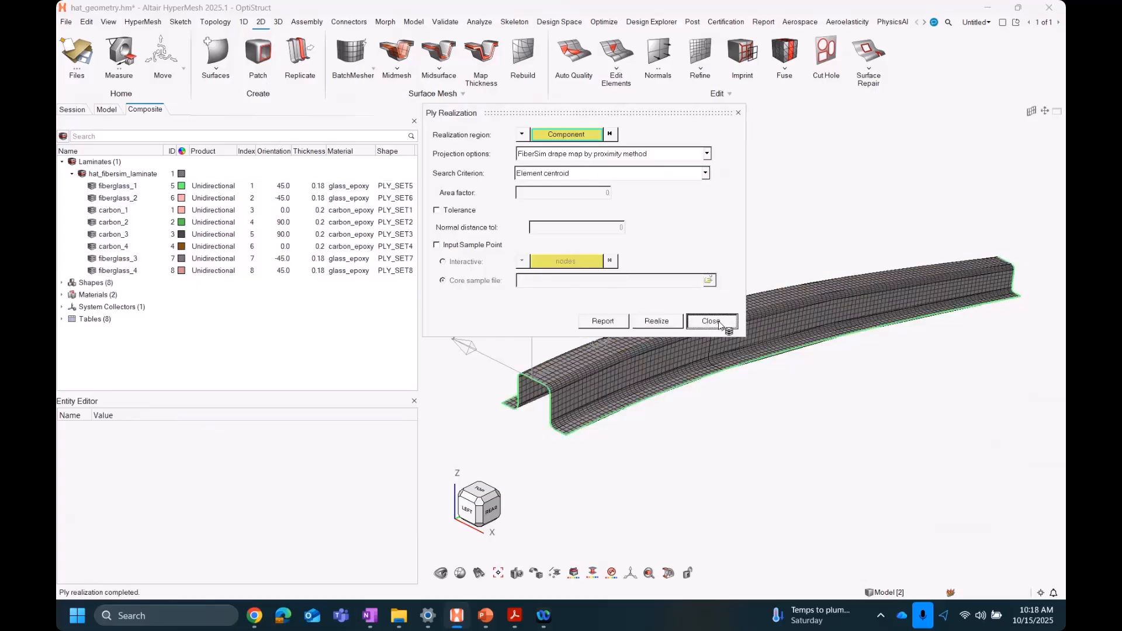
Step: Show the composite element visualization options and inspect the mesh closely at the near end of the beam's flange
{"action": "left_click", "coordinate": [556, 573]}
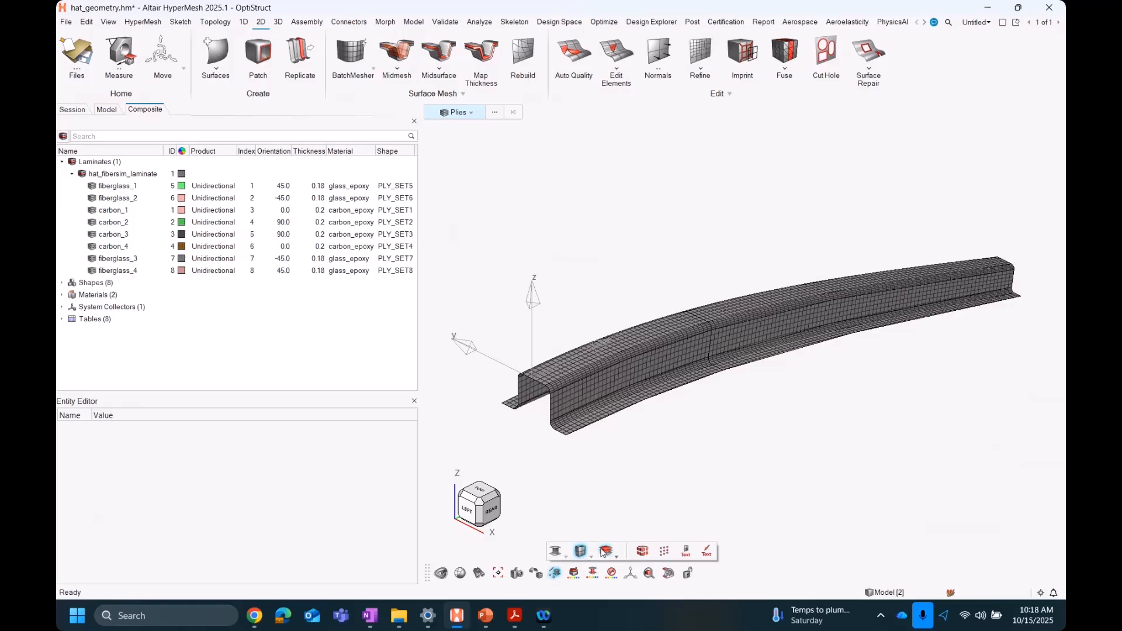
{"action": "right_click_drag", "start_coordinate": [562, 450], "coordinate": [585, 419]}
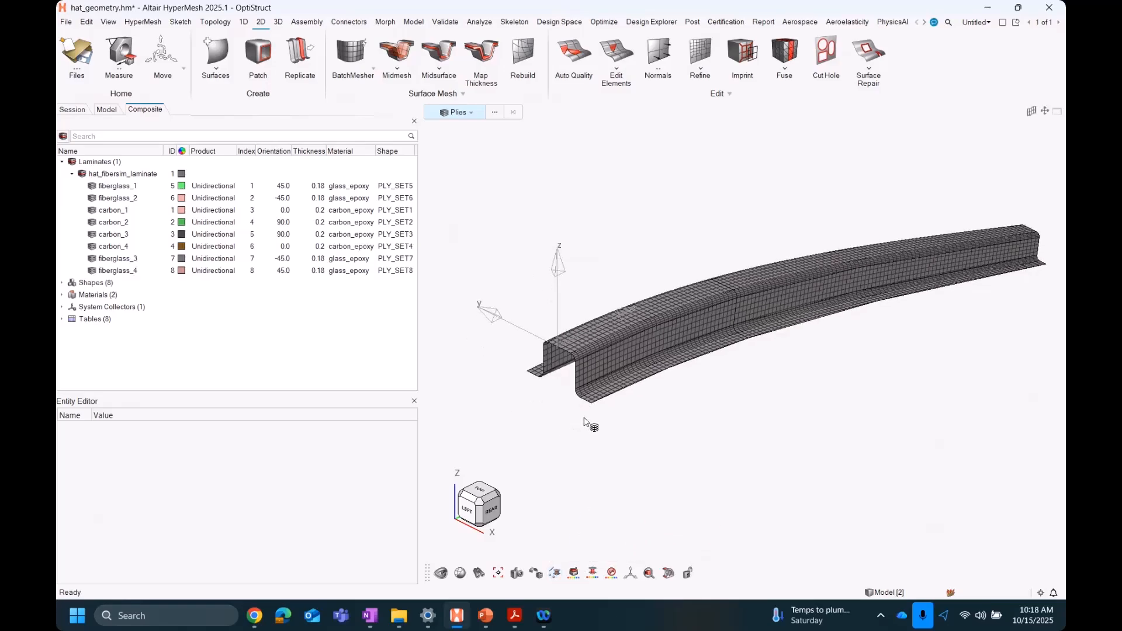
{"action": "scroll", "coordinate": [585, 418], "scroll_direction": "up", "scroll_amount": 6}
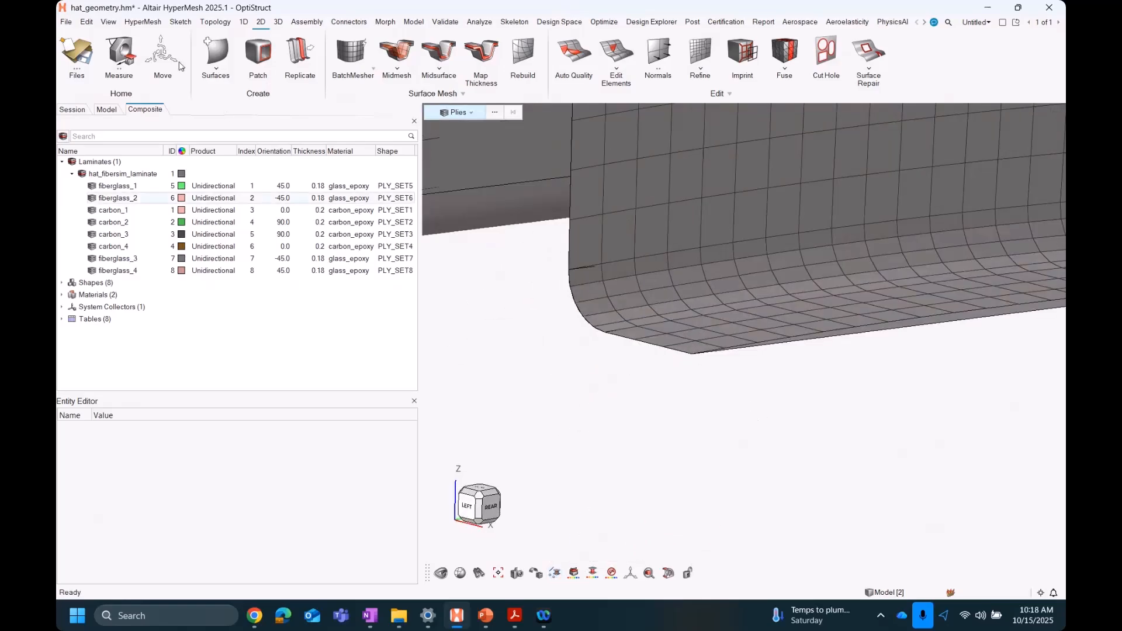
Step: Create a PCOMP property in the model with the Z0 offset set to 0.0
{"action": "left_click", "coordinate": [107, 110]}
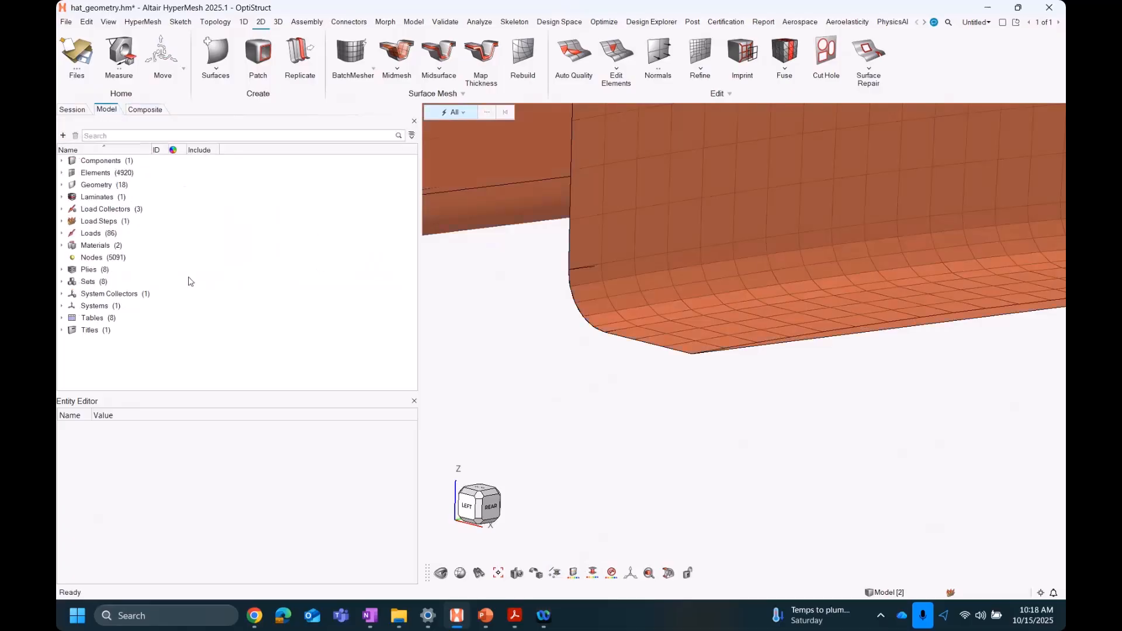
{"action": "right_click", "coordinate": [253, 357]}
{"action": "left_click", "coordinate": [294, 360]}
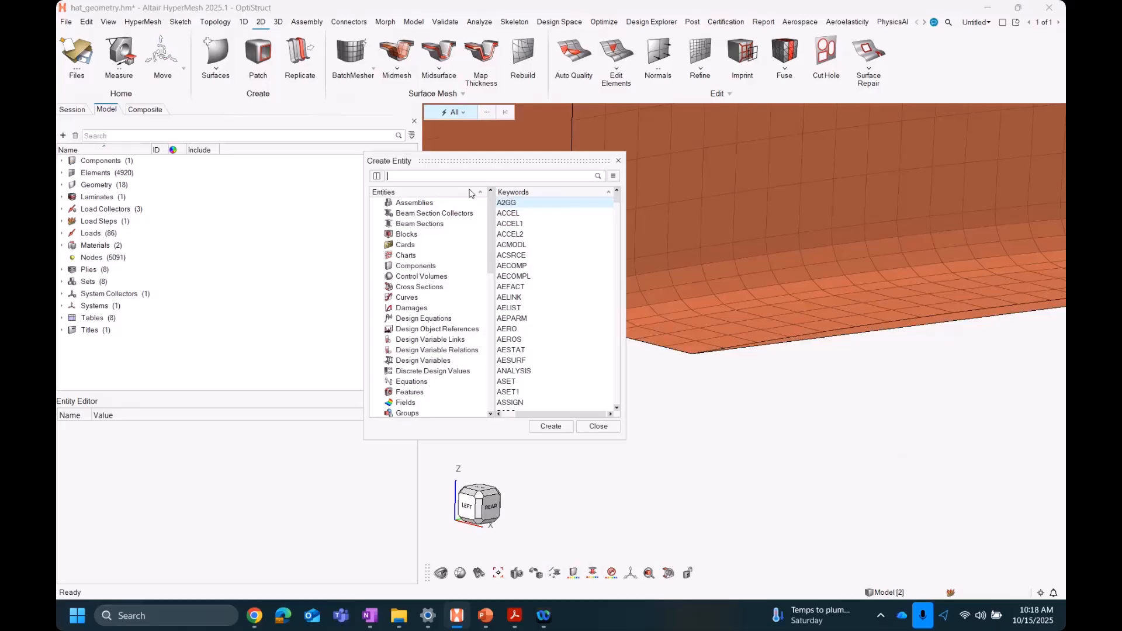
{"action": "type", "text": "pcom"}
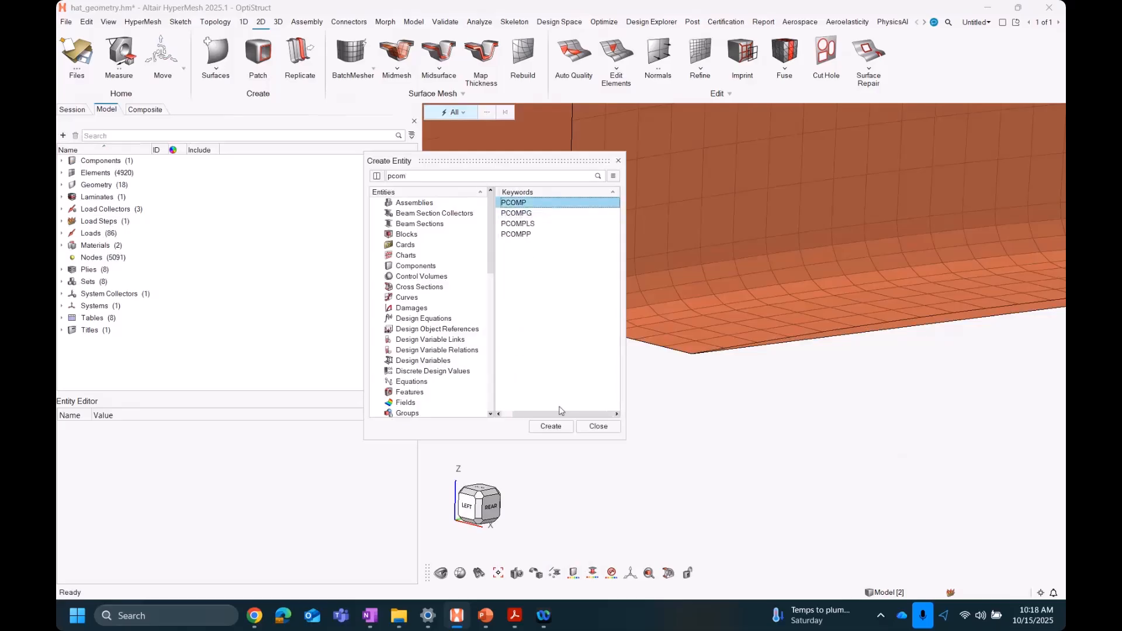
{"action": "left_click", "coordinate": [550, 426]}
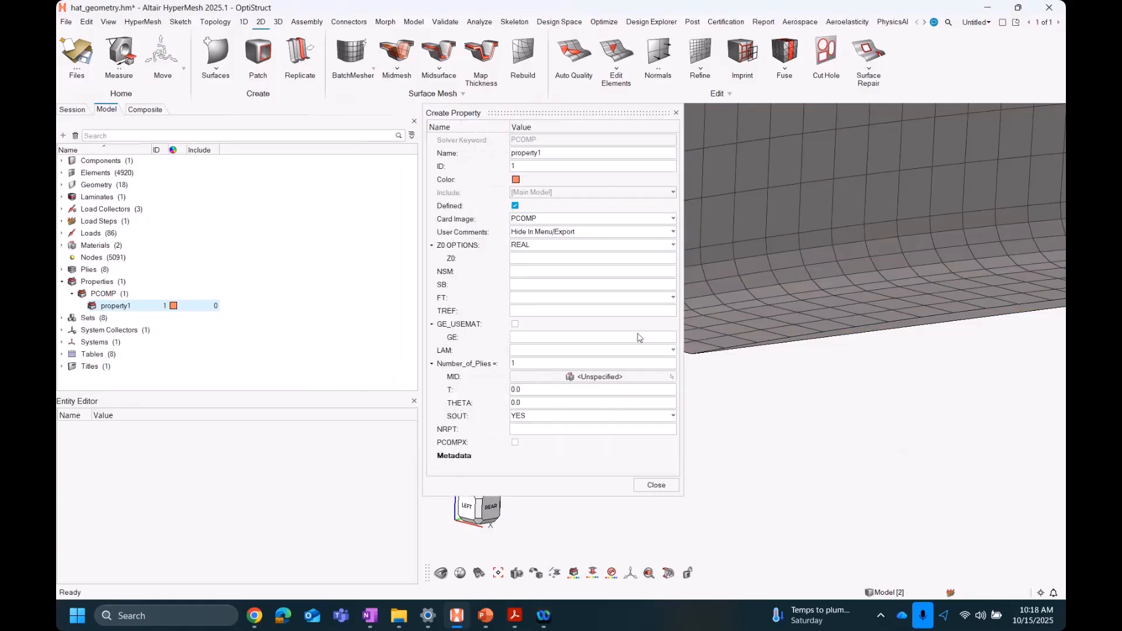
{"action": "left_click", "coordinate": [567, 258]}
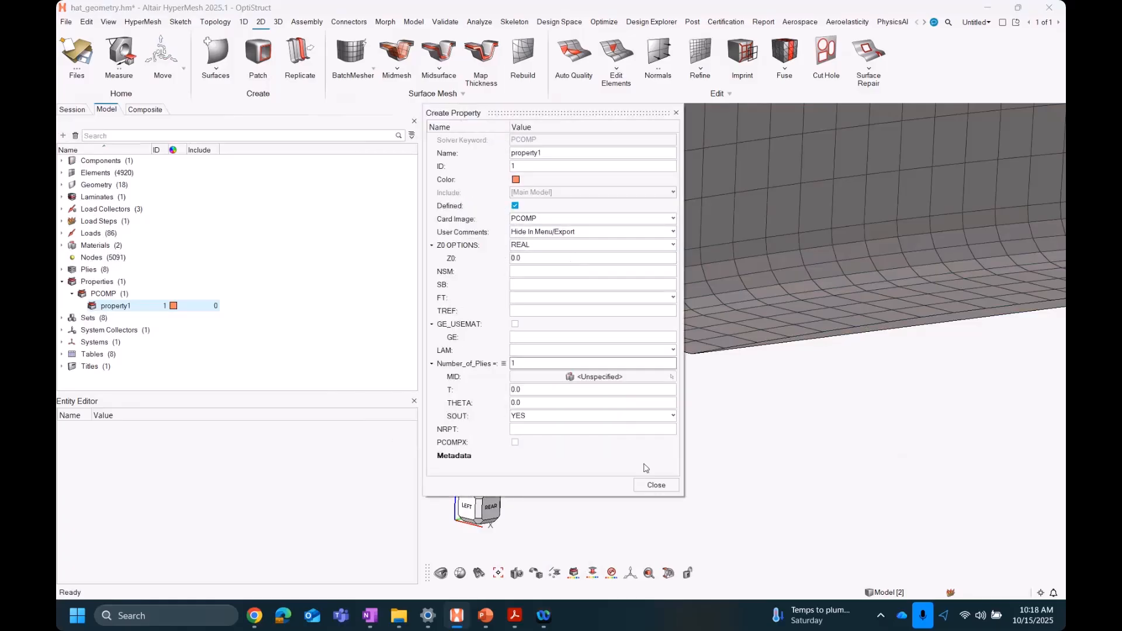
{"action": "left_click", "coordinate": [657, 485]}
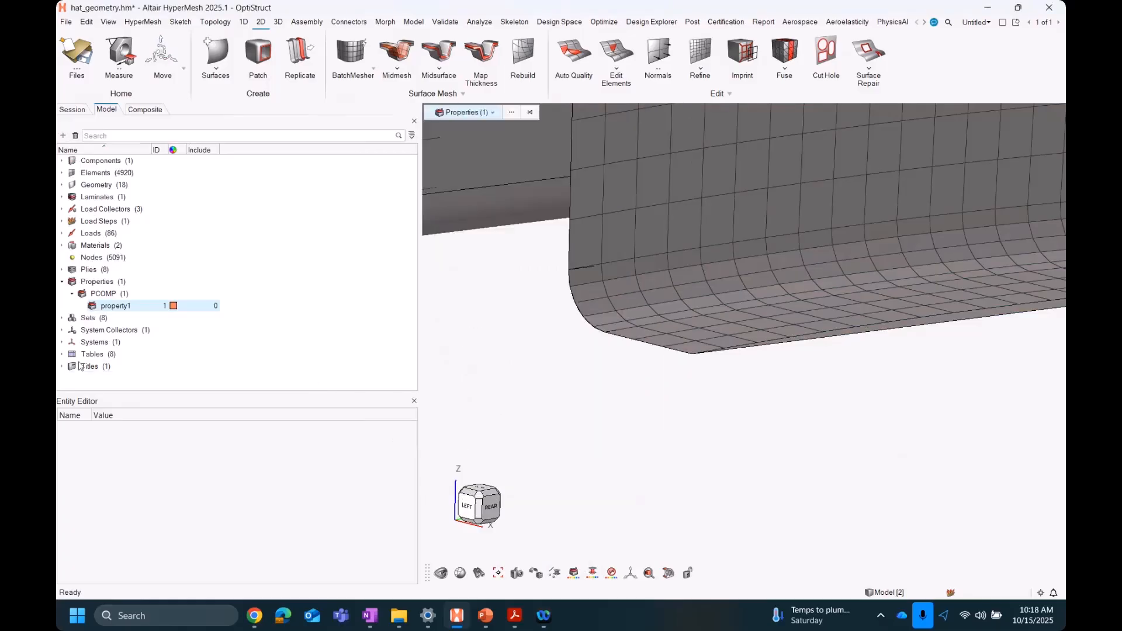
Step: Assign the new PCOMP property1 to the tapered_beam component
{"action": "right_click", "coordinate": [115, 311]}
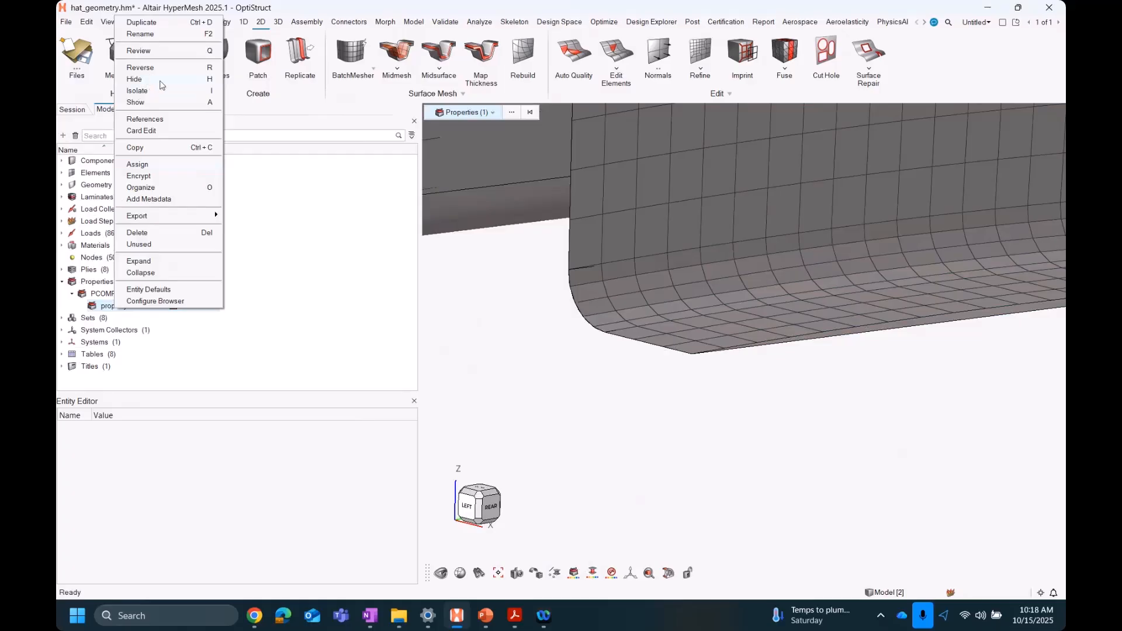
{"action": "left_click", "coordinate": [155, 166]}
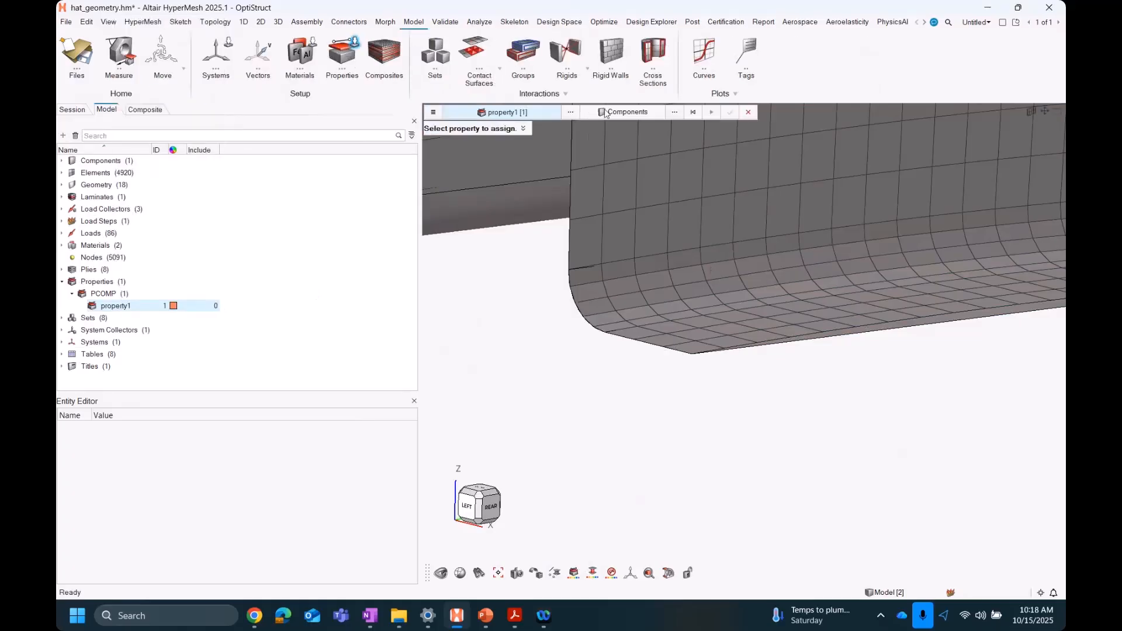
{"action": "left_click", "coordinate": [671, 259]}
{"action": "middle_click", "coordinate": [640, 454]}
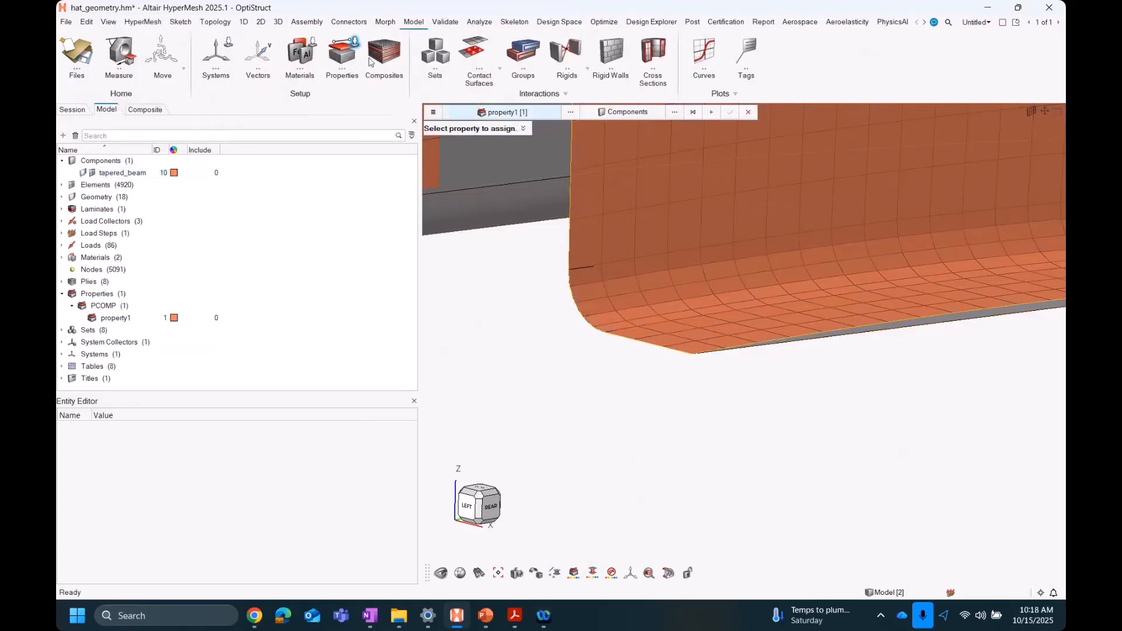
Step: Create another property with the default PSHELL card settings and leave the property assignment
{"action": "left_click", "coordinate": [357, 42]}
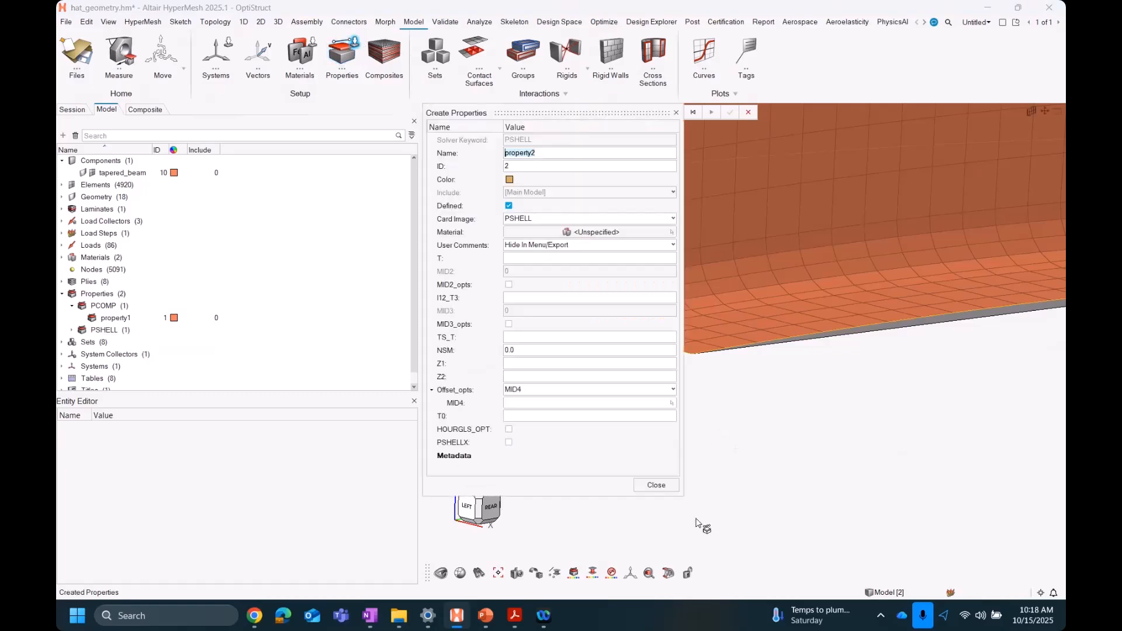
{"action": "left_click", "coordinate": [656, 485]}
{"action": "left_click", "coordinate": [353, 59]}
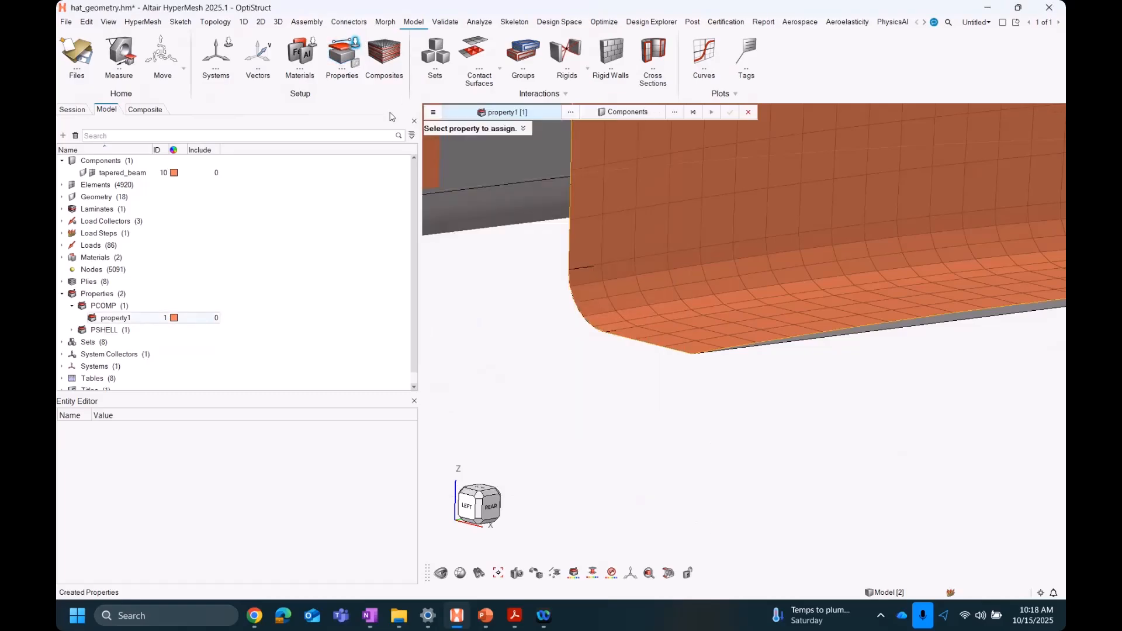
Step: Display the beam's elements in 3D thickness with their individual composite layers
{"action": "scroll", "coordinate": [597, 448], "scroll_direction": "down", "scroll_amount": 2}
{"action": "scroll", "coordinate": [645, 449], "scroll_direction": "down", "scroll_amount": 4}
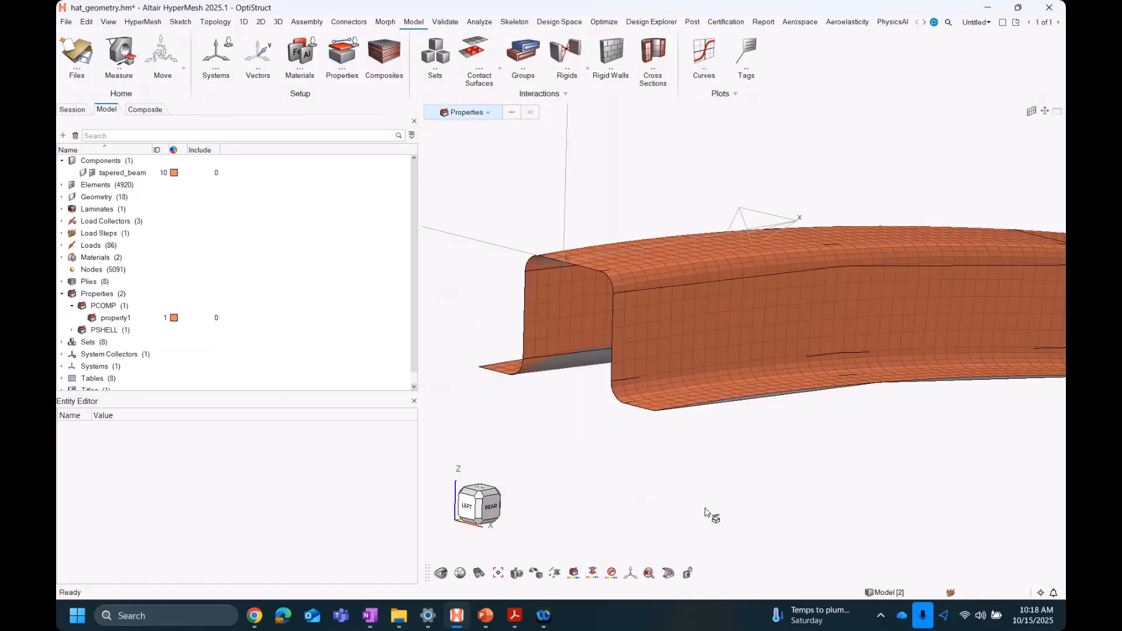
{"action": "left_click", "coordinate": [592, 572]}
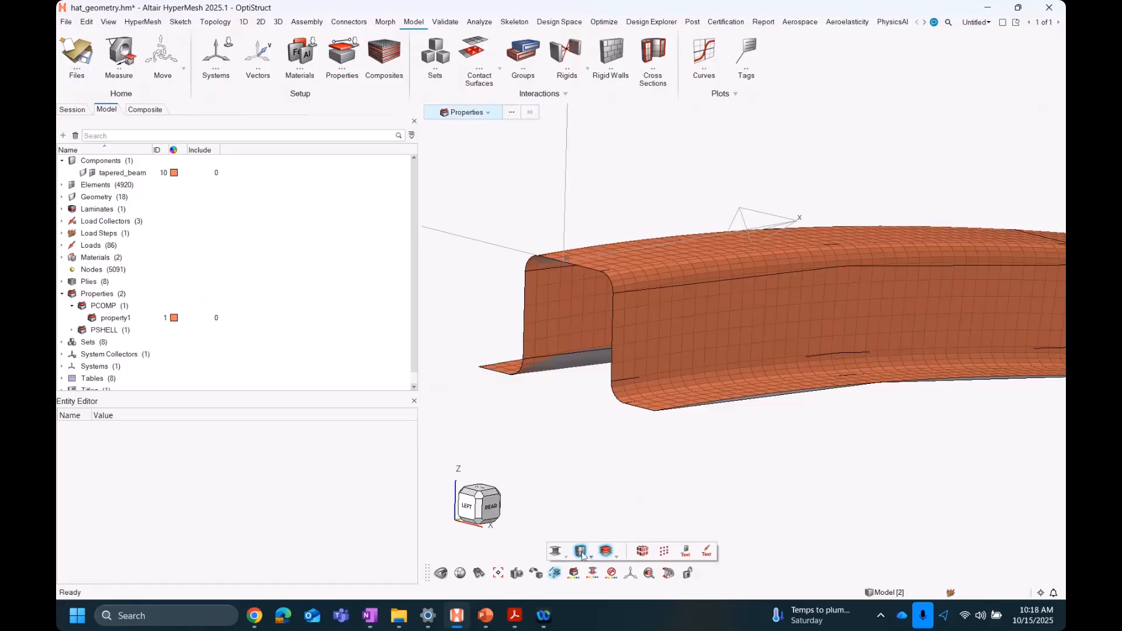
{"action": "left_click", "coordinate": [607, 553]}
{"action": "left_click", "coordinate": [580, 552]}
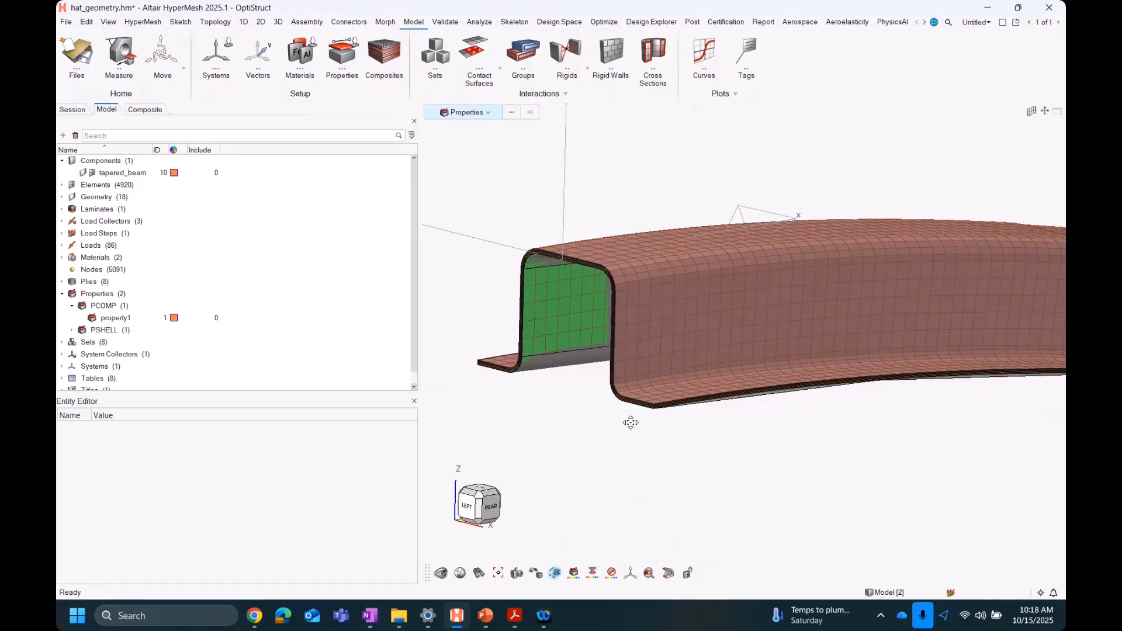
{"action": "scroll", "coordinate": [633, 368], "scroll_direction": "up", "scroll_amount": 5}
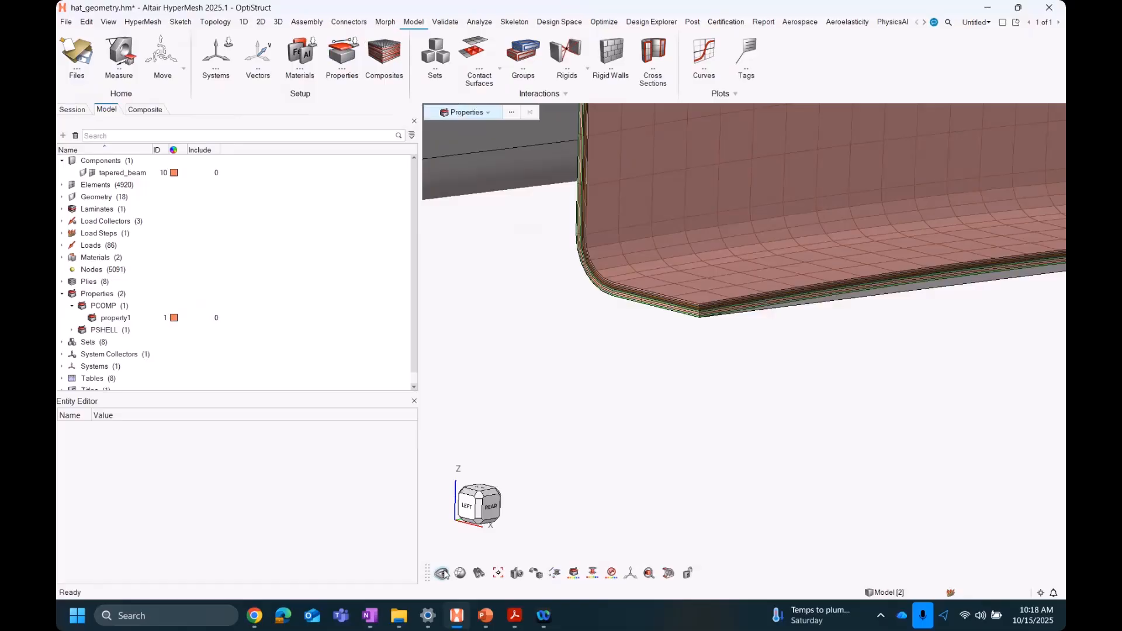
Step: Hide the geometry and inspect the stacked ply layers closely at the corner of the beam's flange
{"action": "left_click", "coordinate": [443, 574]}
{"action": "left_click", "coordinate": [527, 503]}
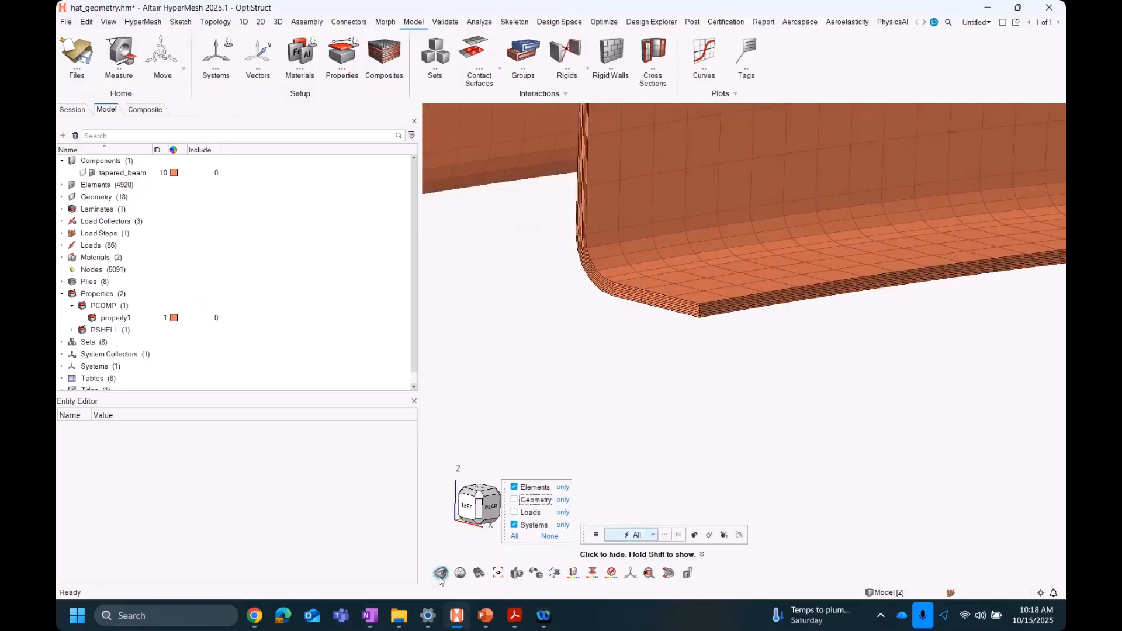
{"action": "key", "text": "Escape"}
{"action": "right_click_drag", "start_coordinate": [691, 448], "coordinate": [687, 504]}
{"action": "scroll", "coordinate": [717, 375], "scroll_direction": "up", "scroll_amount": 4}
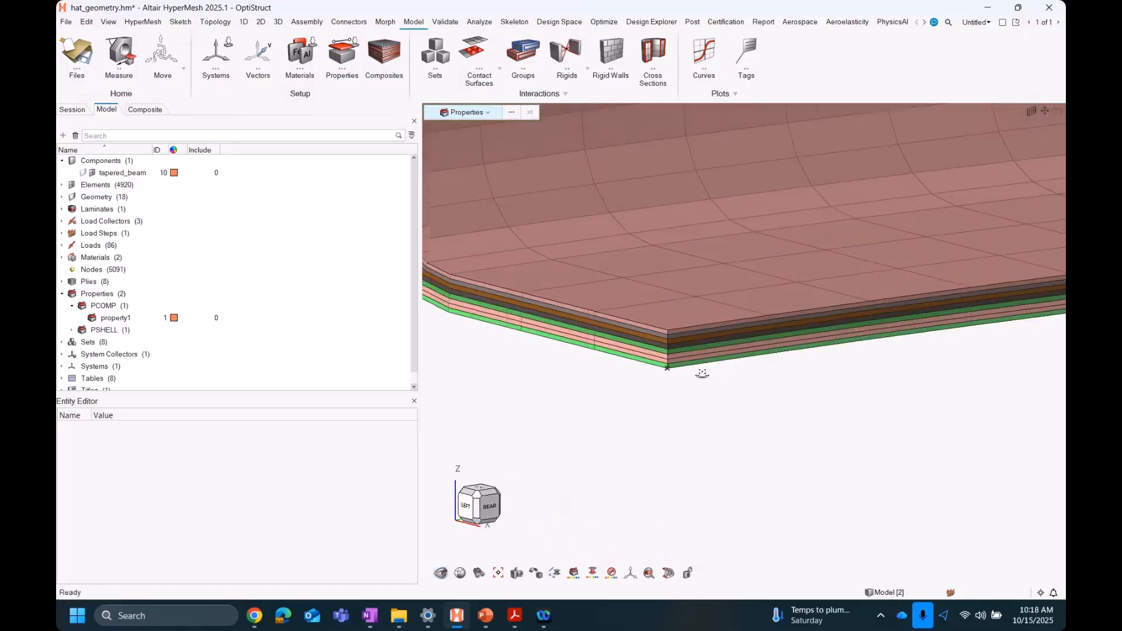
{"action": "middle_click_drag", "start_coordinate": [692, 363], "coordinate": [694, 391]}
{"action": "scroll", "coordinate": [703, 416], "scroll_direction": "down", "scroll_amount": 6}
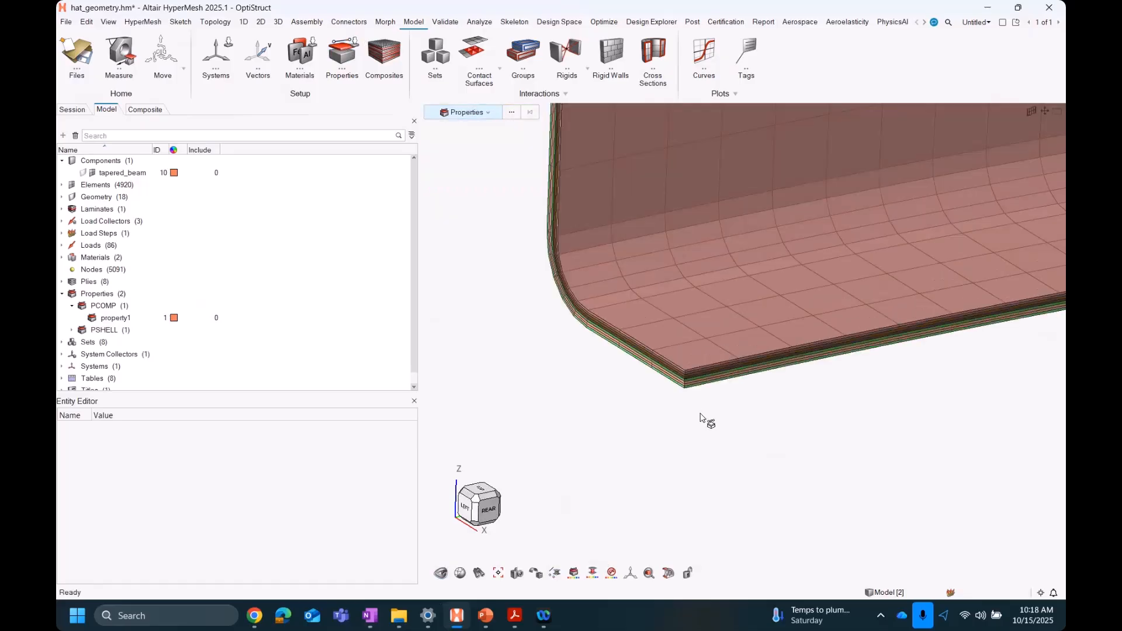
Step: Start a Material Reference Orientation for the composite model and set its X direction method to System
{"action": "left_click", "coordinate": [145, 109]}
{"action": "scroll", "coordinate": [903, 331], "scroll_direction": "down", "scroll_amount": 4}
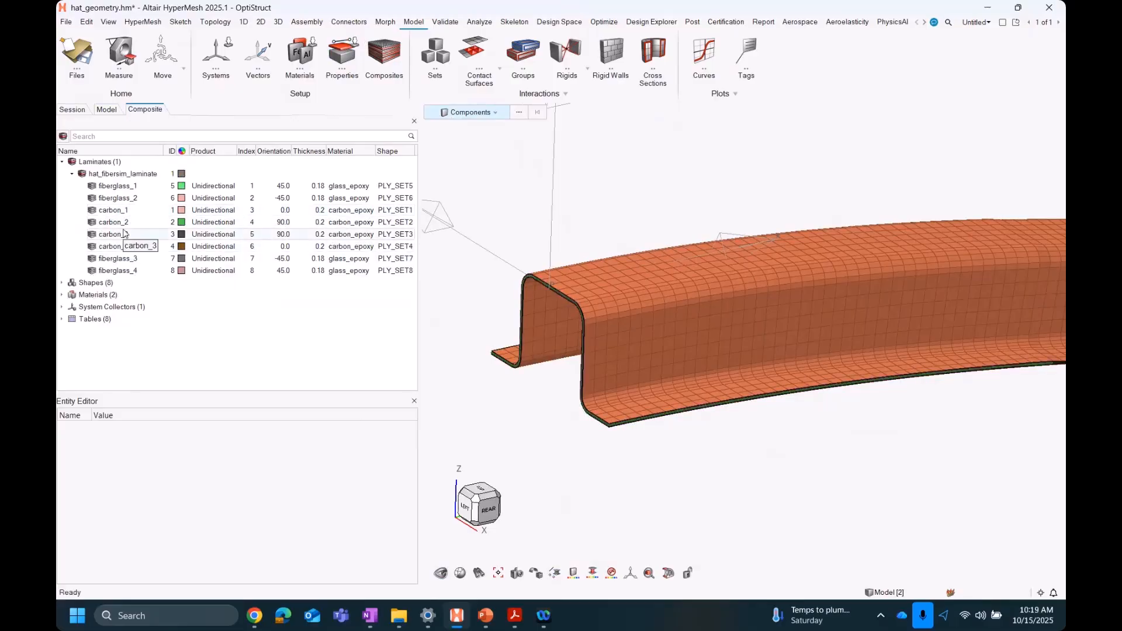
{"action": "right_click", "coordinate": [214, 333]}
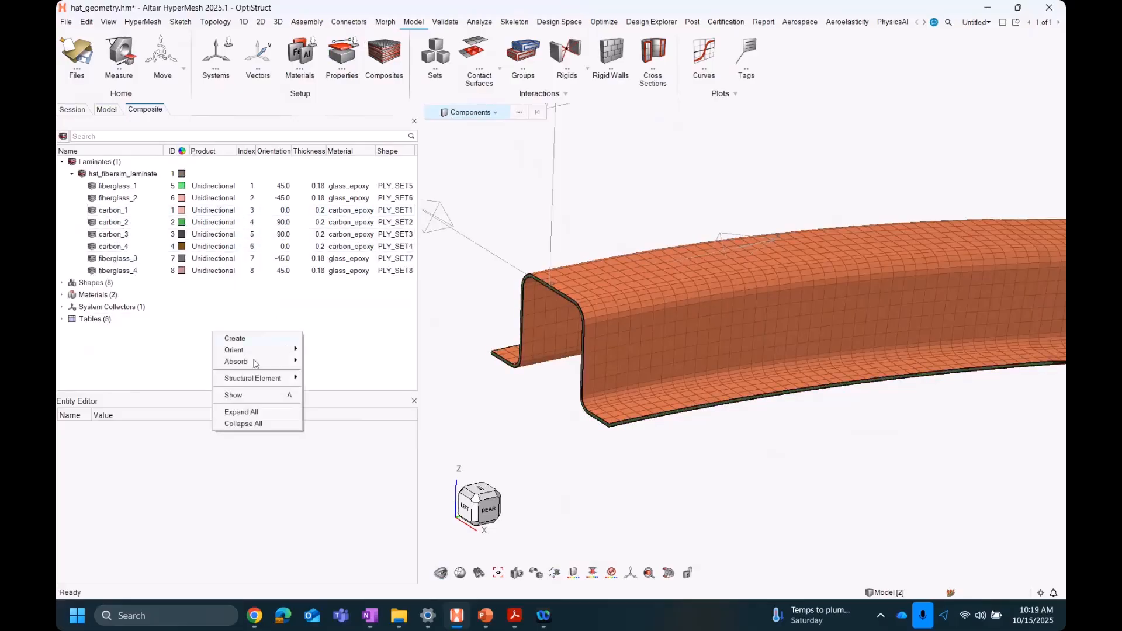
{"action": "mouse_move", "coordinate": [252, 352]}
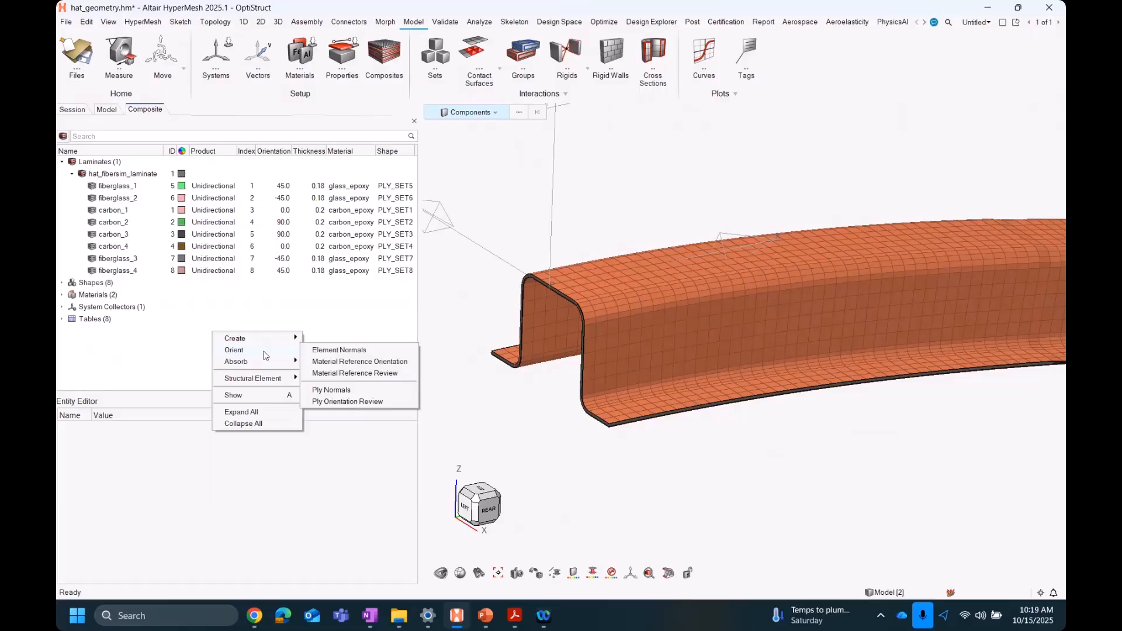
{"action": "left_click", "coordinate": [378, 365]}
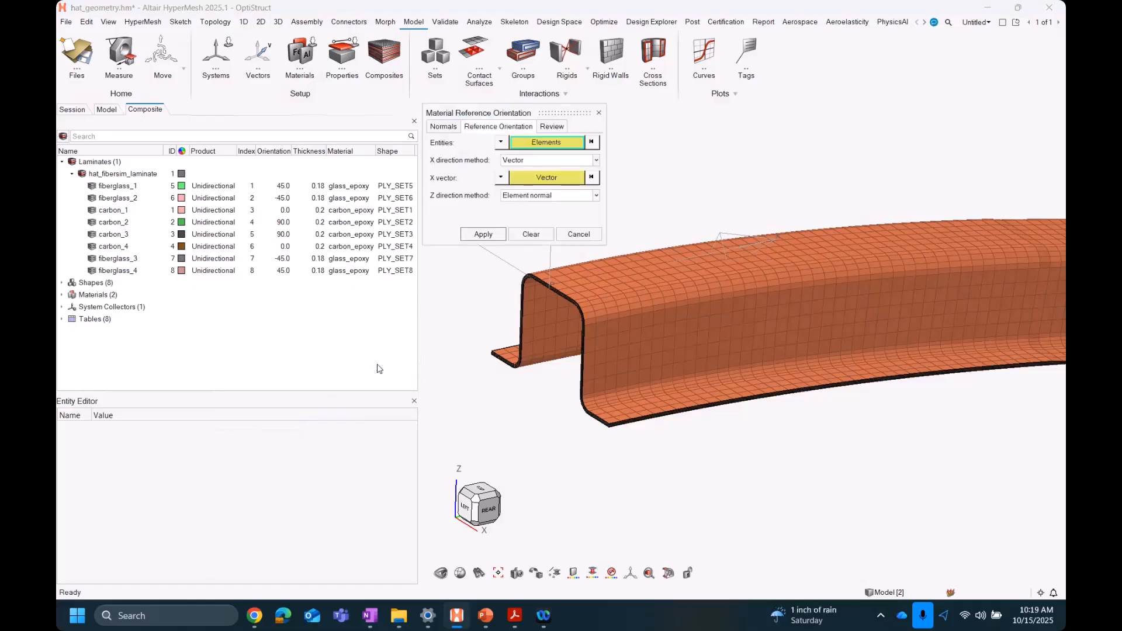
{"action": "right_click_drag", "start_coordinate": [718, 209], "coordinate": [749, 262]}
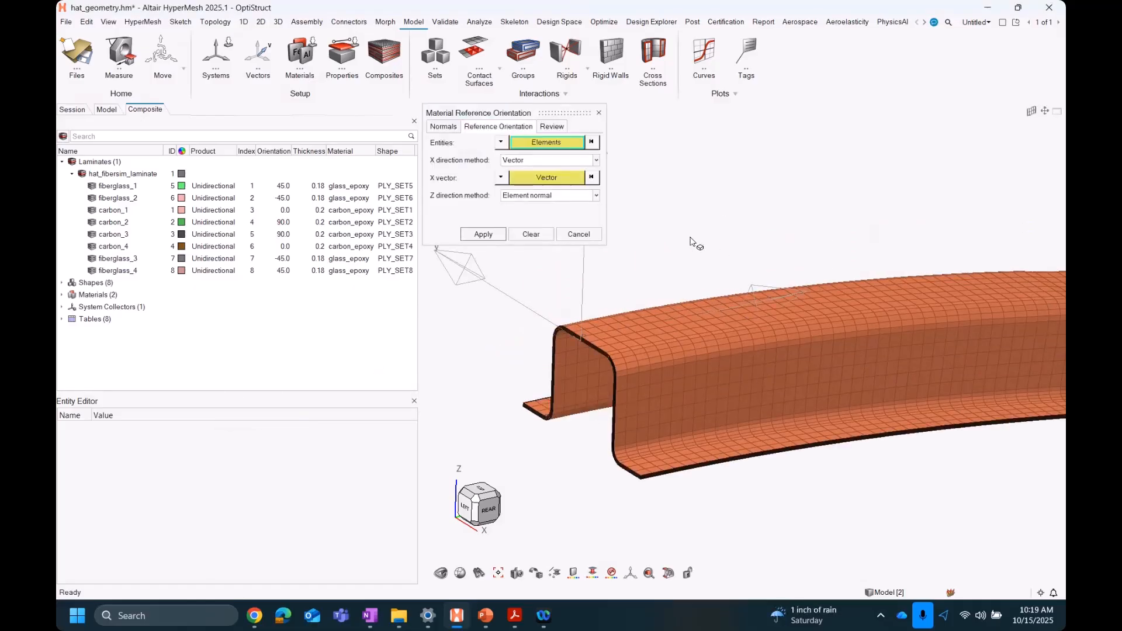
{"action": "left_click", "coordinate": [529, 161]}
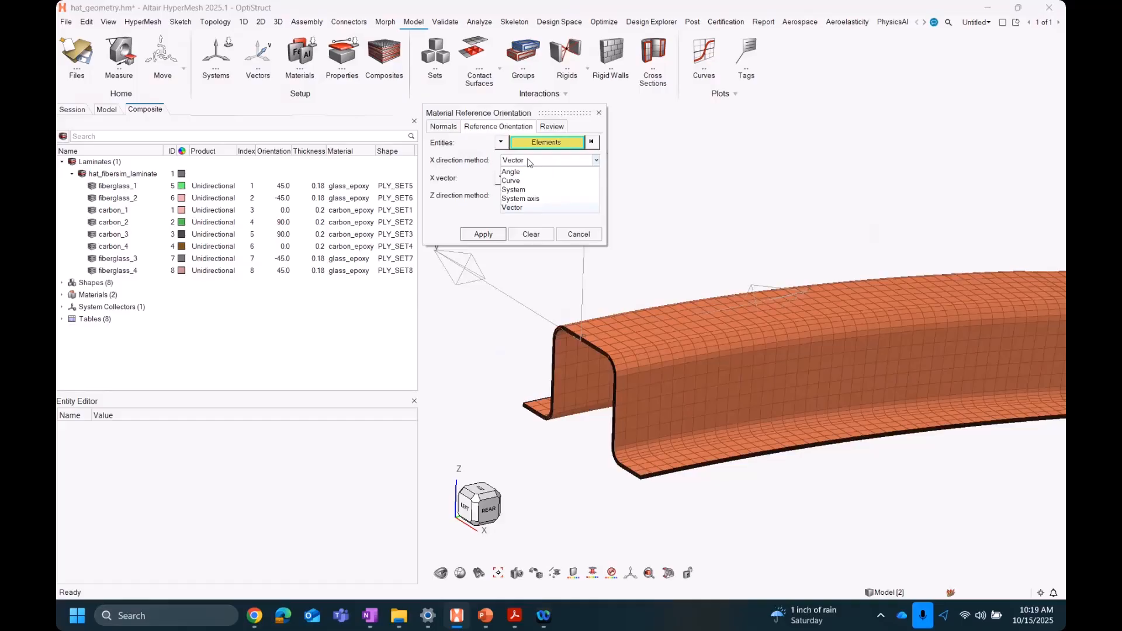
{"action": "left_click", "coordinate": [523, 191]}
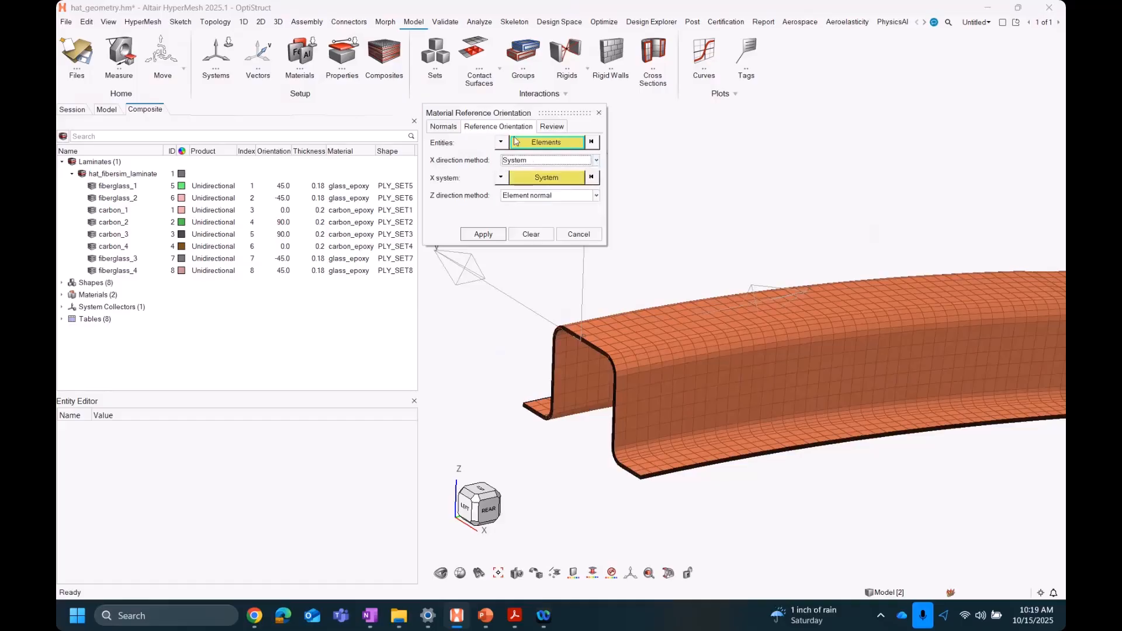
Step: Select all elements of the beam as the entities for the material reference orientation
{"action": "left_click", "coordinate": [542, 146]}
{"action": "scroll", "coordinate": [643, 292], "scroll_direction": "down", "scroll_amount": 3}
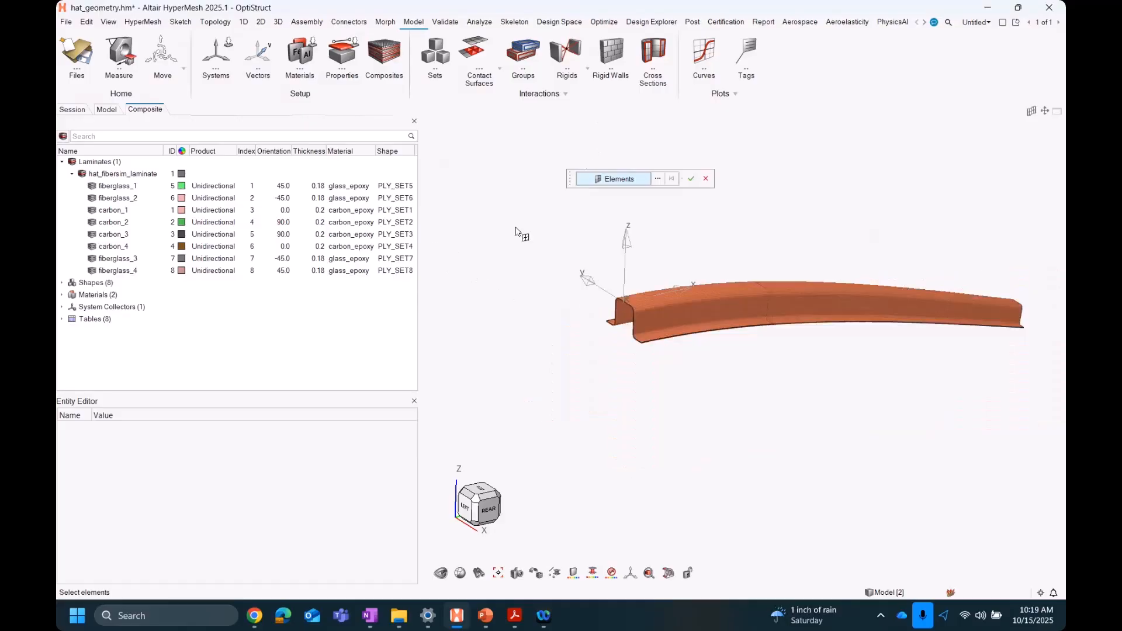
{"action": "left_click_drag", "start_coordinate": [494, 197], "coordinate": [1052, 462]}
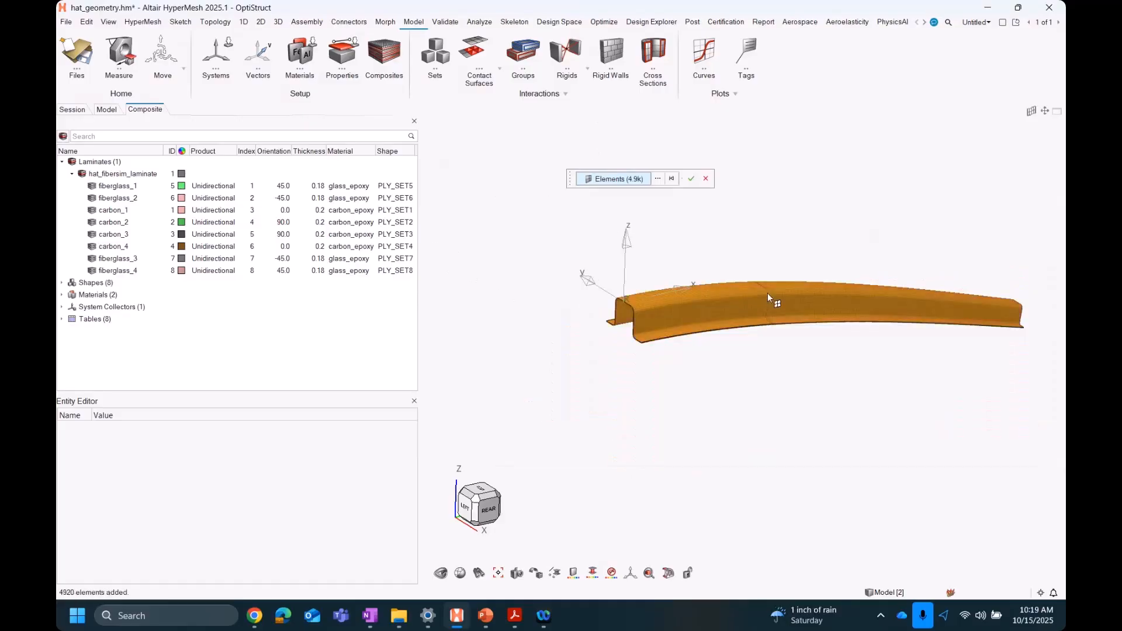
{"action": "left_click", "coordinate": [691, 178]}
Step: Apply the material orientation using the coordinate system at the beam's near end, inspect the element directions, and close the tool
{"action": "left_click", "coordinate": [526, 162]}
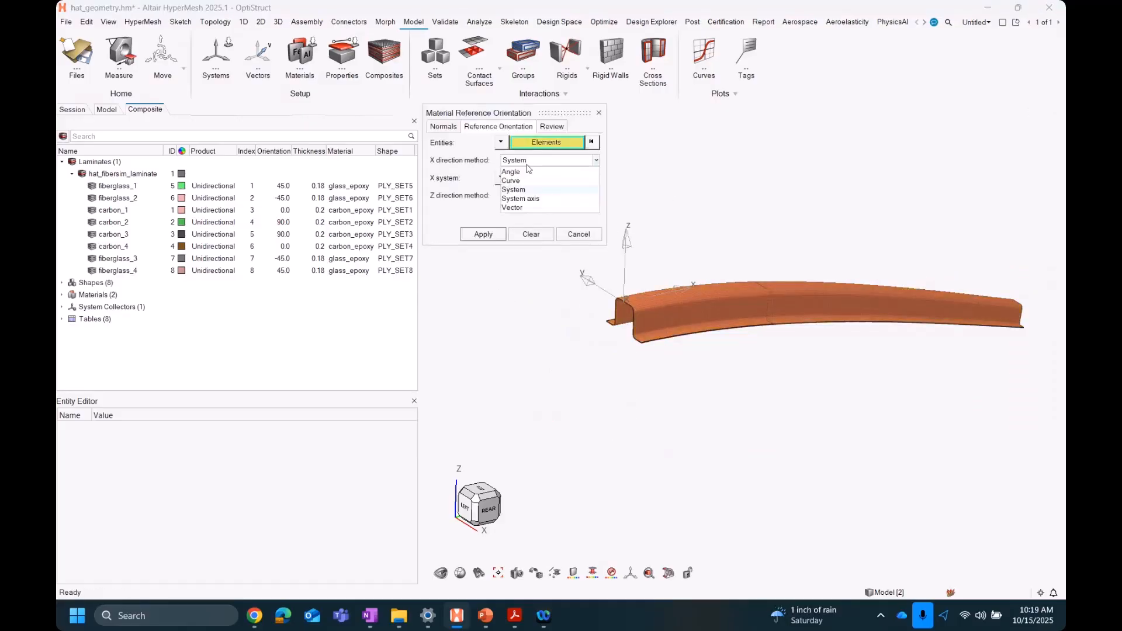
{"action": "left_click", "coordinate": [514, 189]}
{"action": "scroll", "coordinate": [591, 323], "scroll_direction": "up", "scroll_amount": 3}
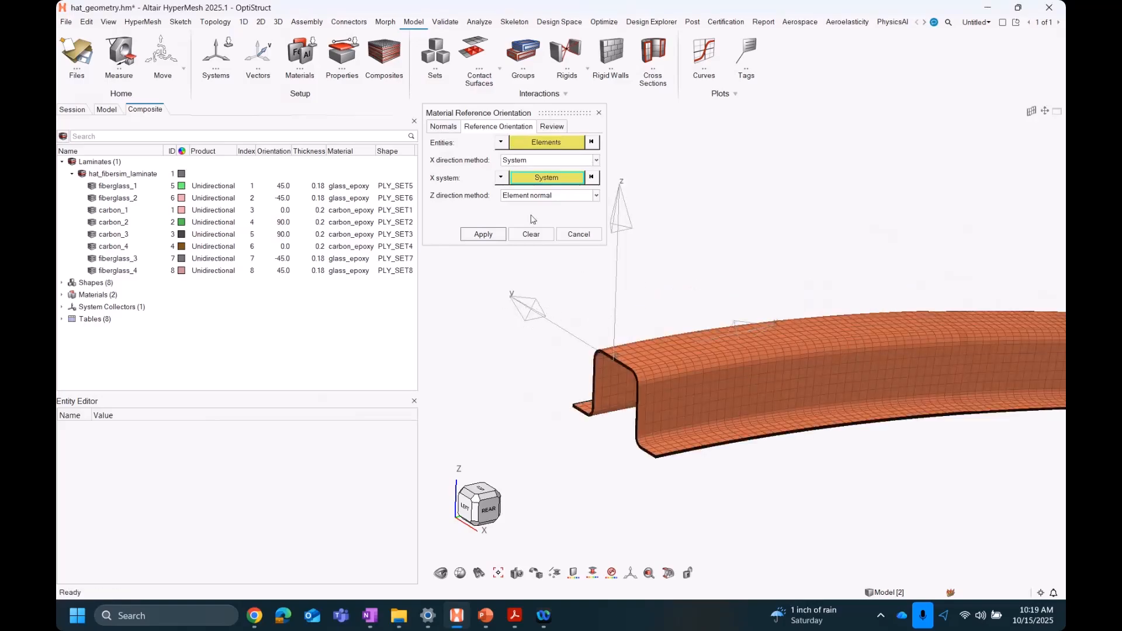
{"action": "left_click", "coordinate": [535, 180]}
{"action": "left_click", "coordinate": [612, 264]}
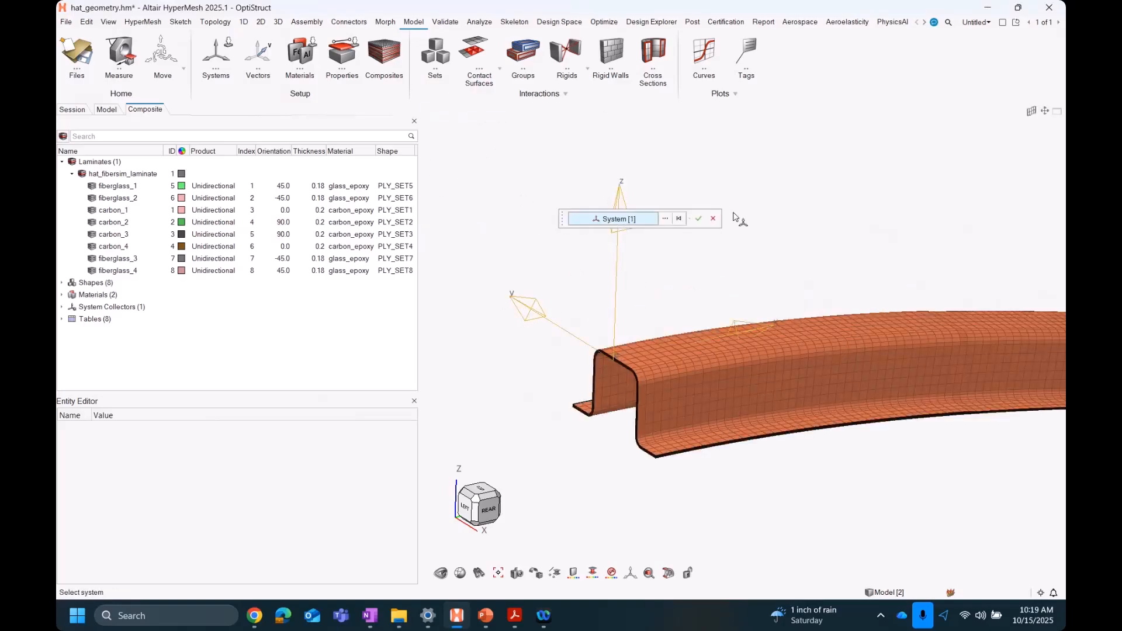
{"action": "left_click", "coordinate": [699, 219]}
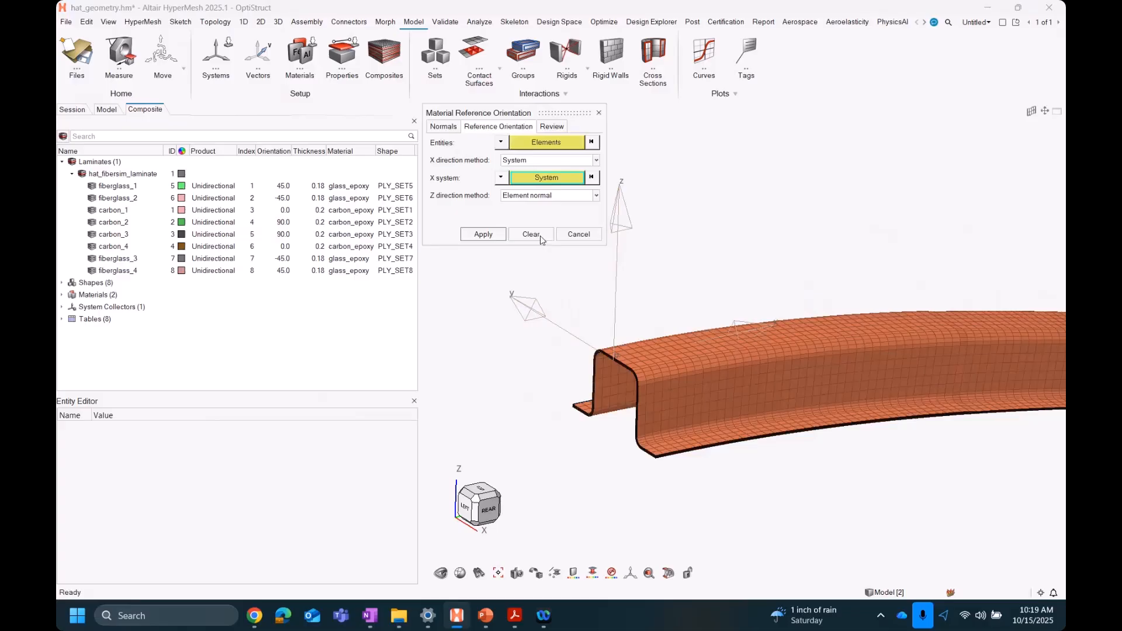
{"action": "left_click", "coordinate": [483, 234]}
{"action": "scroll", "coordinate": [559, 358], "scroll_direction": "up", "scroll_amount": 5}
{"action": "middle_click_drag", "start_coordinate": [560, 358], "coordinate": [570, 318]}
{"action": "scroll", "coordinate": [569, 318], "scroll_direction": "down", "scroll_amount": 8}
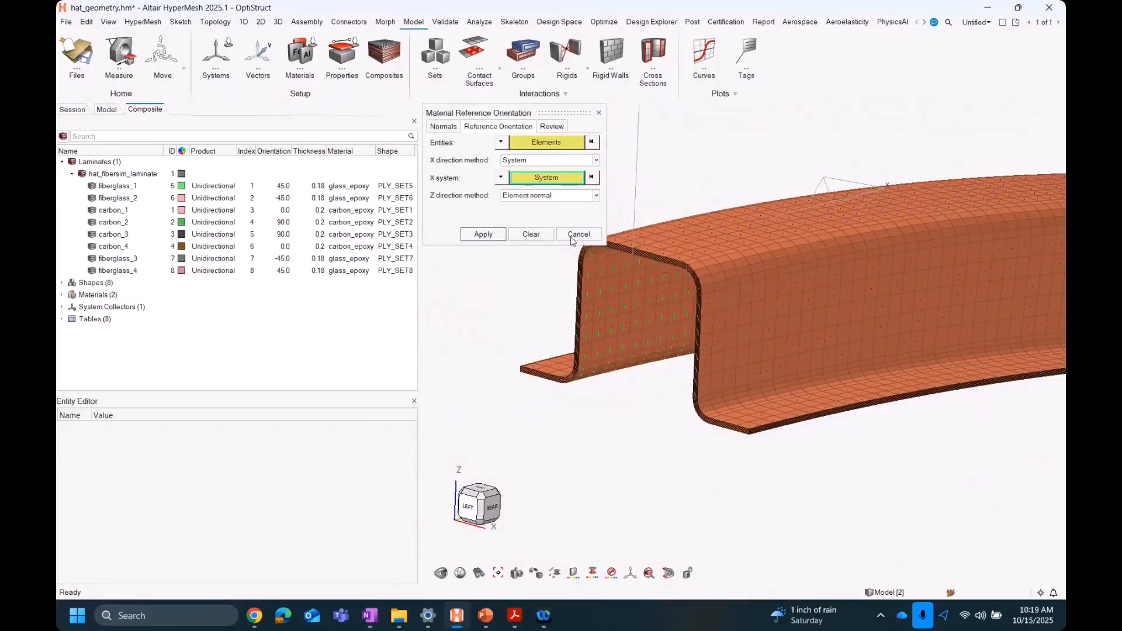
{"action": "left_click", "coordinate": [573, 236]}
{"action": "right_click_drag", "start_coordinate": [618, 419], "coordinate": [580, 436]}
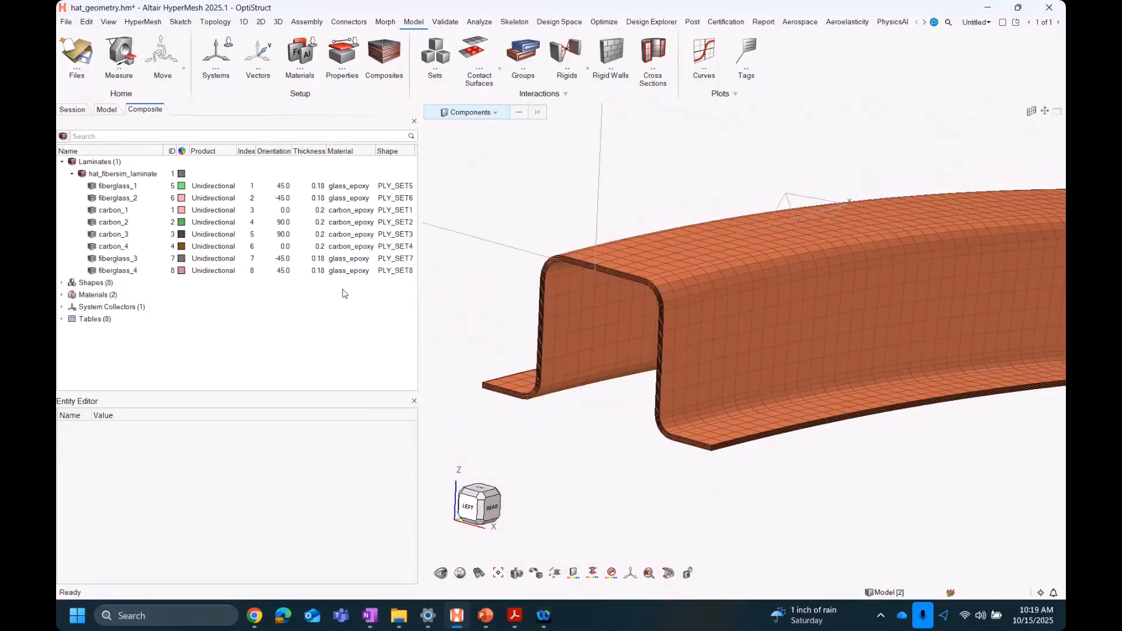
{"action": "right_click", "coordinate": [196, 355]}
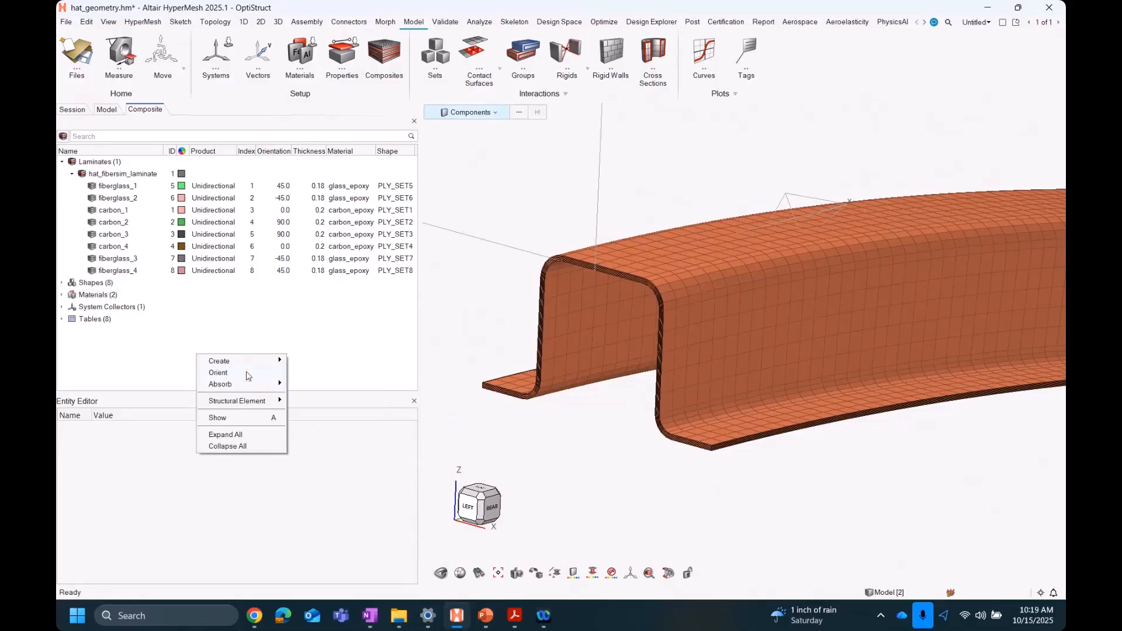
{"action": "mouse_move", "coordinate": [274, 401]}
{"action": "left_click", "coordinate": [356, 397]}
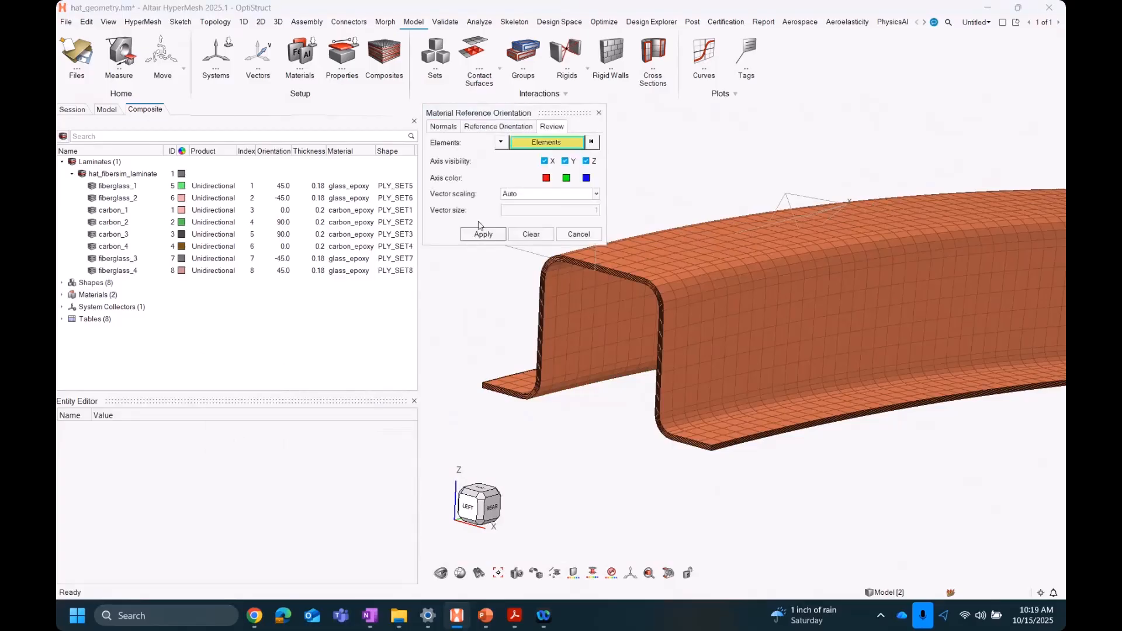
{"action": "left_click", "coordinate": [579, 234]}
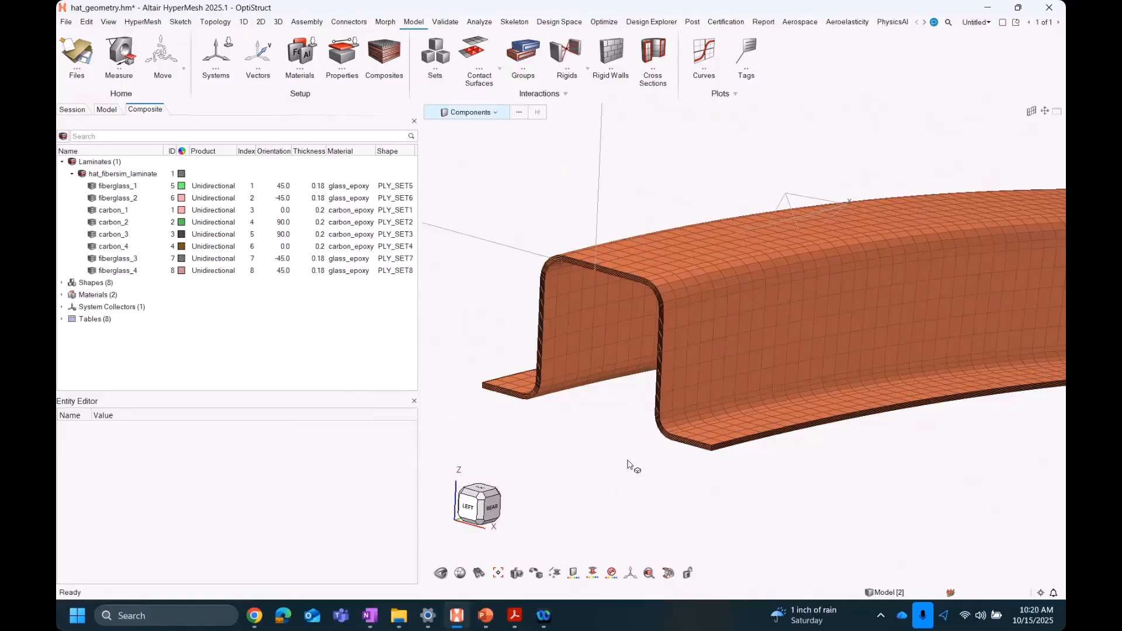
Step: Display the Ply 1 Direction orientation vectors of the carbon_2 ply and inspect them on the hat section
{"action": "scroll", "coordinate": [643, 464], "scroll_direction": "up", "scroll_amount": 5}
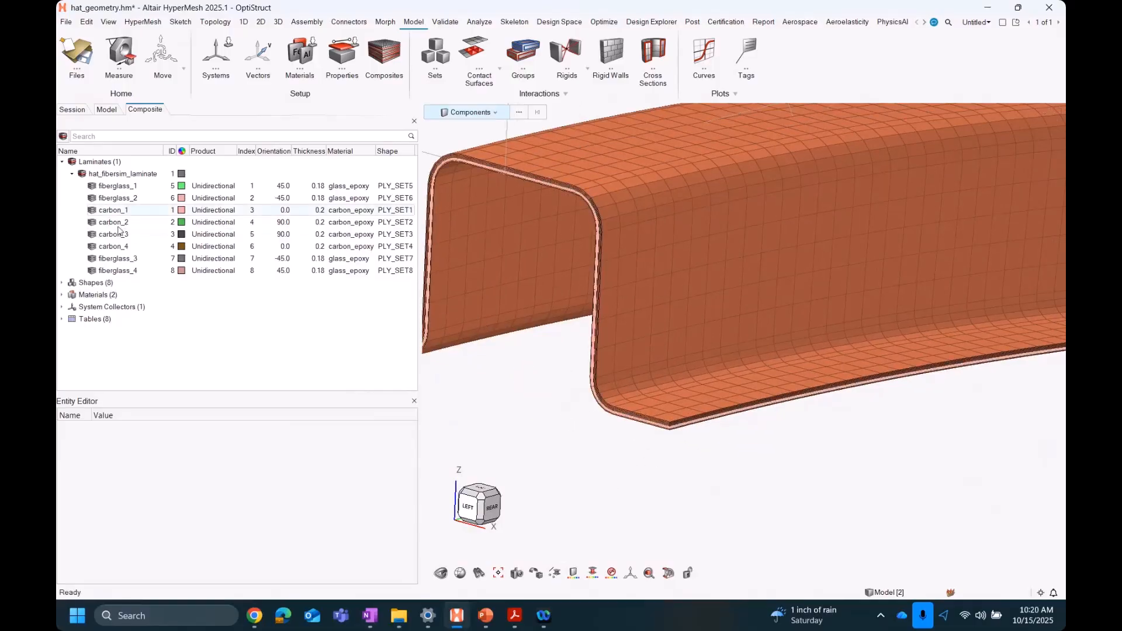
{"action": "left_click", "coordinate": [117, 227]}
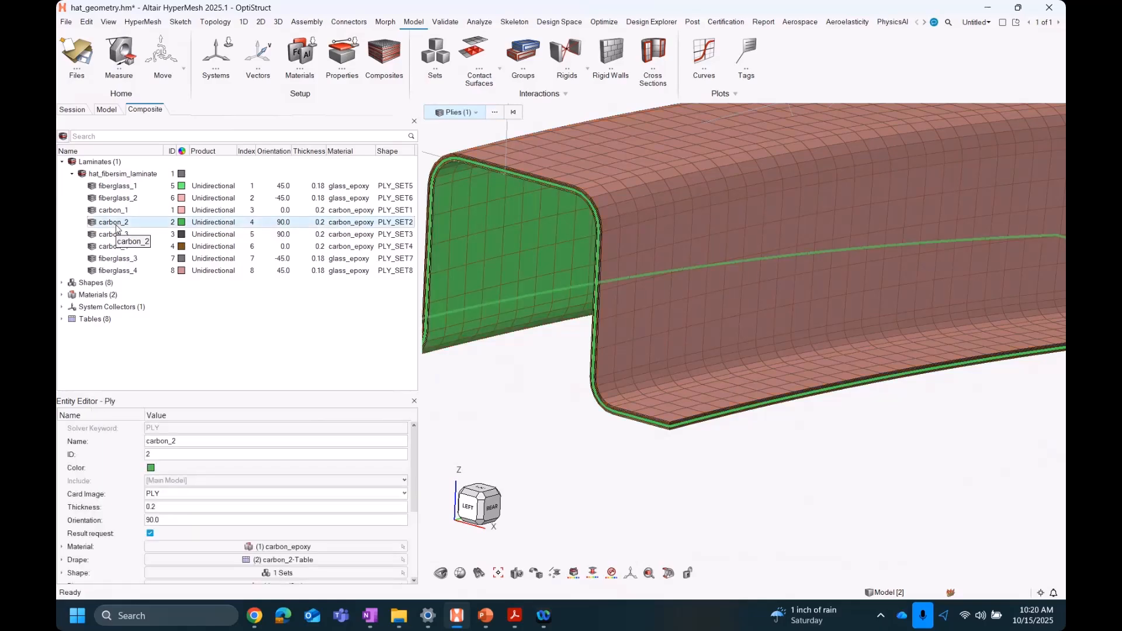
{"action": "right_click", "coordinate": [117, 227]}
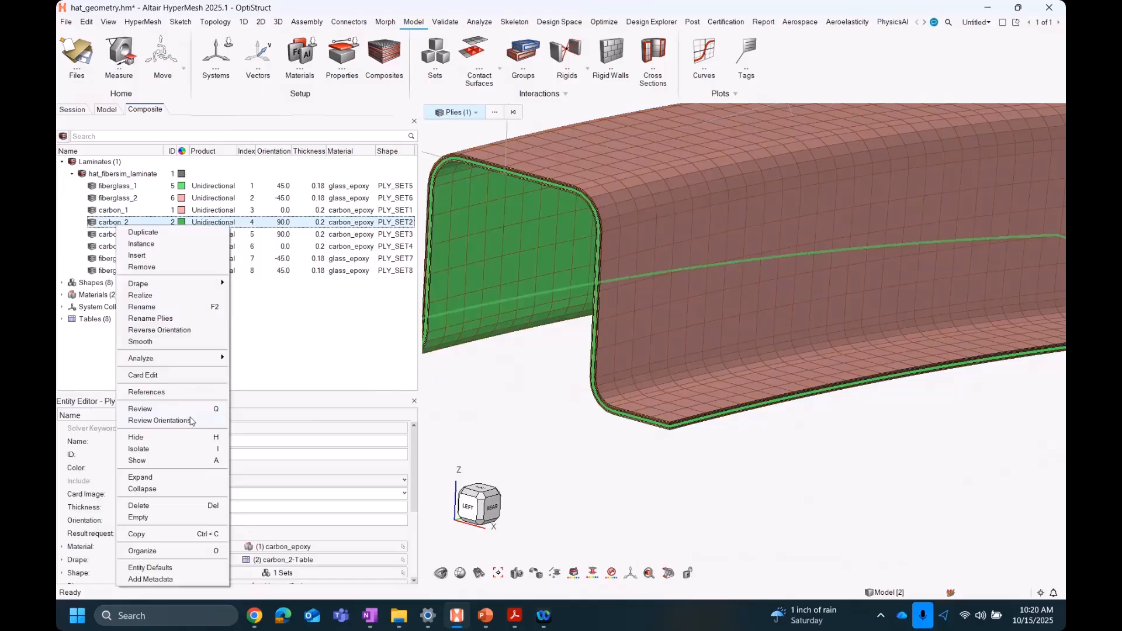
{"action": "mouse_move", "coordinate": [192, 422]}
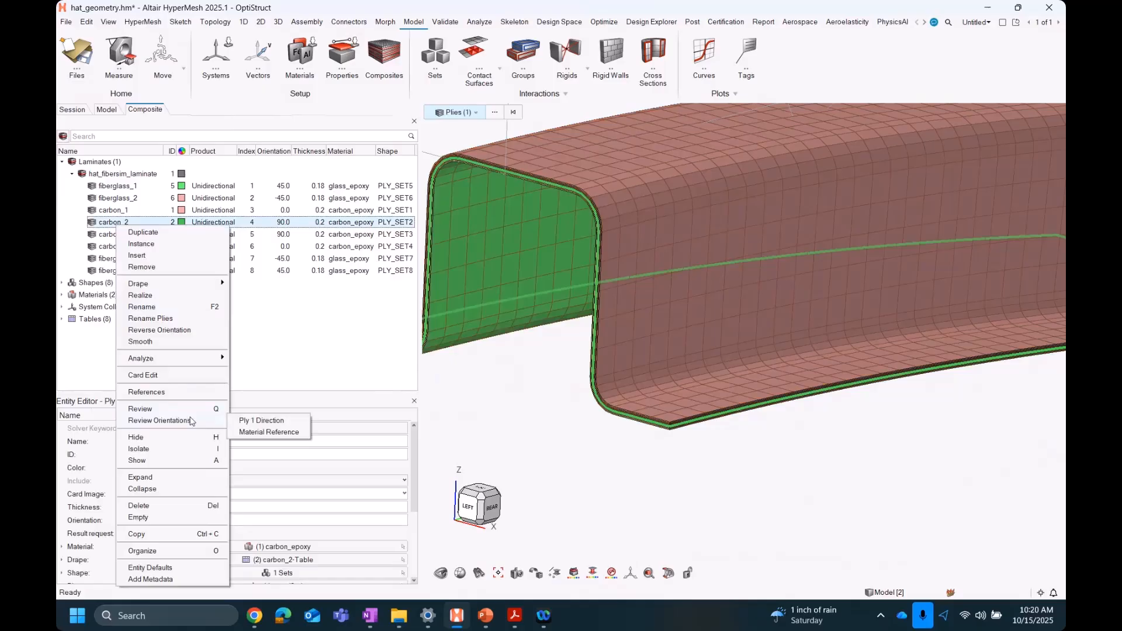
{"action": "left_click", "coordinate": [279, 423]}
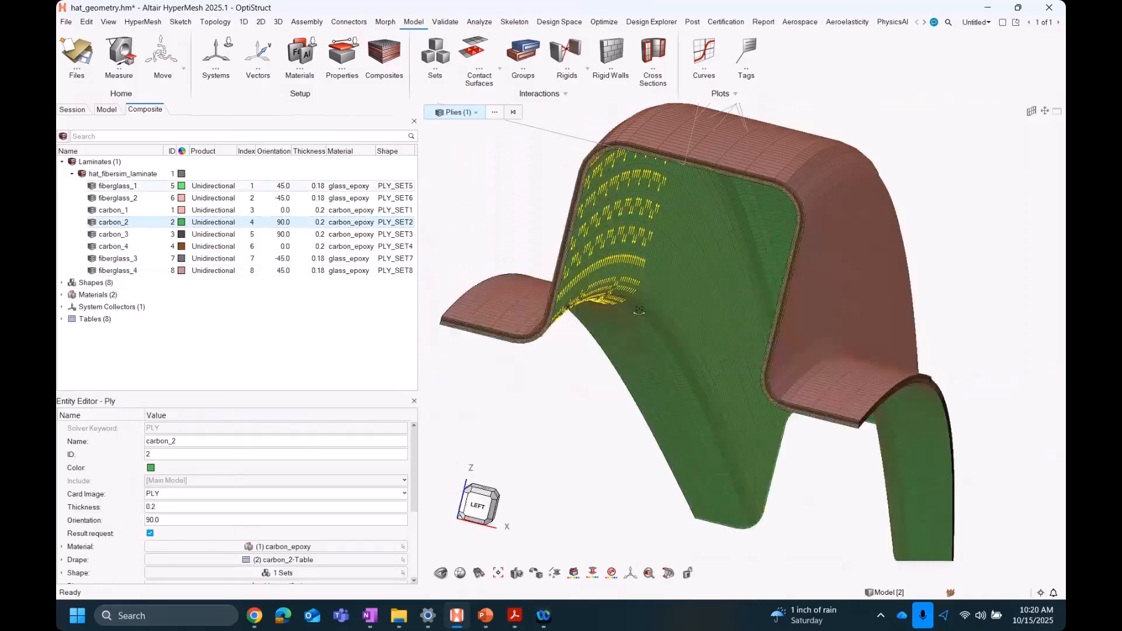
{"action": "mouse_move", "coordinate": [629, 310]}
{"action": "middle_mouse_down"}
{"action": "mouse_move", "coordinate": [602, 257]}
{"action": "mouse_move", "coordinate": [575, 272]}
{"action": "mouse_move", "coordinate": [587, 292]}
{"action": "mouse_move", "coordinate": [573, 303]}
{"action": "mouse_move", "coordinate": [604, 287]}
{"action": "mouse_move", "coordinate": [645, 303]}
{"action": "mouse_move", "coordinate": [582, 326]}
{"action": "mouse_move", "coordinate": [424, 326]}
{"action": "middle_mouse_up"}
Step: Highlight the carbon_4, fiberglass_4 and fiberglass_3 plies one after another to examine their place in the layup
{"action": "left_click", "coordinate": [129, 248]}
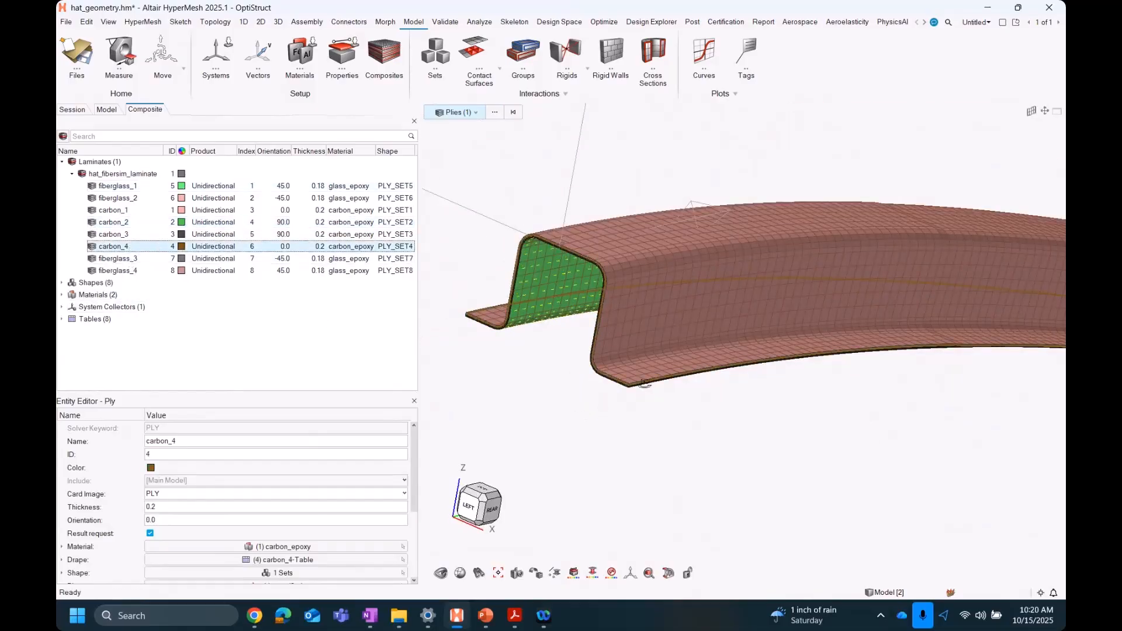
{"action": "middle_click_drag", "start_coordinate": [644, 383], "coordinate": [644, 236]}
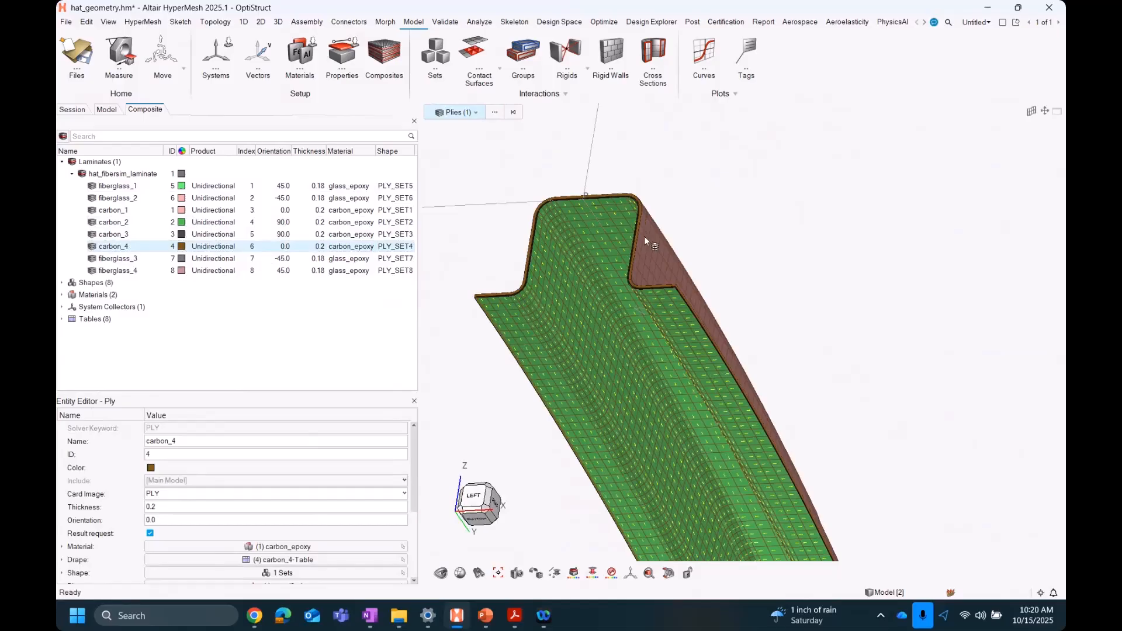
{"action": "left_click", "coordinate": [134, 273]}
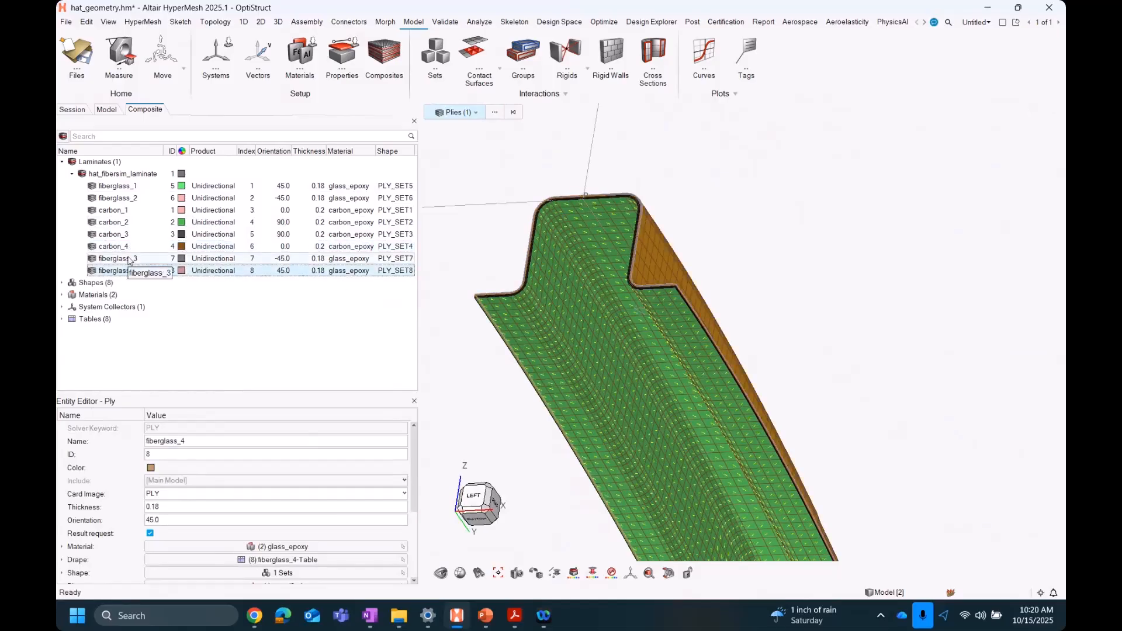
{"action": "left_click", "coordinate": [129, 260]}
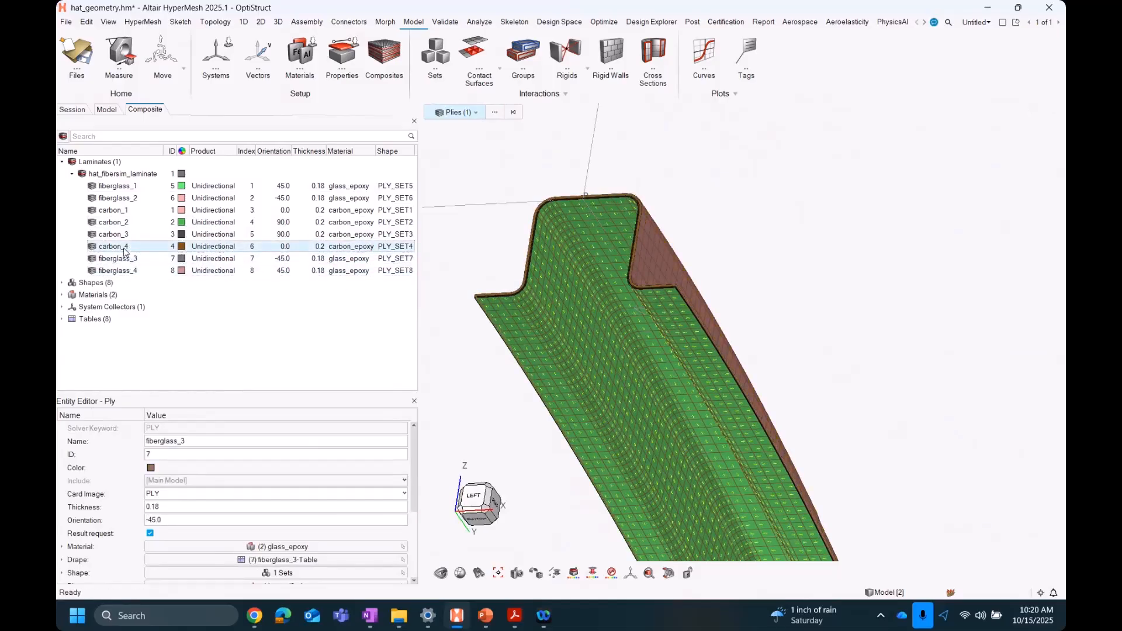
{"action": "left_click", "coordinate": [129, 246]}
{"action": "left_click", "coordinate": [129, 272]}
Step: Turn off the Ply 1 Direction orientation review with the fiberglass_4 ply selected
{"action": "right_click", "coordinate": [130, 273]}
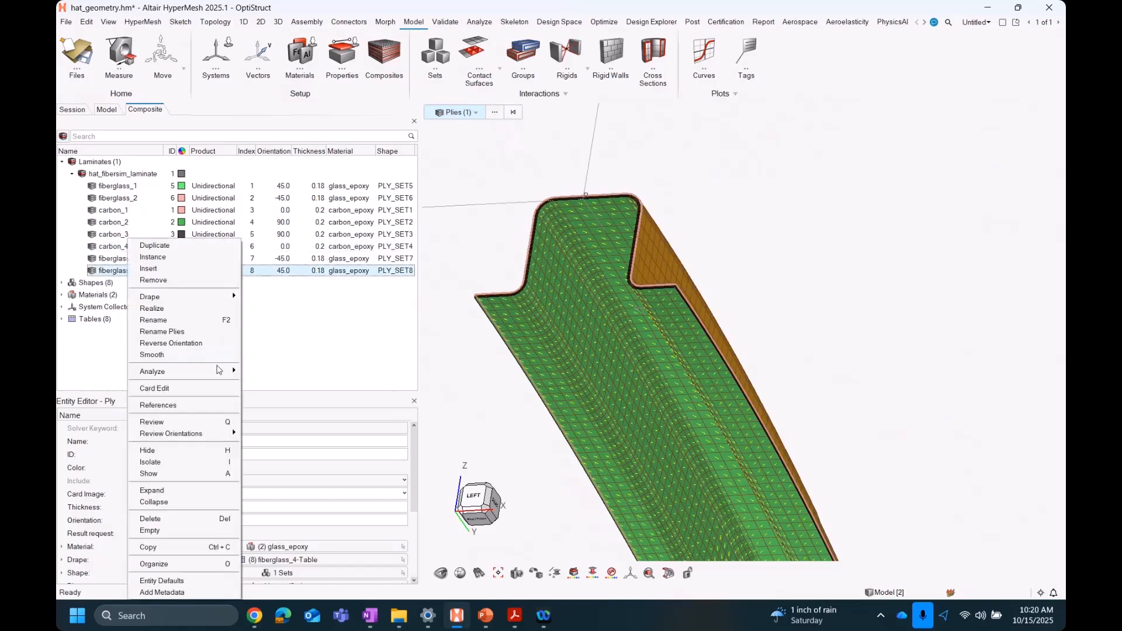
{"action": "mouse_move", "coordinate": [216, 435]}
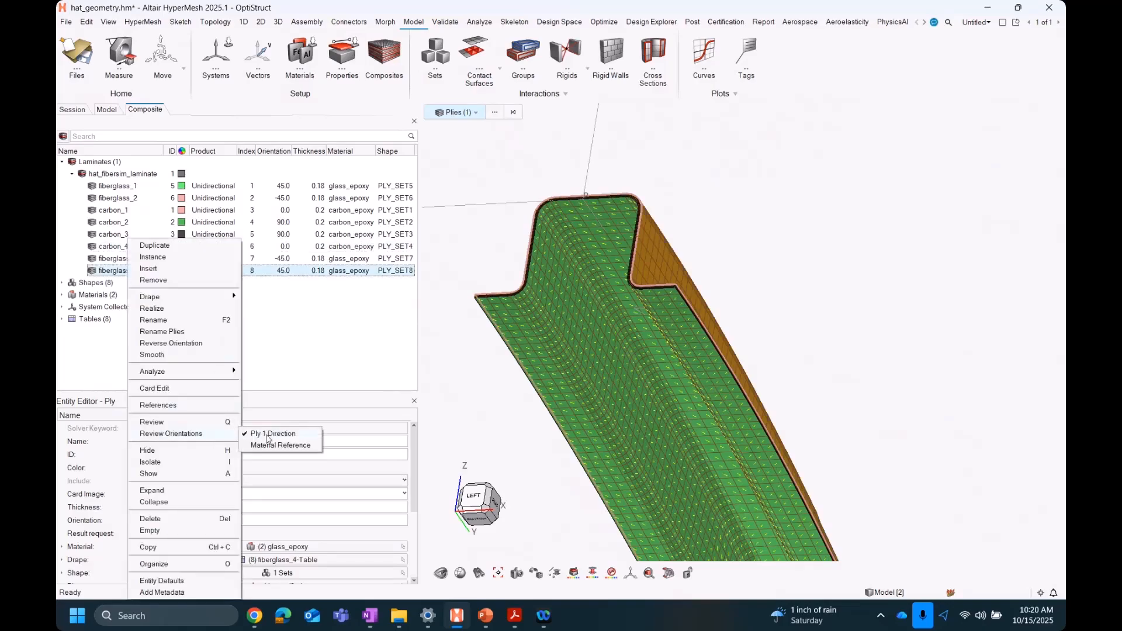
{"action": "left_click", "coordinate": [268, 439]}
{"action": "middle_click_drag", "start_coordinate": [591, 351], "coordinate": [700, 334]}
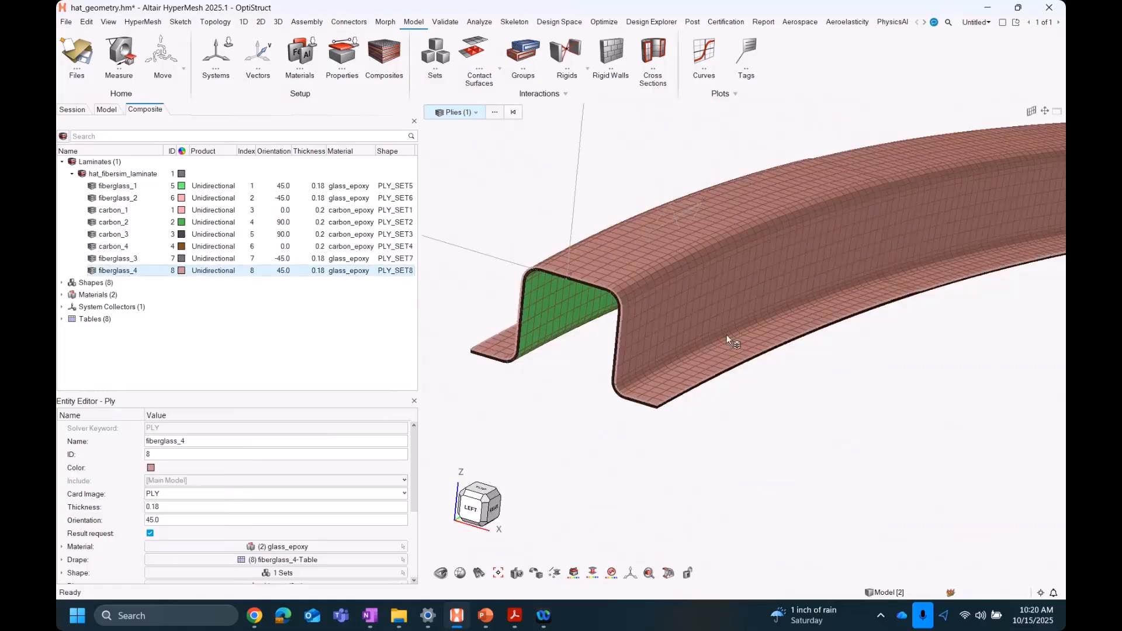
{"action": "middle_click_drag", "start_coordinate": [754, 449], "coordinate": [695, 176]}
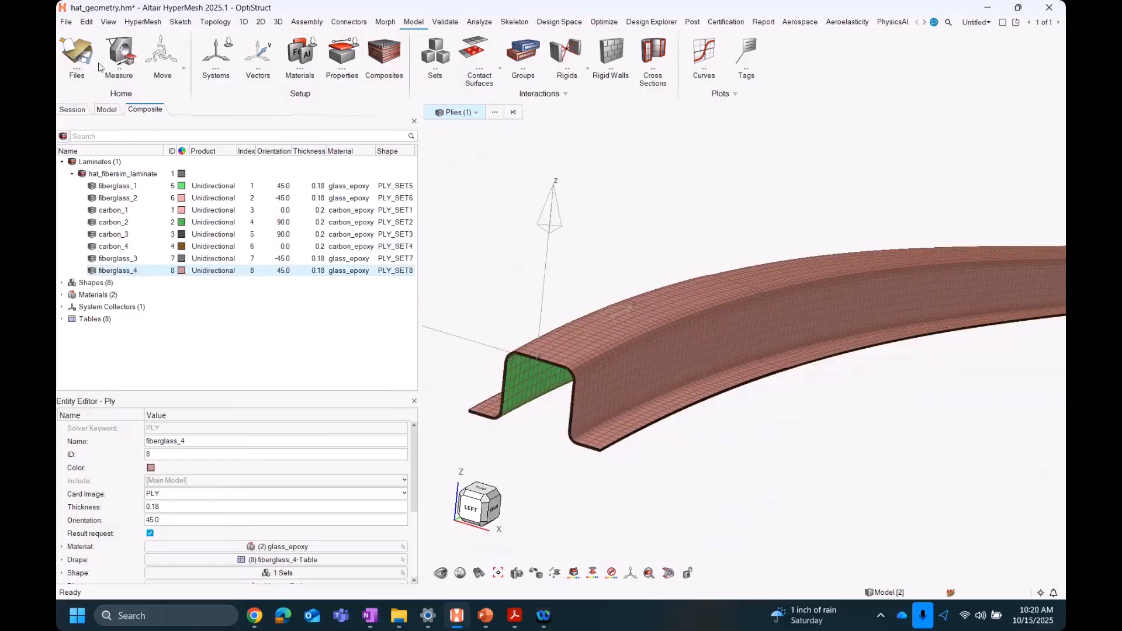
Step: Discard the current model without saving and try to open hat_catia.CATPart as a new geometry model with composites included
{"action": "left_click", "coordinate": [69, 49]}
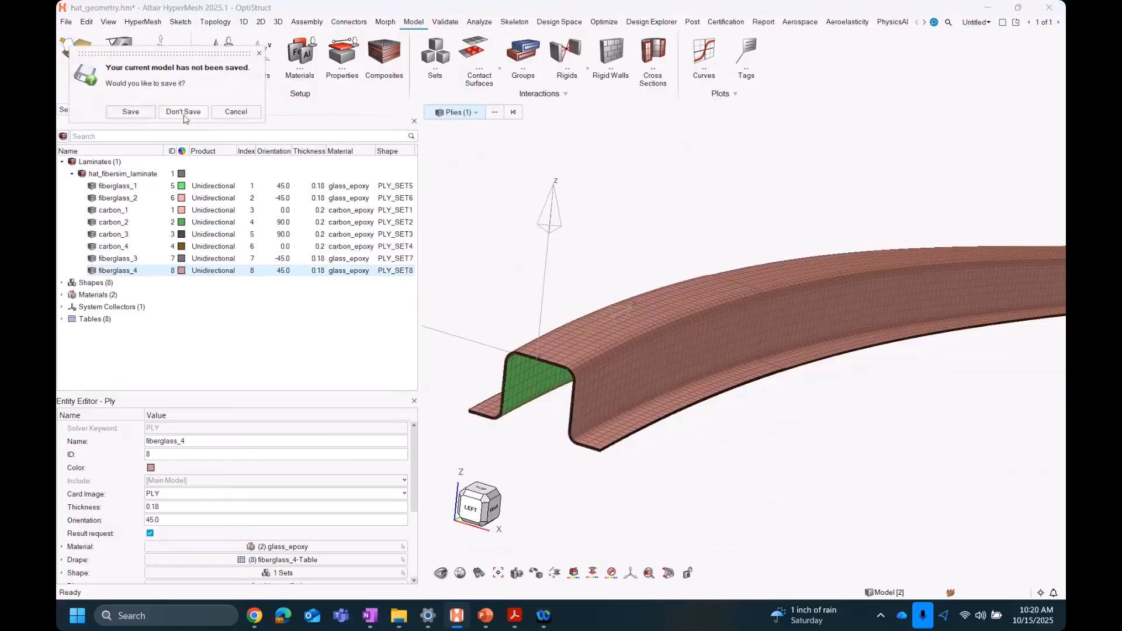
{"action": "left_click", "coordinate": [181, 112]}
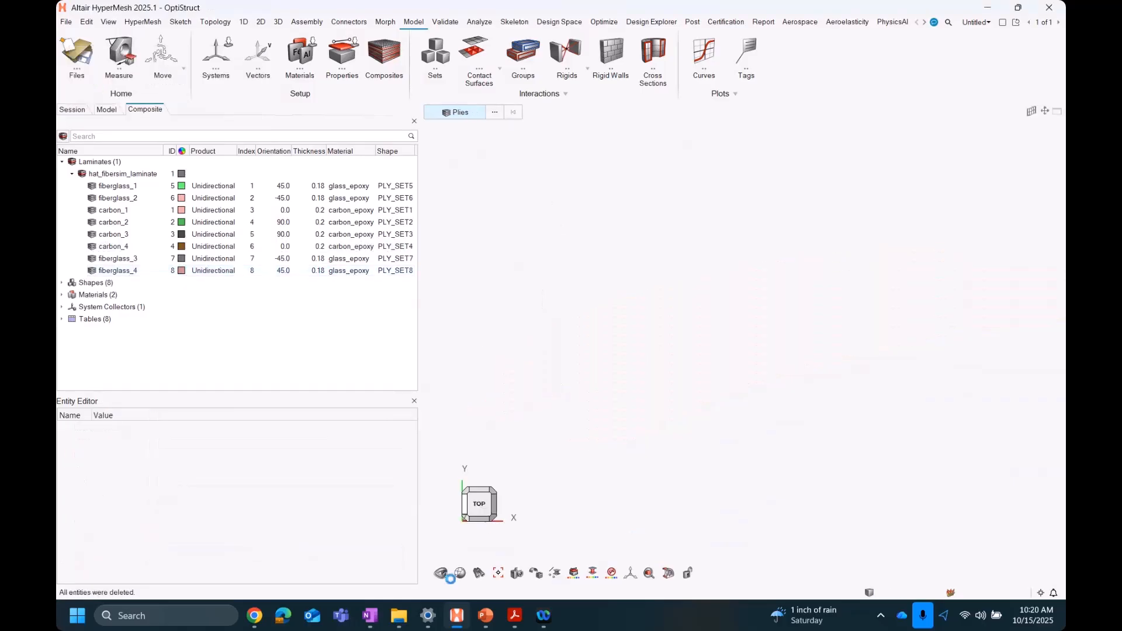
{"action": "left_click", "coordinate": [397, 617]}
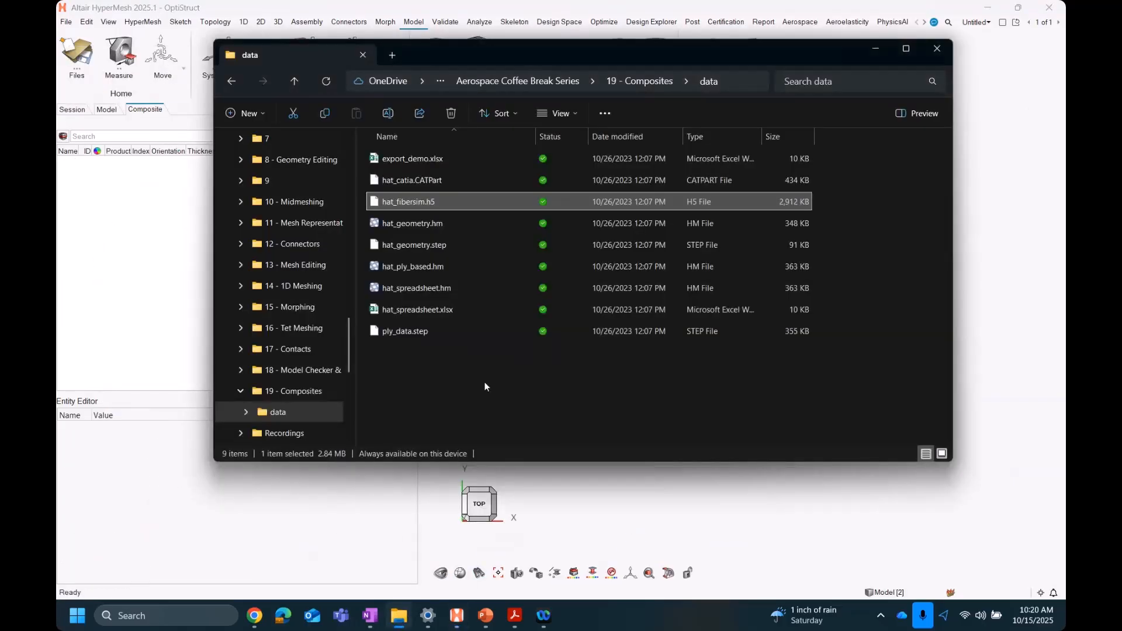
{"action": "left_click", "coordinate": [431, 182]}
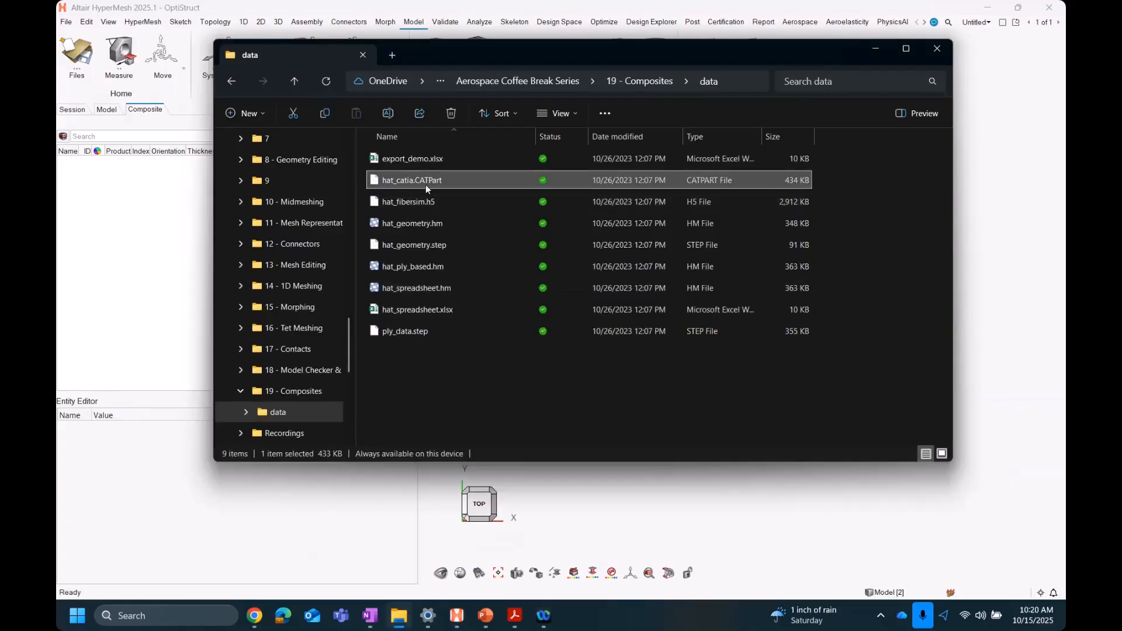
{"action": "left_click_drag", "start_coordinate": [808, 292], "coordinate": [1017, 336]}
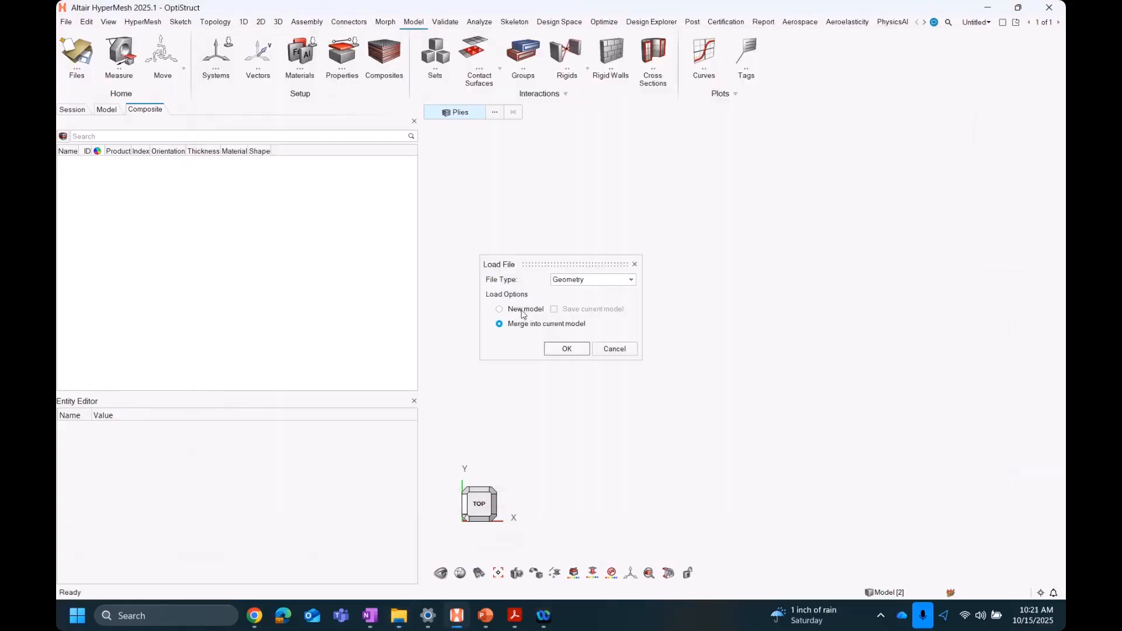
{"action": "left_click", "coordinate": [524, 310]}
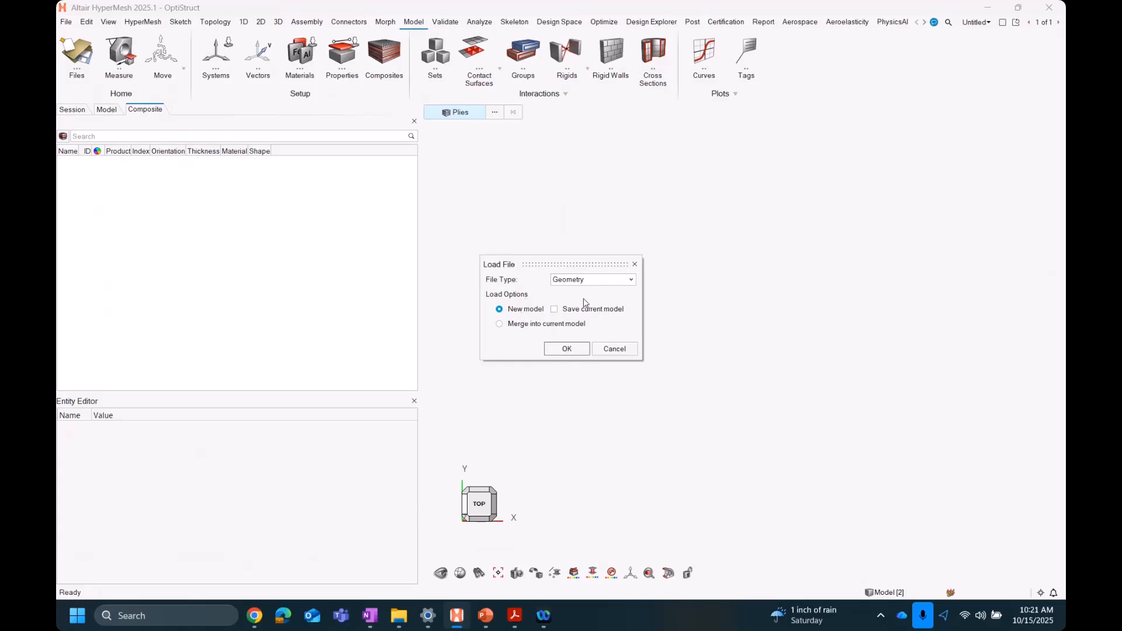
{"action": "left_click", "coordinate": [566, 349]}
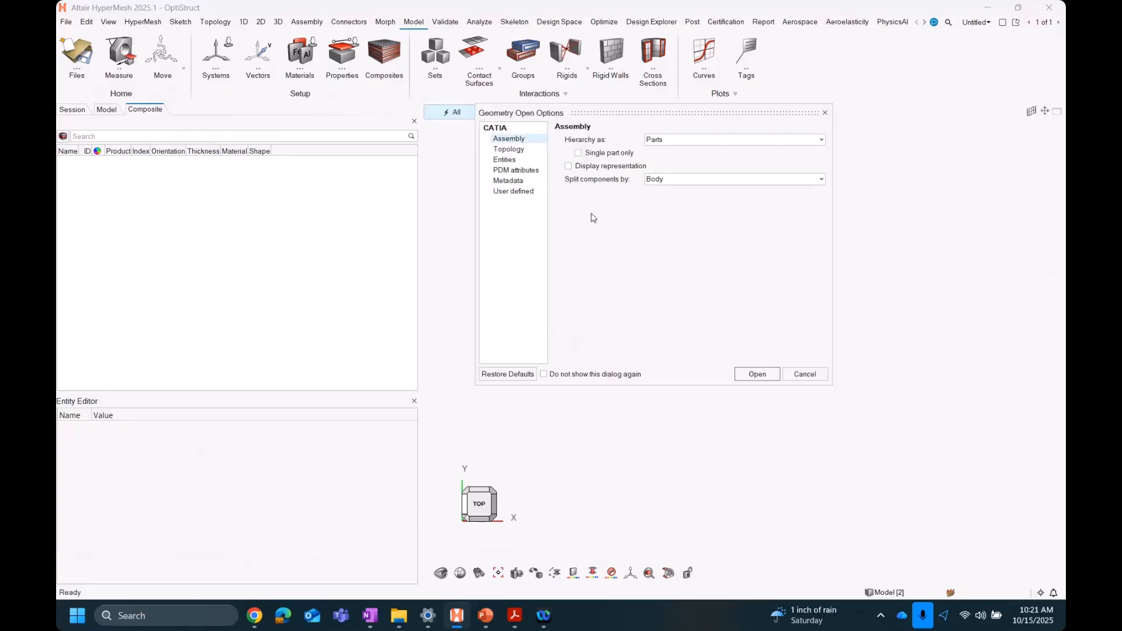
{"action": "left_click", "coordinate": [522, 164]}
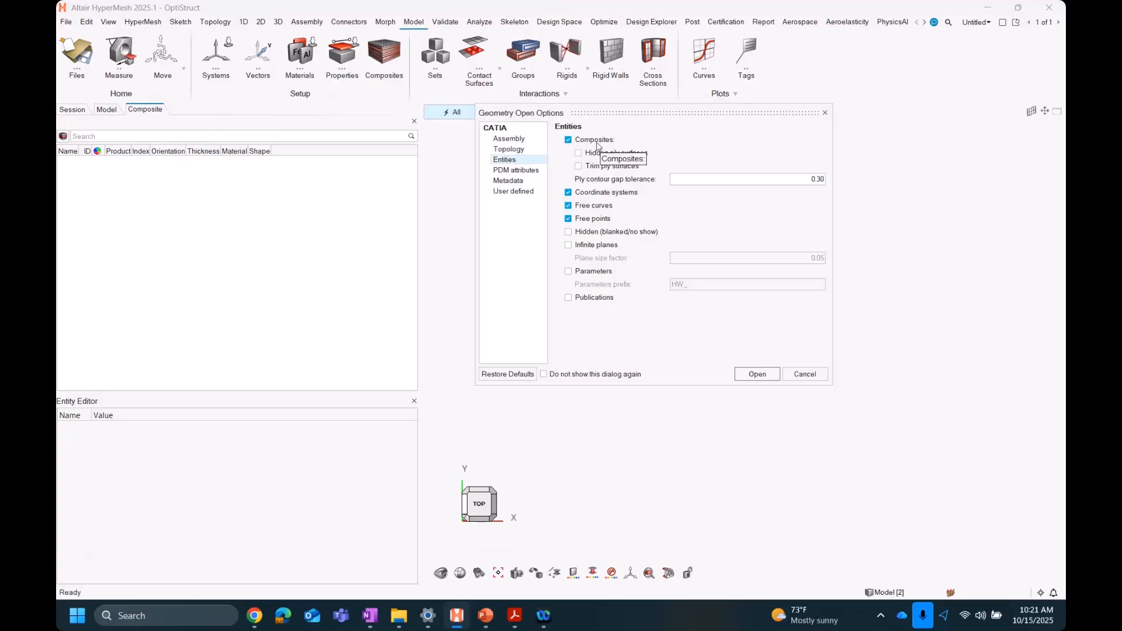
{"action": "left_click", "coordinate": [757, 374]}
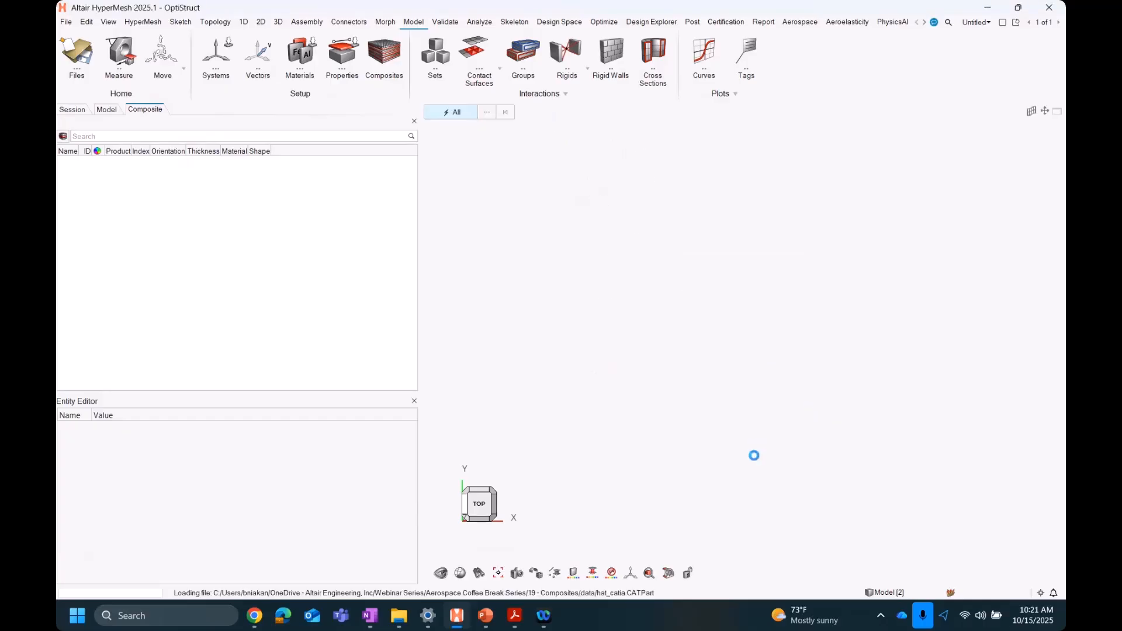
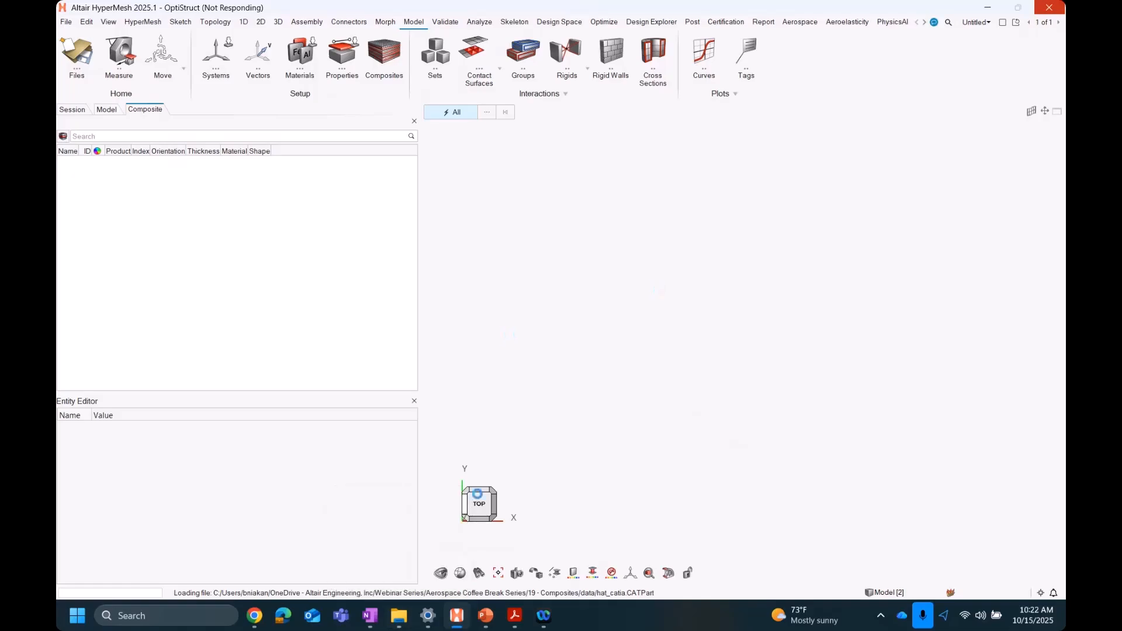
Step: Launch another HyperMesh 2025.1 instance and create a new HyperMesh session with the OptiStruct profile
{"action": "mouse_move", "coordinate": [408, 628]}
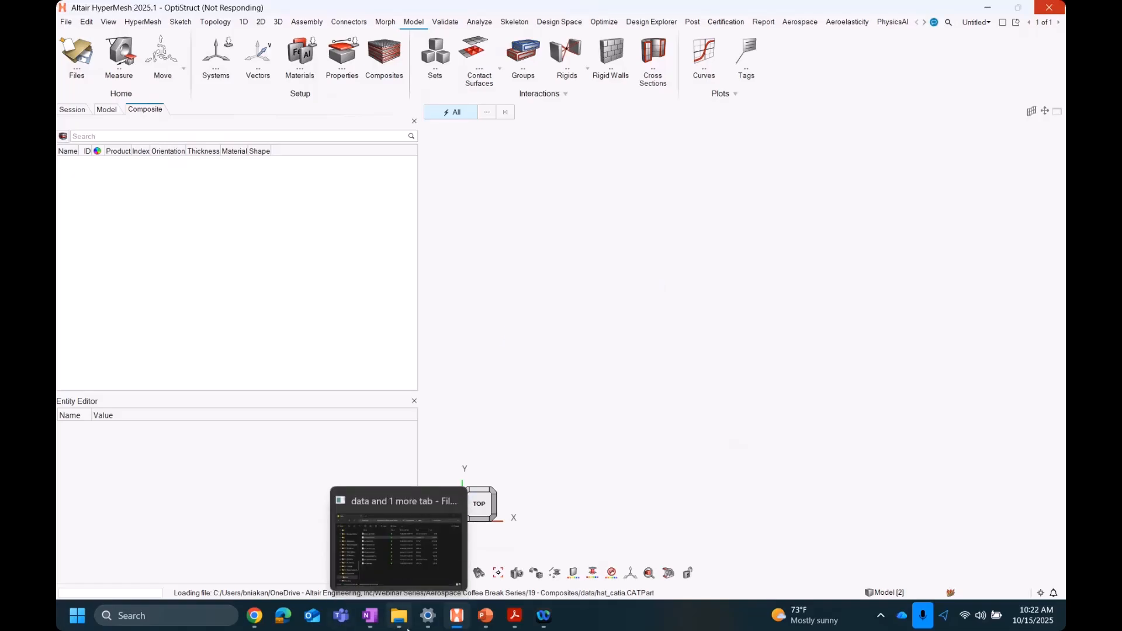
{"action": "left_click", "coordinate": [76, 615]}
{"action": "left_click", "coordinate": [111, 240]}
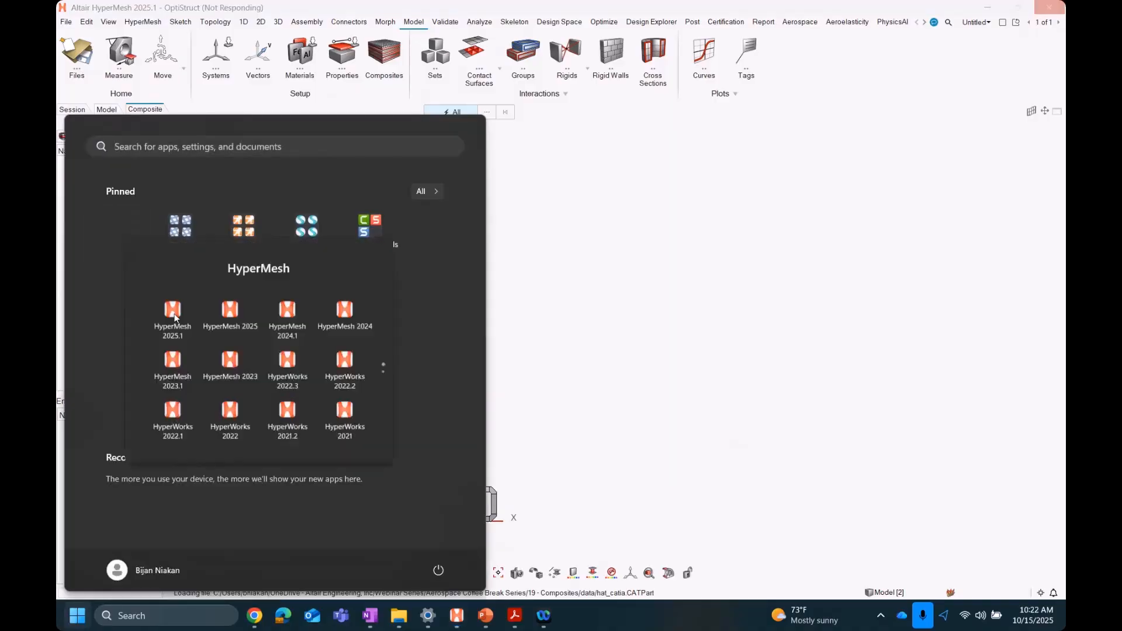
{"action": "left_click", "coordinate": [181, 325]}
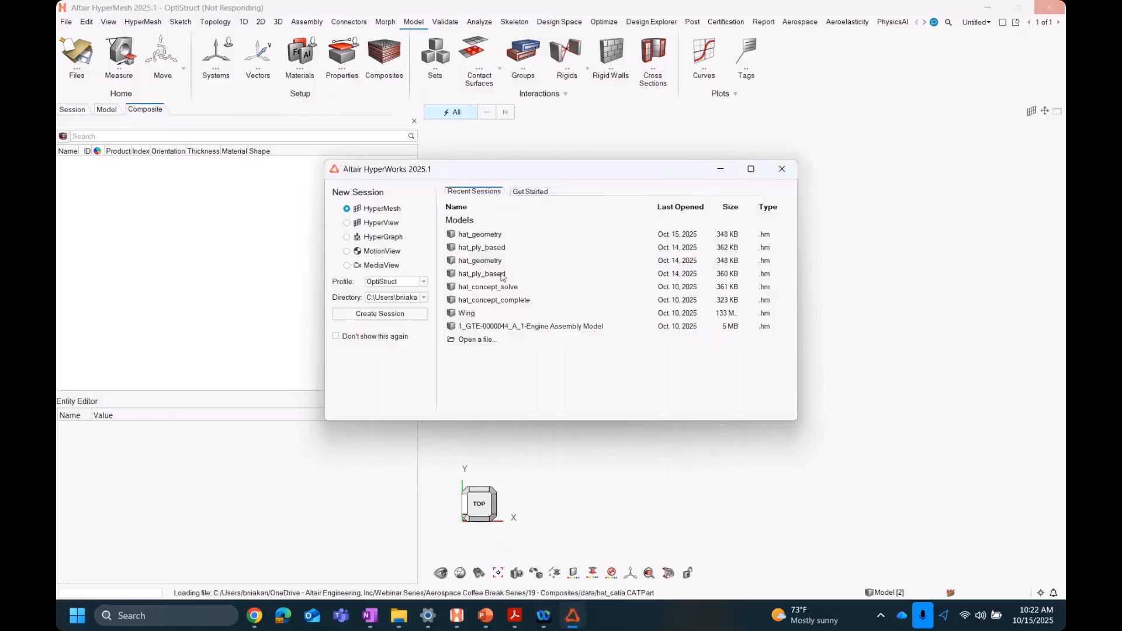
{"action": "left_click", "coordinate": [386, 314]}
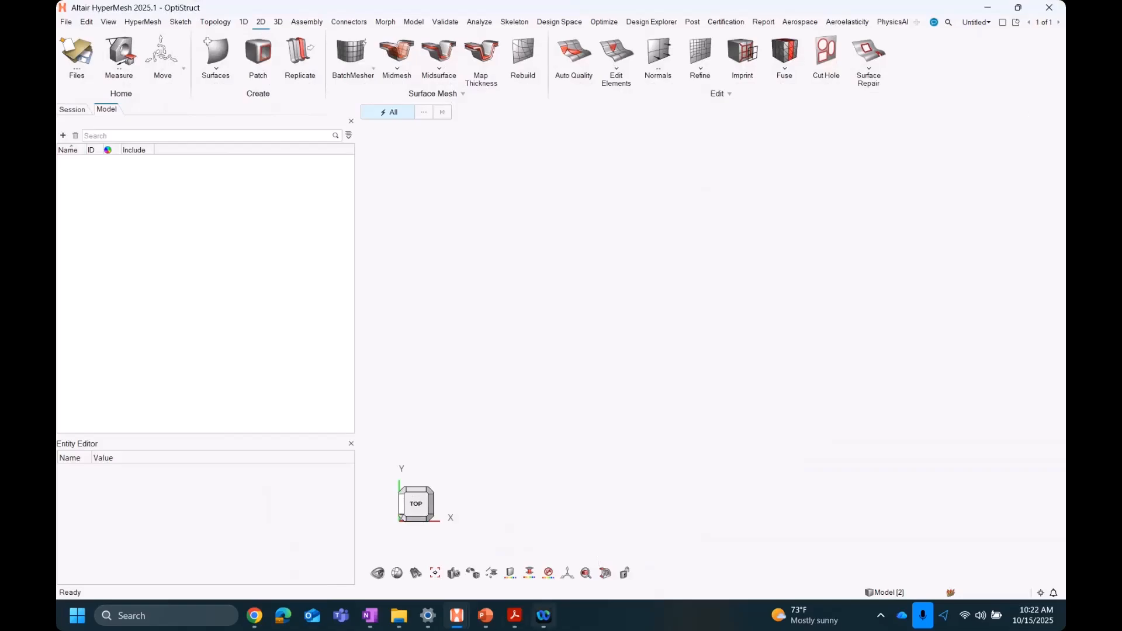
Step: Open hat_catia.CATPart from the data folder in the new session, with the Composites entities option enabled
{"action": "mouse_move", "coordinate": [457, 616]}
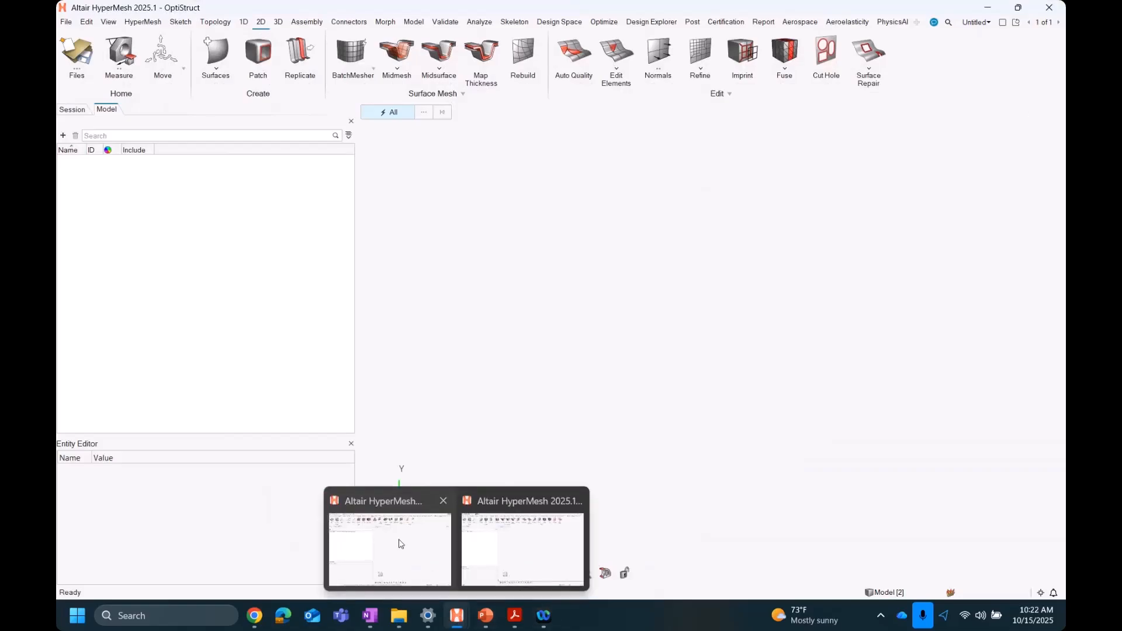
{"action": "left_click", "coordinate": [399, 616]}
{"action": "left_click_drag", "start_coordinate": [421, 177], "coordinate": [1024, 234]}
{"action": "left_click", "coordinate": [557, 349]}
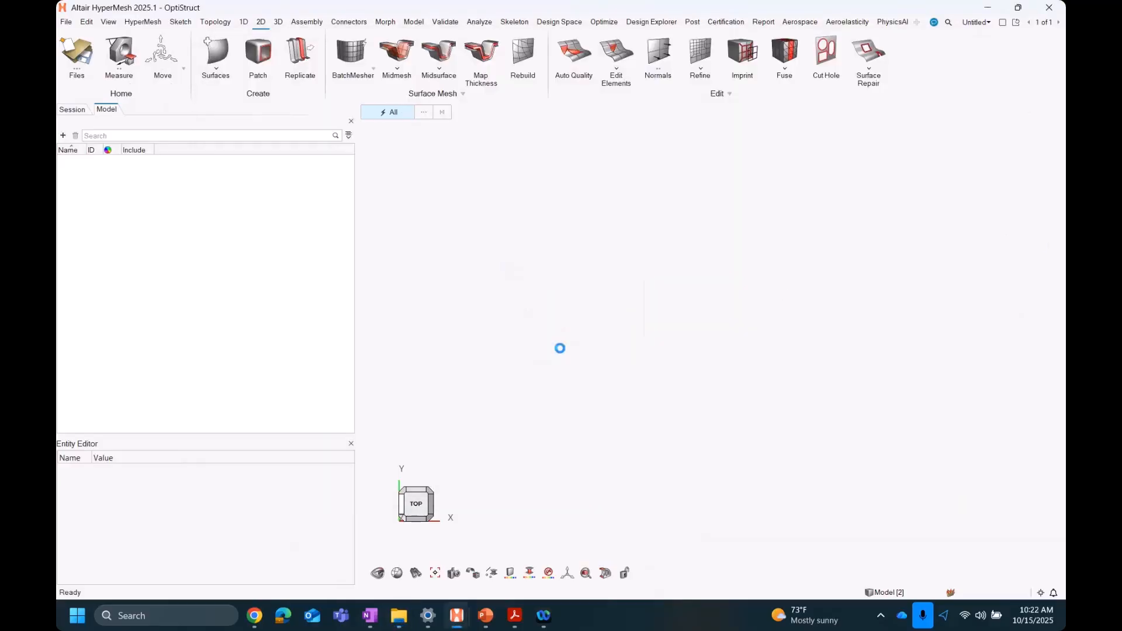
{"action": "left_click", "coordinate": [452, 162]}
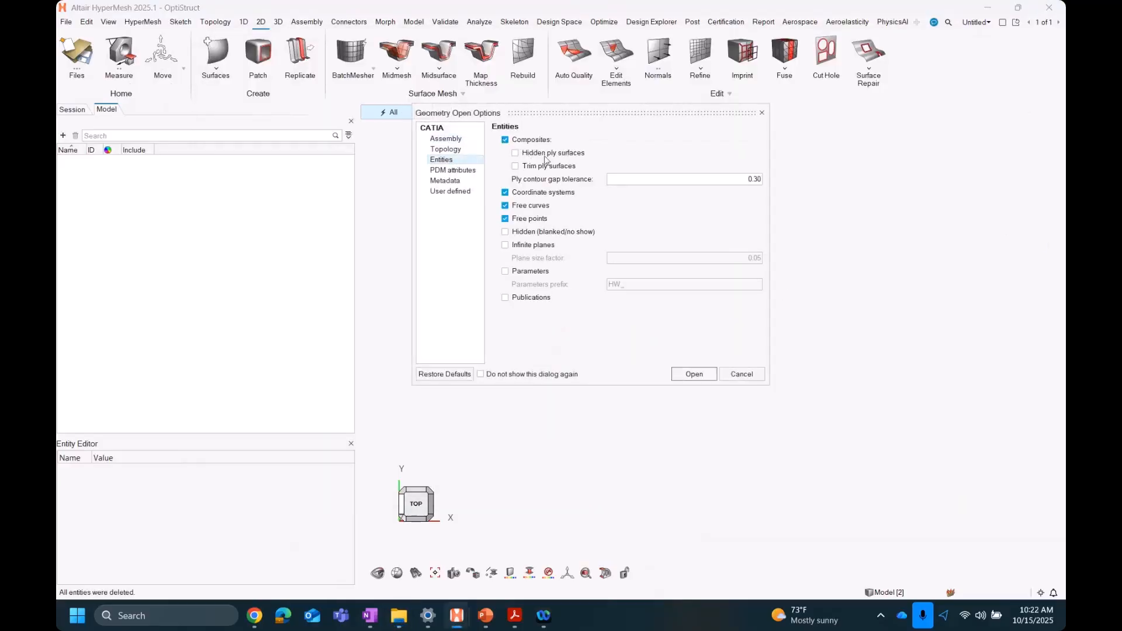
{"action": "left_click", "coordinate": [694, 375]}
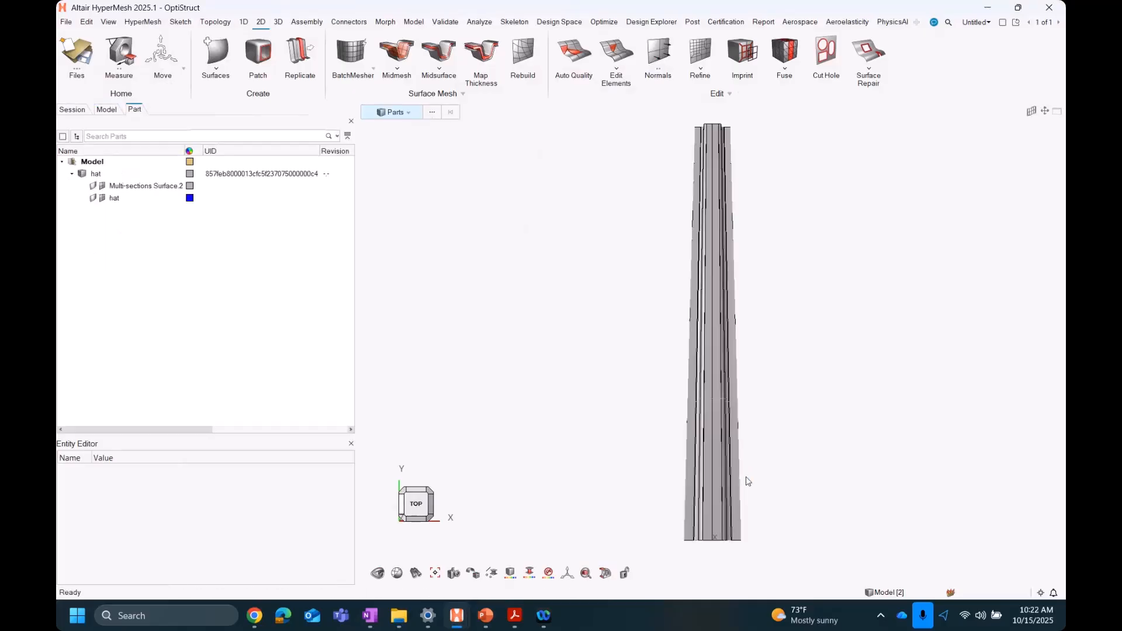
{"action": "middle_click_drag", "start_coordinate": [543, 405], "coordinate": [696, 446]}
{"action": "middle_click_drag", "start_coordinate": [624, 468], "coordinate": [680, 366]}
{"action": "right_click_drag", "start_coordinate": [680, 366], "coordinate": [693, 314]}
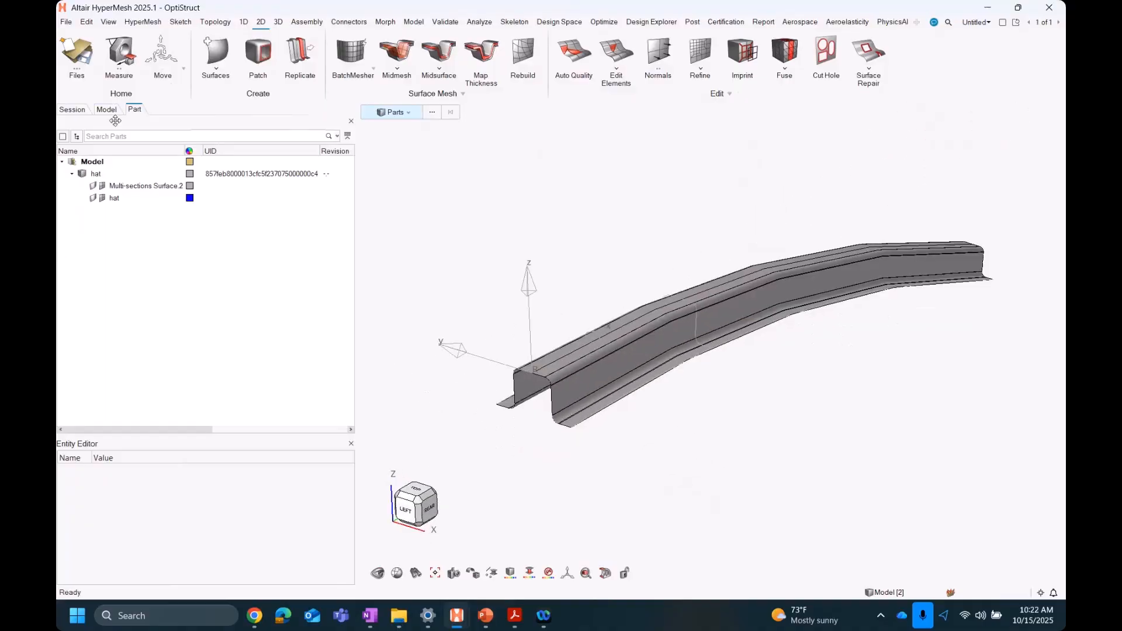
Step: Close the Part browser and list the STACK_1 laminate's plies in the Composite browser, widened to show every ply column
{"action": "left_click", "coordinate": [351, 122]}
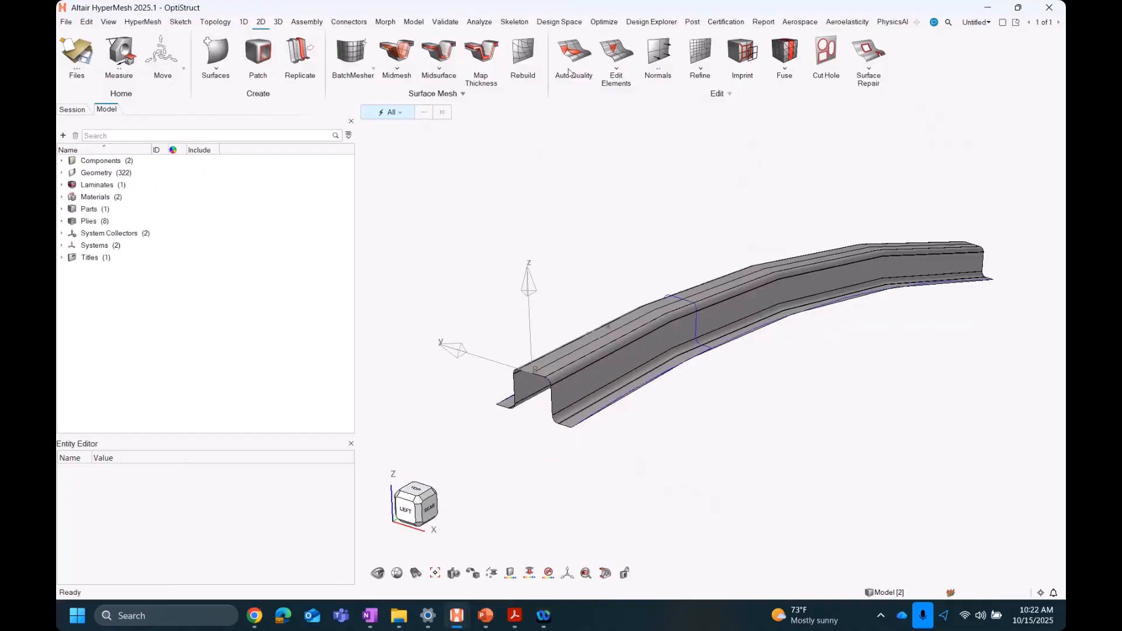
{"action": "left_click", "coordinate": [415, 22]}
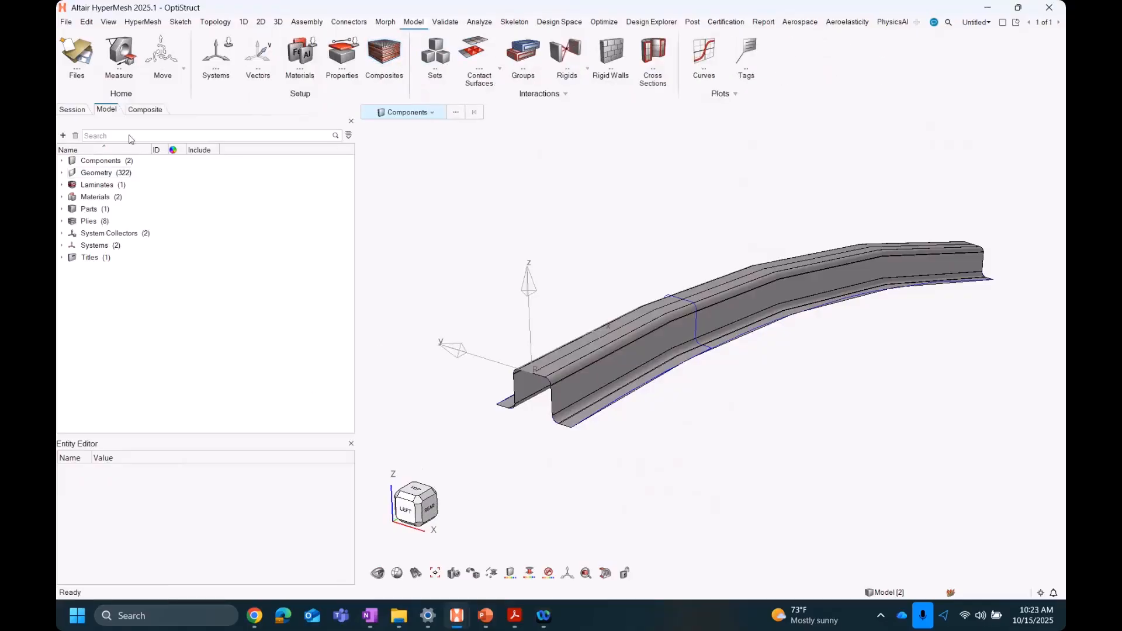
{"action": "left_click", "coordinate": [145, 109]}
{"action": "left_click", "coordinate": [62, 162]}
{"action": "left_click", "coordinate": [72, 174]}
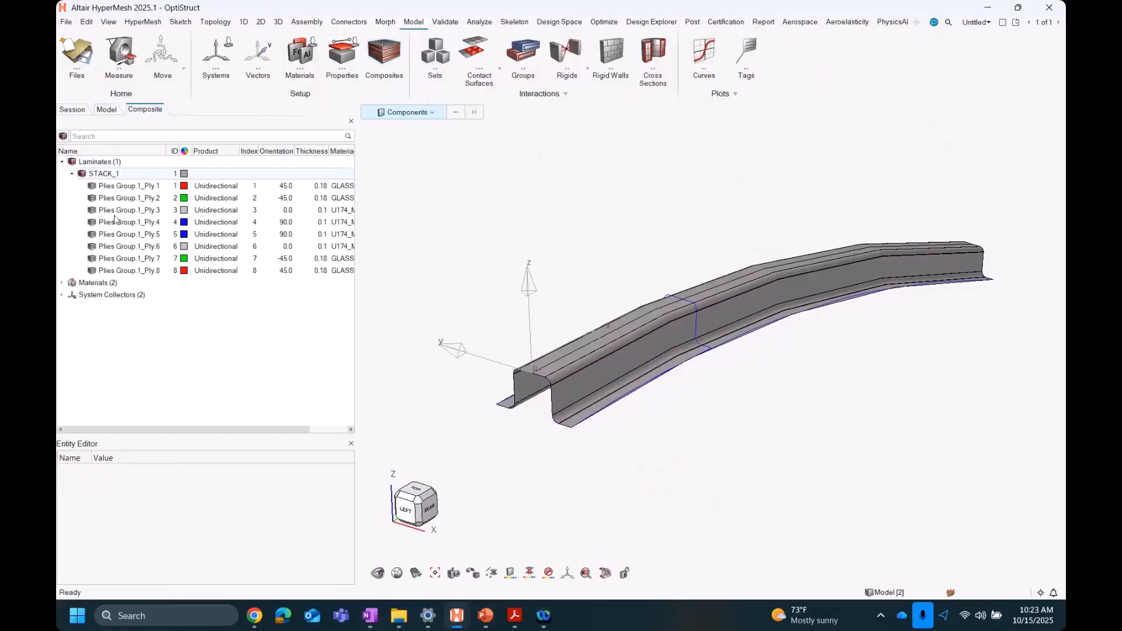
{"action": "left_click_drag", "start_coordinate": [357, 315], "coordinate": [446, 313]}
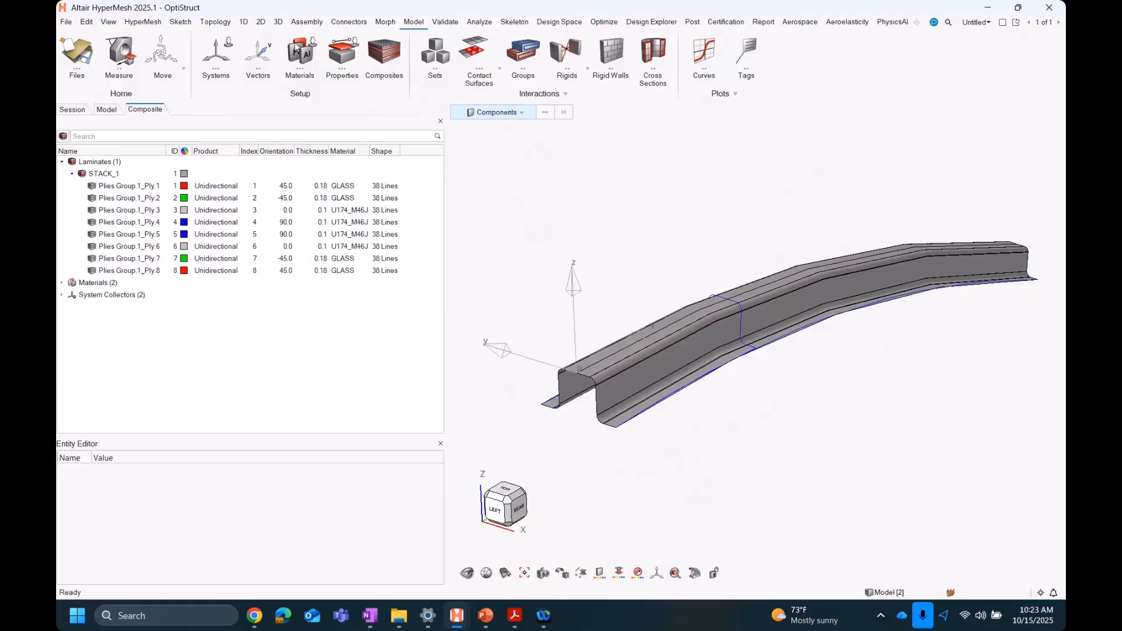
Step: Mesh all displayed hat surfaces with an element size of 2.50 and display the elements shaded with mesh lines
{"action": "left_click", "coordinate": [261, 22]}
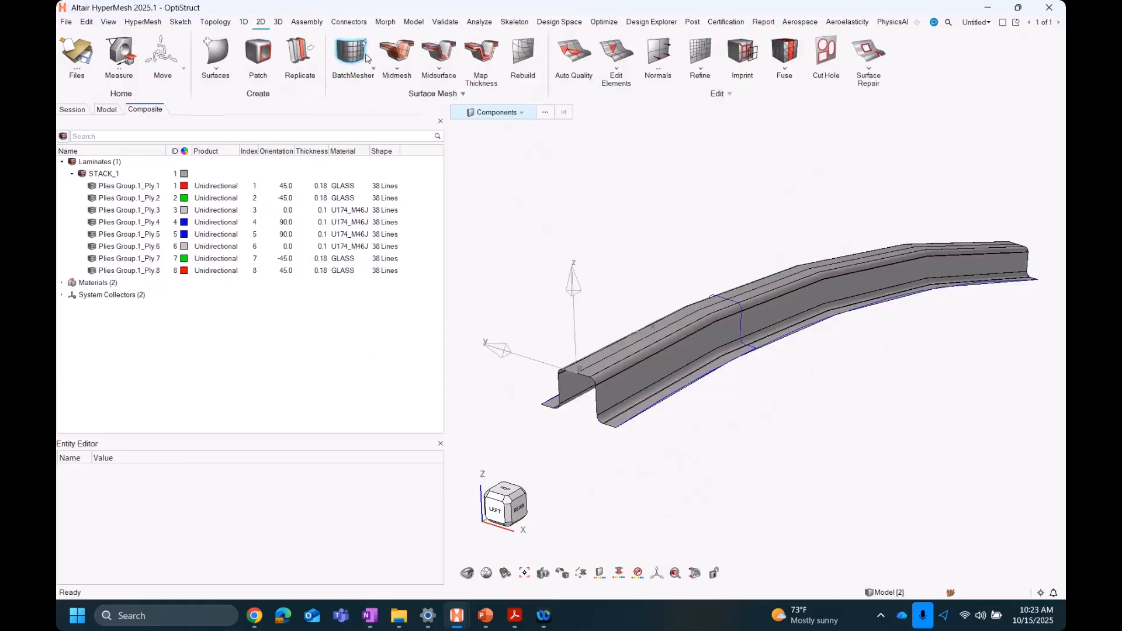
{"action": "left_click", "coordinate": [374, 76]}
{"action": "left_click", "coordinate": [362, 123]}
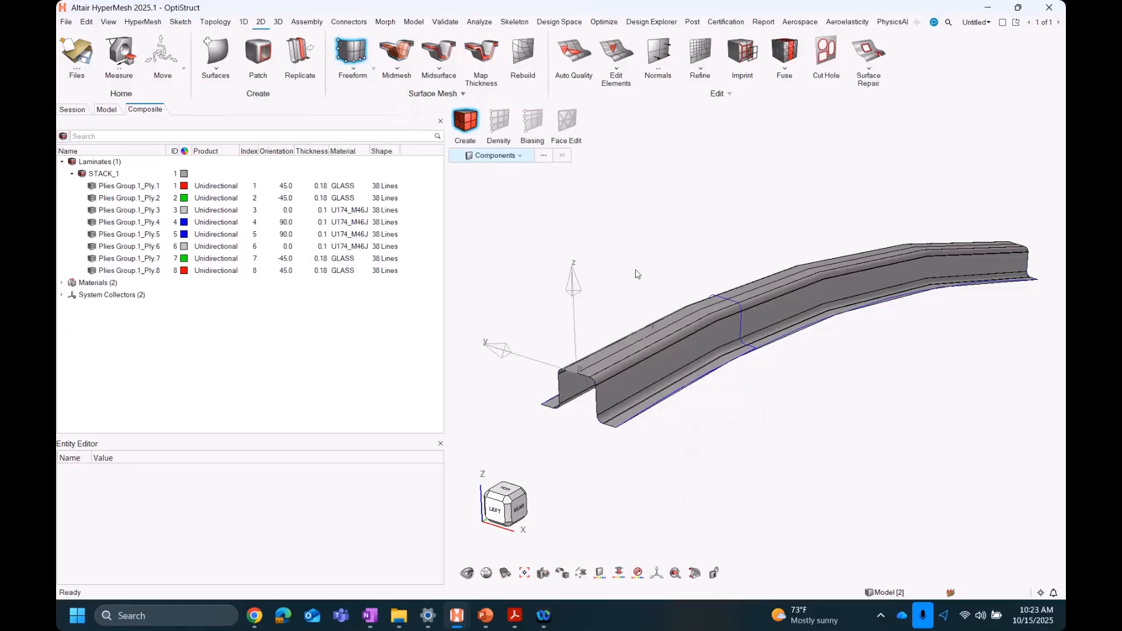
{"action": "key", "text": "ctrl+a"}
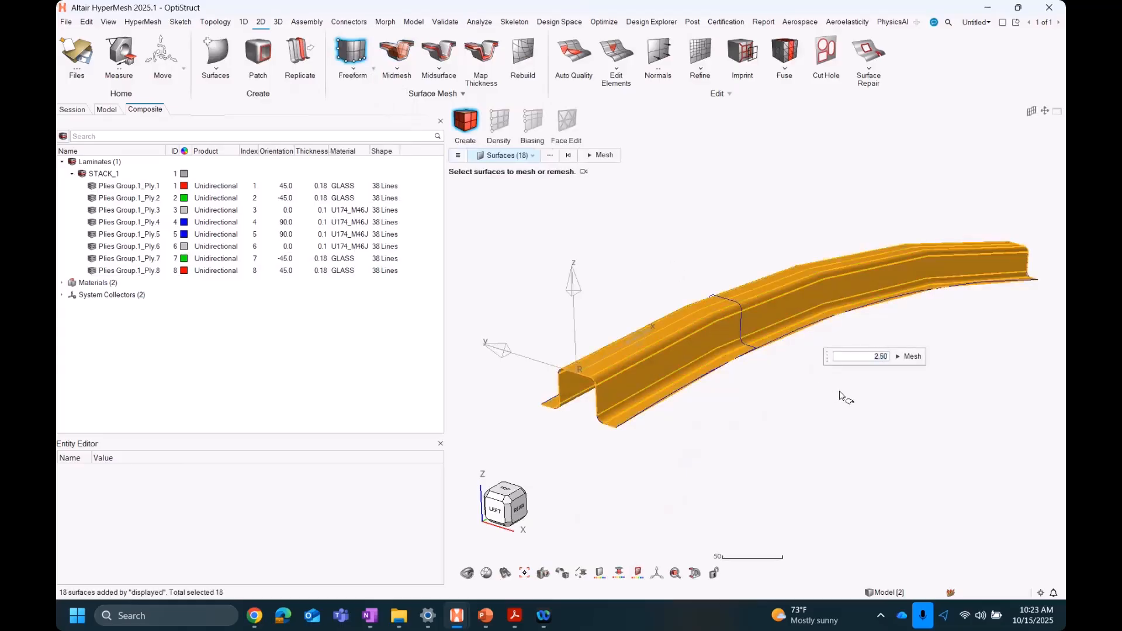
{"action": "middle_click", "coordinate": [864, 401]}
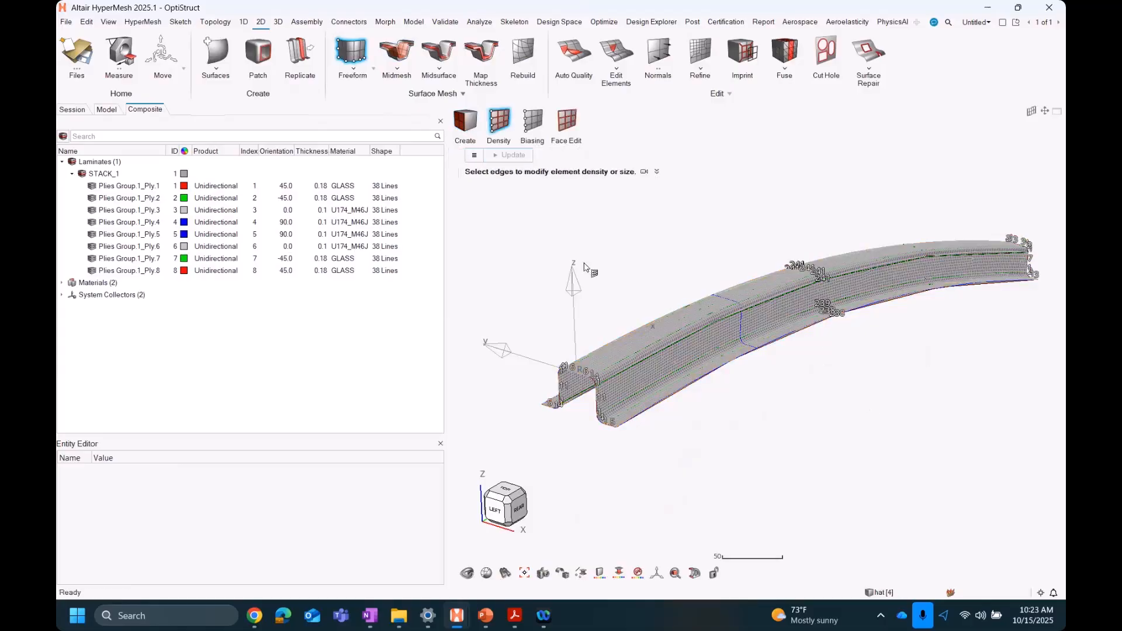
{"action": "key", "text": "Escape"}
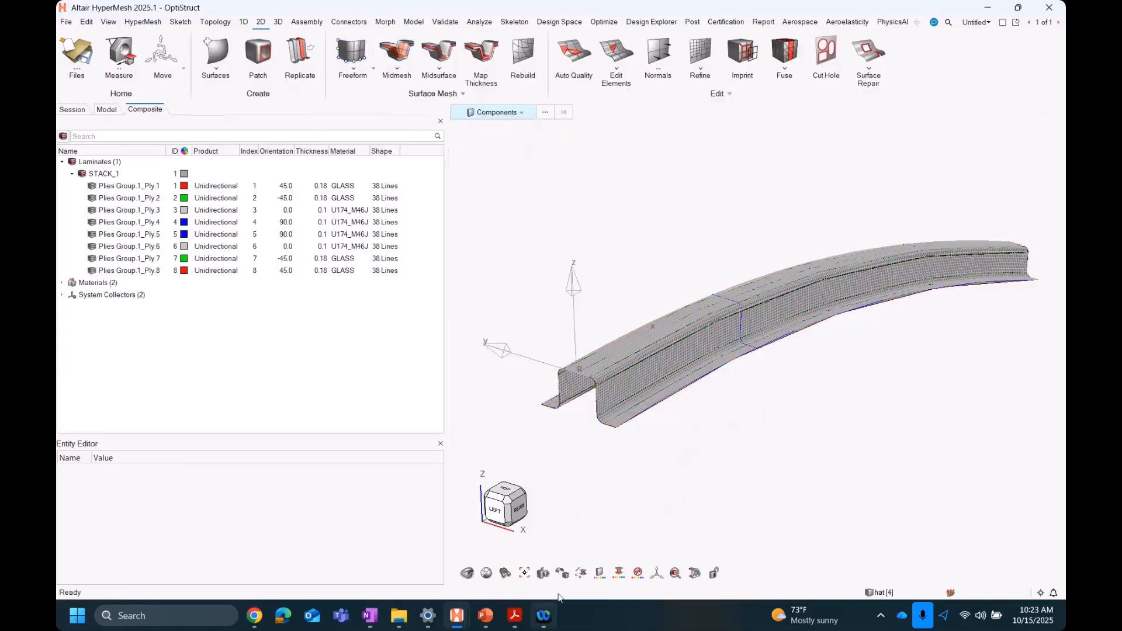
{"action": "left_click", "coordinate": [562, 574]}
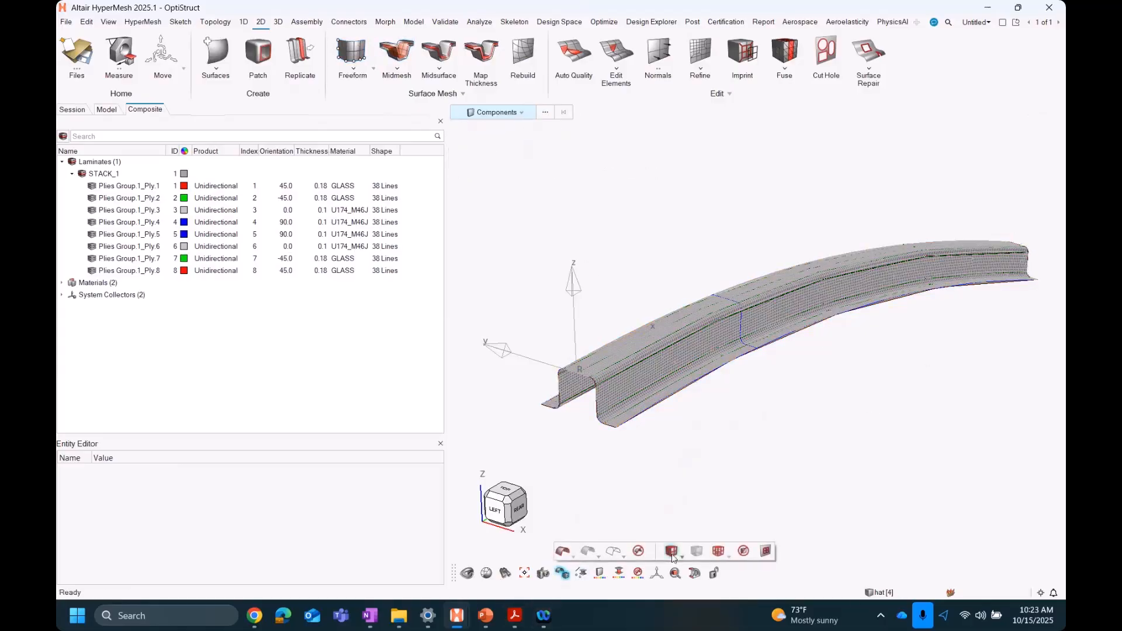
{"action": "left_click", "coordinate": [671, 551]}
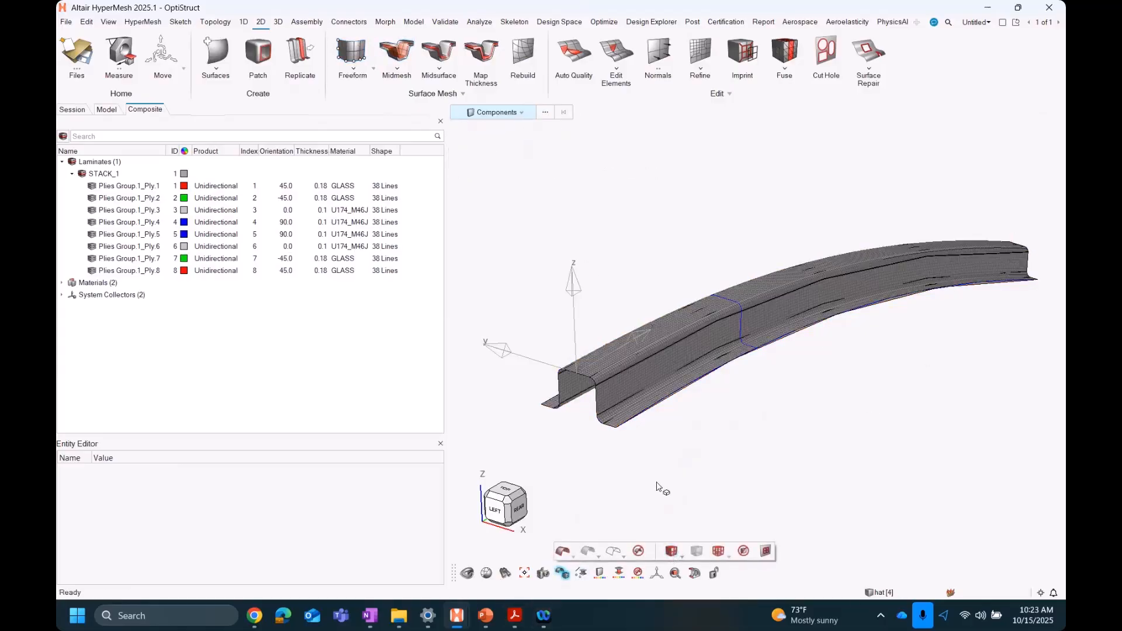
Step: Create a property named PCOMP with the PCOMPP card image in the Composite browser and open its Z0 value for editing
{"action": "left_click", "coordinate": [107, 110]}
{"action": "right_click", "coordinate": [149, 333]}
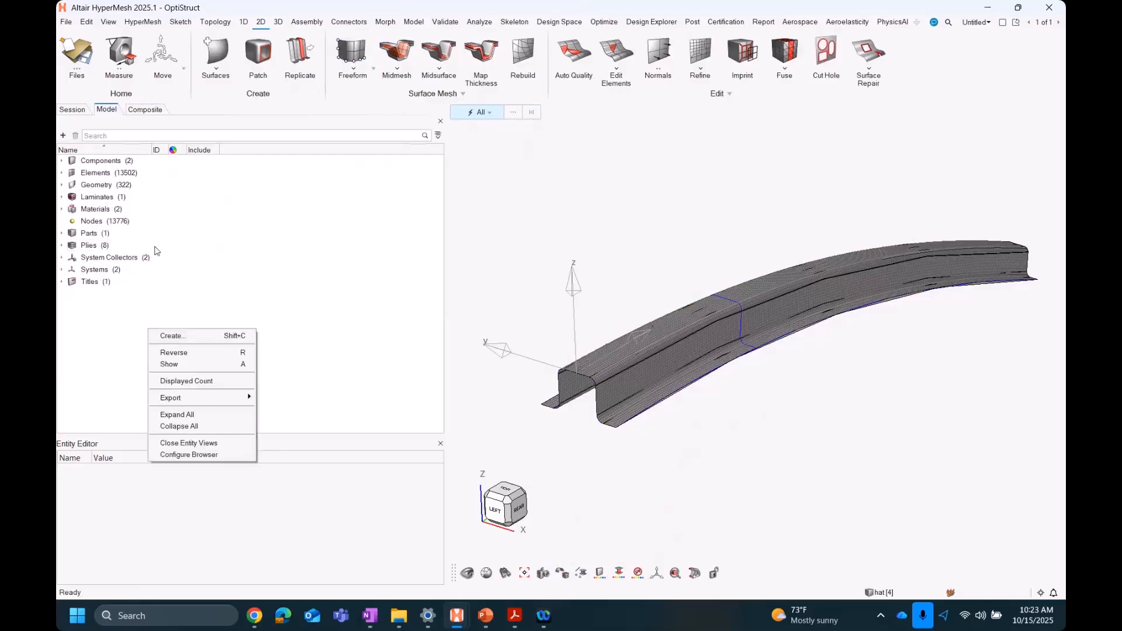
{"action": "left_click", "coordinate": [155, 111]}
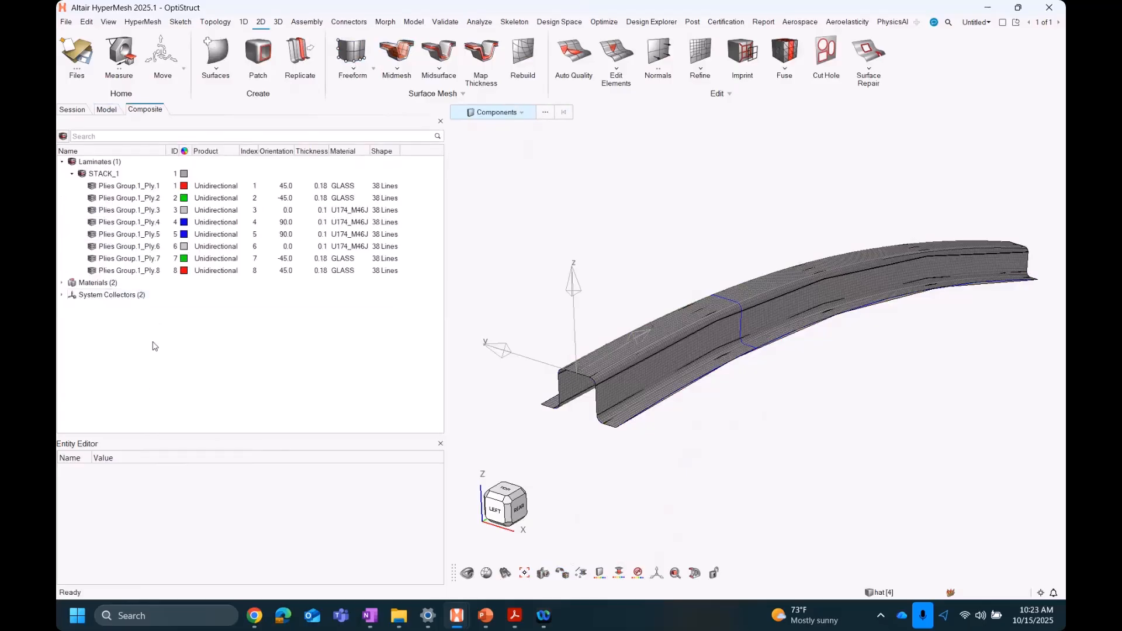
{"action": "right_click", "coordinate": [152, 343]}
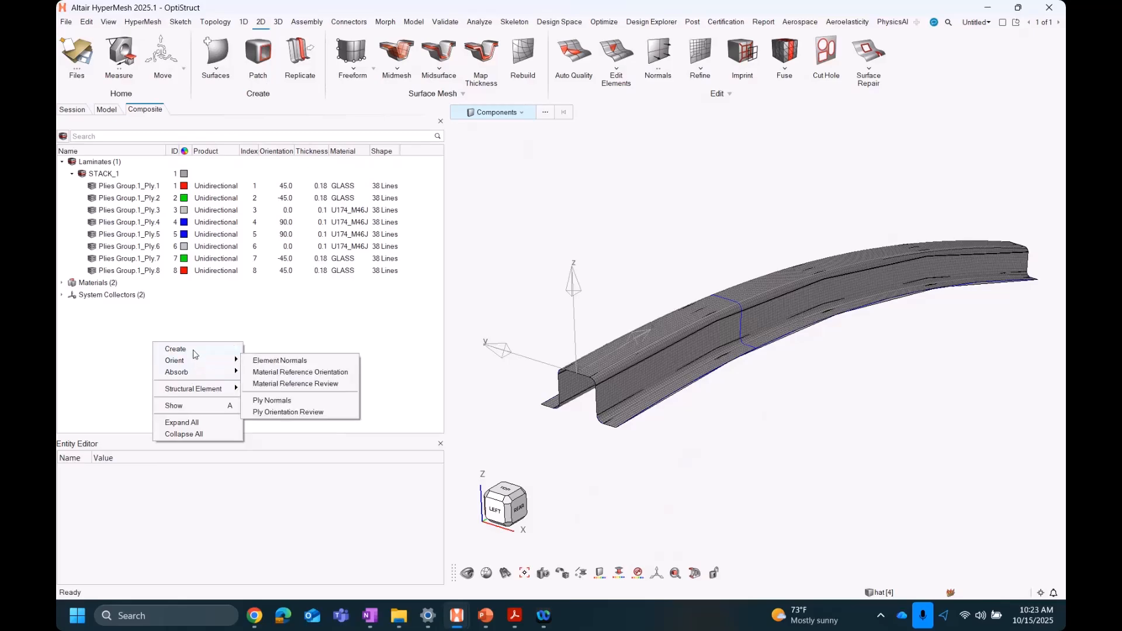
{"action": "mouse_move", "coordinate": [194, 354]}
{"action": "left_click", "coordinate": [277, 420]}
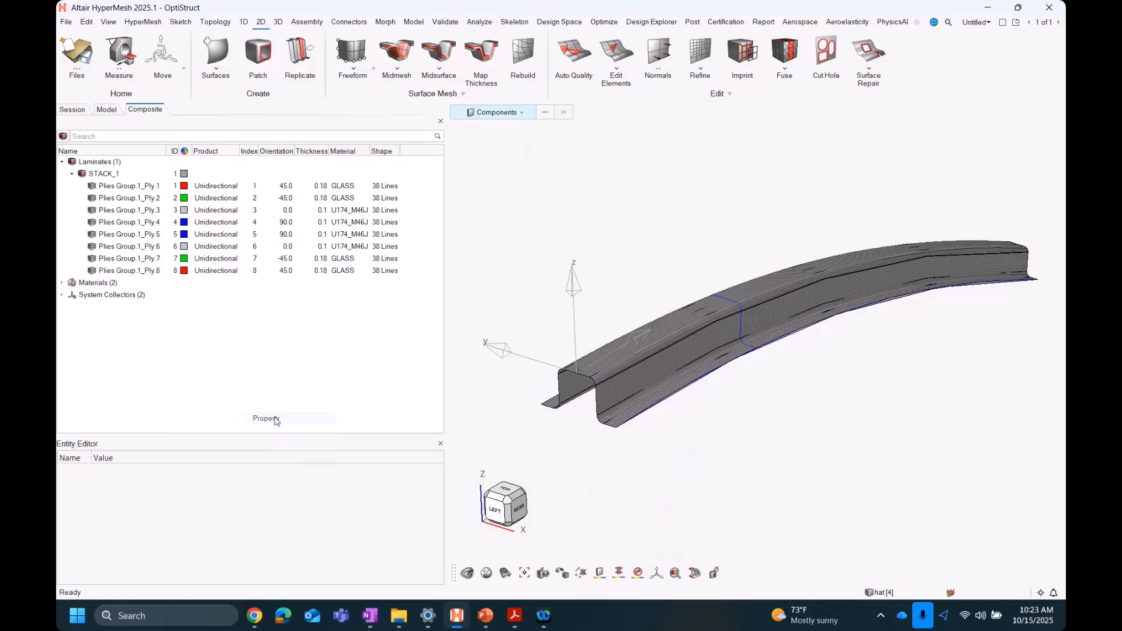
{"action": "type", "text": "PC"}
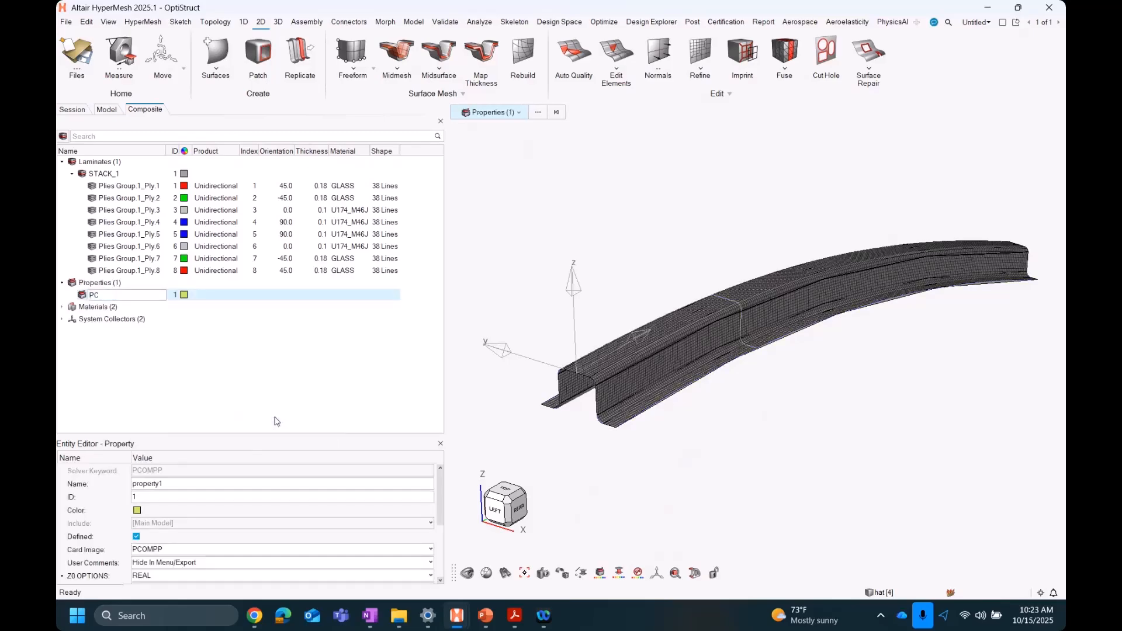
{"action": "type", "text": "OMP"}
{"action": "key", "text": "Return"}
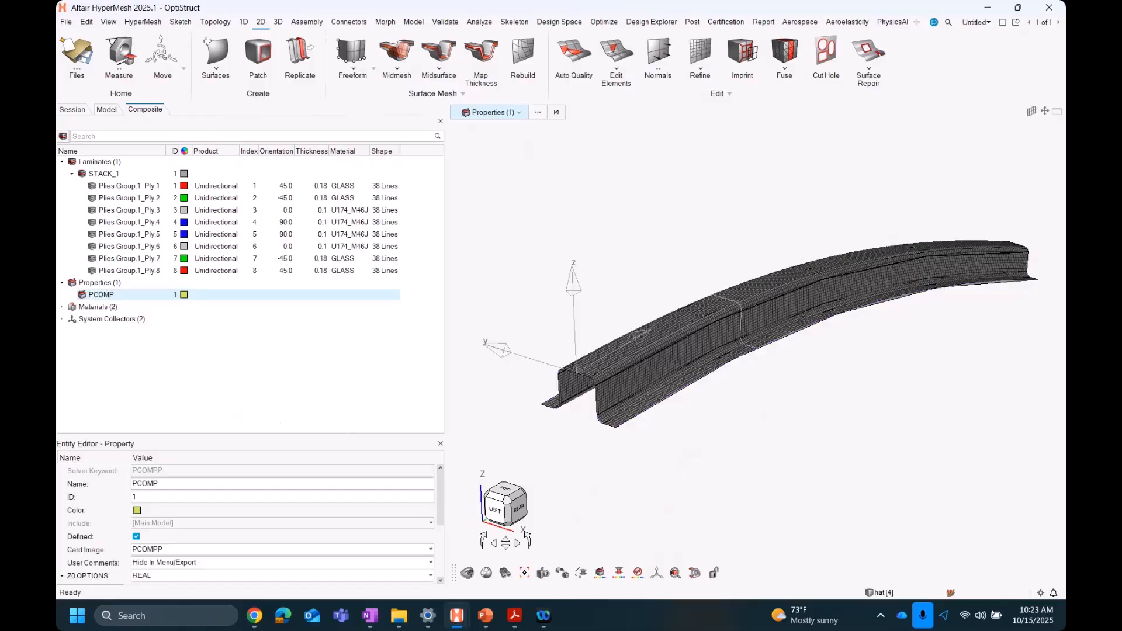
{"action": "scroll", "coordinate": [371, 516], "scroll_direction": "down", "scroll_amount": 2}
{"action": "left_click", "coordinate": [221, 536]}
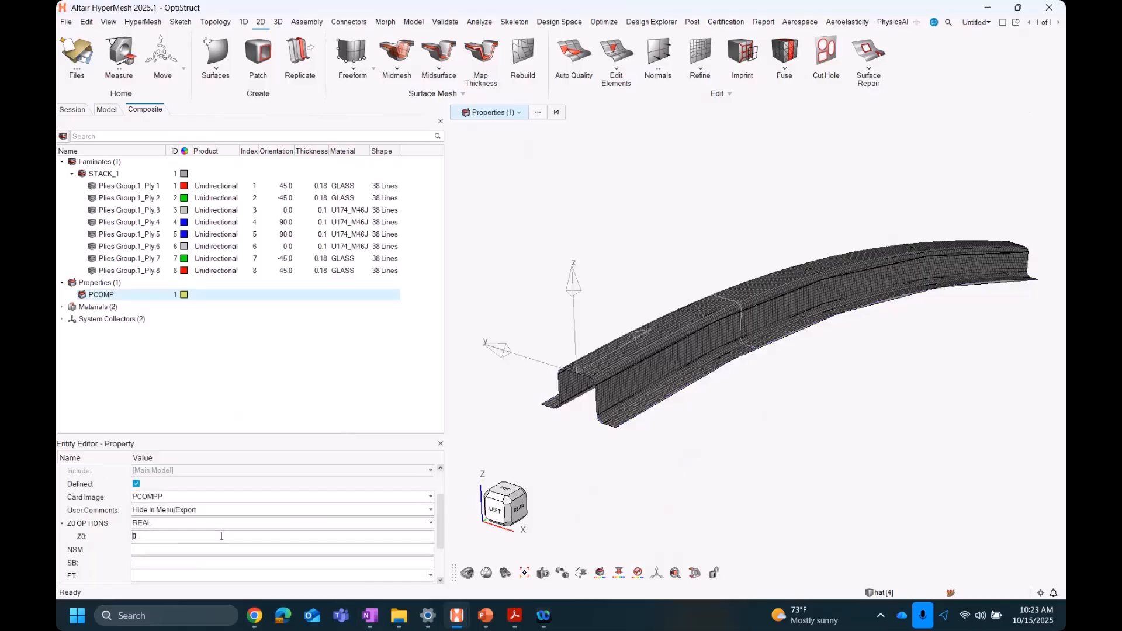
Step: Assign the PCOMP property to the meshed hat component
{"action": "right_click", "coordinate": [104, 296]}
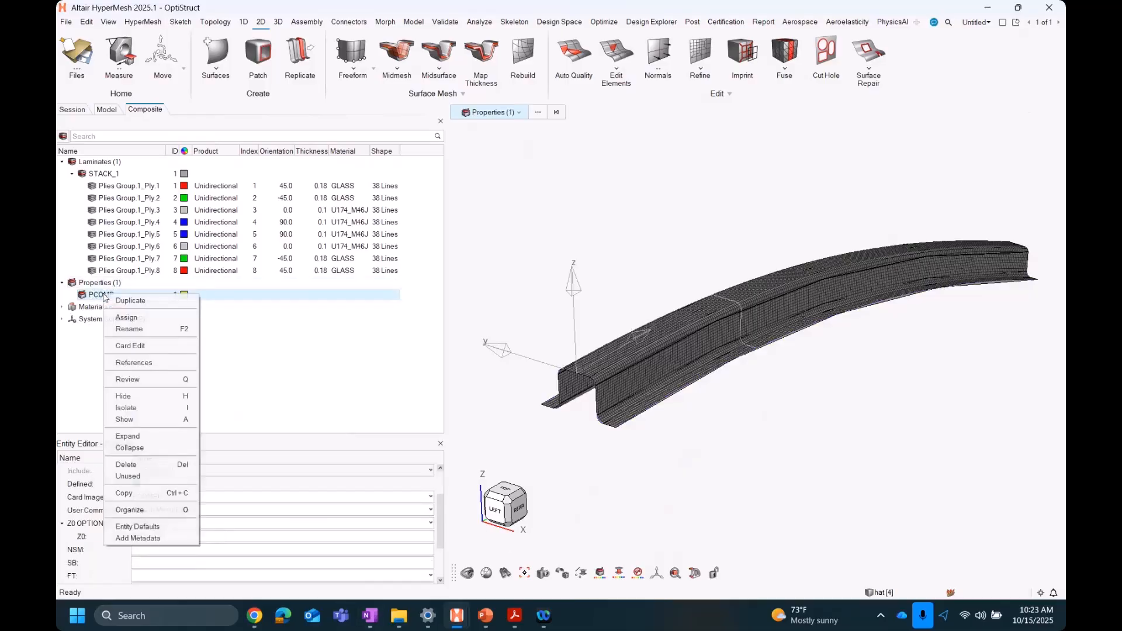
{"action": "left_click", "coordinate": [140, 319]}
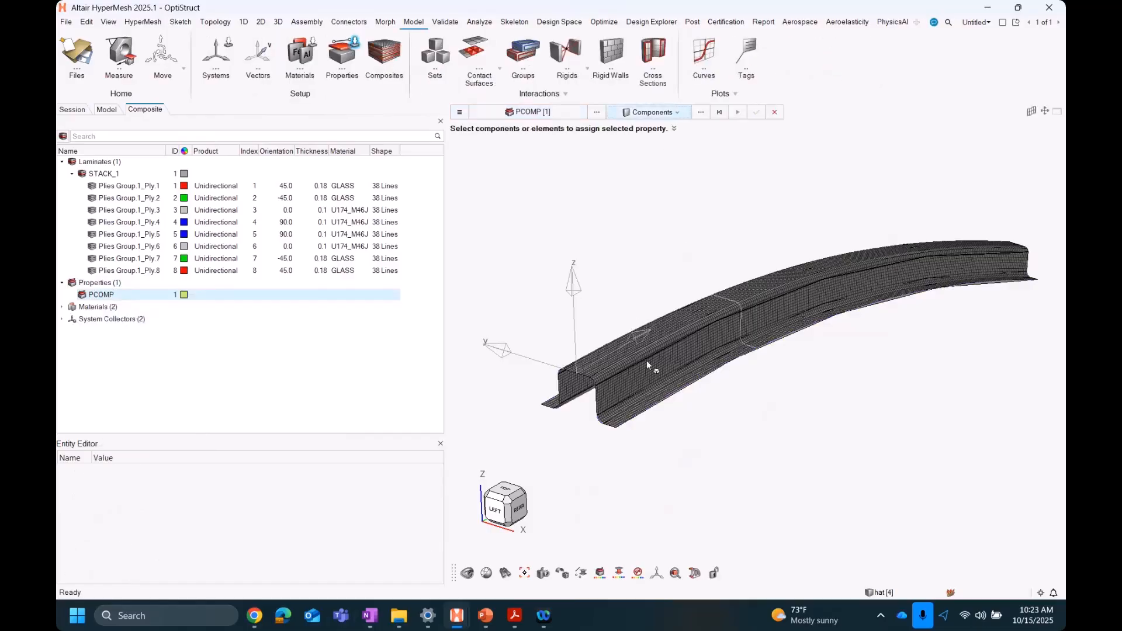
{"action": "left_click", "coordinate": [622, 413]}
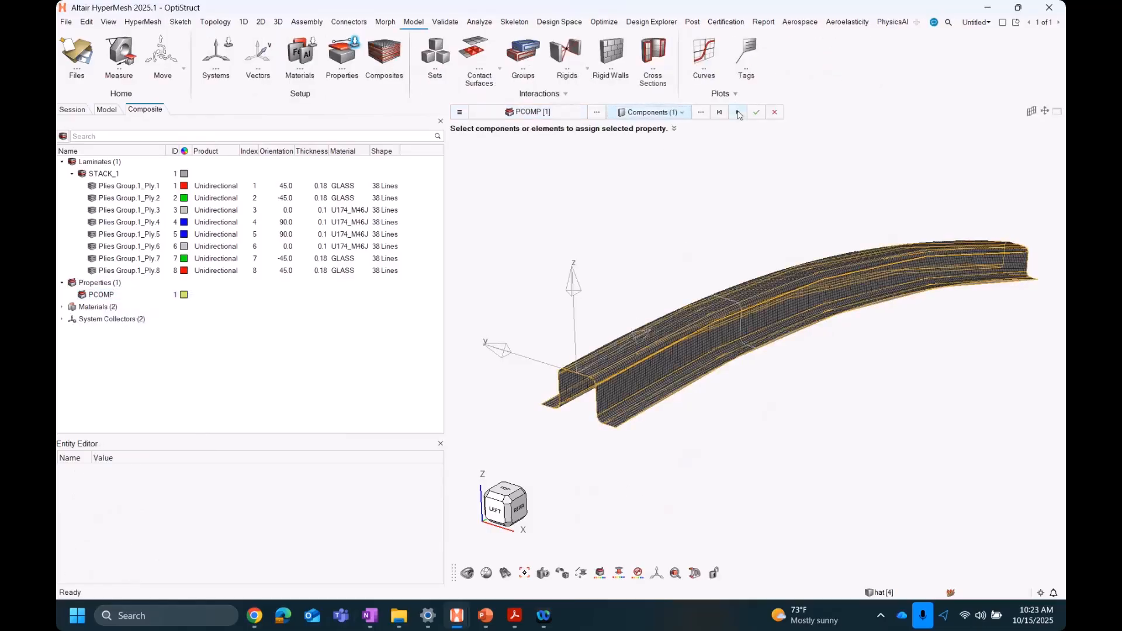
{"action": "middle_click", "coordinate": [742, 159]}
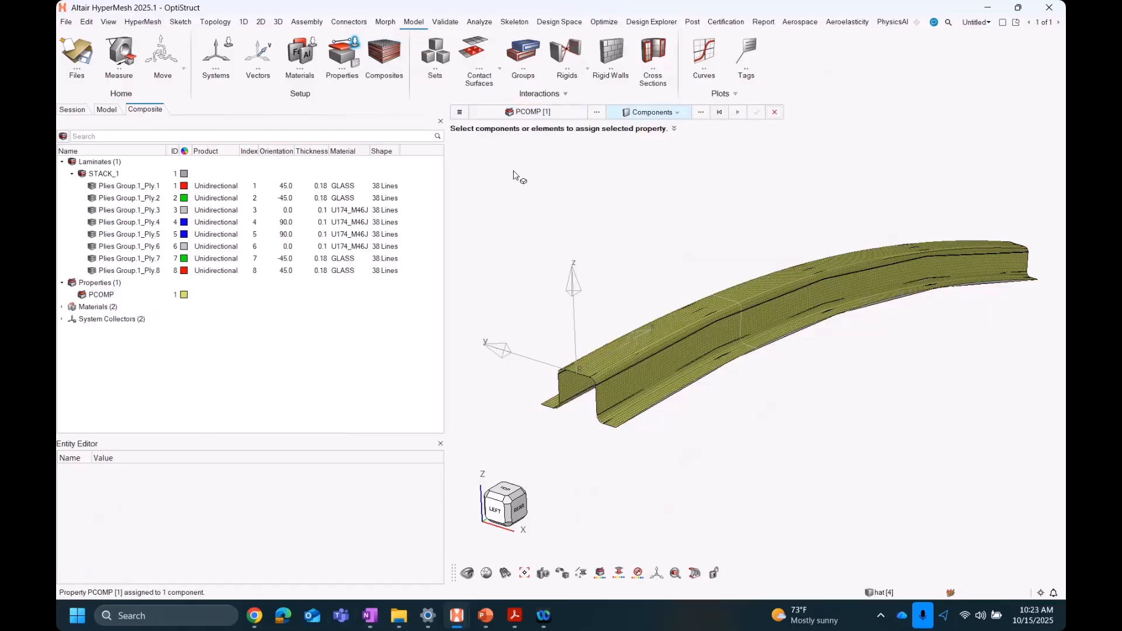
{"action": "left_click", "coordinate": [774, 112]}
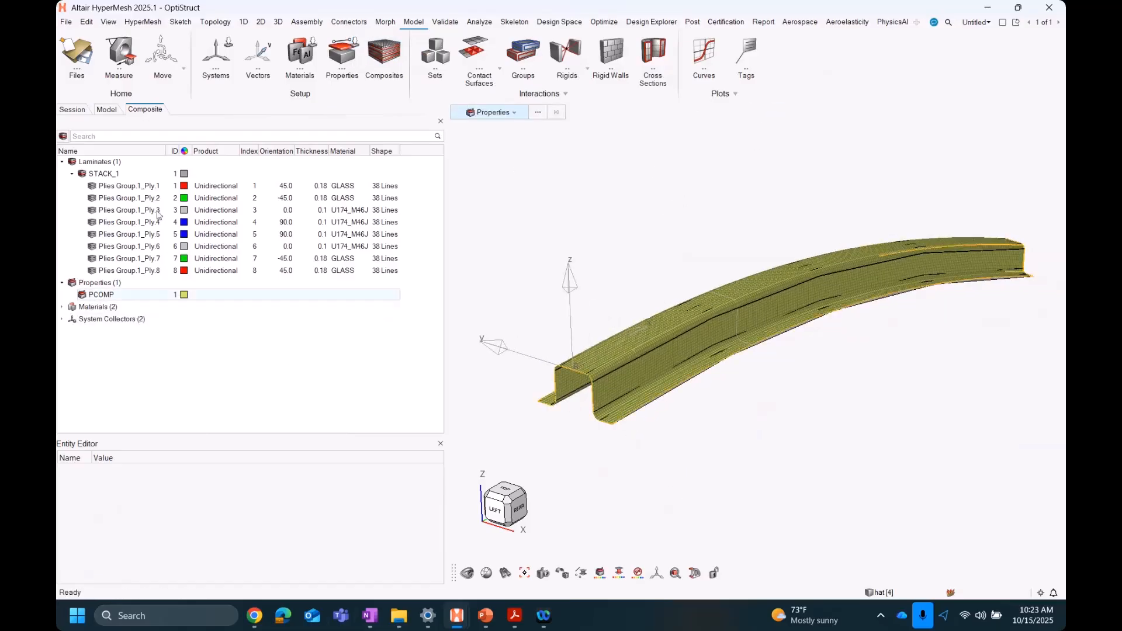
Step: Realize Plies Group.1_Ply.1 through Ply.8 onto the hat component using Project Normal to target mesh for CPD/Geom data
{"action": "left_click", "coordinate": [123, 188]}
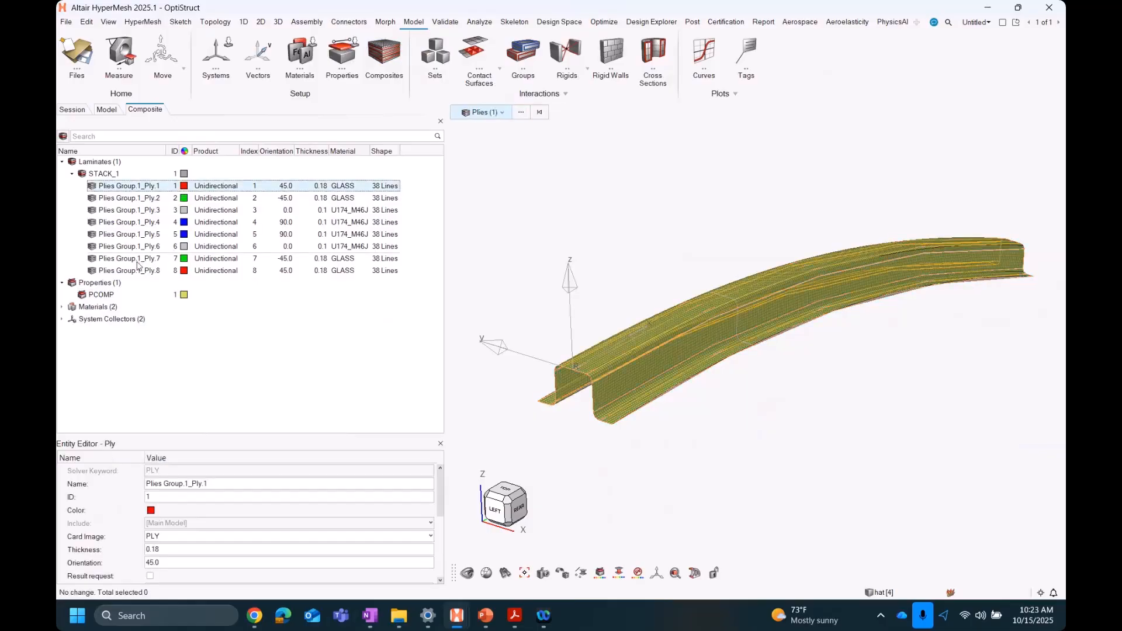
{"action": "left_click", "coordinate": [146, 271], "text": "shift"}
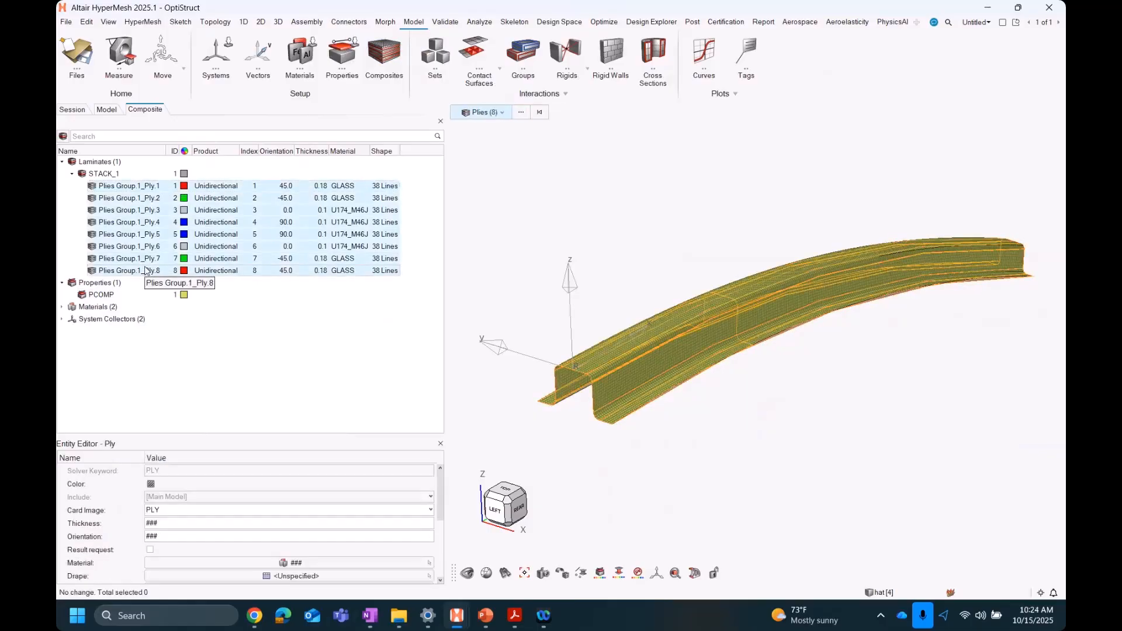
{"action": "right_click", "coordinate": [146, 271]}
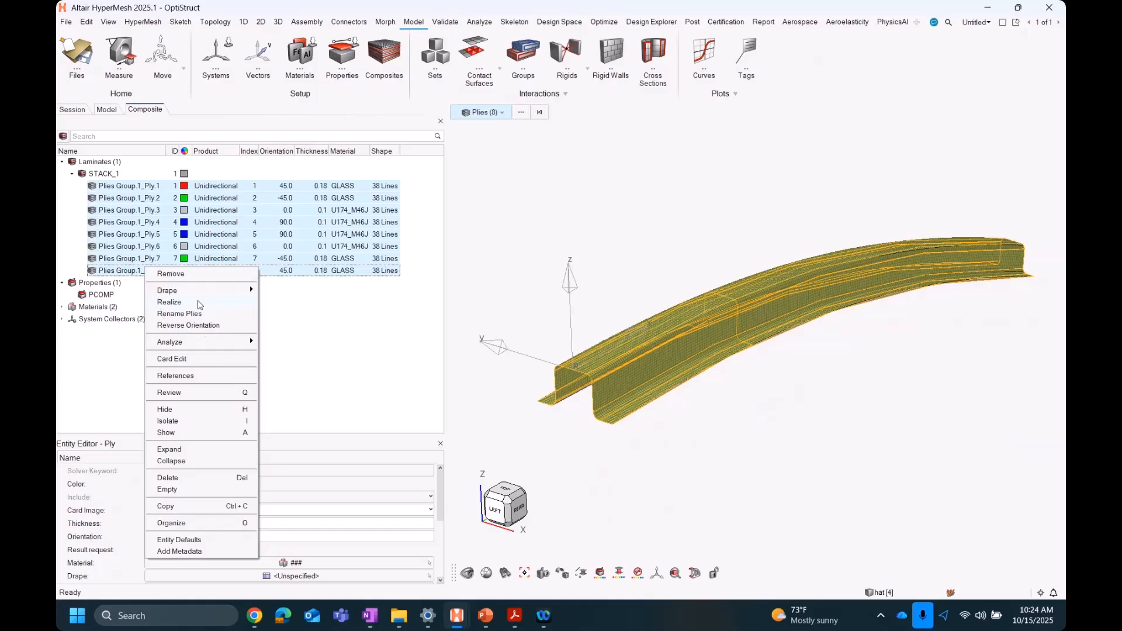
{"action": "left_click", "coordinate": [199, 304]}
{"action": "left_click", "coordinate": [642, 155]}
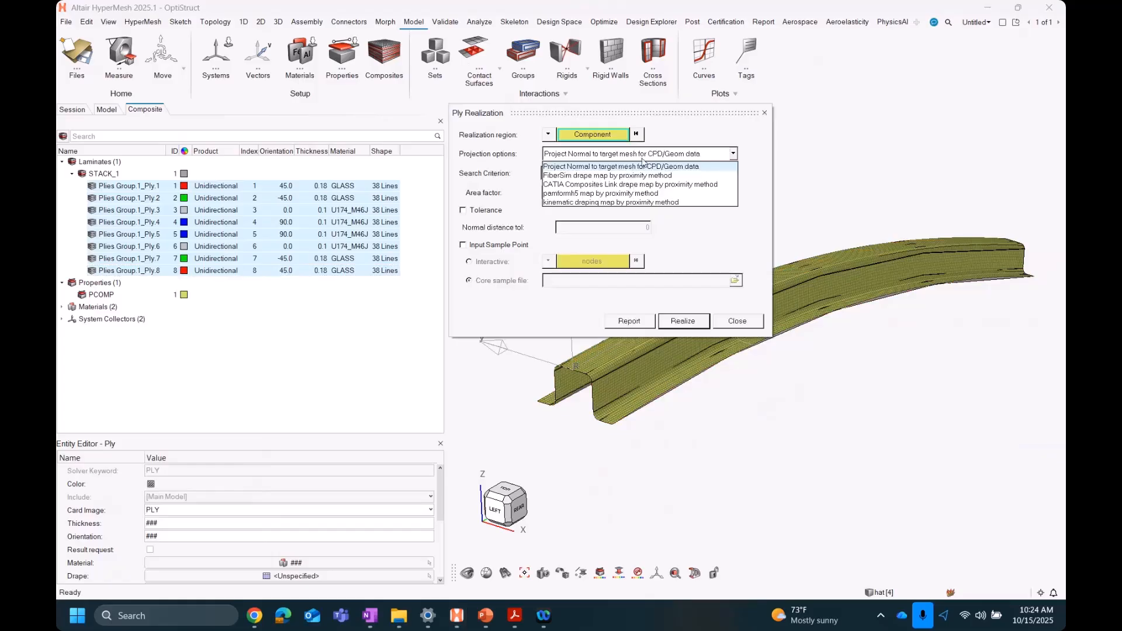
{"action": "left_click", "coordinate": [642, 156]}
{"action": "left_click", "coordinate": [596, 136]}
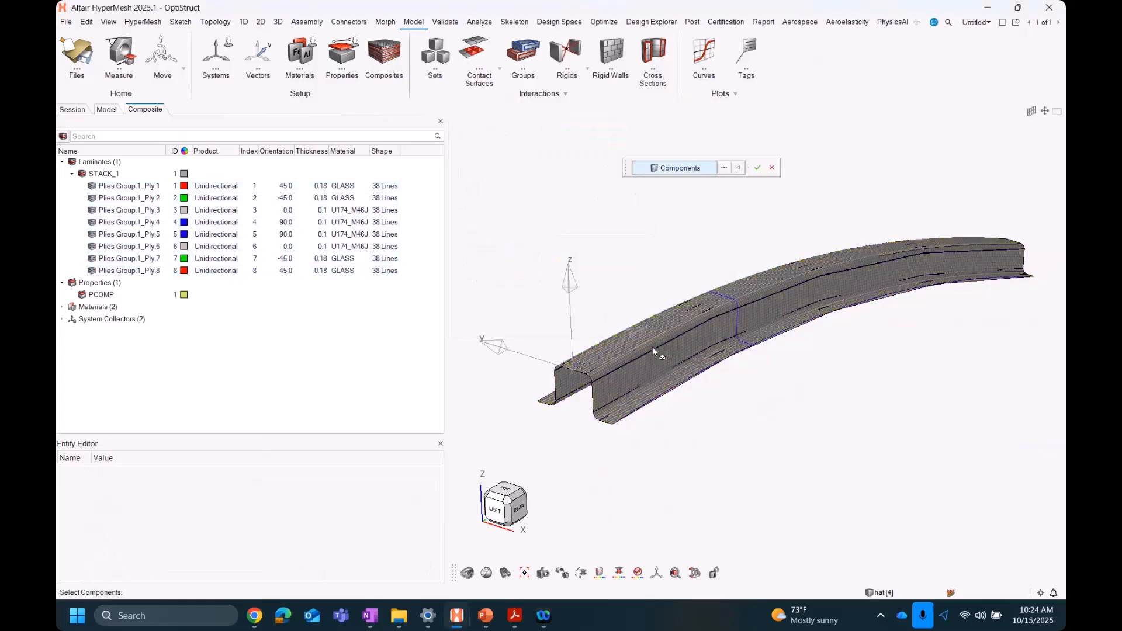
{"action": "left_click", "coordinate": [652, 346]}
{"action": "left_click", "coordinate": [758, 169]}
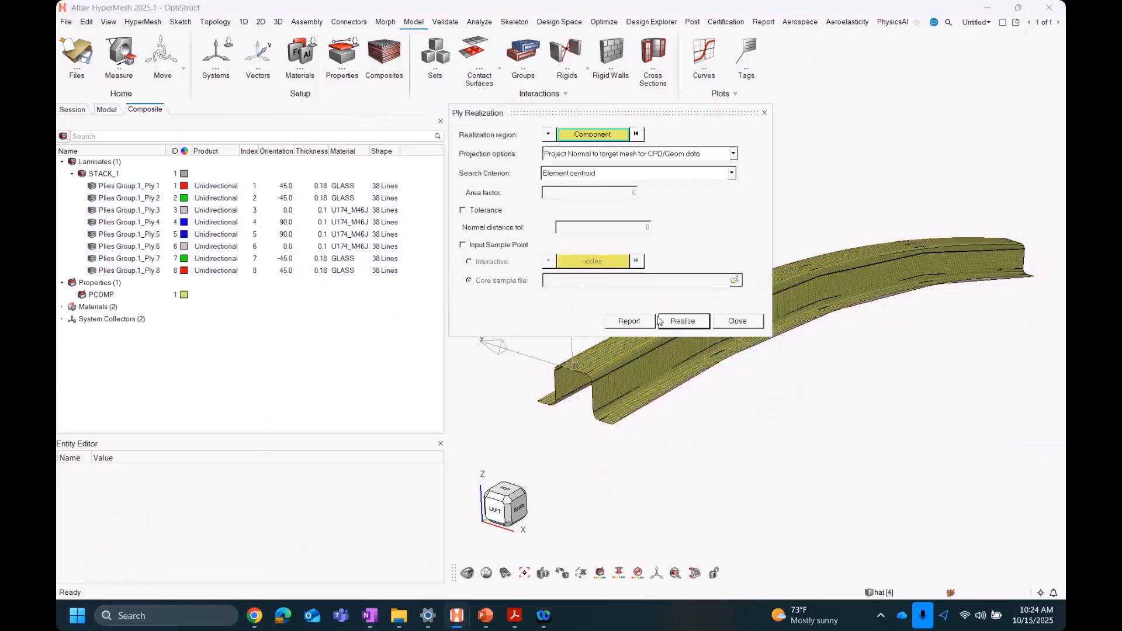
{"action": "left_click", "coordinate": [684, 320]}
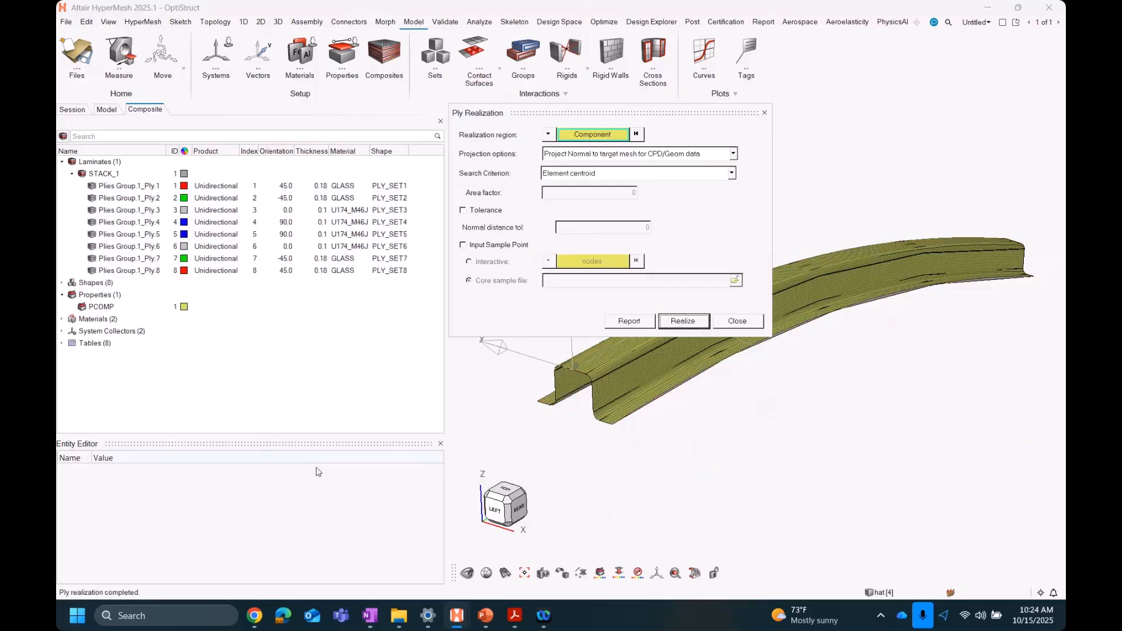
{"action": "left_click", "coordinate": [738, 321]}
Step: Display the shell elements with their thickness and composite layers, and examine the ply stack at the hat flange's corner
{"action": "scroll", "coordinate": [612, 421], "scroll_direction": "up", "scroll_amount": 6}
{"action": "right_click_drag", "start_coordinate": [647, 444], "coordinate": [691, 432]}
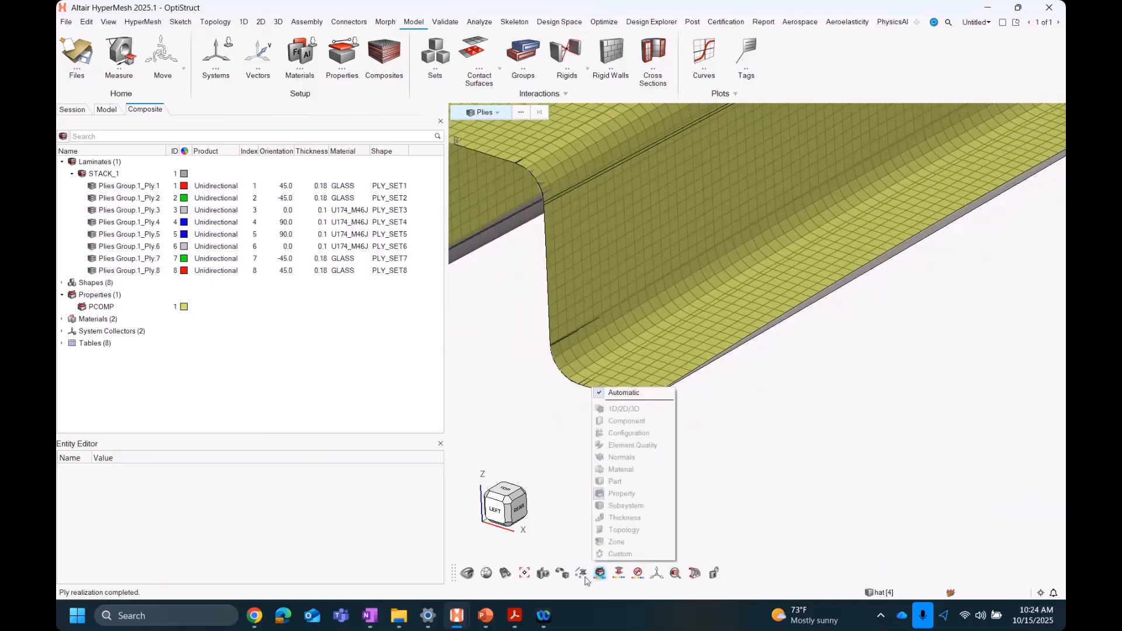
{"action": "mouse_move", "coordinate": [583, 578]}
{"action": "left_click", "coordinate": [635, 554]}
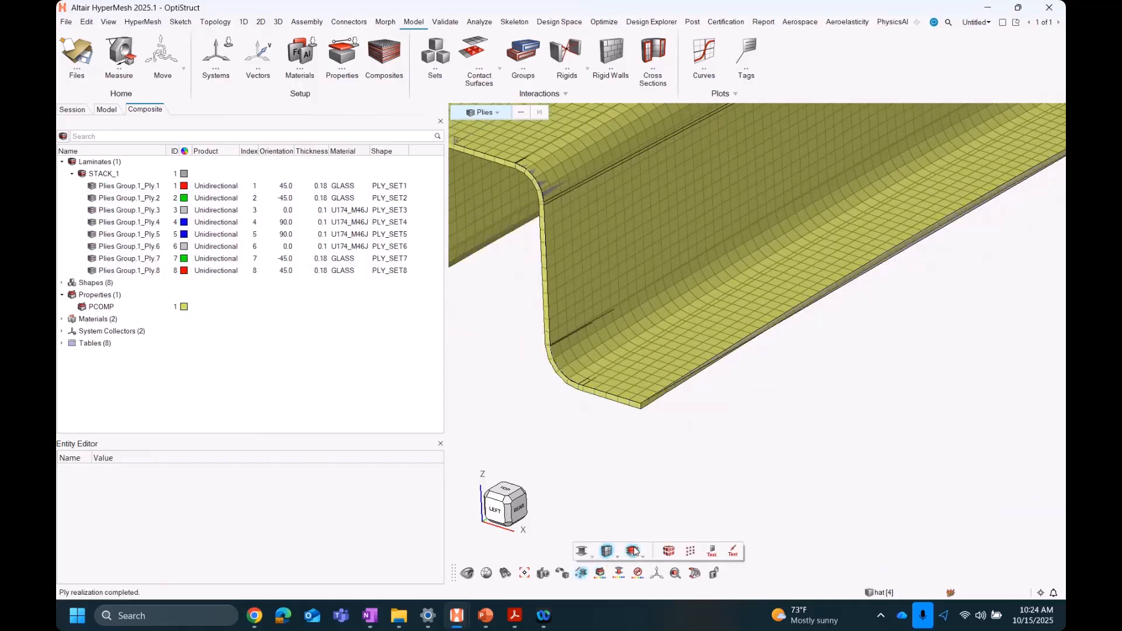
{"action": "scroll", "coordinate": [639, 388], "scroll_direction": "up", "scroll_amount": 5}
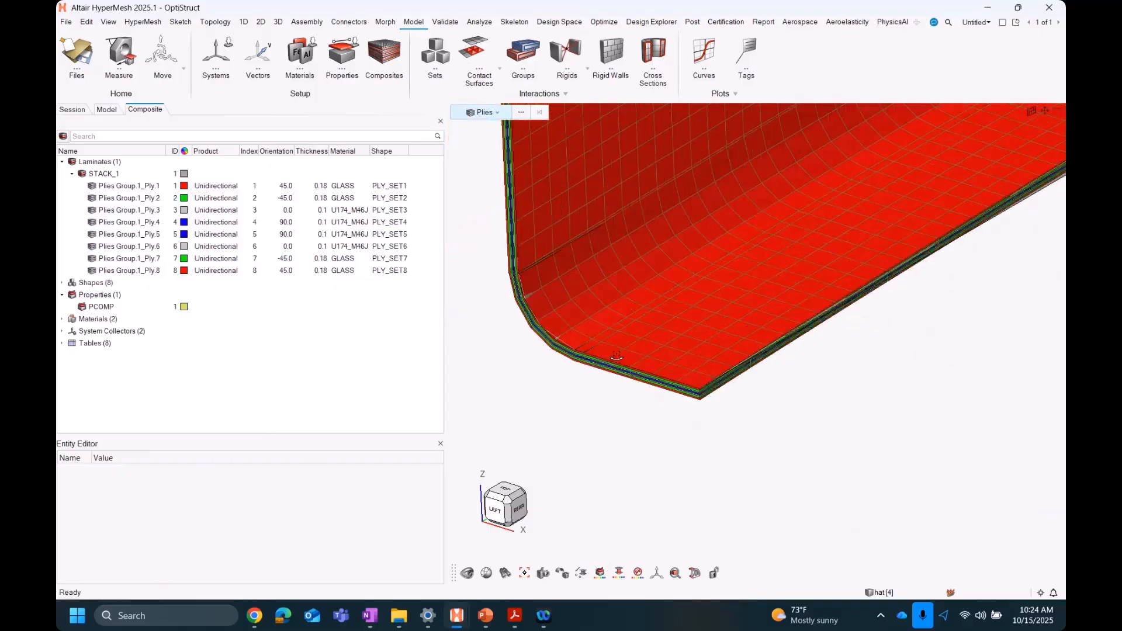
{"action": "scroll", "coordinate": [714, 345], "scroll_direction": "up", "scroll_amount": 6}
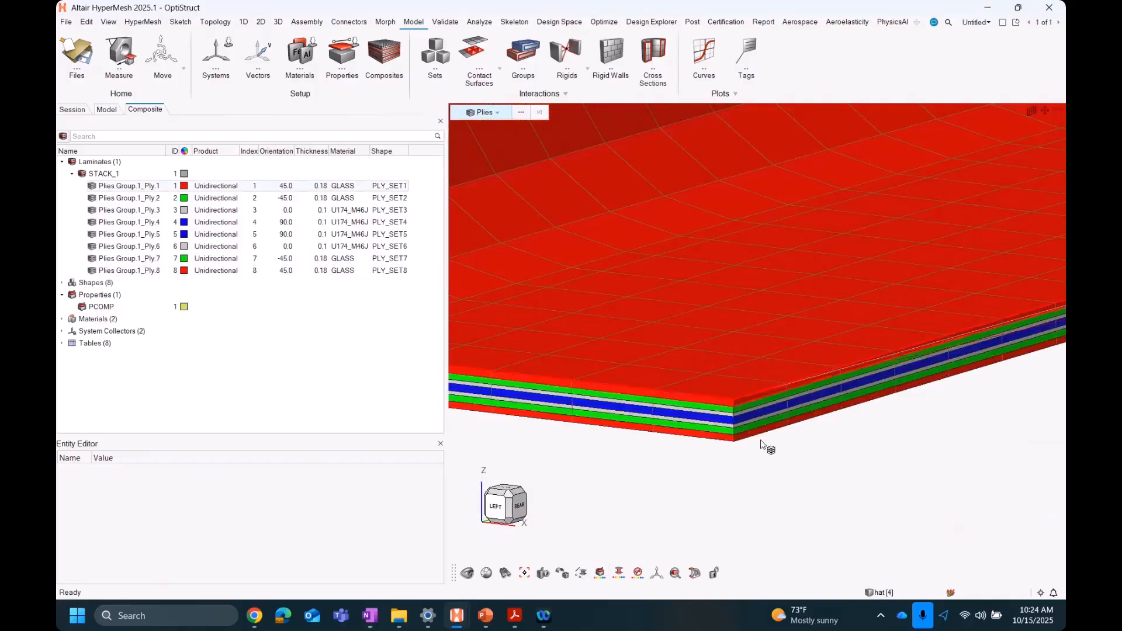
{"action": "scroll", "coordinate": [748, 422], "scroll_direction": "up", "scroll_amount": 4}
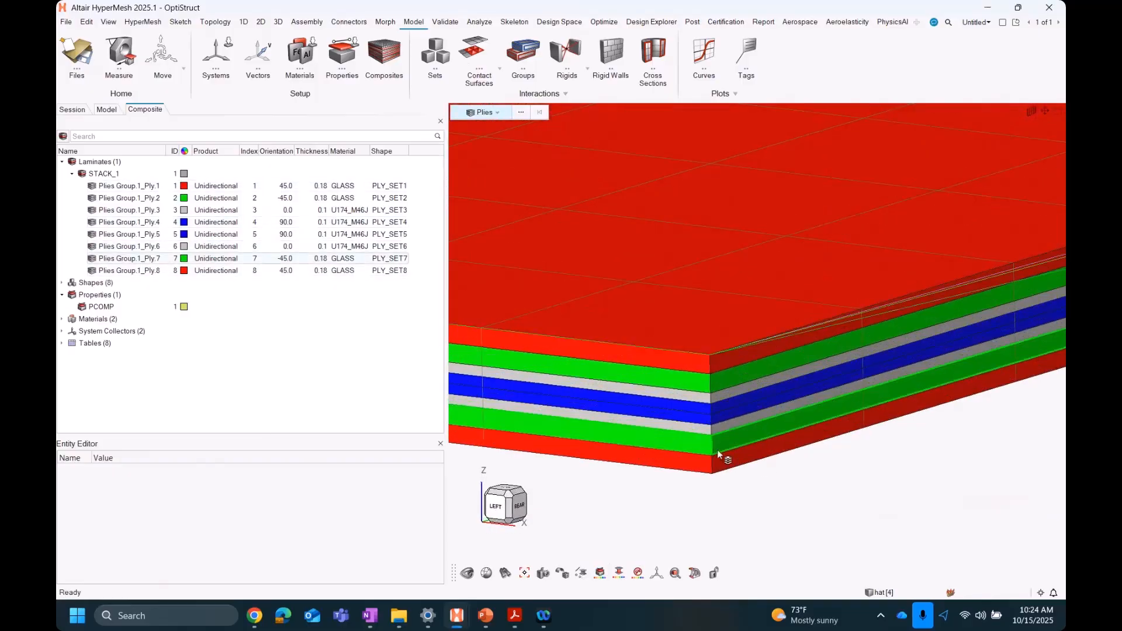
Step: Open the Ply Realization settings for Plies Group.1_Ply.1 through Ply.8, review them and close them
{"action": "scroll", "coordinate": [739, 489], "scroll_direction": "down", "scroll_amount": 4}
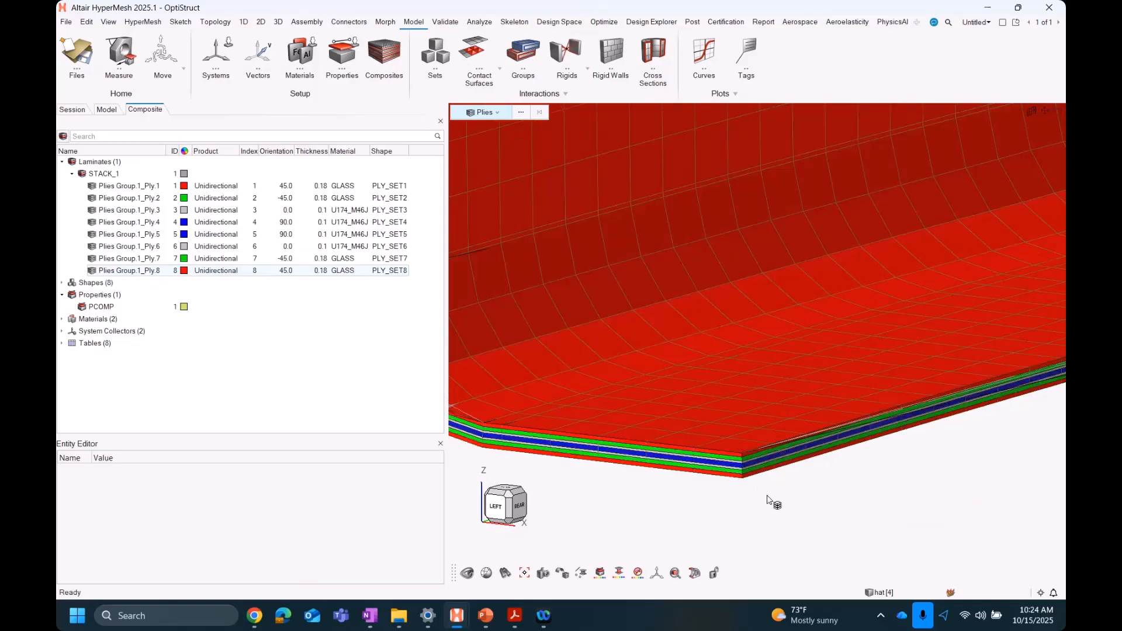
{"action": "scroll", "coordinate": [767, 498], "scroll_direction": "down", "scroll_amount": 5}
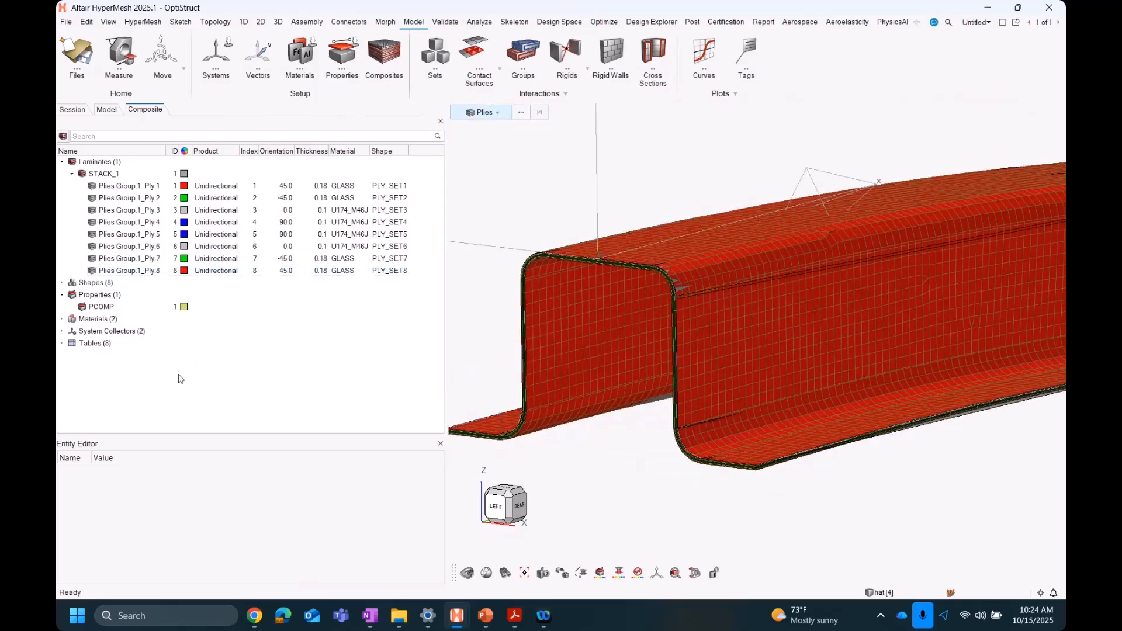
{"action": "left_click", "coordinate": [150, 186]}
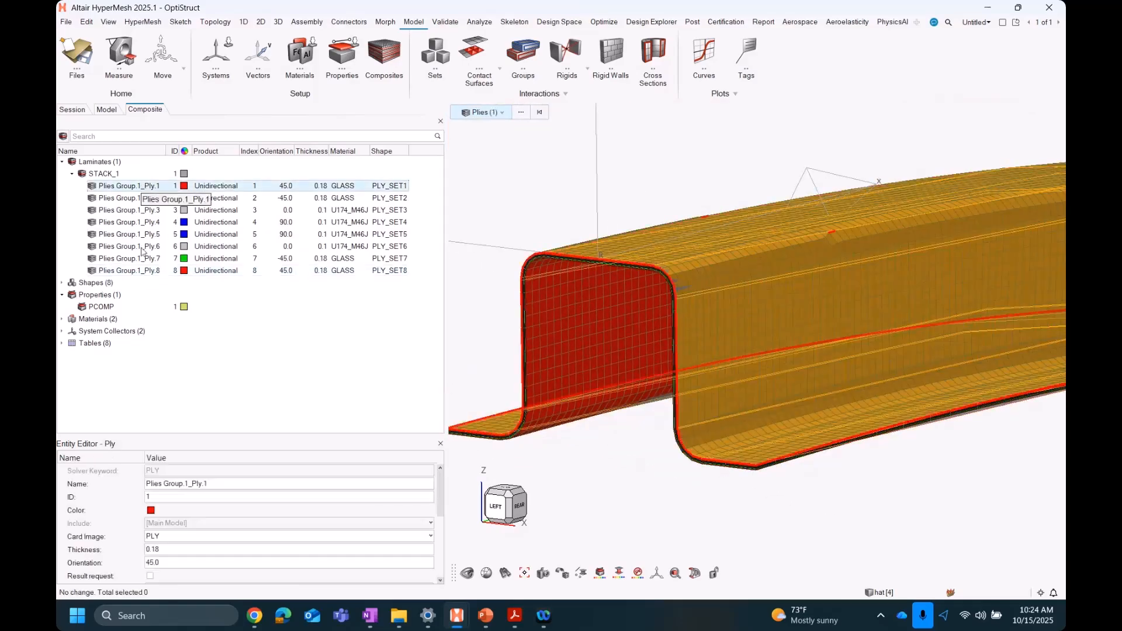
{"action": "left_click", "coordinate": [145, 271], "text": "shift"}
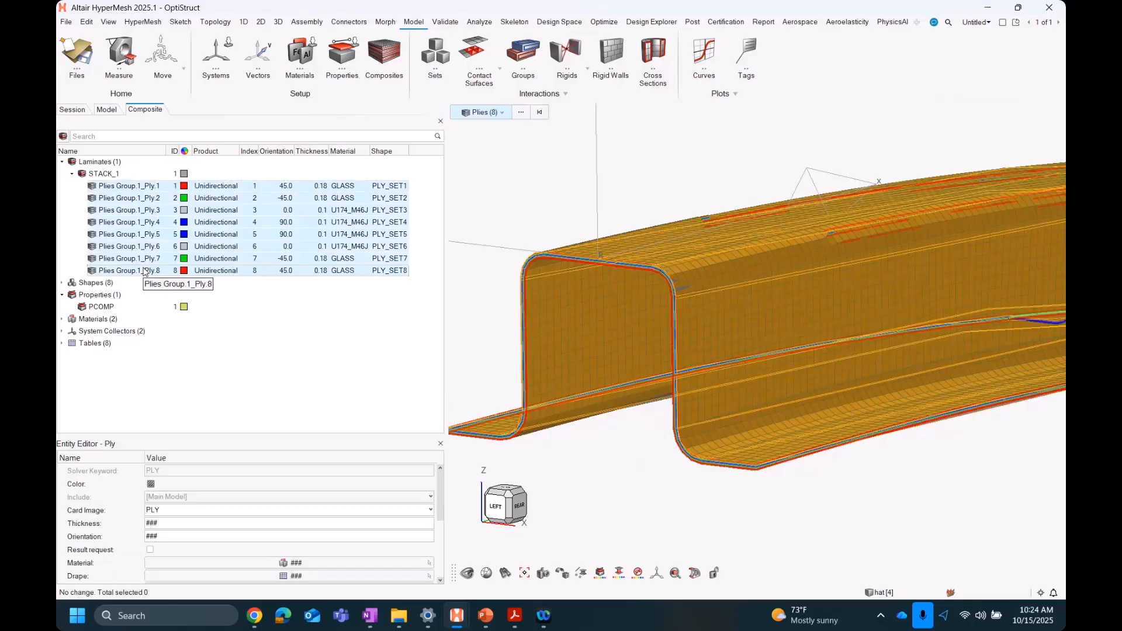
{"action": "right_click", "coordinate": [145, 271]}
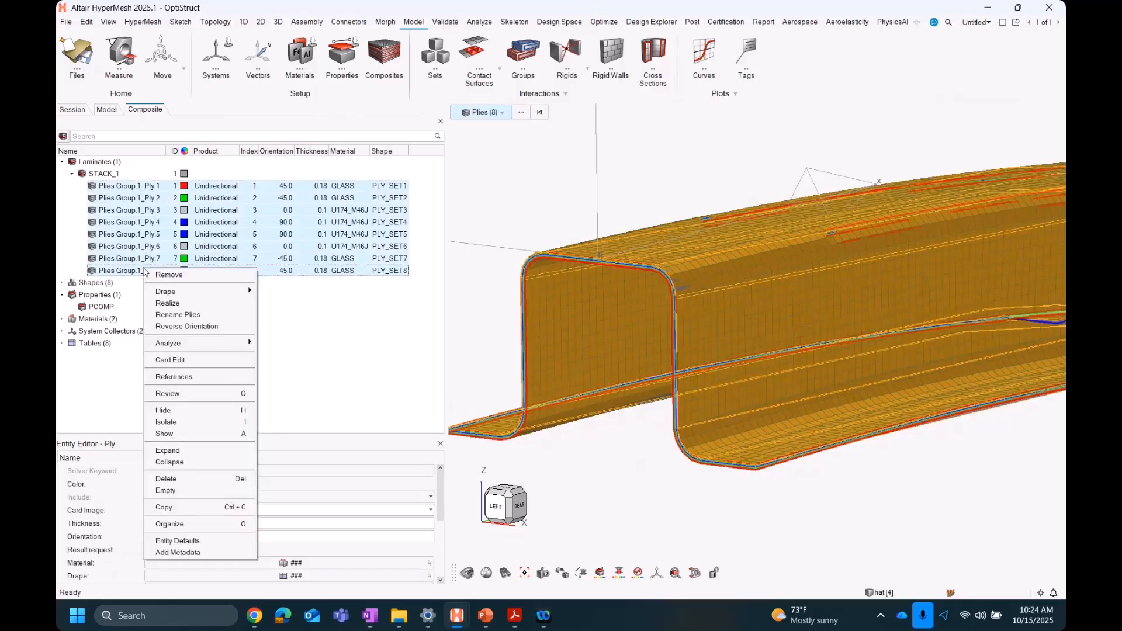
{"action": "left_click", "coordinate": [183, 304]}
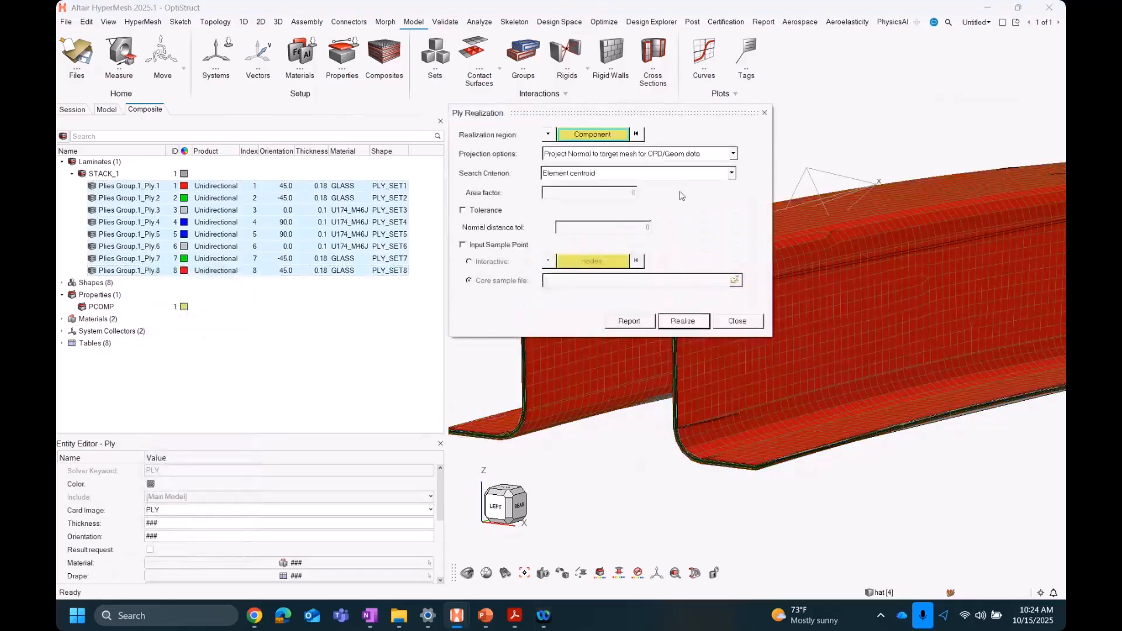
{"action": "left_click", "coordinate": [765, 114]}
Step: Open the Laminate Realize options for STACK_1 and close them, declining to save the model and dismissing the diagnostics
{"action": "left_click", "coordinate": [101, 173]}
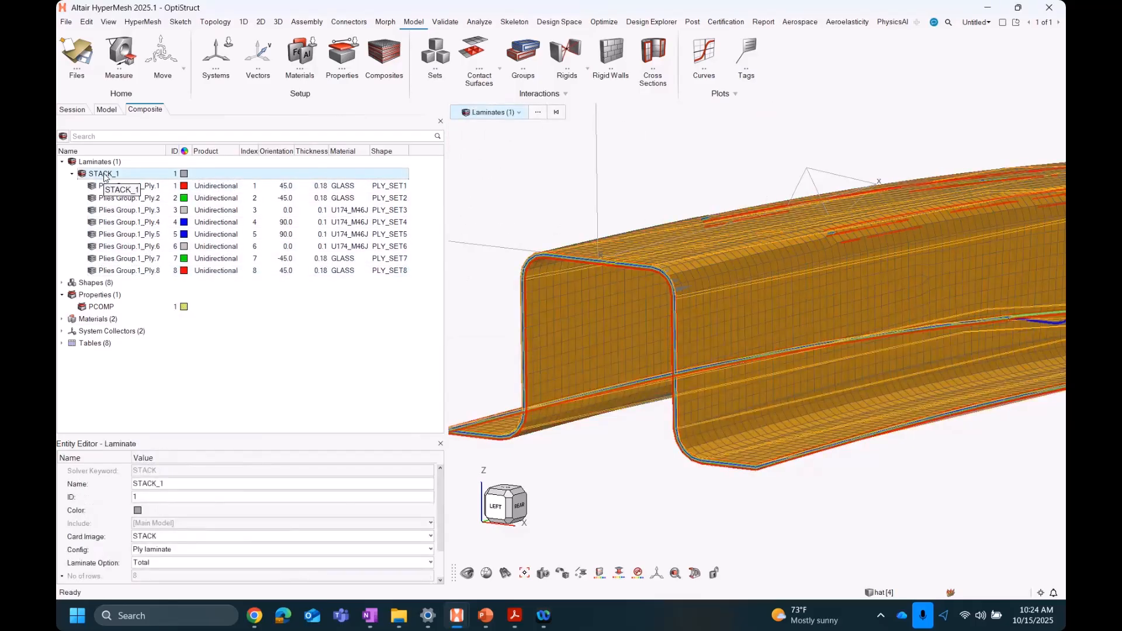
{"action": "right_click", "coordinate": [106, 176]}
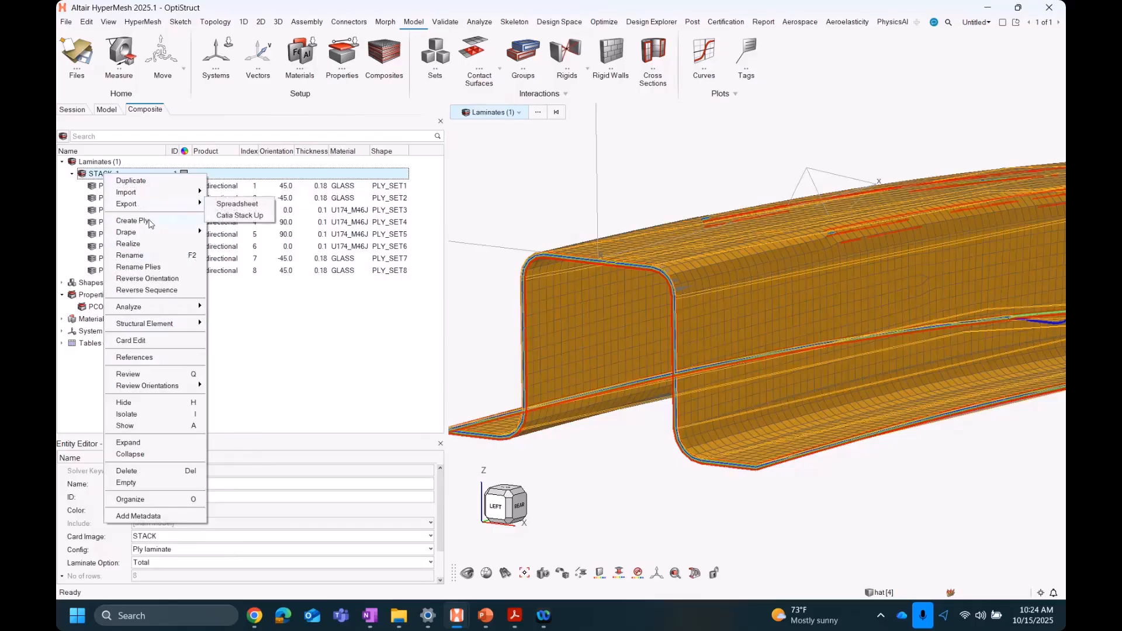
{"action": "left_click", "coordinate": [150, 244]}
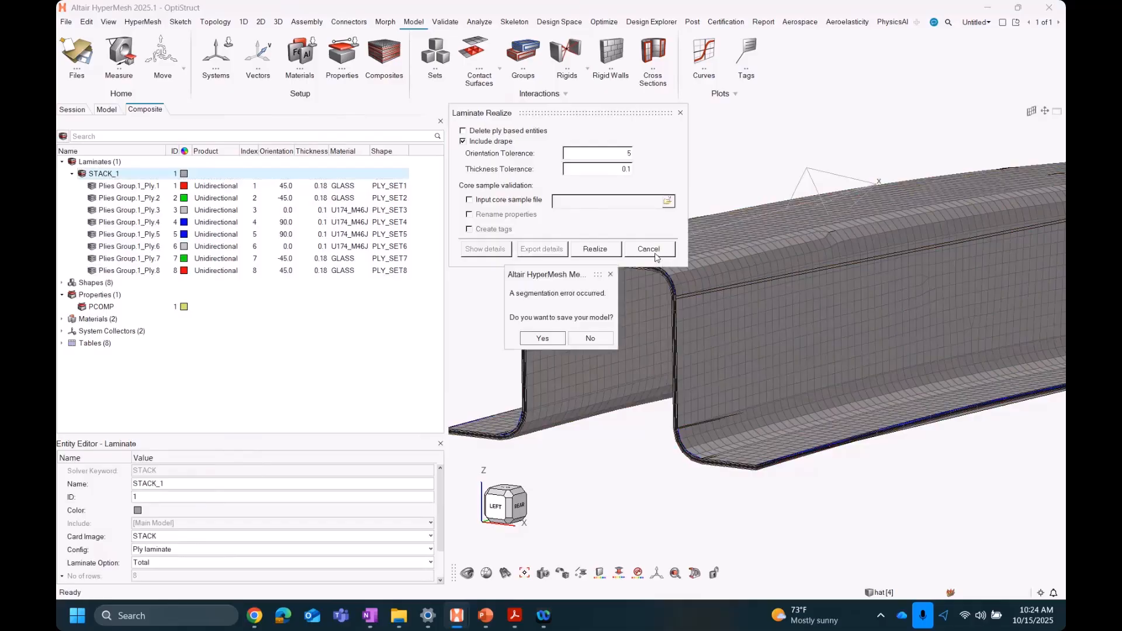
{"action": "left_click", "coordinate": [596, 341]}
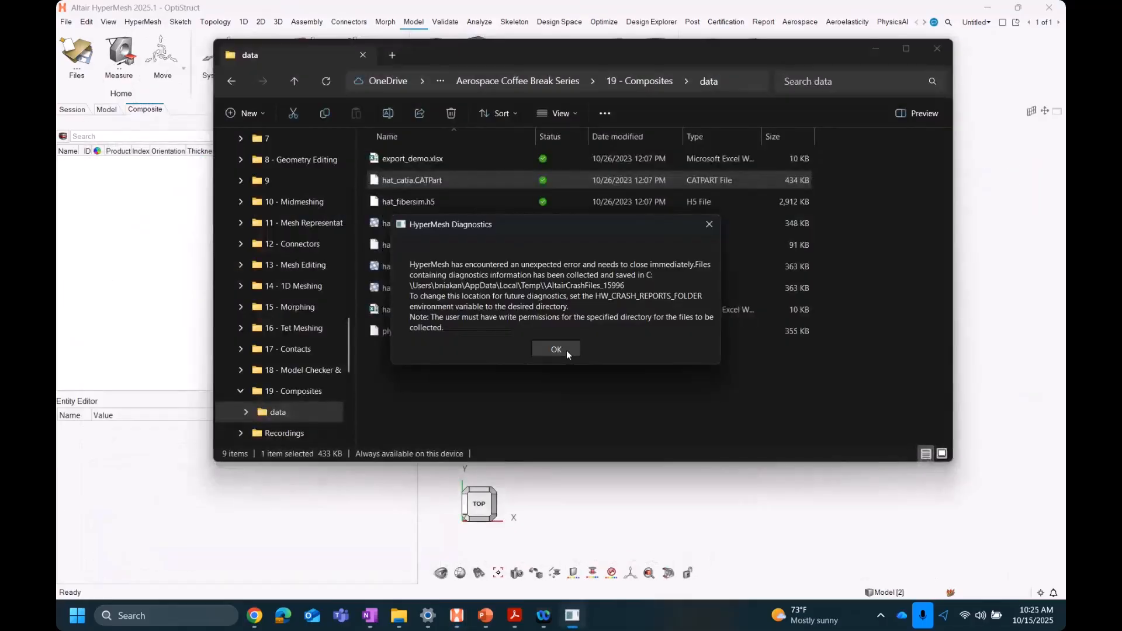
{"action": "left_click", "coordinate": [567, 350]}
Step: Switch to the remaining HyperMesh session and load hat_spreadsheet.hm from the data folder as a new model
{"action": "mouse_move", "coordinate": [457, 616]}
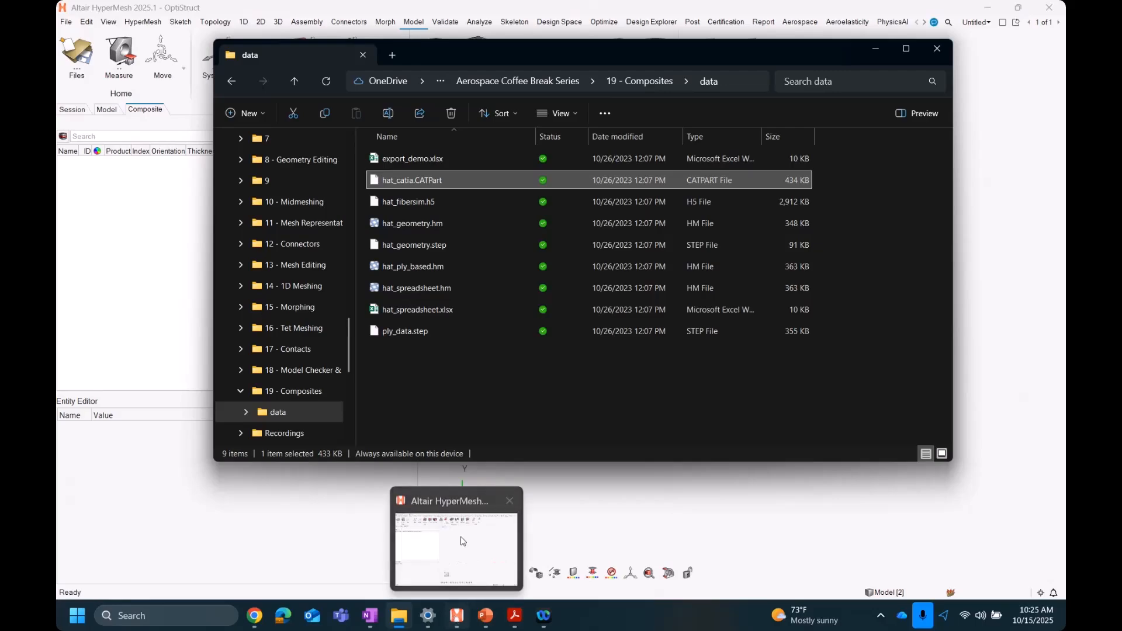
{"action": "left_click", "coordinate": [463, 541]}
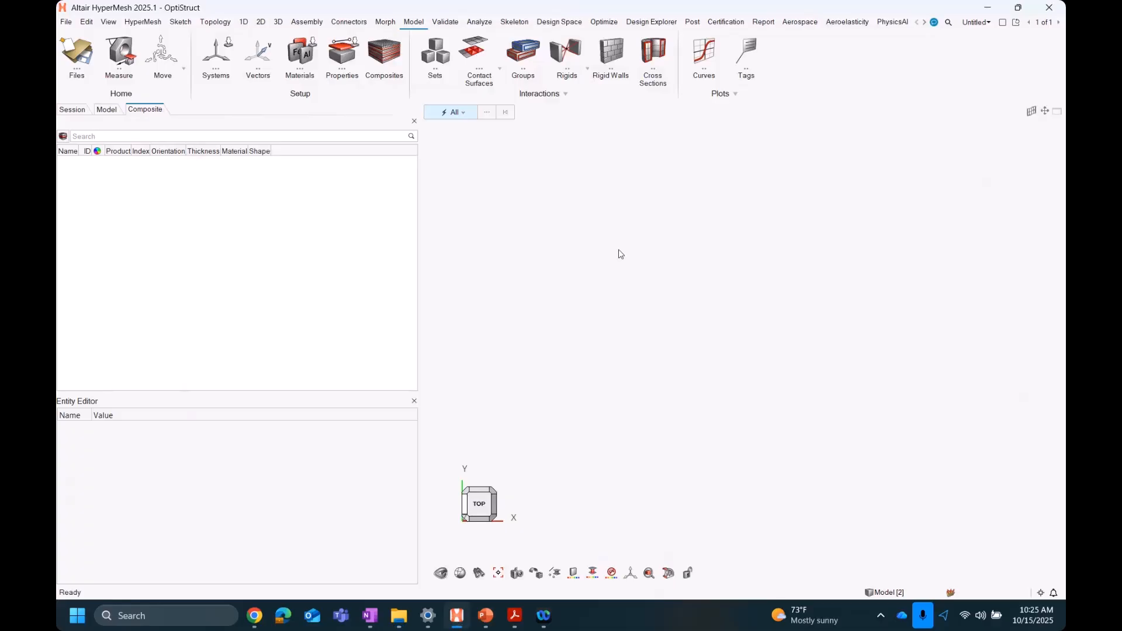
{"action": "mouse_move", "coordinate": [398, 625]}
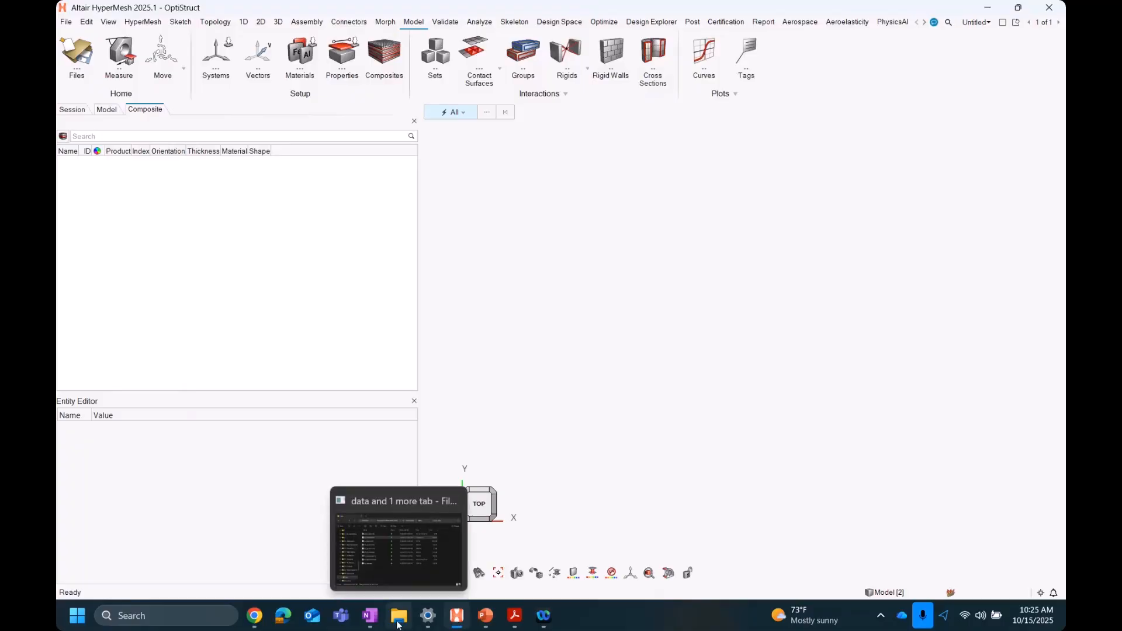
{"action": "left_click", "coordinate": [398, 624]}
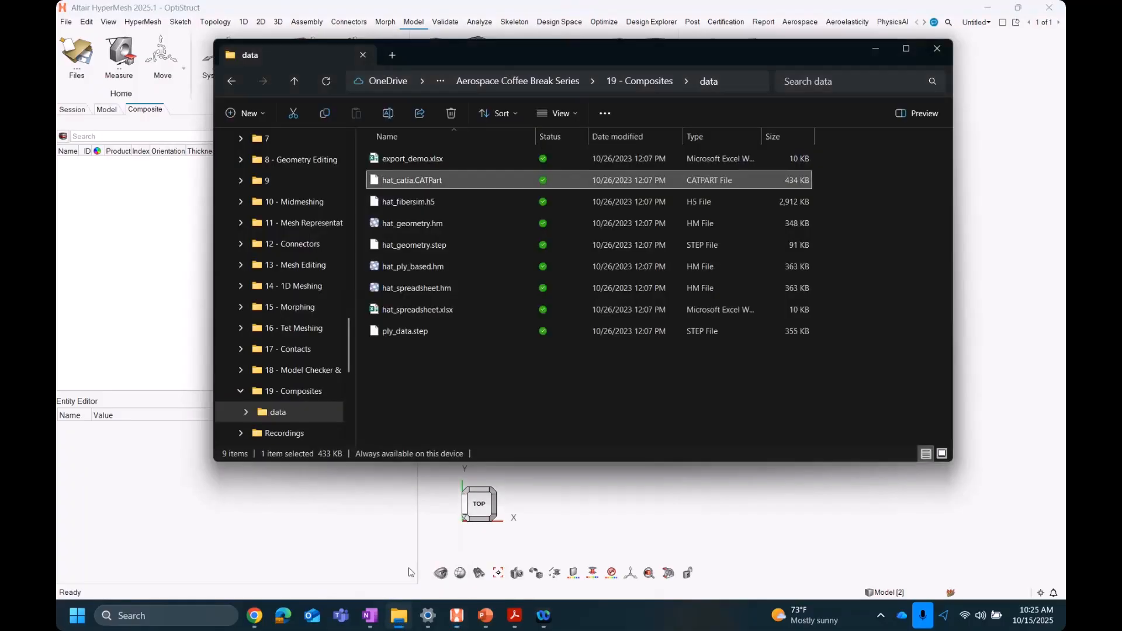
{"action": "left_click", "coordinate": [458, 390]}
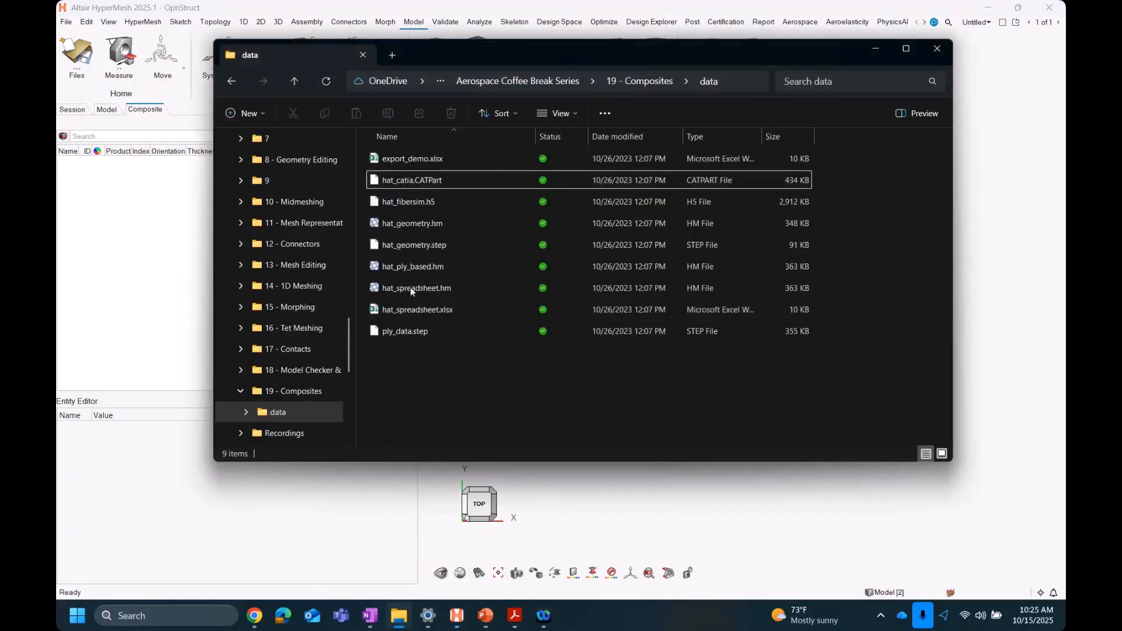
{"action": "double_click", "coordinate": [441, 297]}
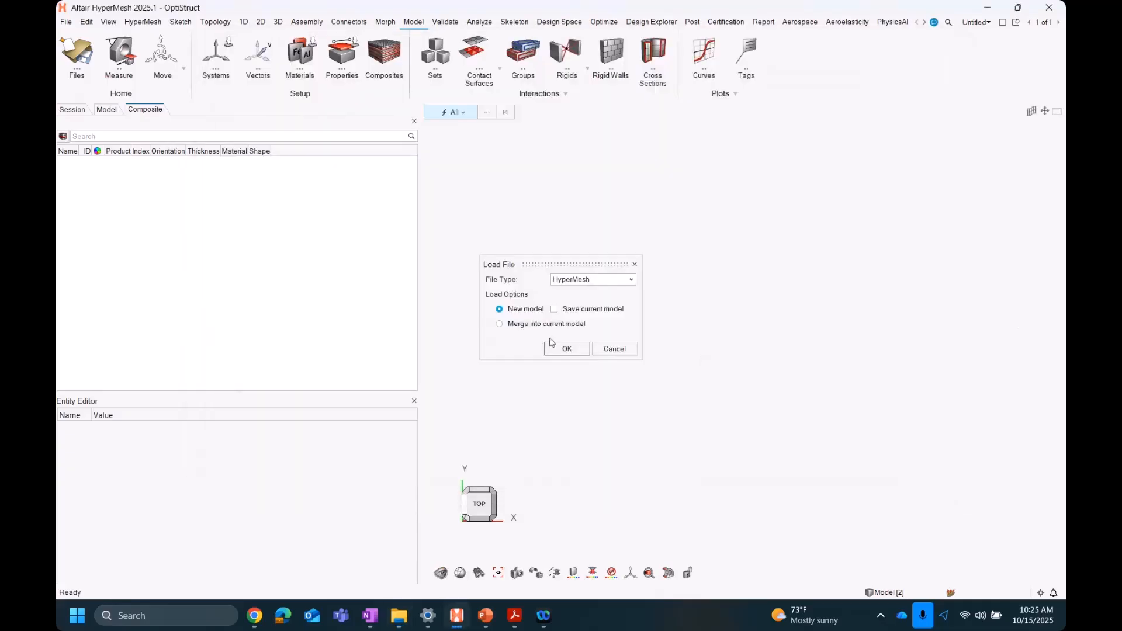
{"action": "left_click", "coordinate": [568, 350]}
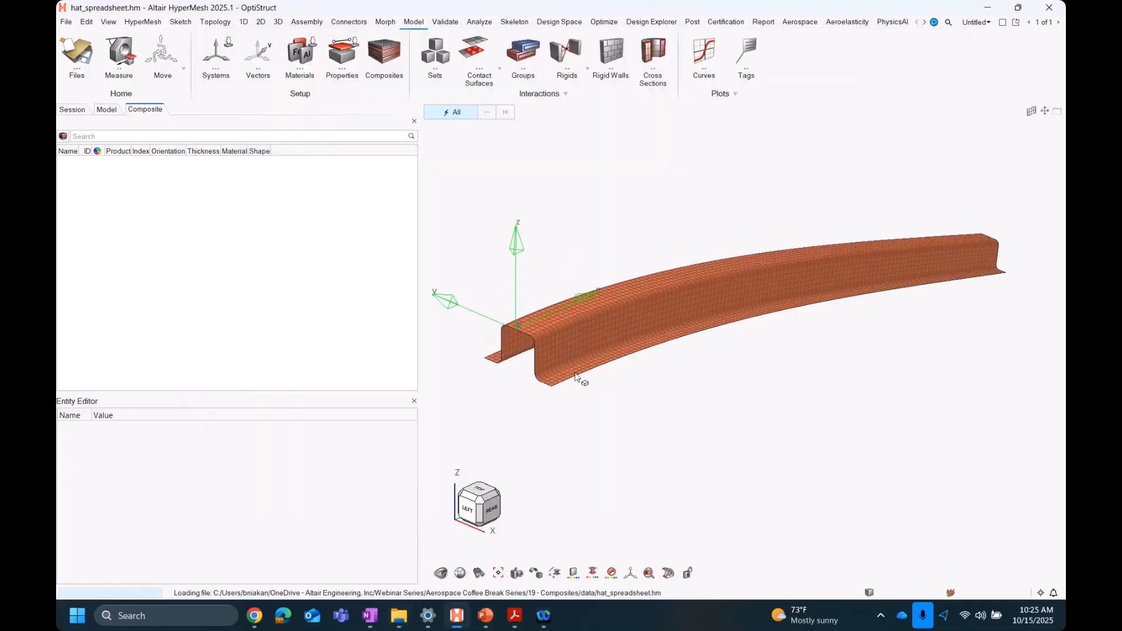
{"action": "scroll", "coordinate": [543, 383], "scroll_direction": "up", "scroll_amount": 2}
{"action": "right_click_drag", "start_coordinate": [725, 447], "coordinate": [729, 460]}
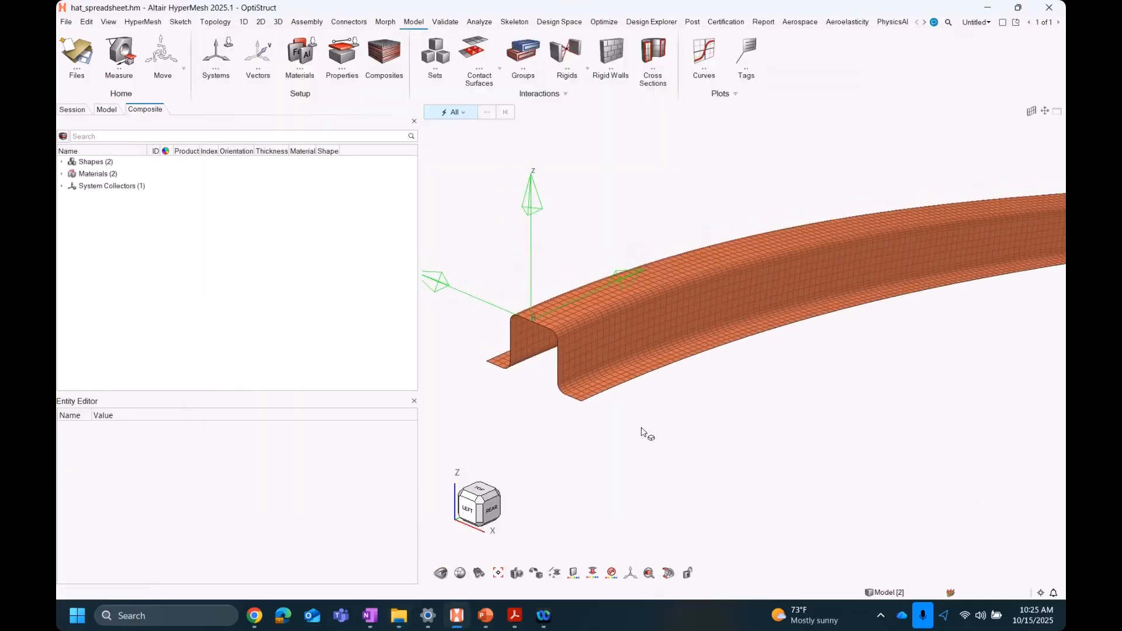
{"action": "scroll", "coordinate": [644, 431], "scroll_direction": "up", "scroll_amount": 1}
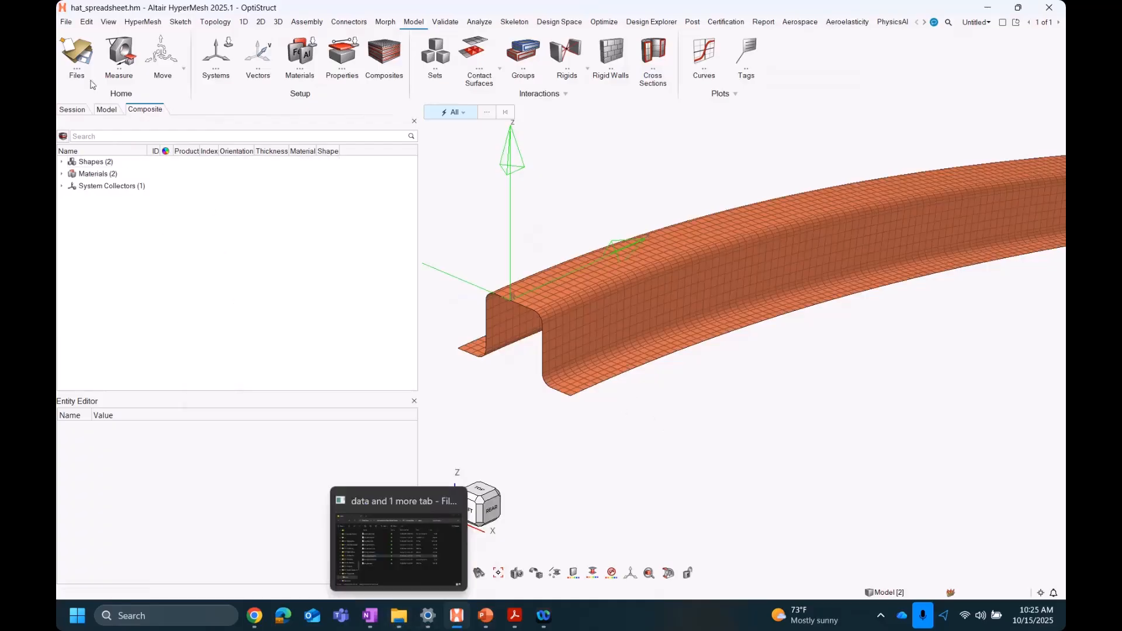
Step: Create a laminate in the Composite browser
{"action": "right_click", "coordinate": [157, 251]}
{"action": "mouse_move", "coordinate": [204, 252]}
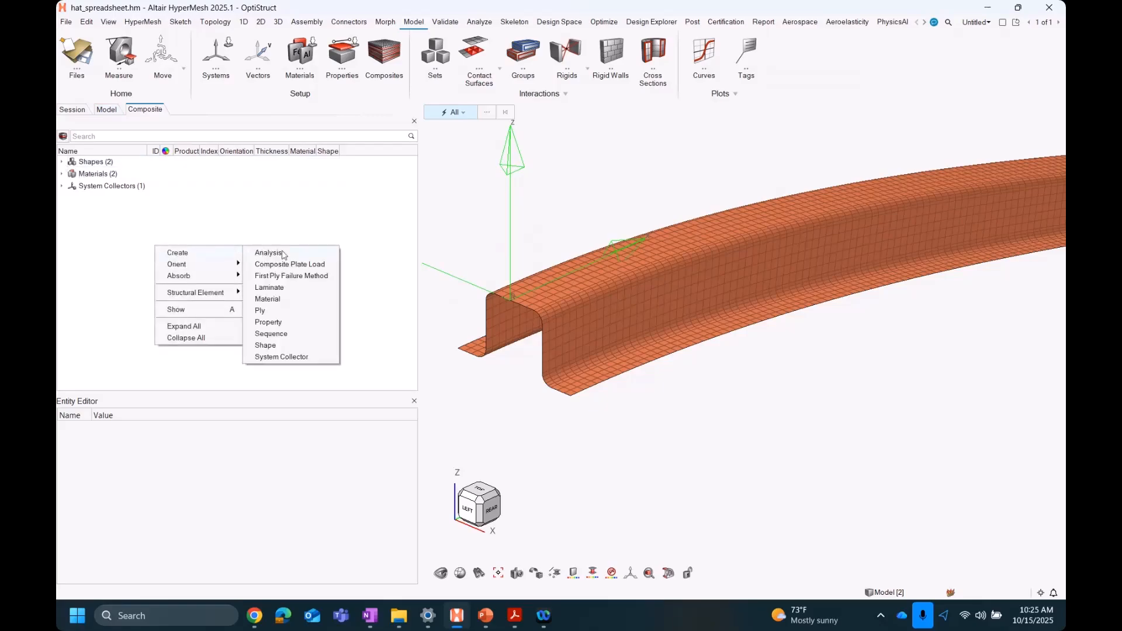
{"action": "left_click", "coordinate": [269, 287]}
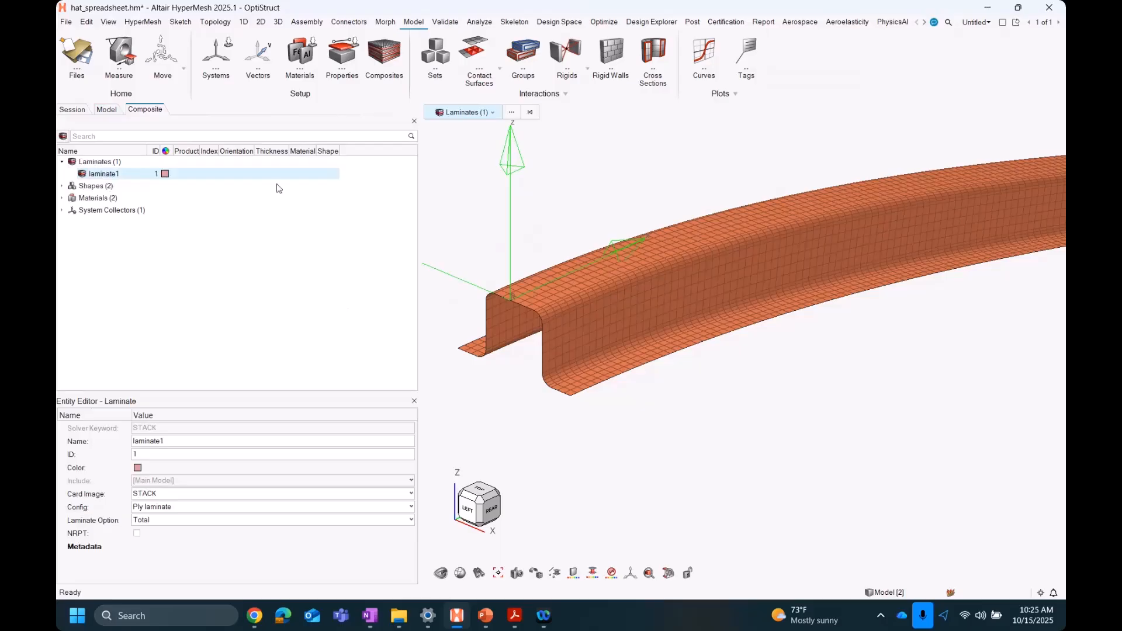
{"action": "right_click", "coordinate": [101, 175]}
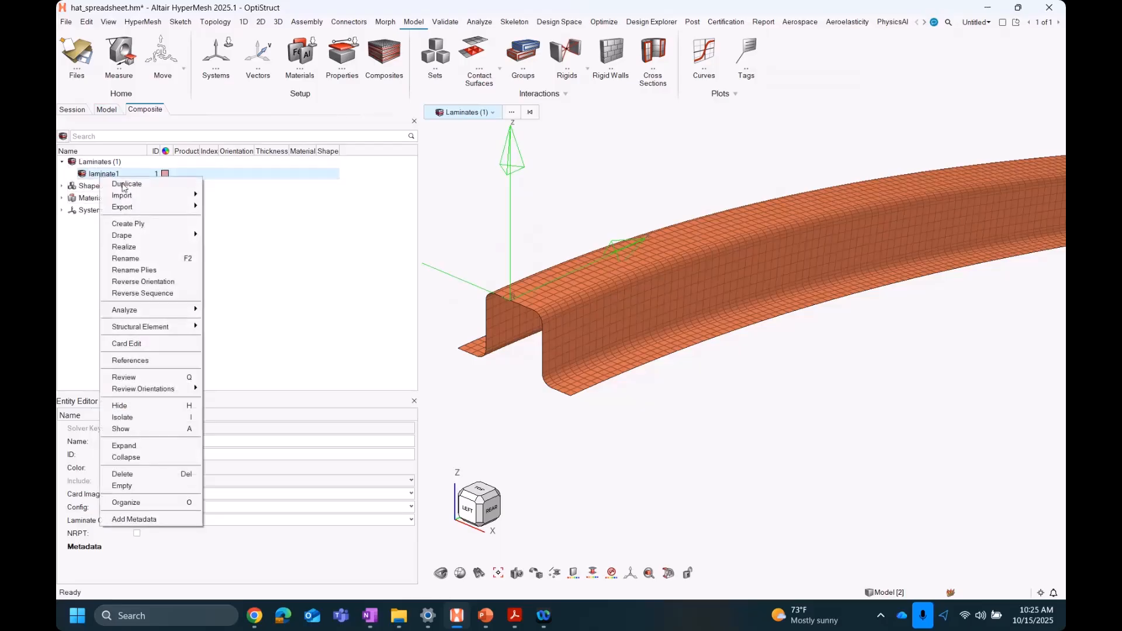
{"action": "mouse_move", "coordinate": [134, 201]}
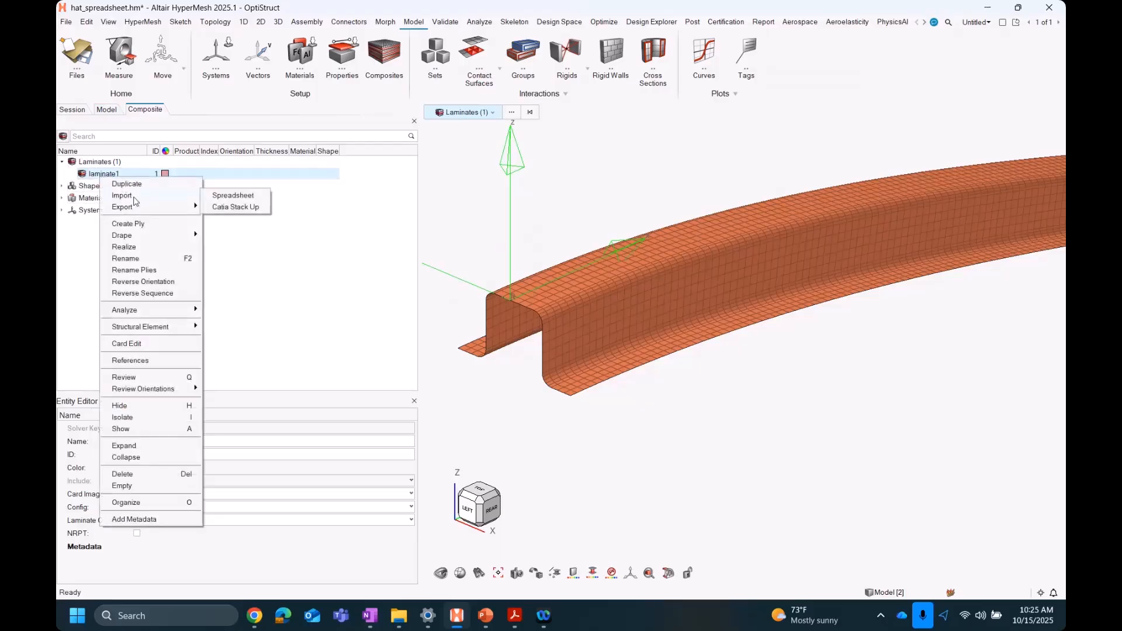
{"action": "left_click", "coordinate": [242, 197]}
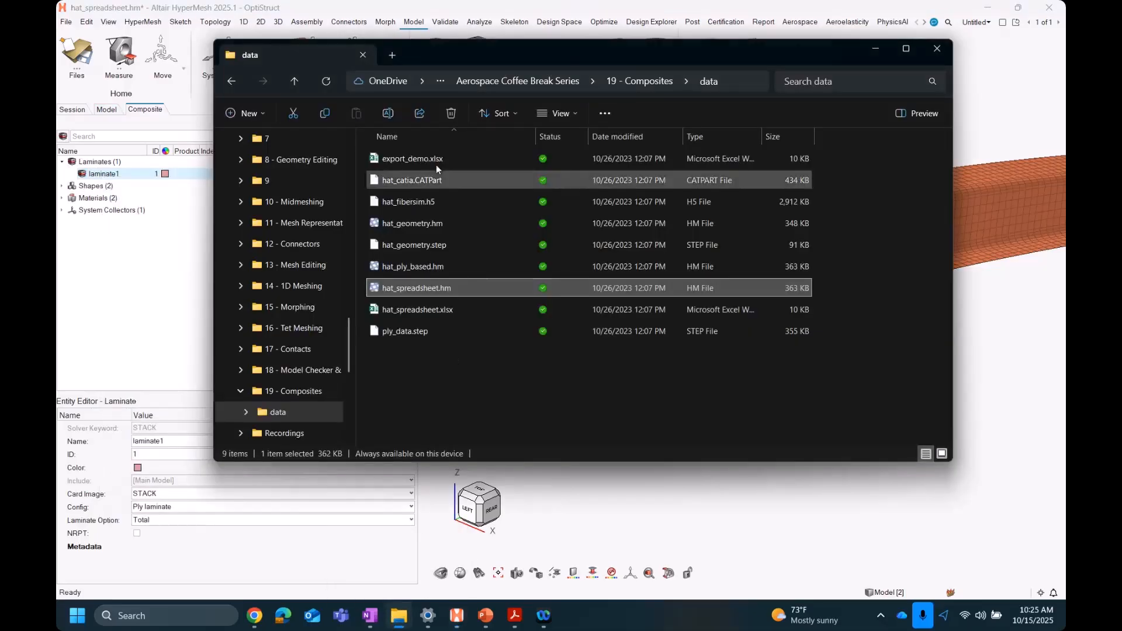
Step: Open hat_spreadsheet.xlsx in Excel, examine the ply table and the ESID values in J2:J9, and close the workbook
{"action": "double_click", "coordinate": [444, 310]}
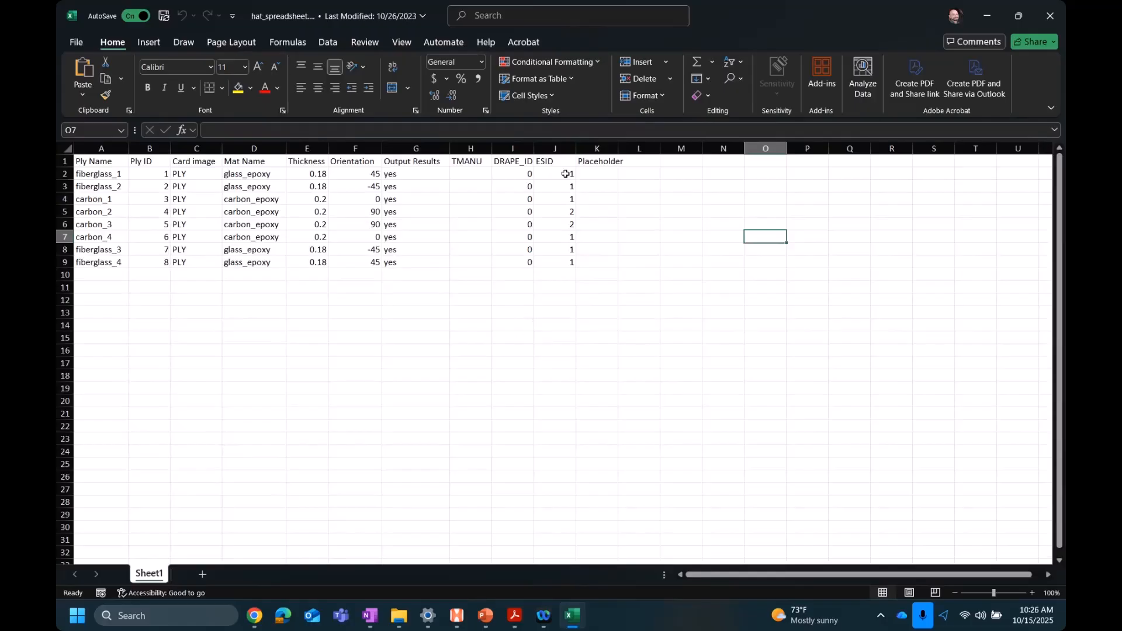
{"action": "left_click_drag", "start_coordinate": [562, 174], "coordinate": [572, 264]}
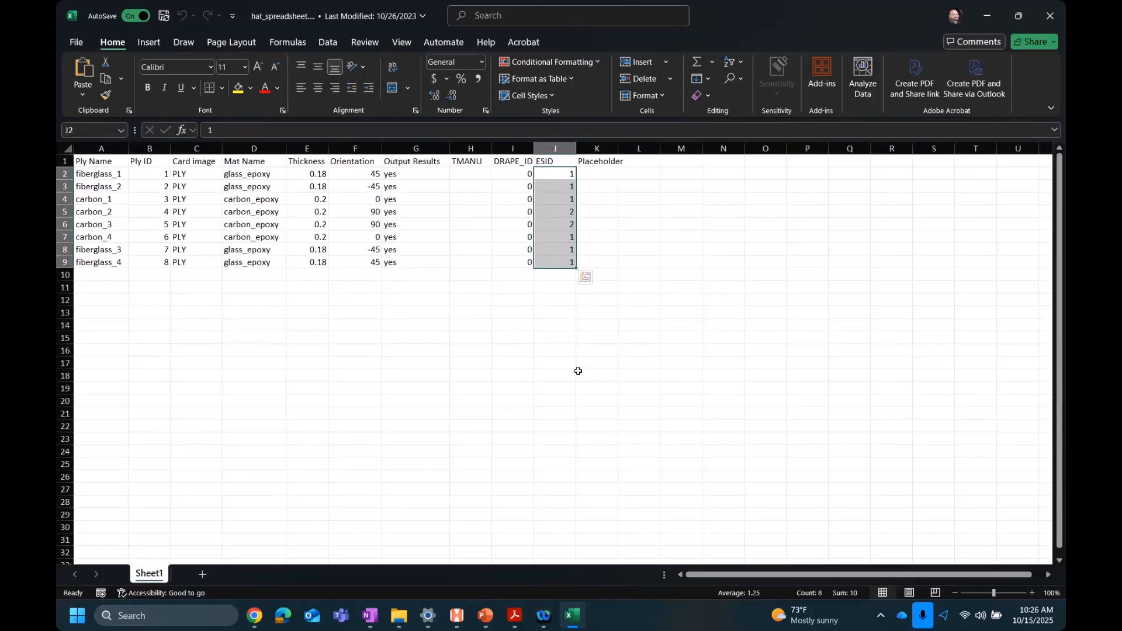
{"action": "left_click", "coordinate": [1051, 16]}
{"action": "left_click", "coordinate": [459, 390]}
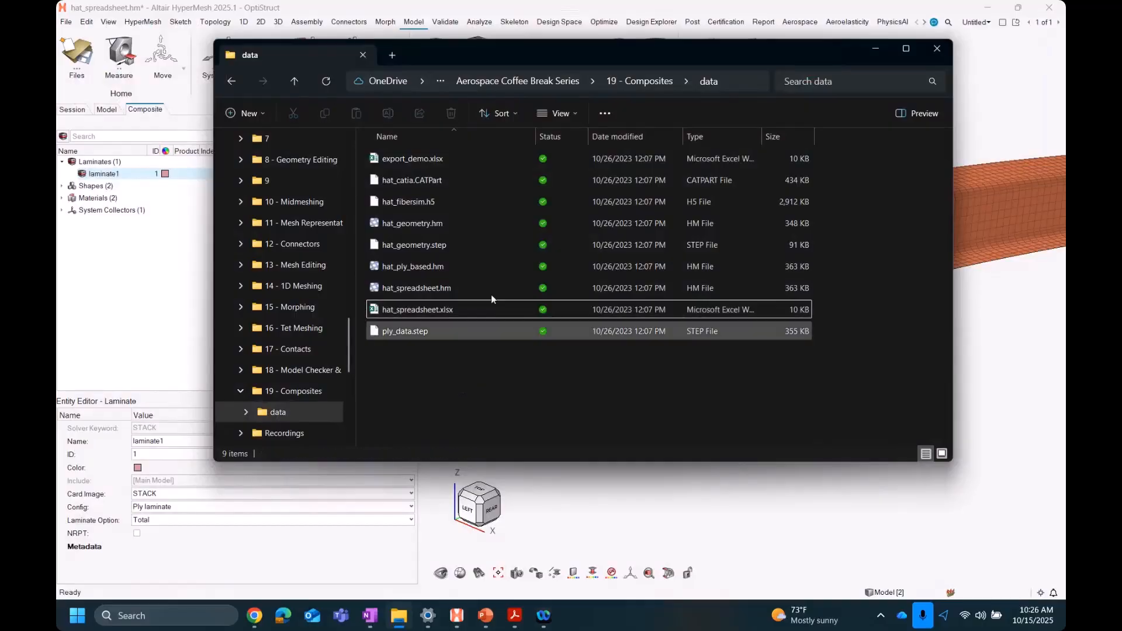
{"action": "left_click_drag", "start_coordinate": [424, 51], "coordinate": [485, 77]}
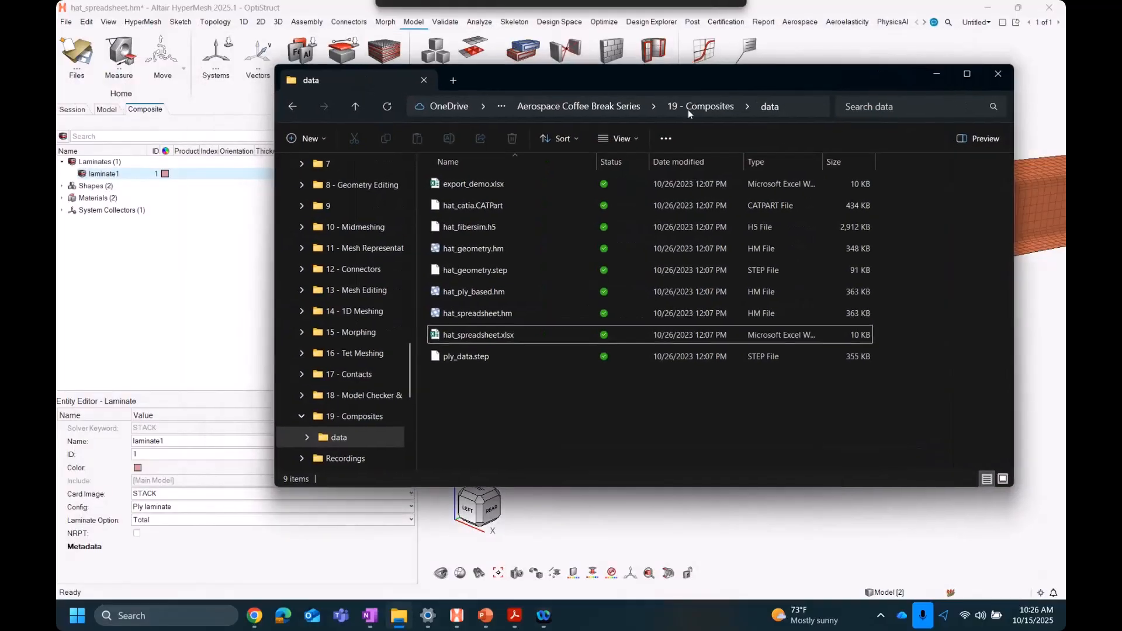
{"action": "left_click", "coordinate": [802, 106]}
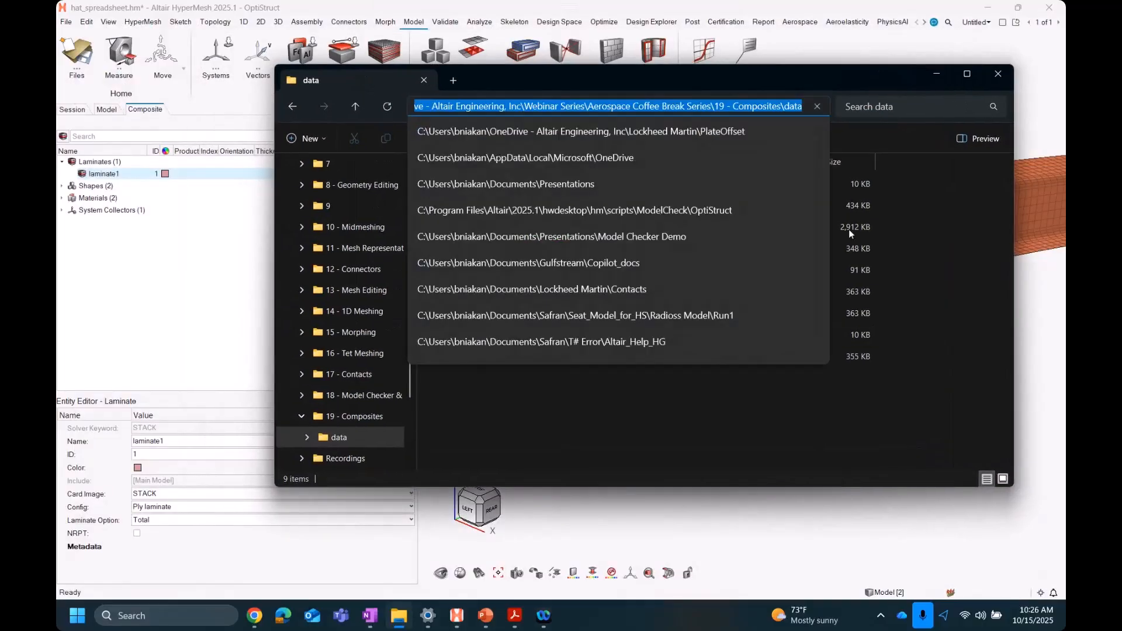
{"action": "left_click", "coordinate": [895, 433]}
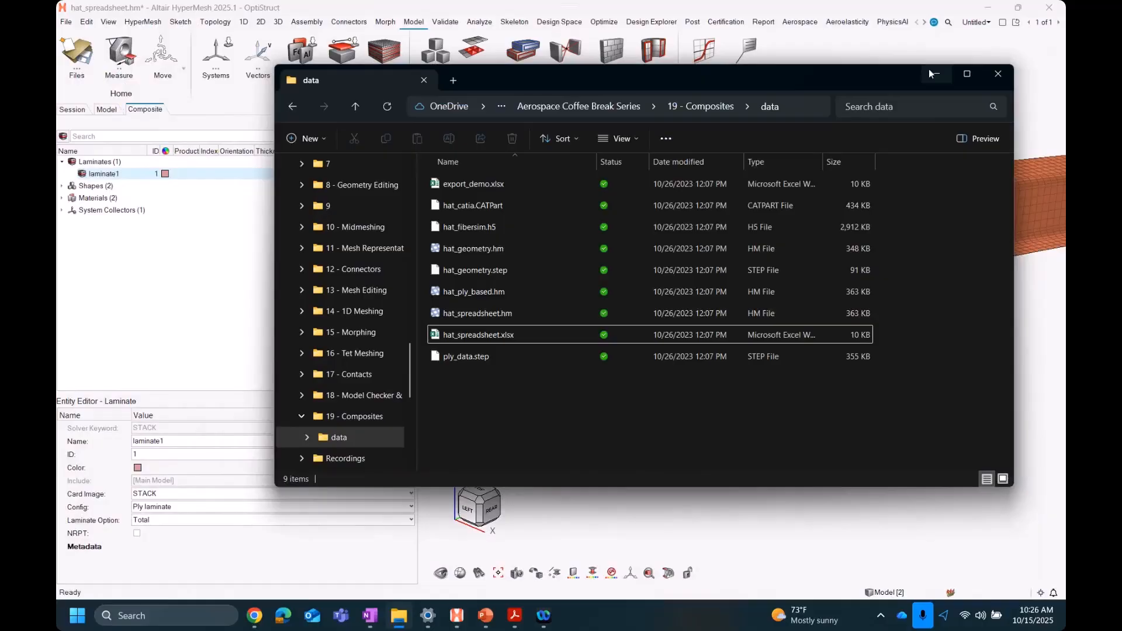
{"action": "left_click", "coordinate": [931, 74]}
Step: Import the spreadsheet hat_spreadsheet.xlsx into laminate1 in HyperMesh and expand the laminate to list its plies
{"action": "right_click", "coordinate": [114, 175]}
{"action": "mouse_move", "coordinate": [151, 198]}
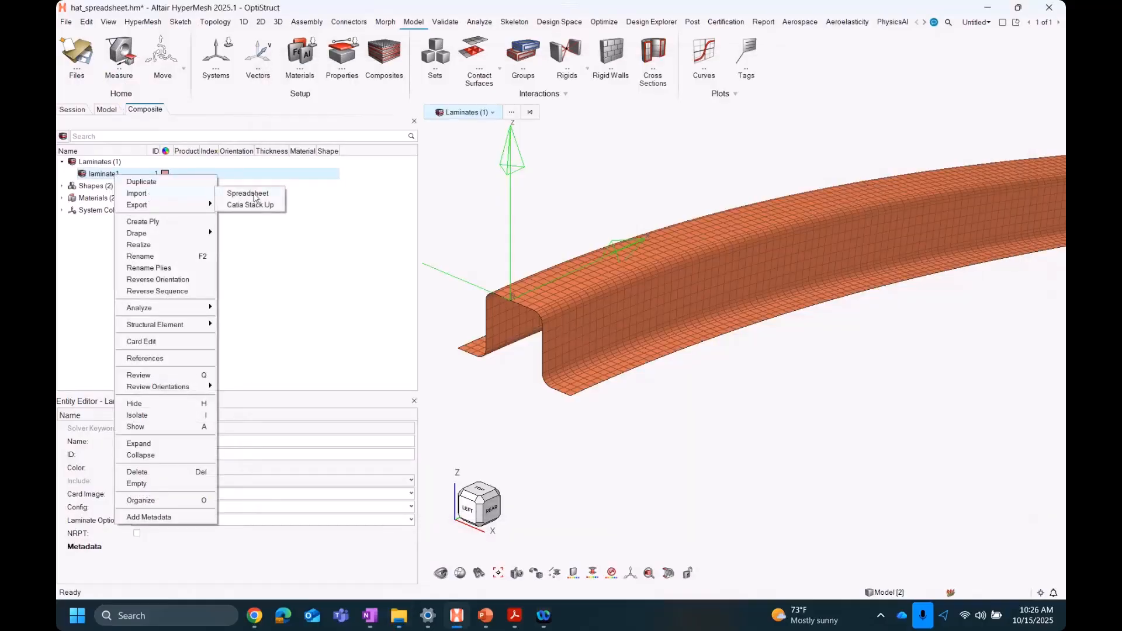
{"action": "left_click", "coordinate": [266, 194]}
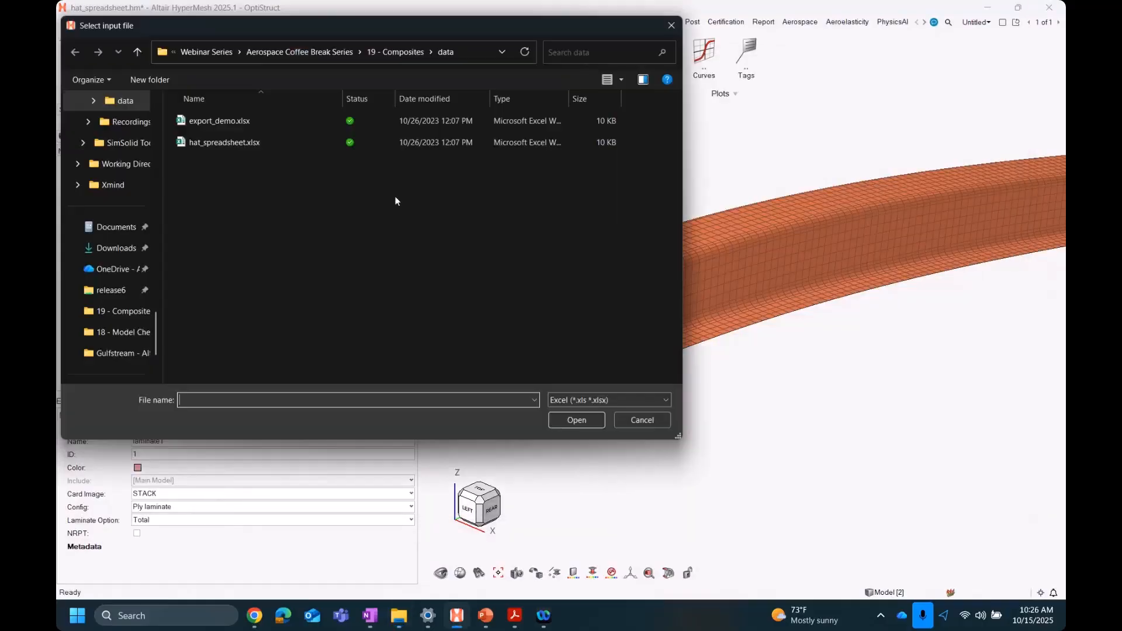
{"action": "double_click", "coordinate": [222, 146]}
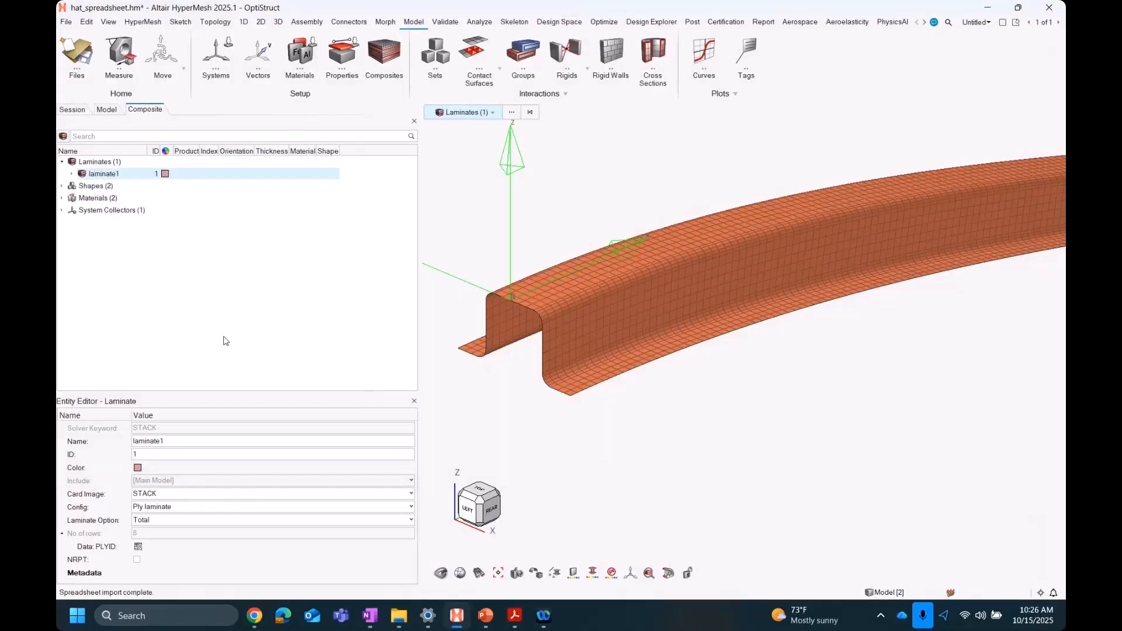
{"action": "left_click", "coordinate": [72, 174]}
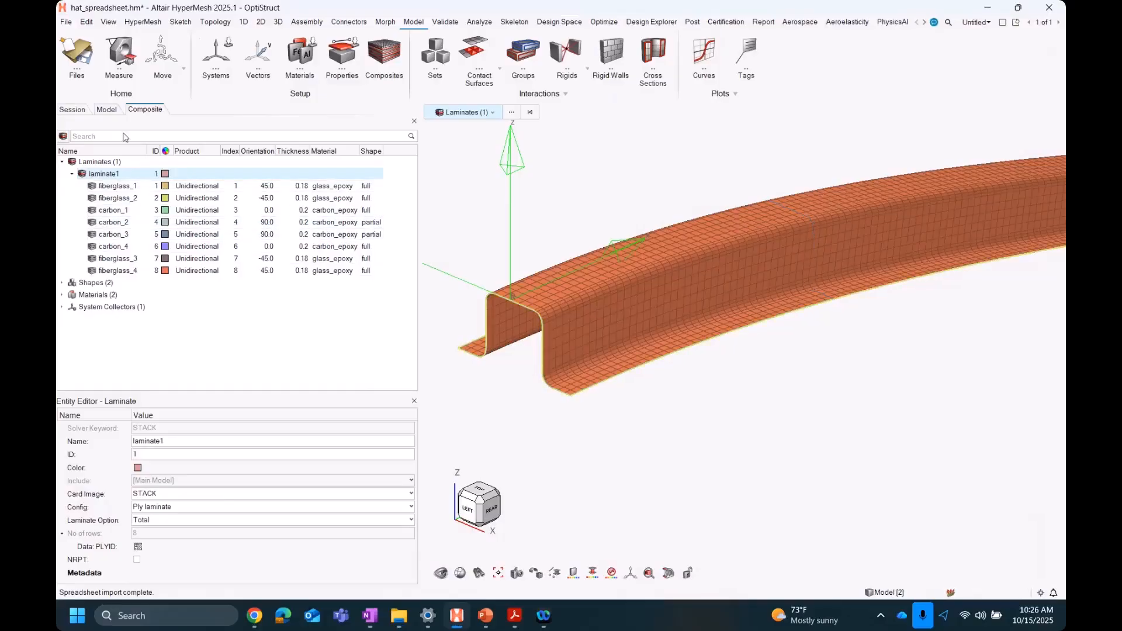
Step: Examine the full and partial element sets in the Model browser alongside the imported plies in the Composite browser
{"action": "left_click", "coordinate": [100, 110]}
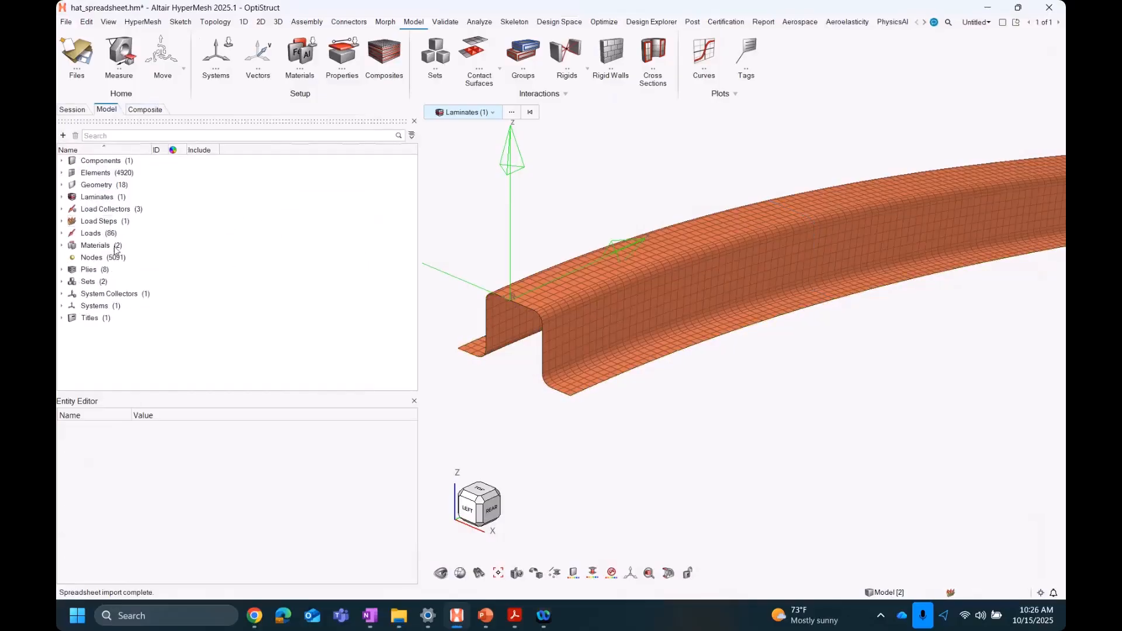
{"action": "left_click", "coordinate": [63, 282]}
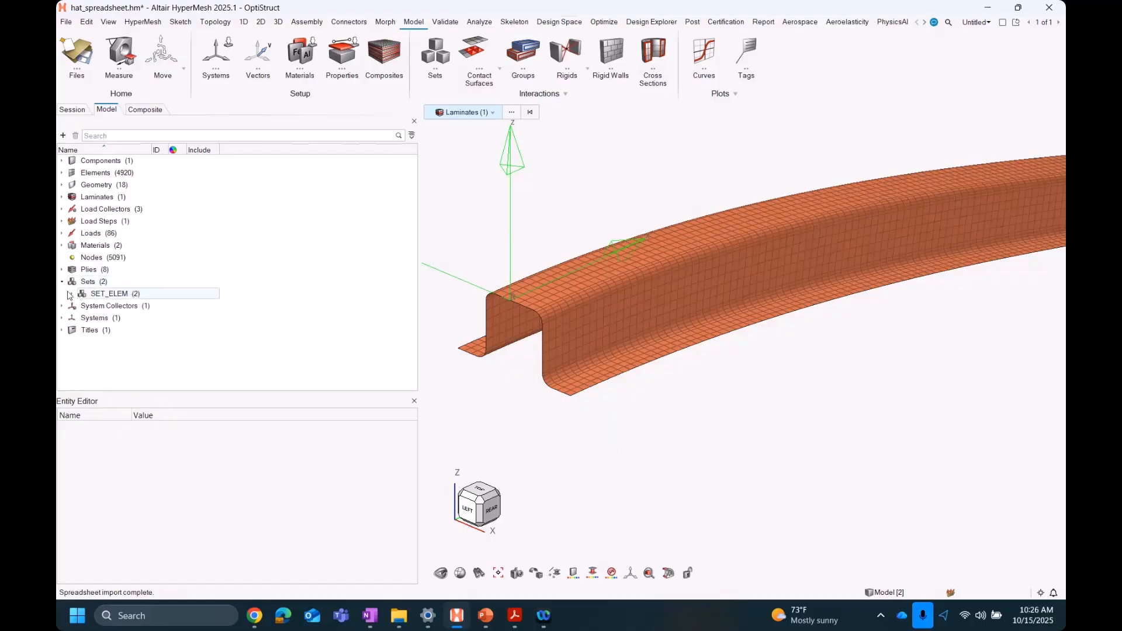
{"action": "left_click", "coordinate": [72, 294]}
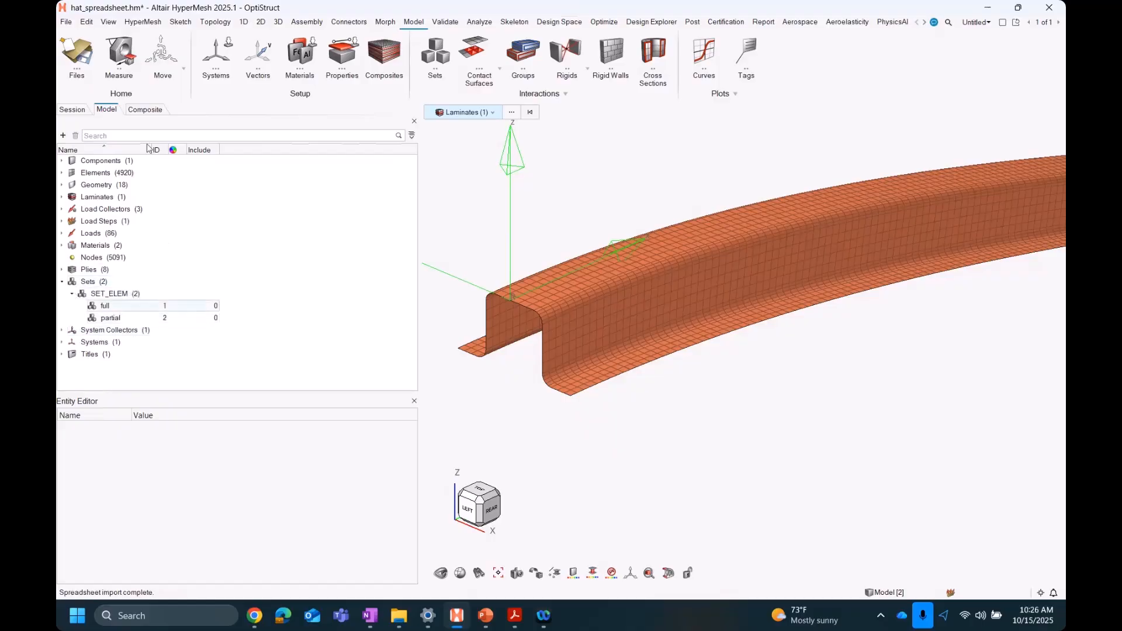
{"action": "left_click", "coordinate": [145, 109]}
{"action": "scroll", "coordinate": [622, 453], "scroll_direction": "up", "scroll_amount": 5}
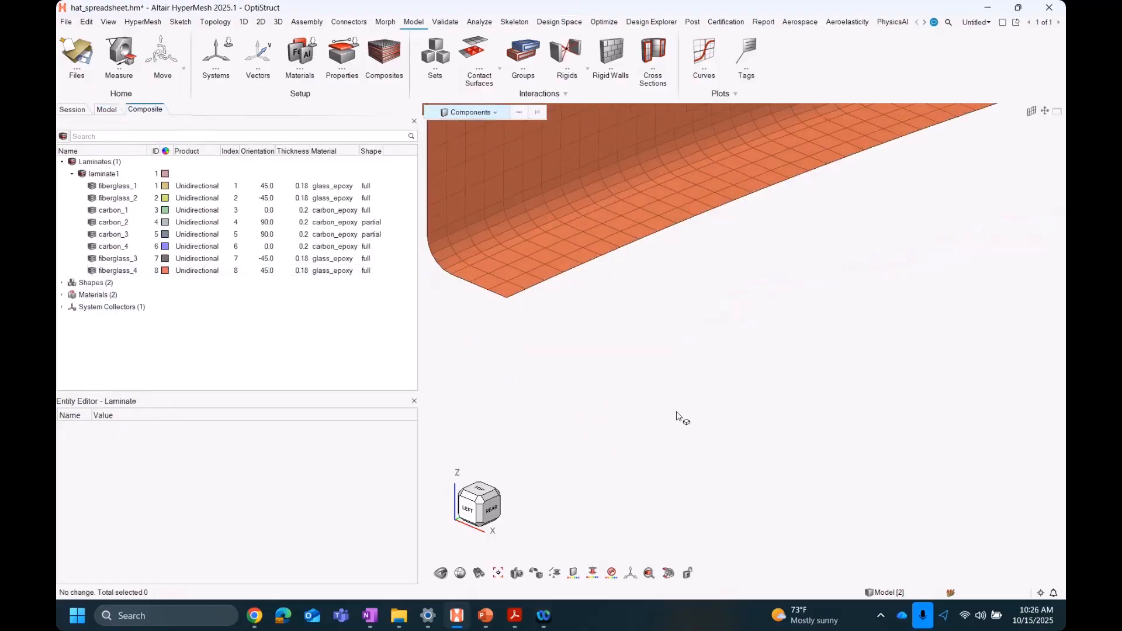
{"action": "right_click_drag", "start_coordinate": [676, 413], "coordinate": [752, 457]}
{"action": "left_click", "coordinate": [556, 574]}
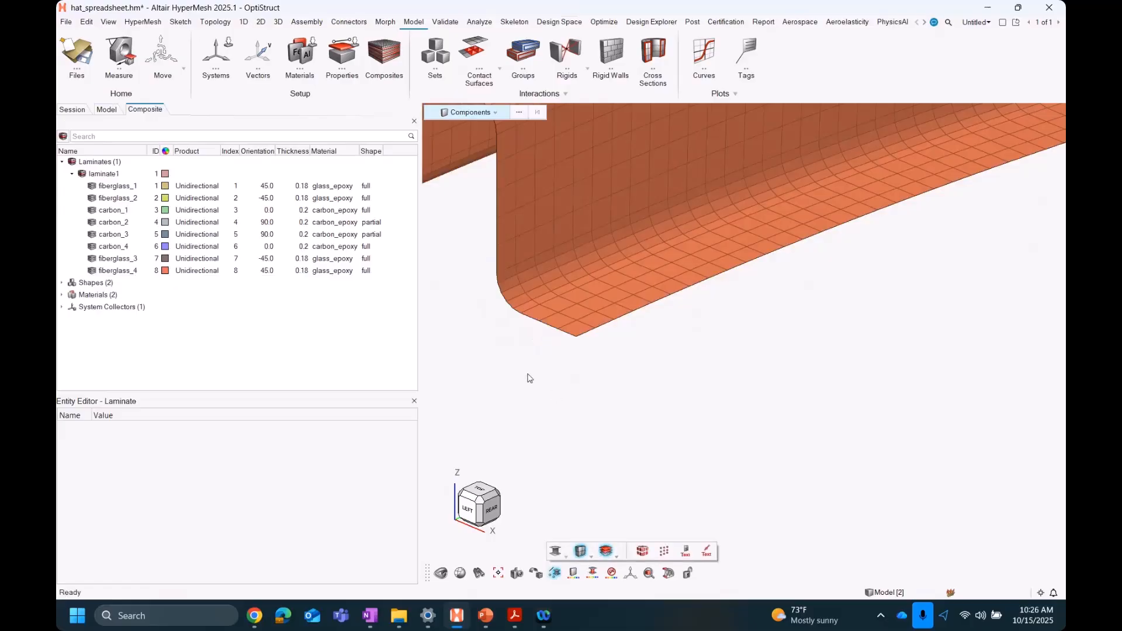
{"action": "right_click_drag", "start_coordinate": [530, 379], "coordinate": [599, 427]}
{"action": "left_click", "coordinate": [106, 109]}
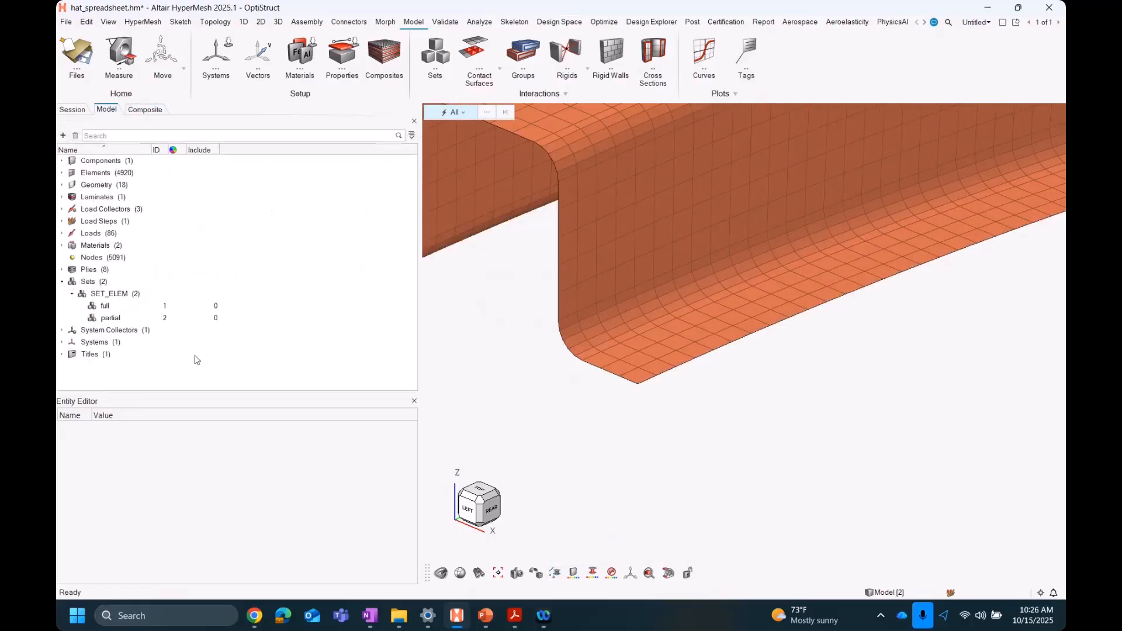
{"action": "left_click", "coordinate": [146, 111]}
Step: Create a new property in the Composite browser
{"action": "right_click", "coordinate": [188, 351]}
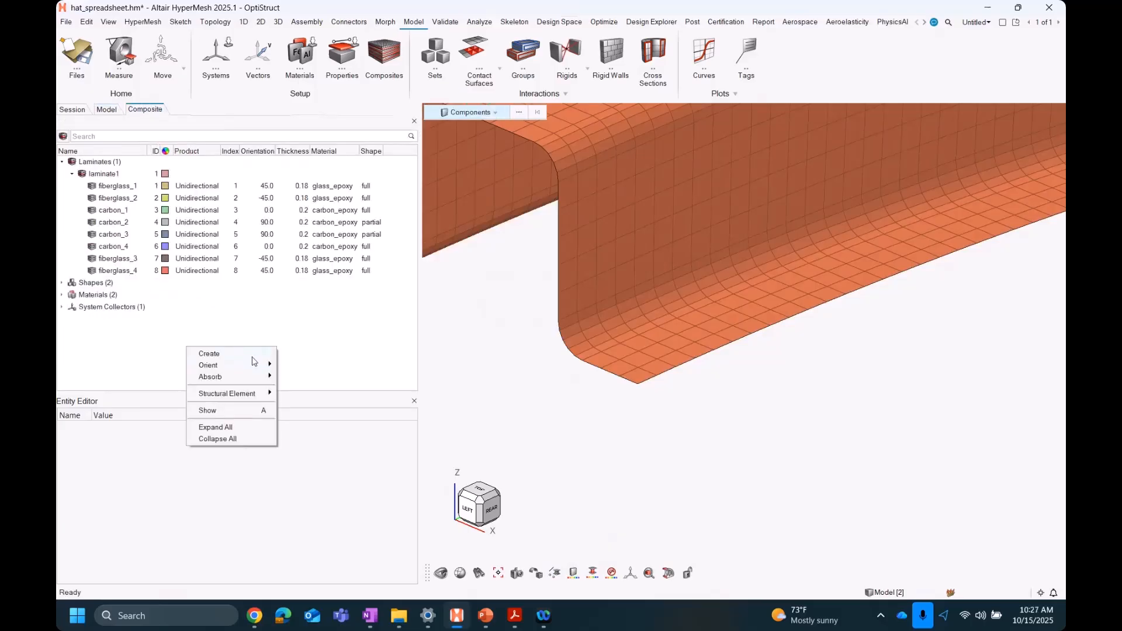
{"action": "mouse_move", "coordinate": [253, 355]}
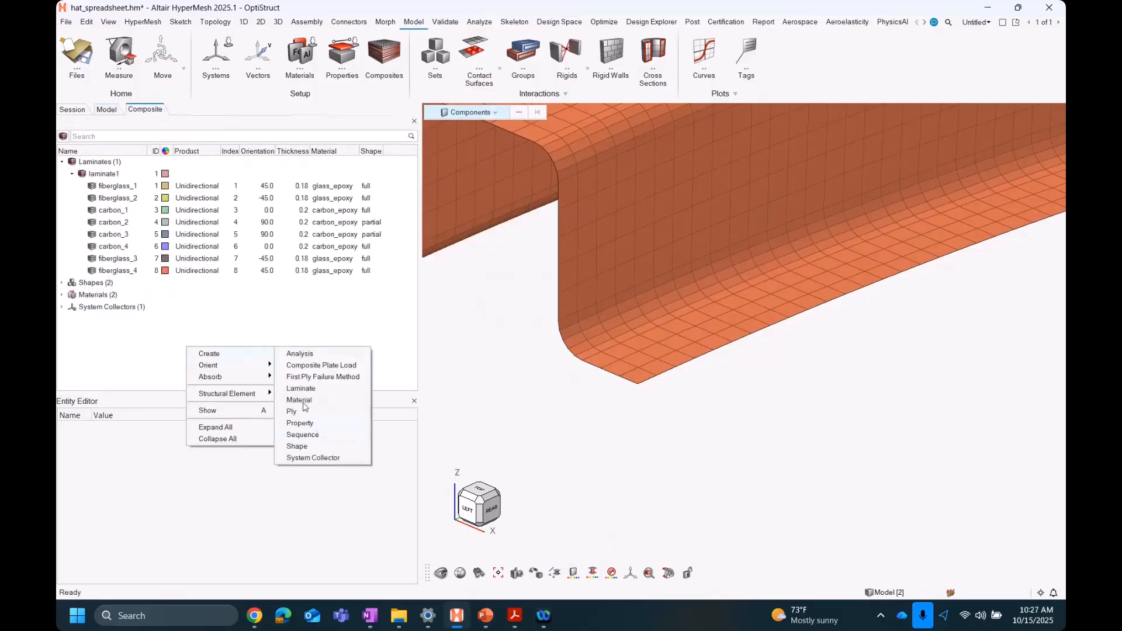
{"action": "left_click", "coordinate": [316, 425]}
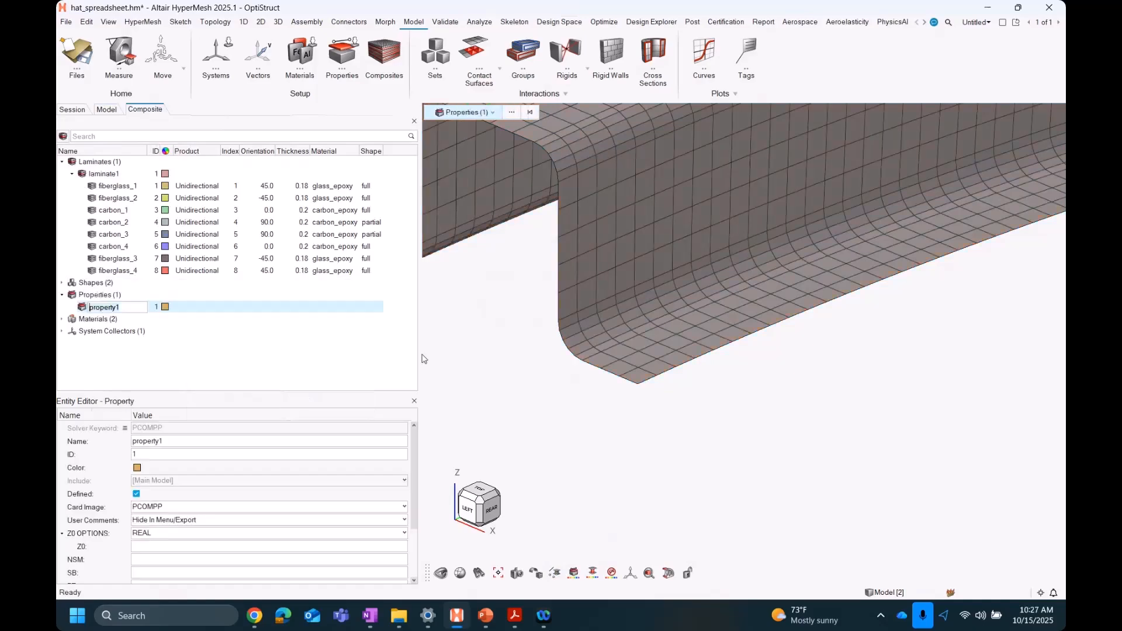
{"action": "left_click", "coordinate": [749, 422]}
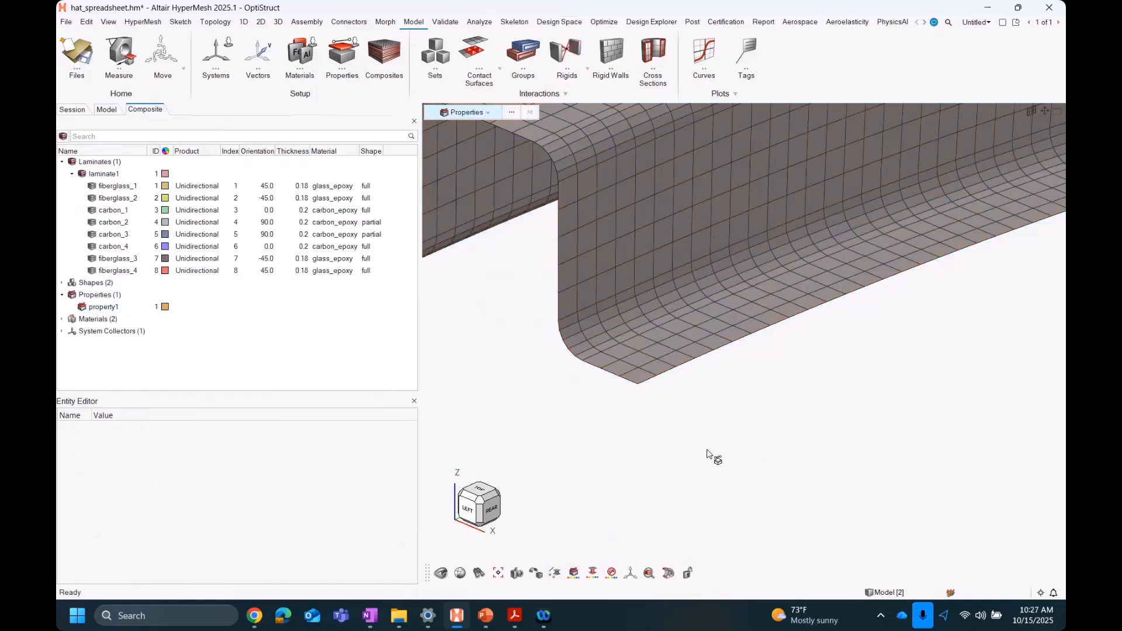
Step: Set the Z0 offset of property1 to 0.0
{"action": "left_click", "coordinate": [103, 307]}
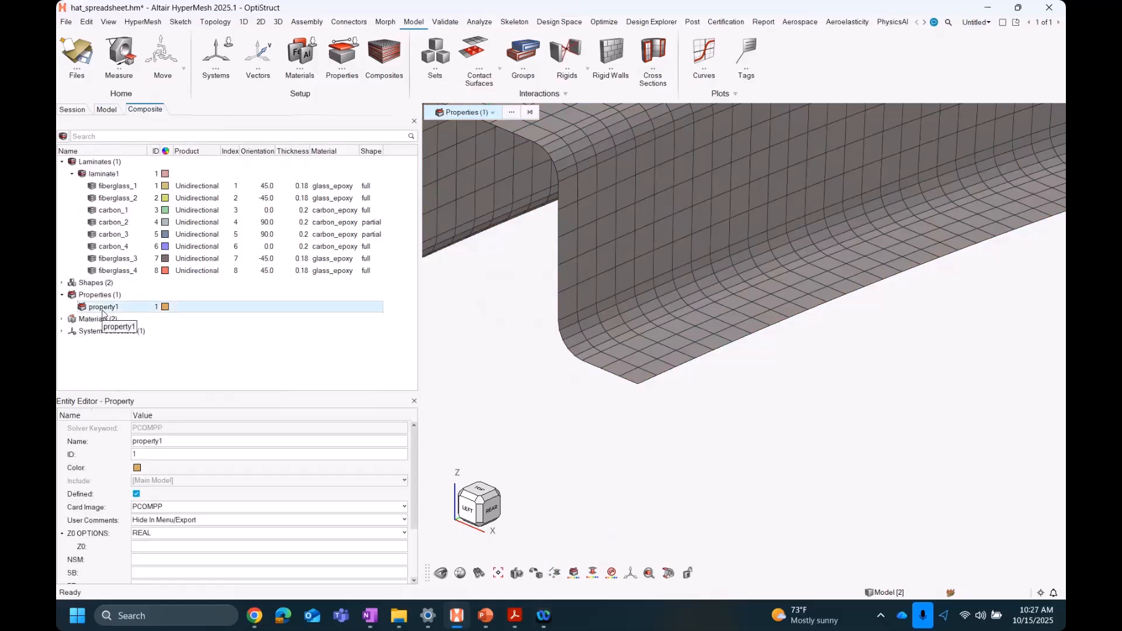
{"action": "right_click", "coordinate": [103, 308]}
{"action": "left_click", "coordinate": [336, 399]}
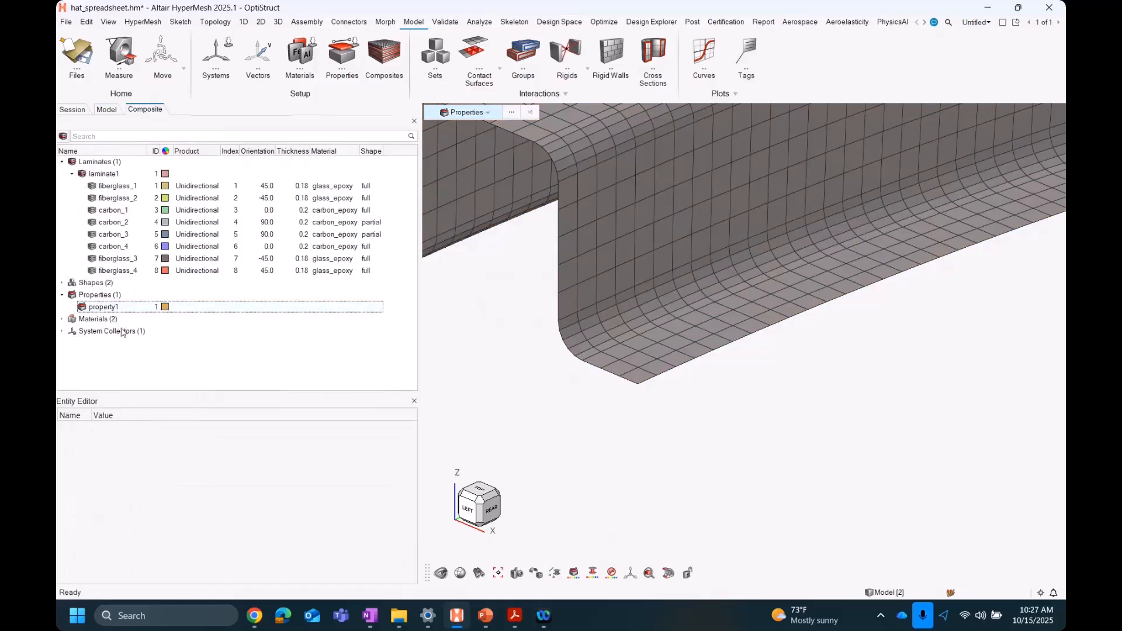
{"action": "left_click", "coordinate": [110, 308]}
{"action": "left_click", "coordinate": [203, 548]}
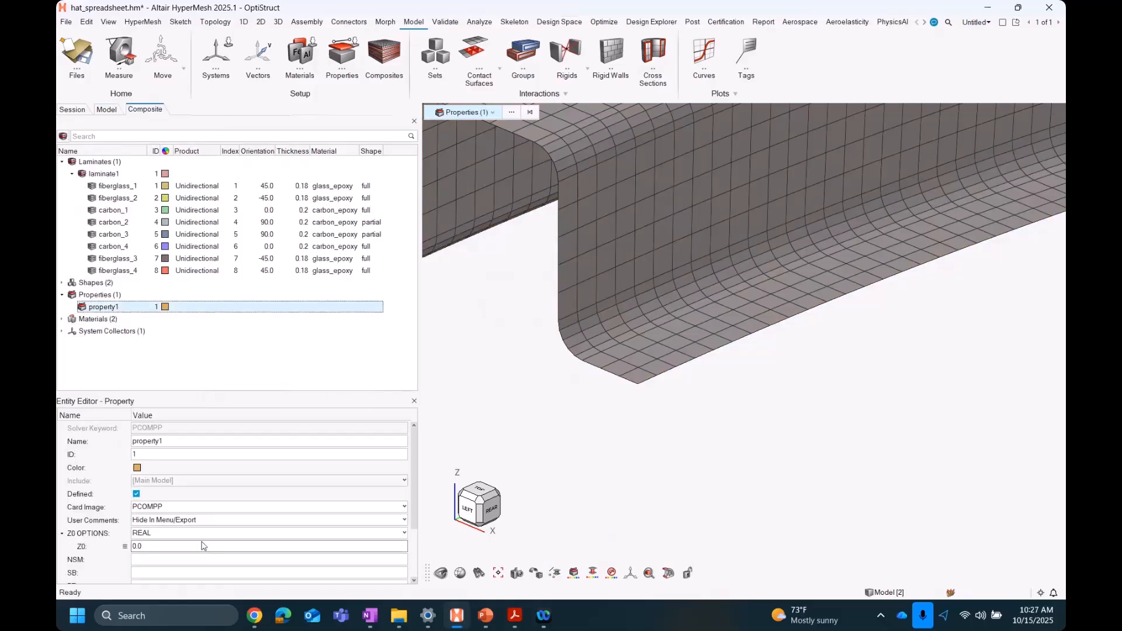
{"action": "left_click", "coordinate": [205, 546]}
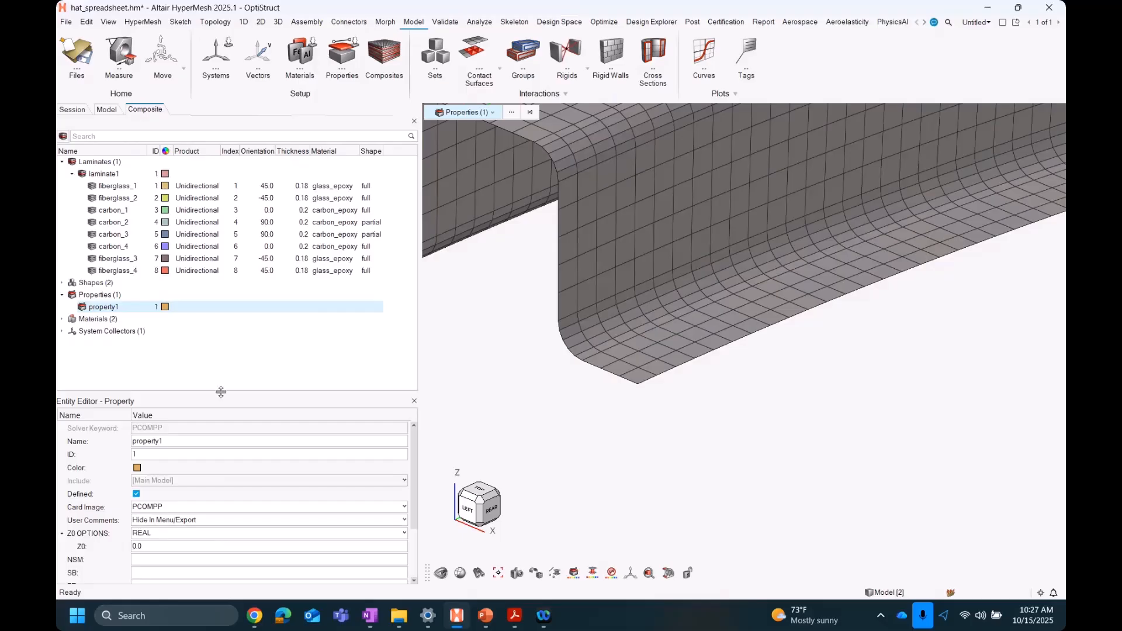
Step: Assign property1 to the hat component
{"action": "right_click", "coordinate": [107, 311]}
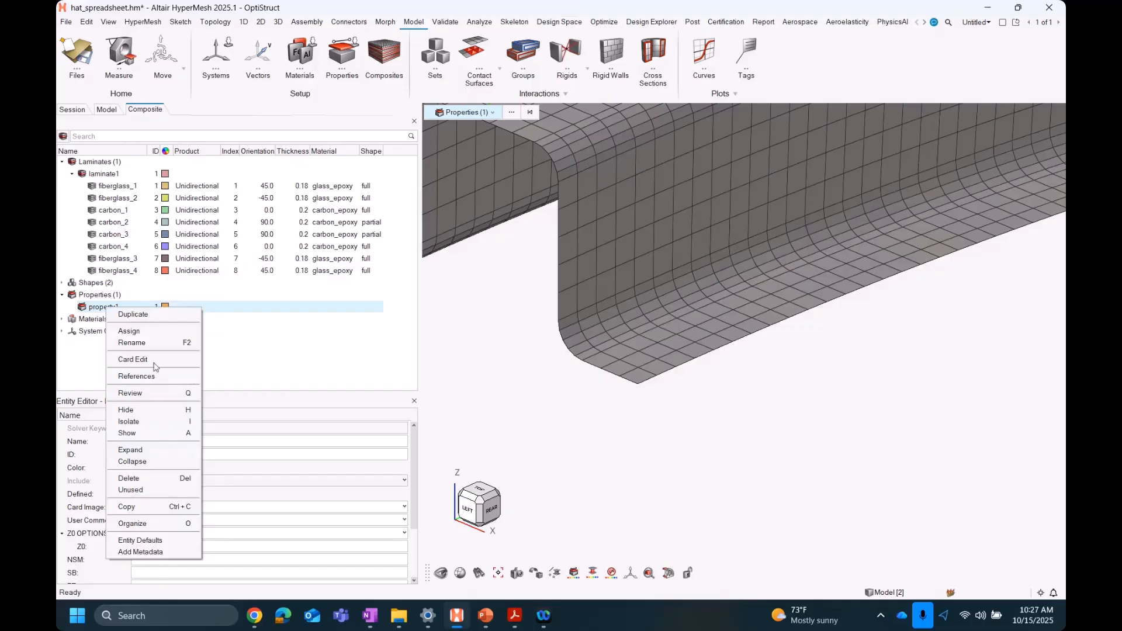
{"action": "left_click", "coordinate": [148, 331]}
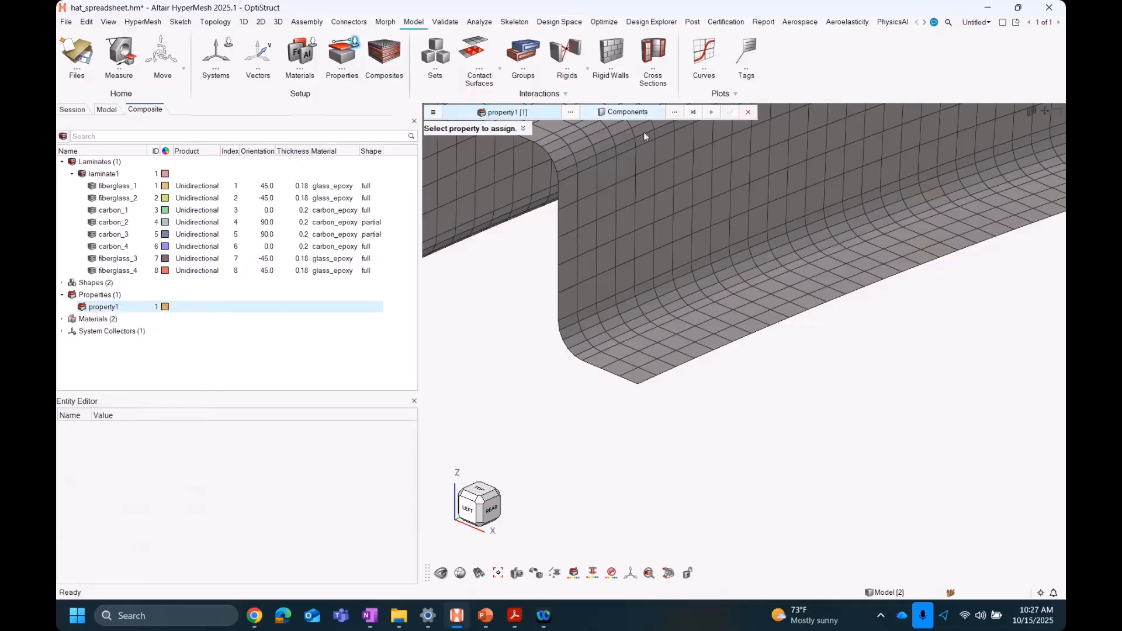
{"action": "left_click", "coordinate": [703, 226]}
{"action": "middle_click", "coordinate": [731, 311]}
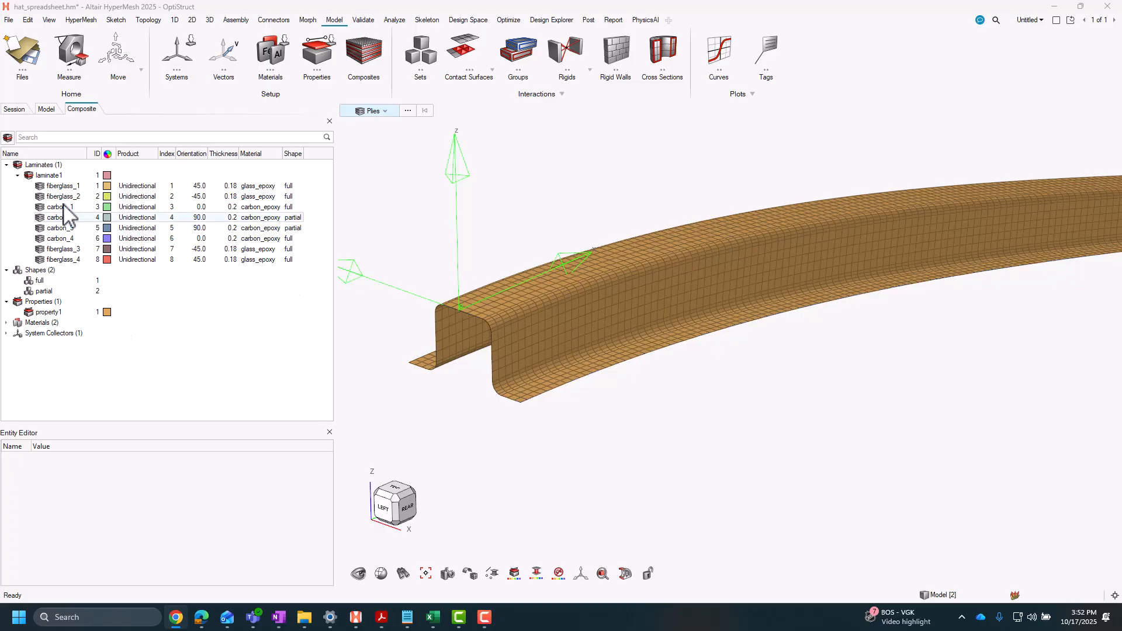
Step: Run the Engineering Constants analysis on laminate1 and examine the laminate matrices in the result viewer
{"action": "right_click", "coordinate": [50, 176]}
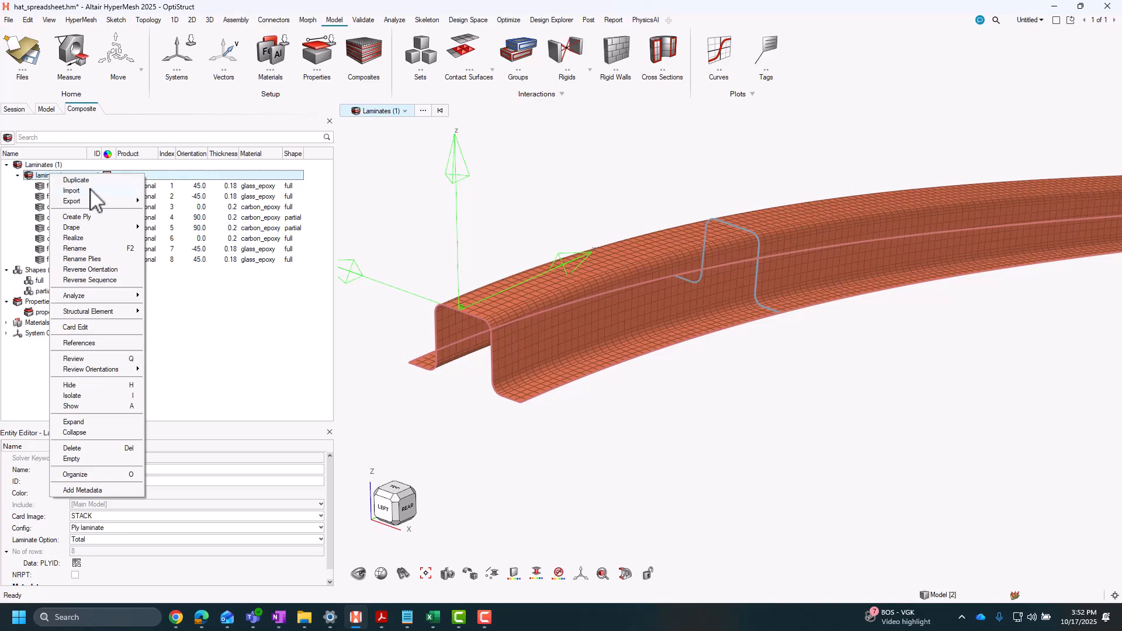
{"action": "mouse_move", "coordinate": [95, 297]}
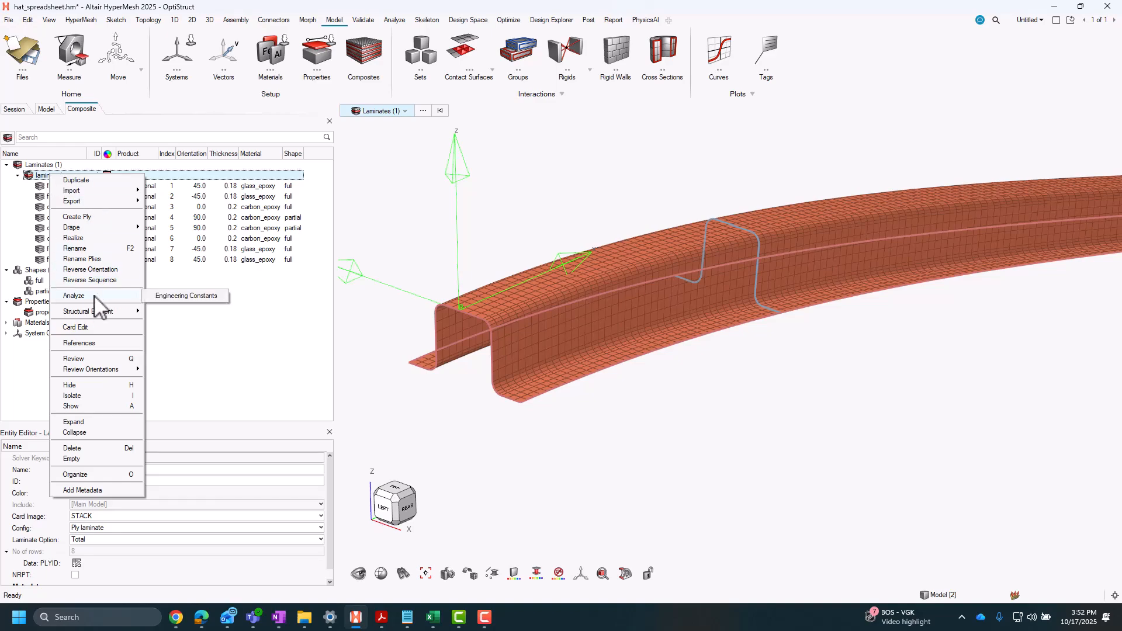
{"action": "left_click", "coordinate": [196, 298]}
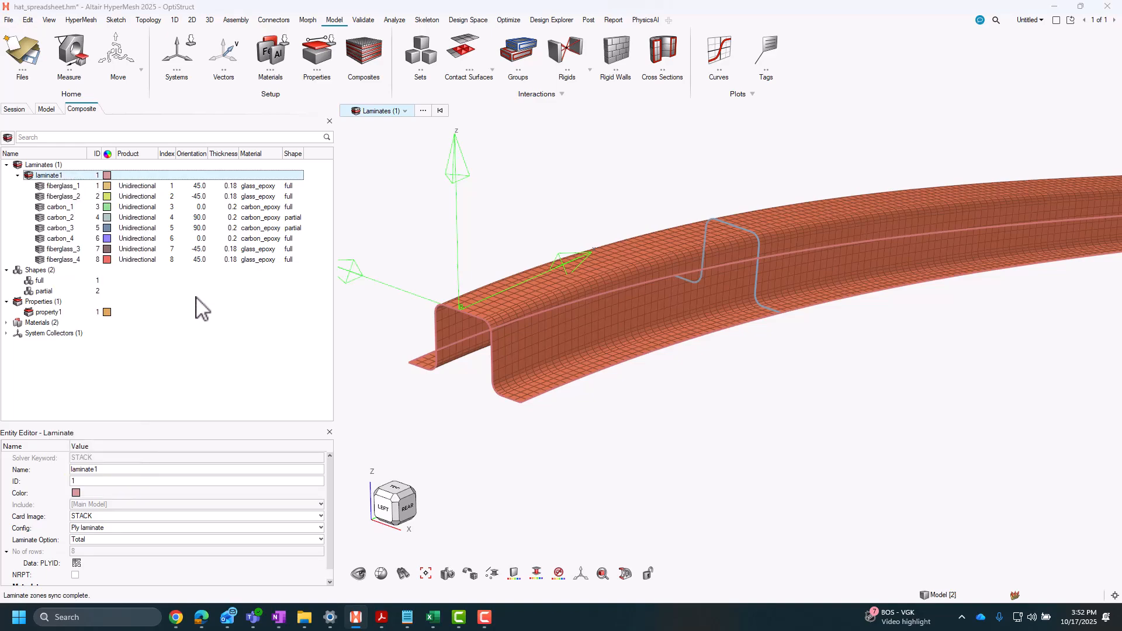
{"action": "left_click_drag", "start_coordinate": [699, 112], "coordinate": [501, 95]}
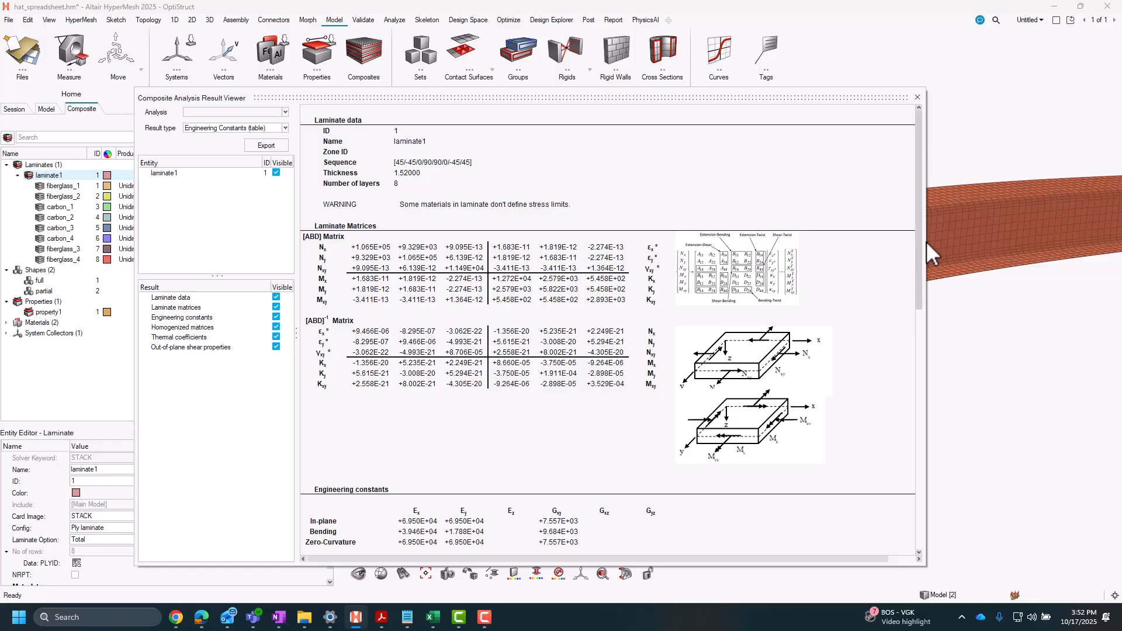
{"action": "left_click_drag", "start_coordinate": [919, 241], "coordinate": [846, 215]}
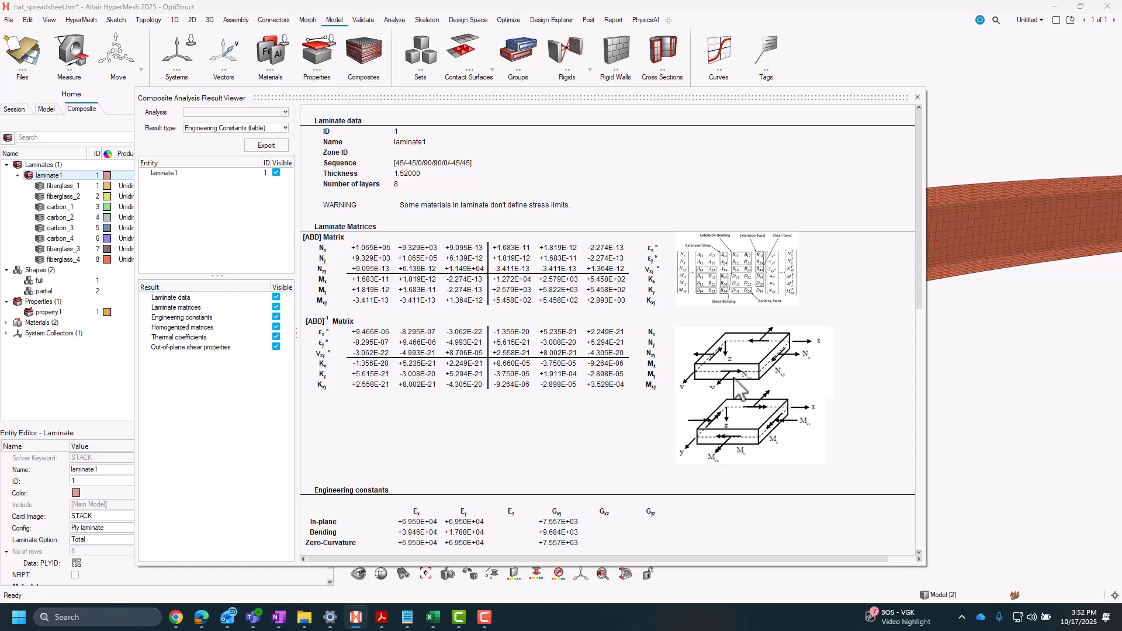
Step: Copy the engineering constants results and paste them into cell A1 of the blank workbook in Excel
{"action": "right_click", "coordinate": [552, 402]}
{"action": "left_click", "coordinate": [573, 409]}
{"action": "left_click", "coordinate": [434, 619]}
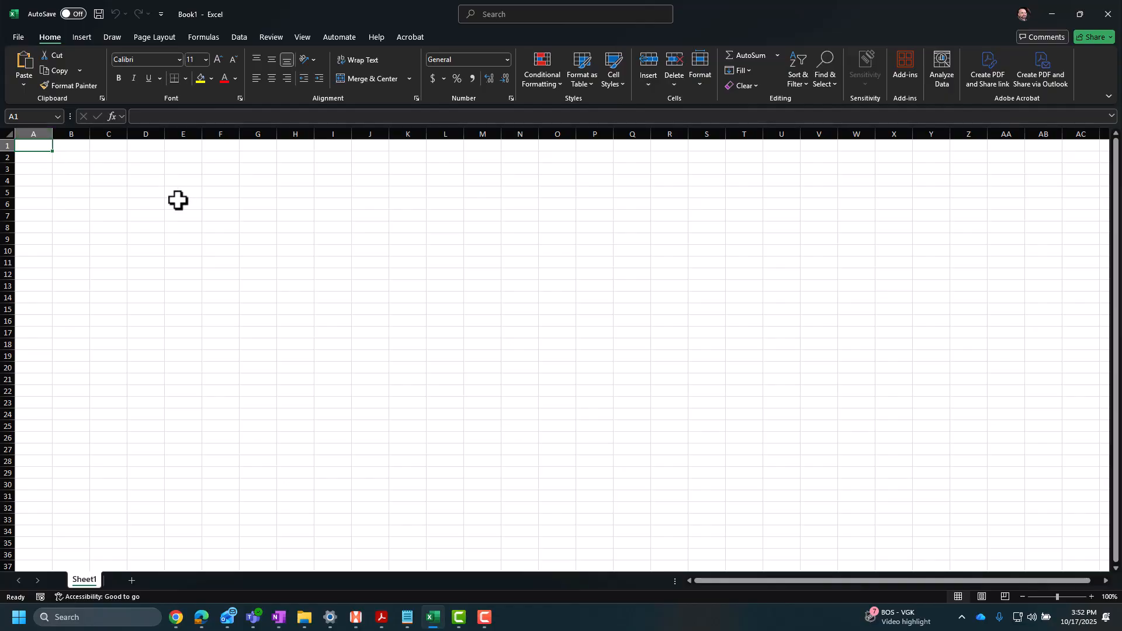
{"action": "key", "text": "ctrl+v"}
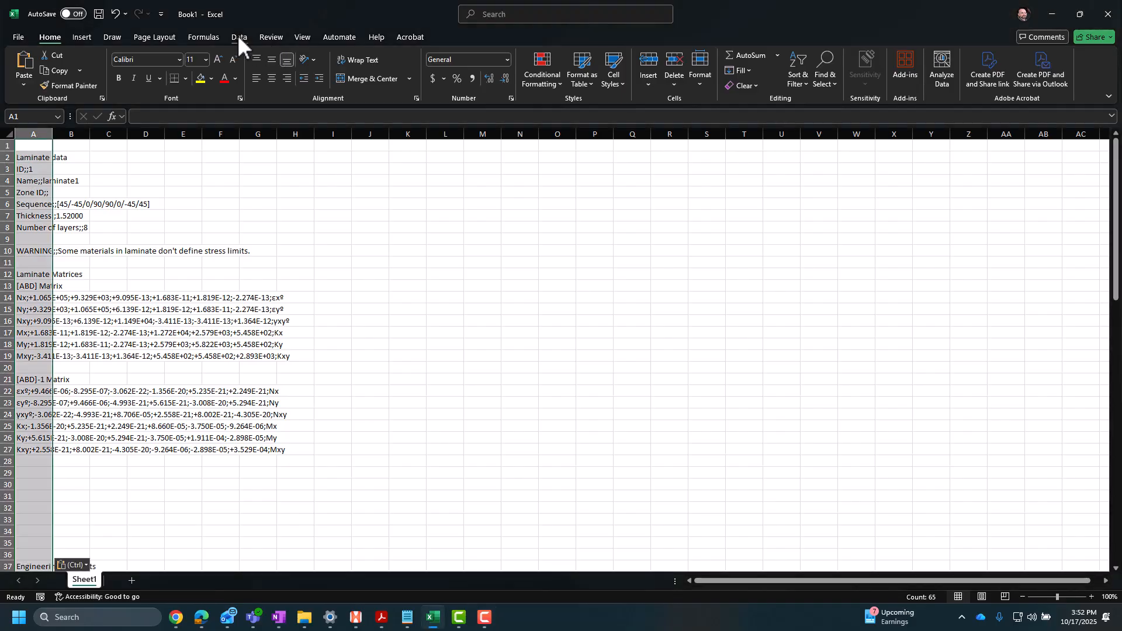
Step: Split the pasted results with Text to Columns as delimited data, using Semicolon instead of Tab and the General format
{"action": "left_click", "coordinate": [240, 37]}
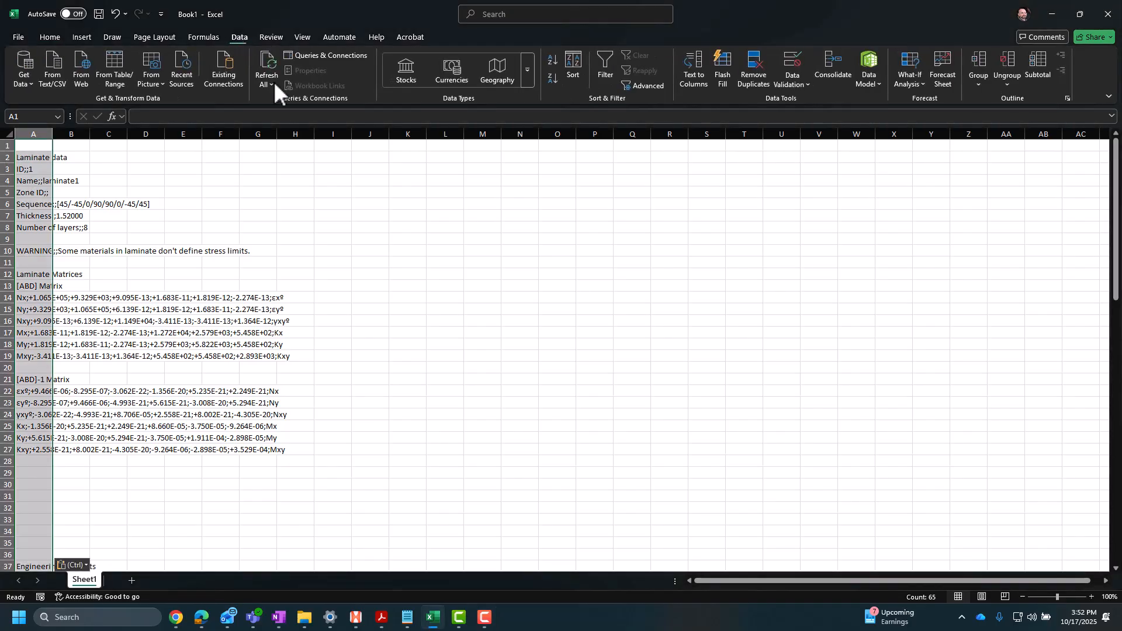
{"action": "left_click", "coordinate": [696, 76]}
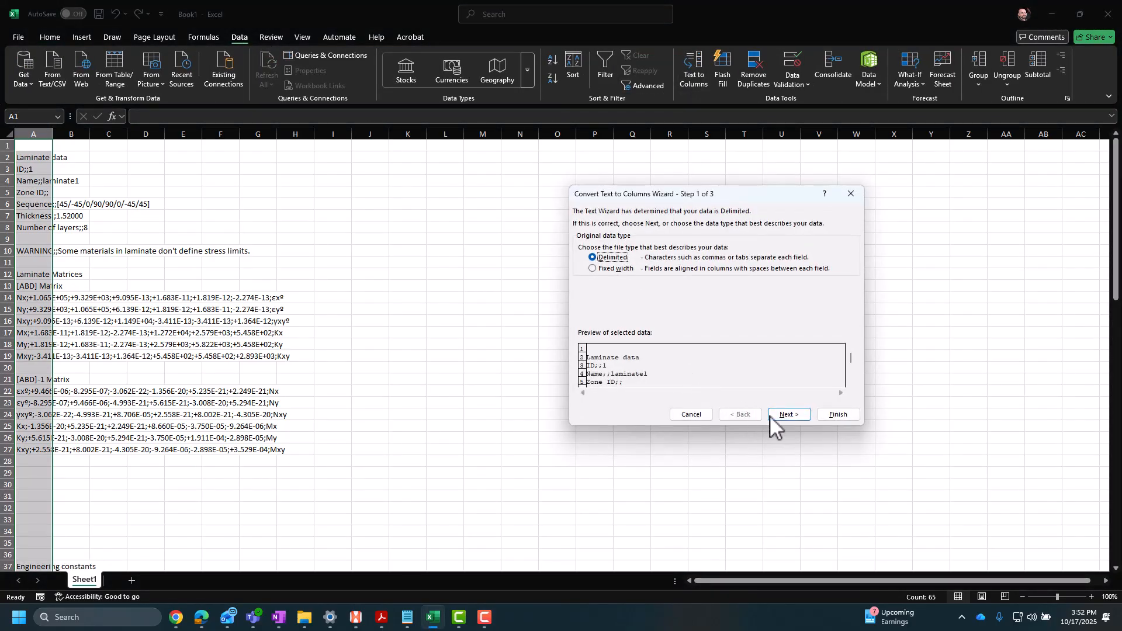
{"action": "left_click", "coordinate": [790, 416]}
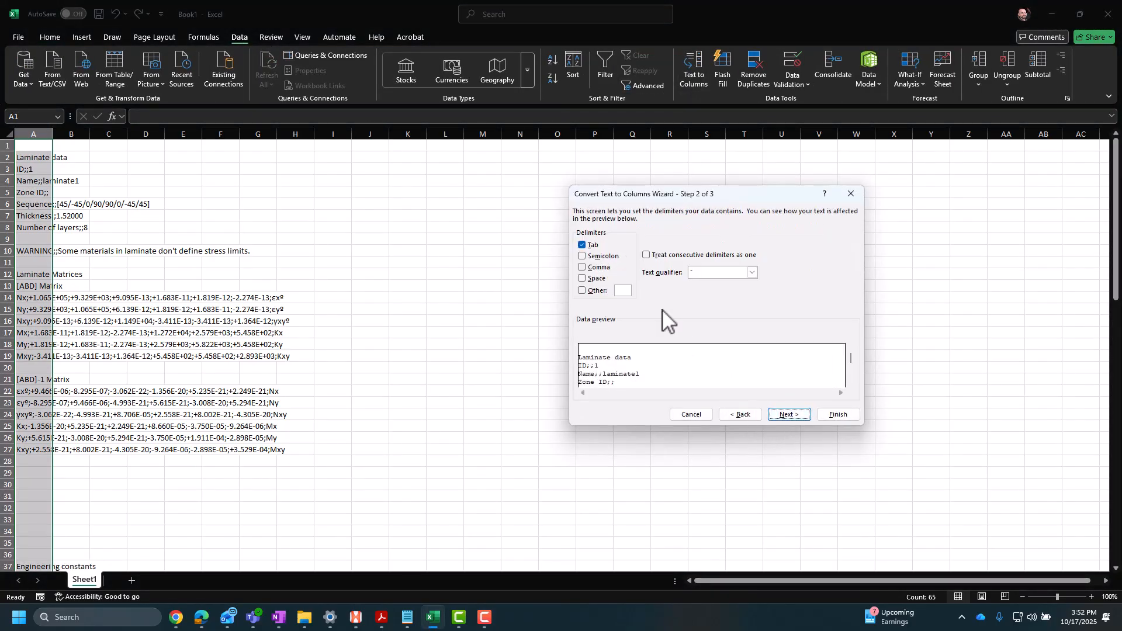
{"action": "left_click", "coordinate": [597, 256]}
{"action": "left_click", "coordinate": [587, 246]}
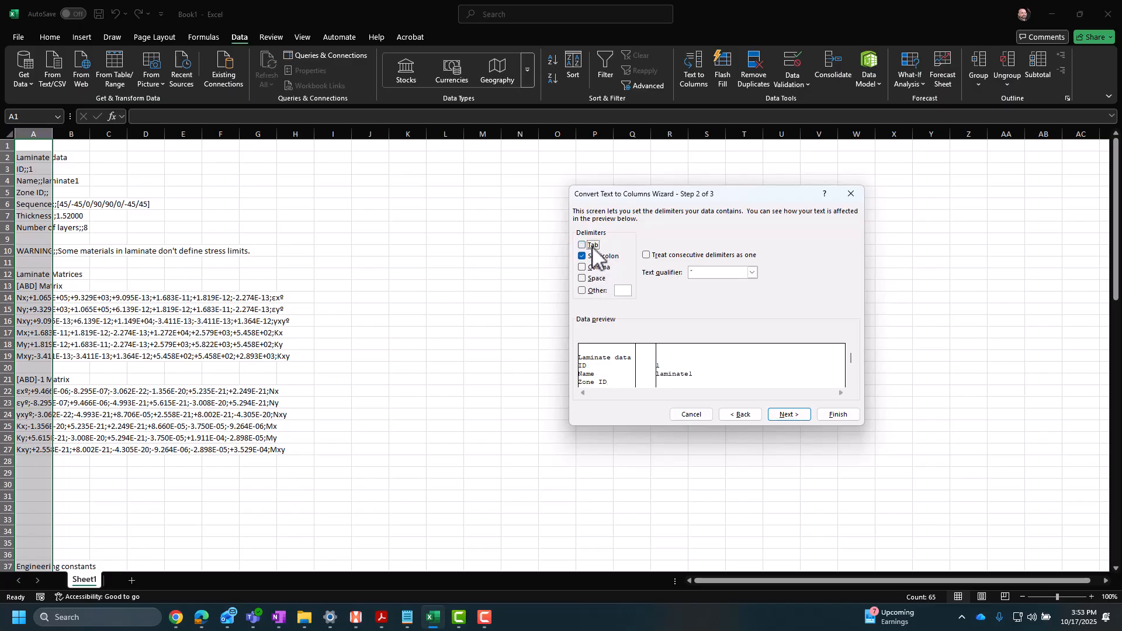
{"action": "left_click", "coordinate": [796, 416]}
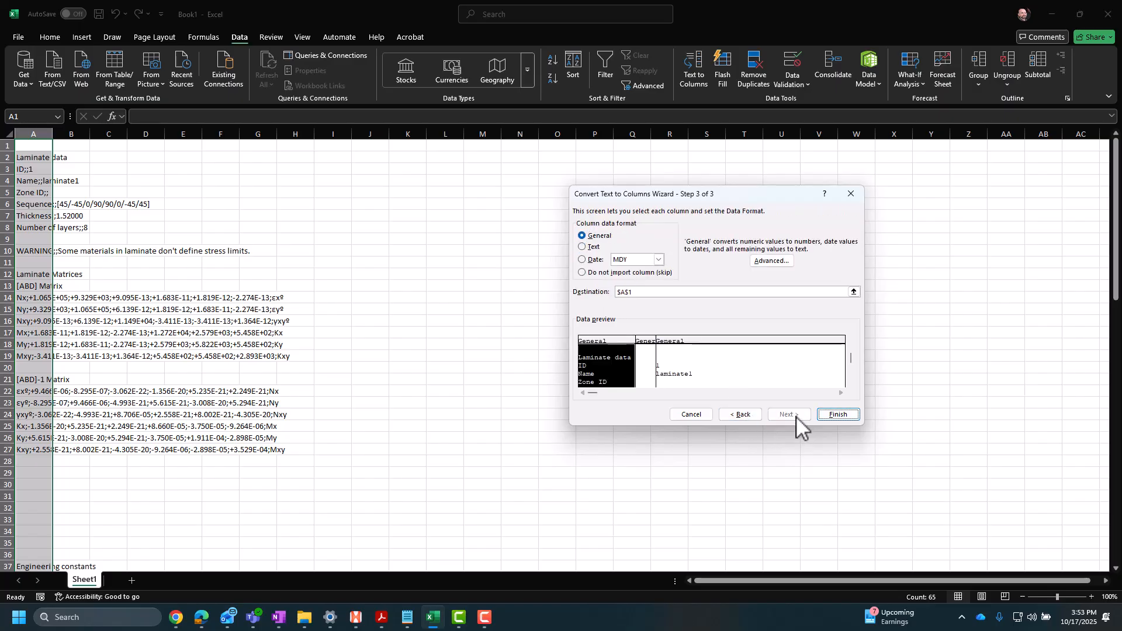
{"action": "left_click", "coordinate": [837, 414]}
Step: Examine the laminate matrices, engineering constants and shear properties in the sheet, and return to the HyperMesh result viewer
{"action": "left_click", "coordinate": [258, 298]}
{"action": "scroll", "coordinate": [331, 385], "scroll_direction": "down", "scroll_amount": 5}
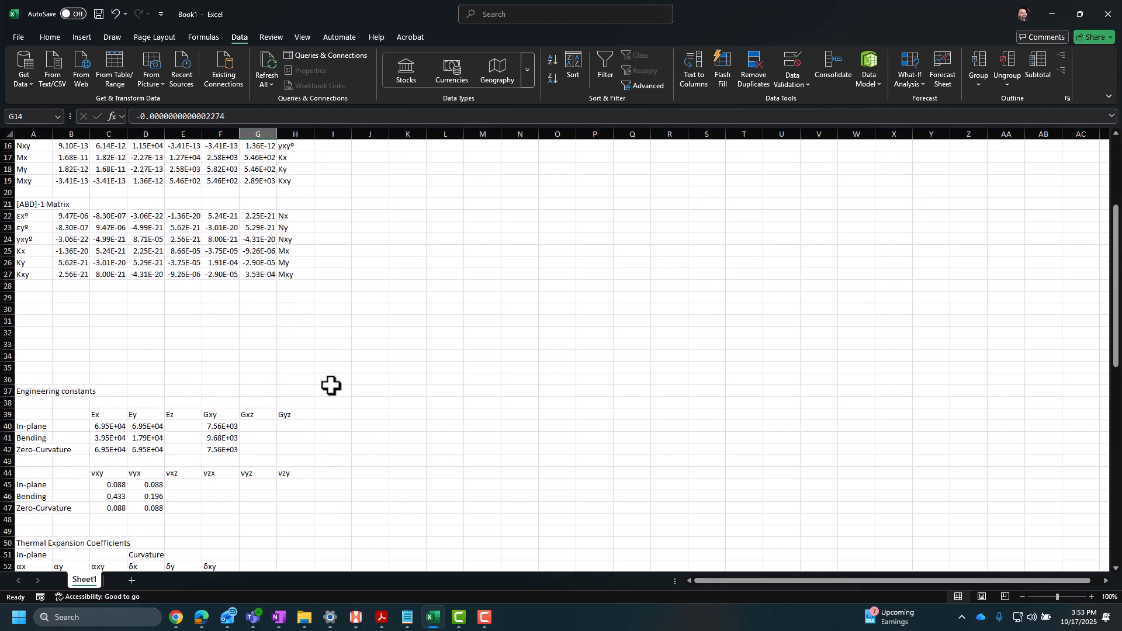
{"action": "scroll", "coordinate": [331, 386], "scroll_direction": "down", "scroll_amount": 5}
{"action": "scroll", "coordinate": [339, 351], "scroll_direction": "up", "scroll_amount": 10}
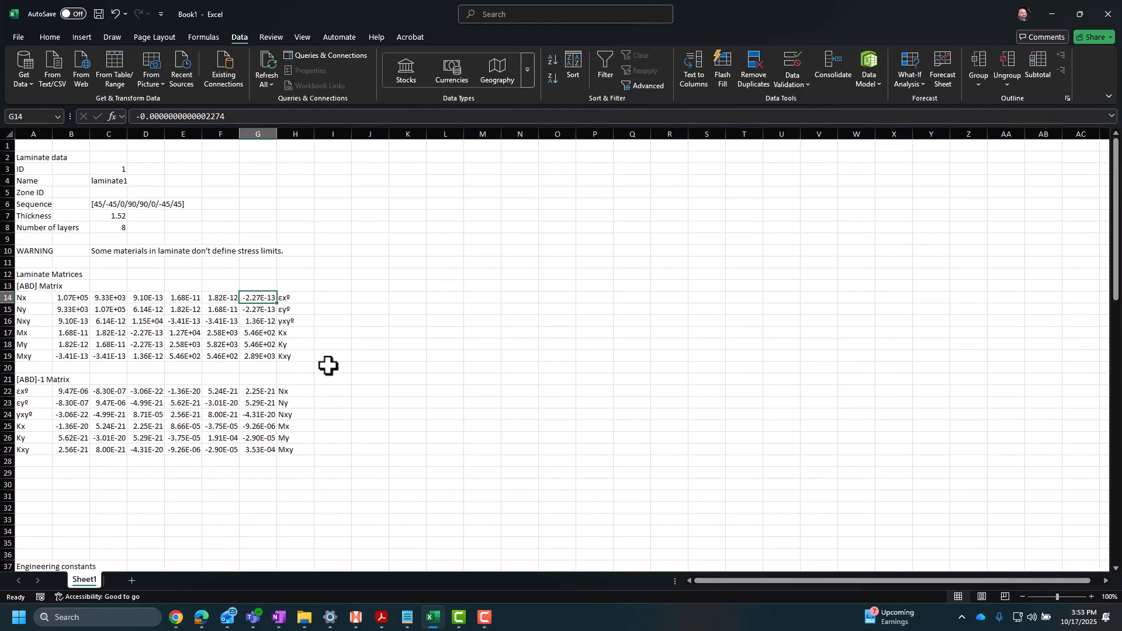
{"action": "scroll", "coordinate": [138, 384], "scroll_direction": "down", "scroll_amount": 17}
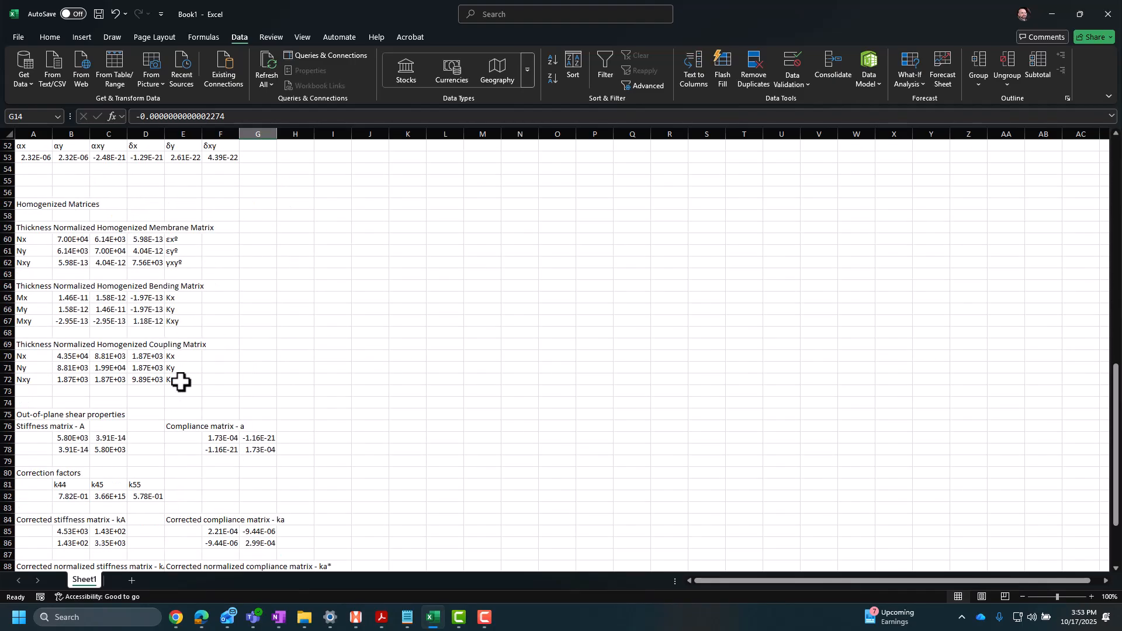
{"action": "scroll", "coordinate": [187, 363], "scroll_direction": "up", "scroll_amount": 1}
{"action": "scroll", "coordinate": [195, 341], "scroll_direction": "down", "scroll_amount": 6}
{"action": "scroll", "coordinate": [206, 350], "scroll_direction": "up", "scroll_amount": 20}
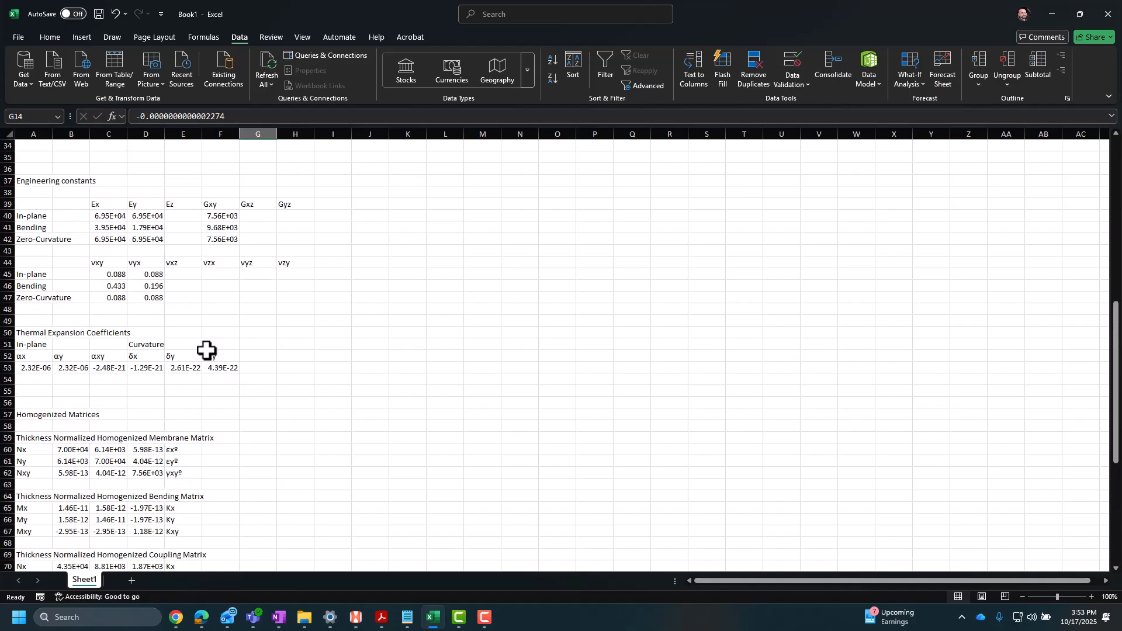
{"action": "left_click", "coordinate": [458, 349]}
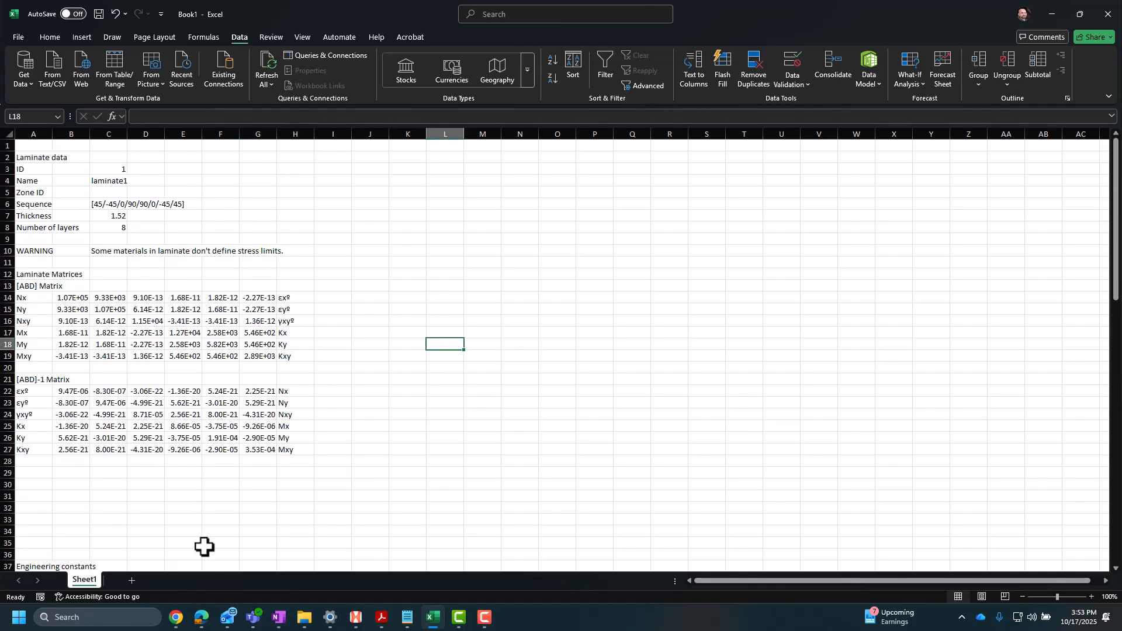
{"action": "left_click", "coordinate": [1061, 15]}
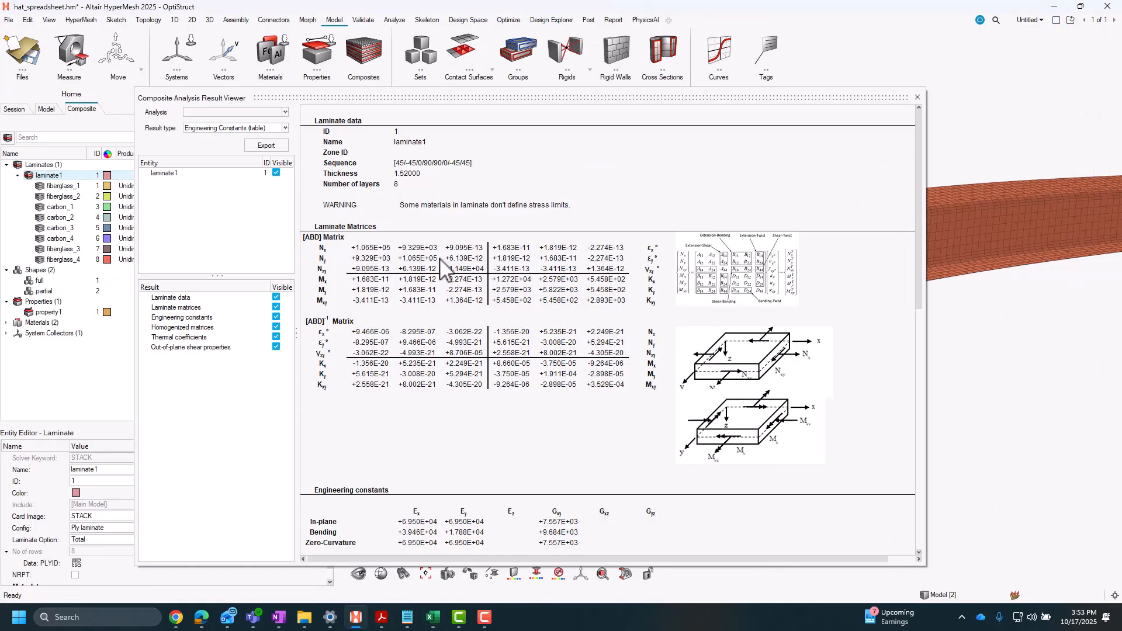
Step: Close the laminate results and run the Engineering Constants analysis on the carbon_2 ply
{"action": "left_click", "coordinate": [917, 97]}
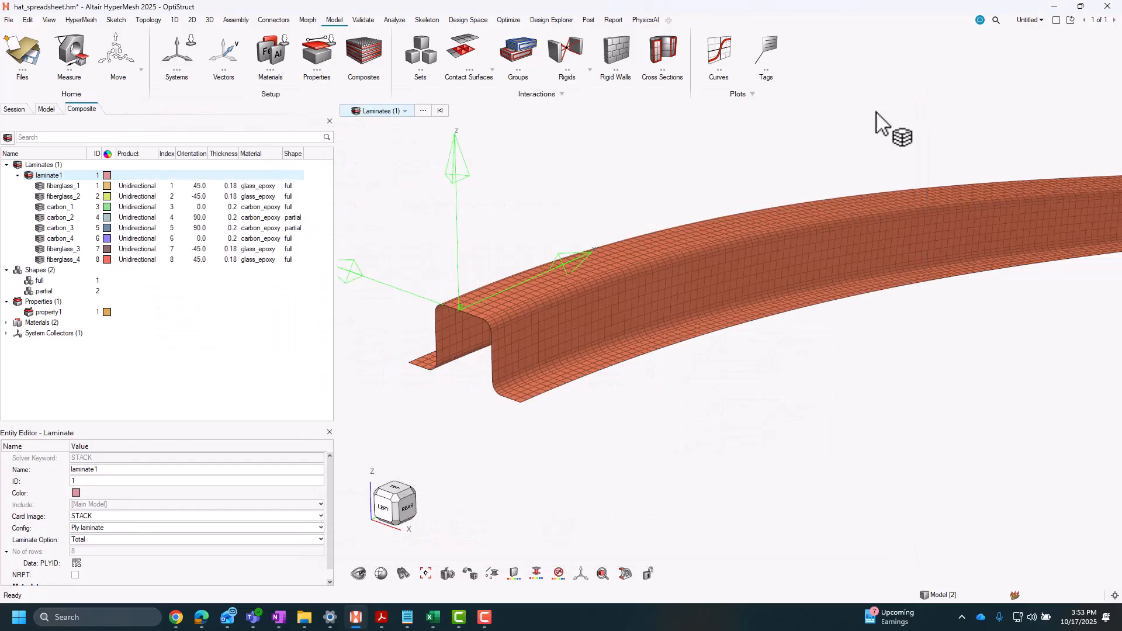
{"action": "left_click", "coordinate": [71, 218]}
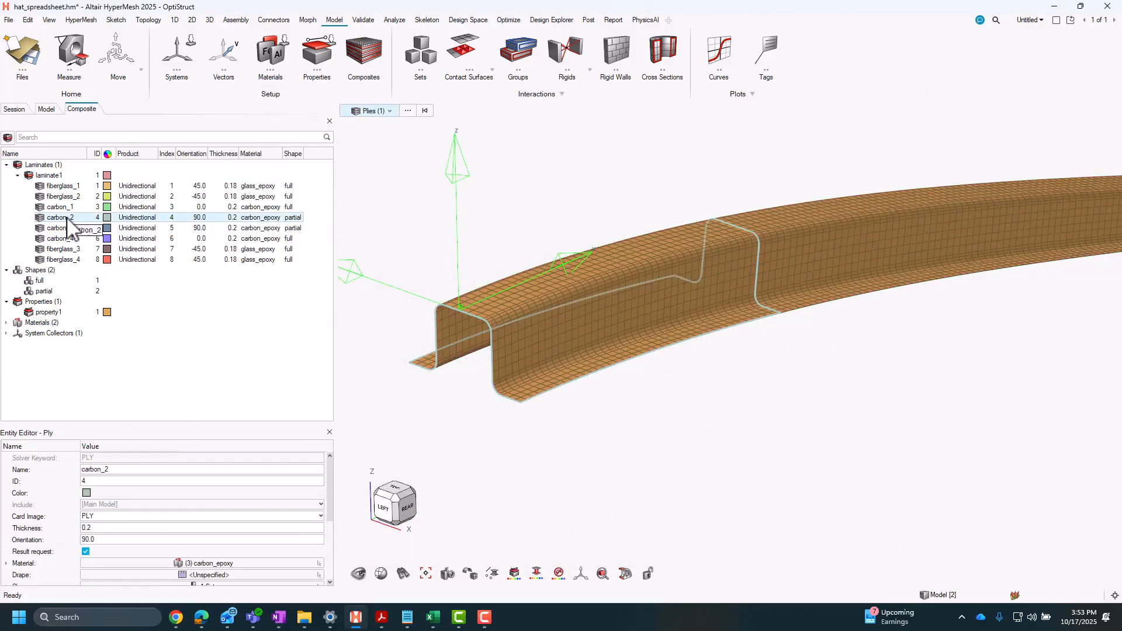
{"action": "right_click", "coordinate": [67, 219]}
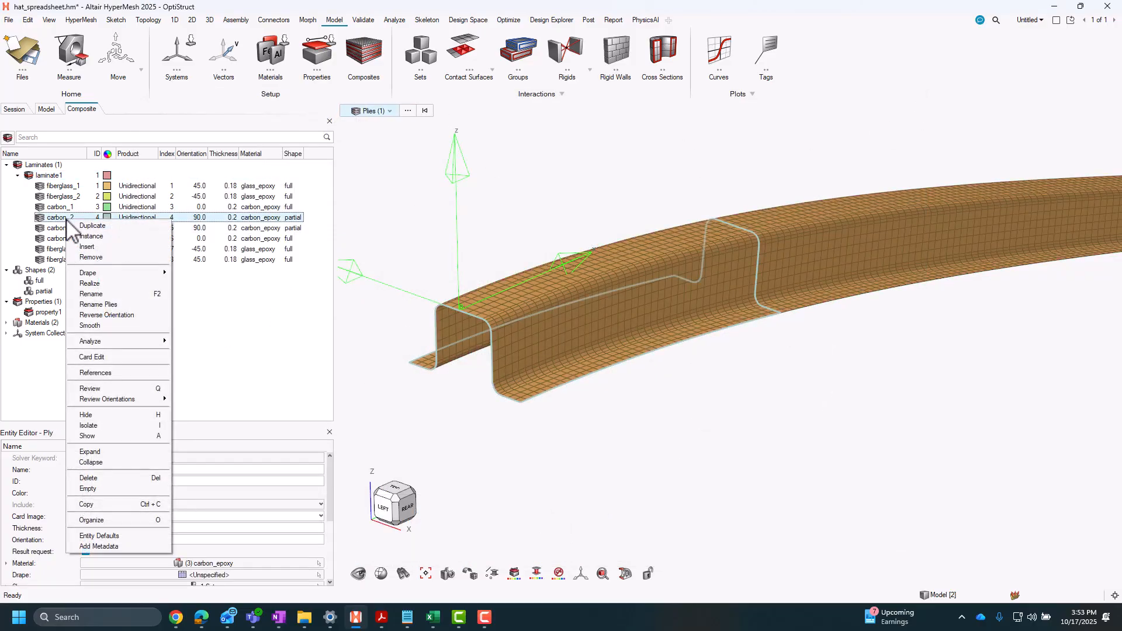
{"action": "mouse_move", "coordinate": [141, 343]}
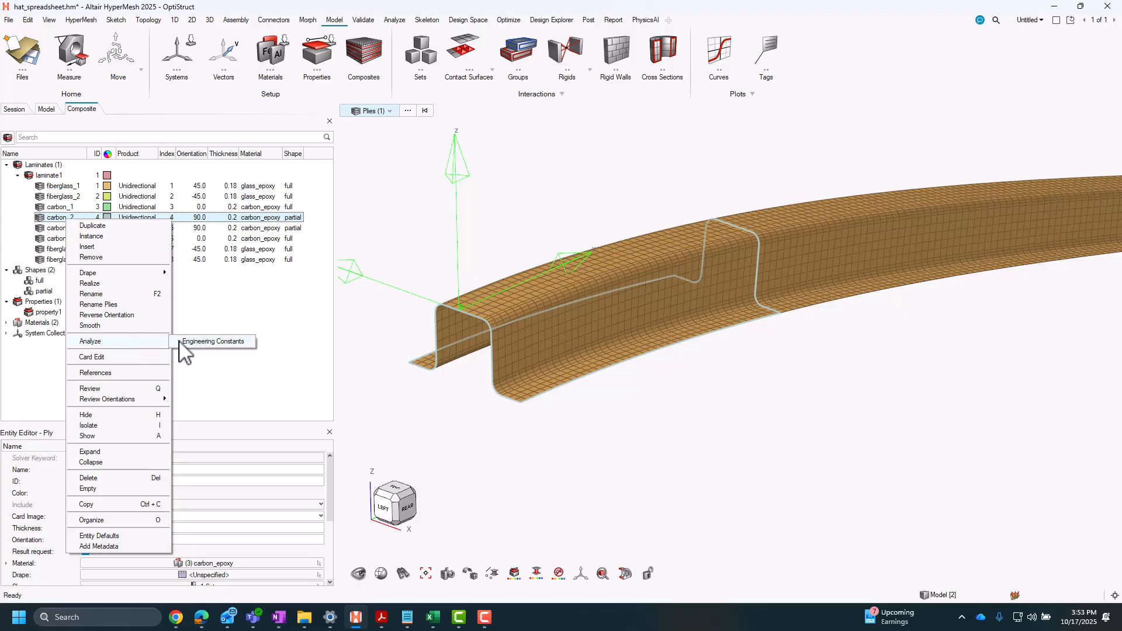
{"action": "left_click", "coordinate": [212, 343]}
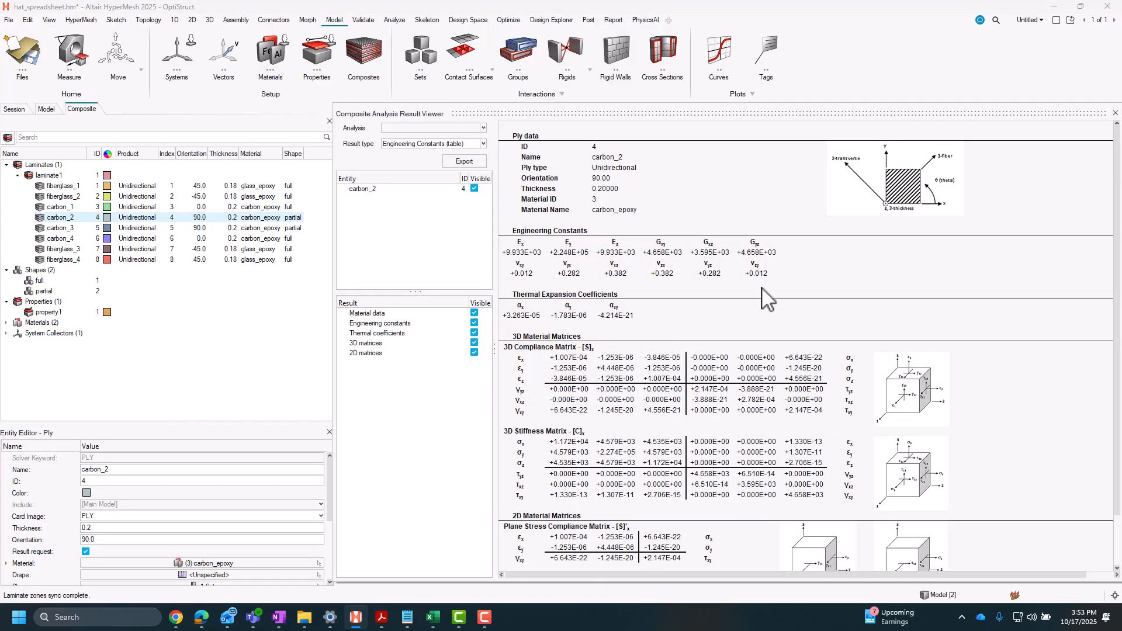
{"action": "left_click_drag", "start_coordinate": [663, 113], "coordinate": [412, 67]}
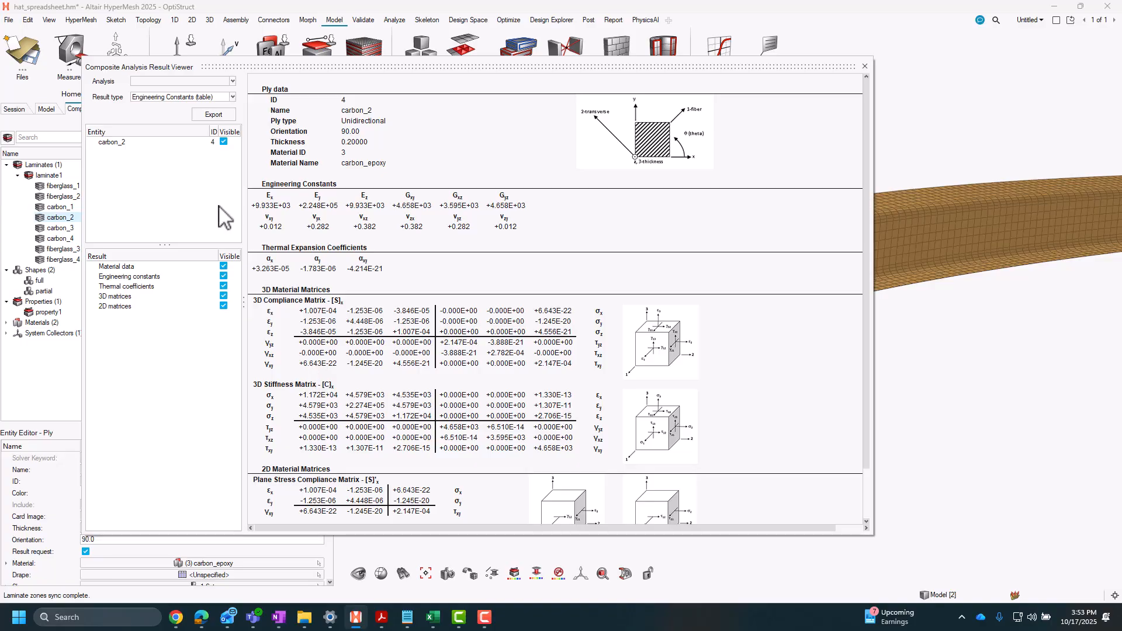
Step: Plot carbon_2's E_x, E_y and E_z against orientation change, hide E_z again, and close the result viewer
{"action": "left_click", "coordinate": [158, 98]}
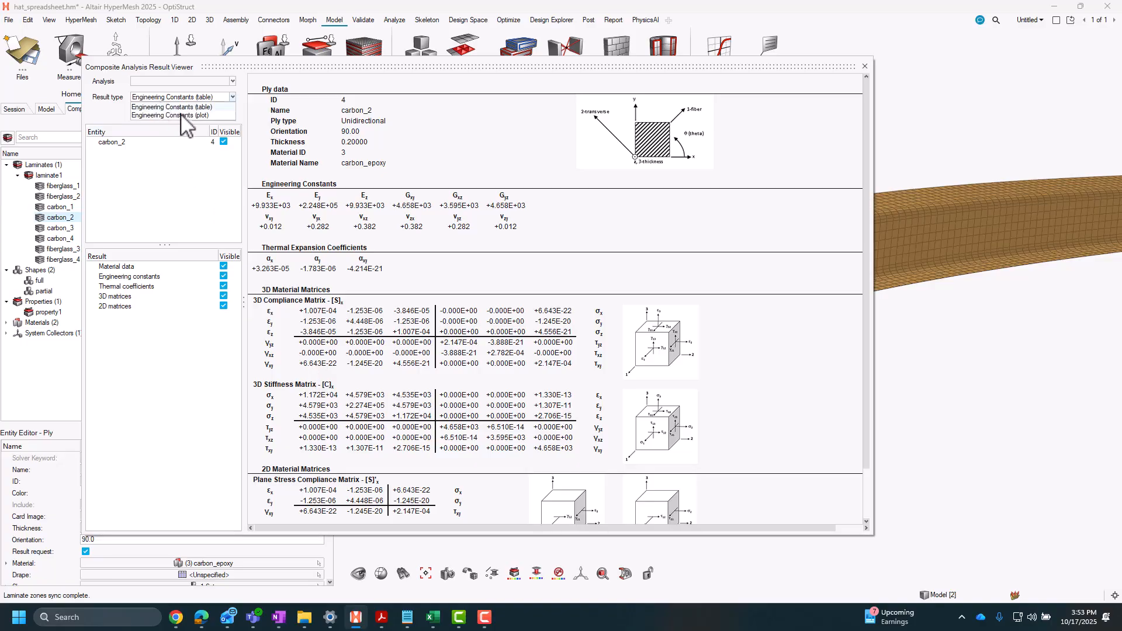
{"action": "left_click", "coordinate": [181, 115]}
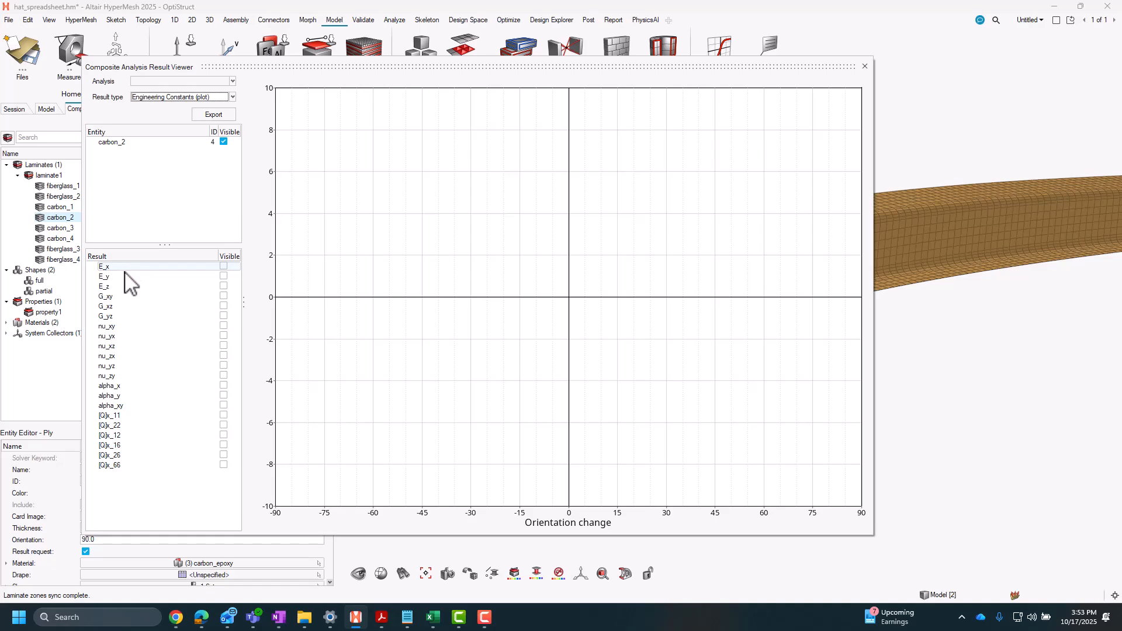
{"action": "left_click", "coordinate": [225, 267]}
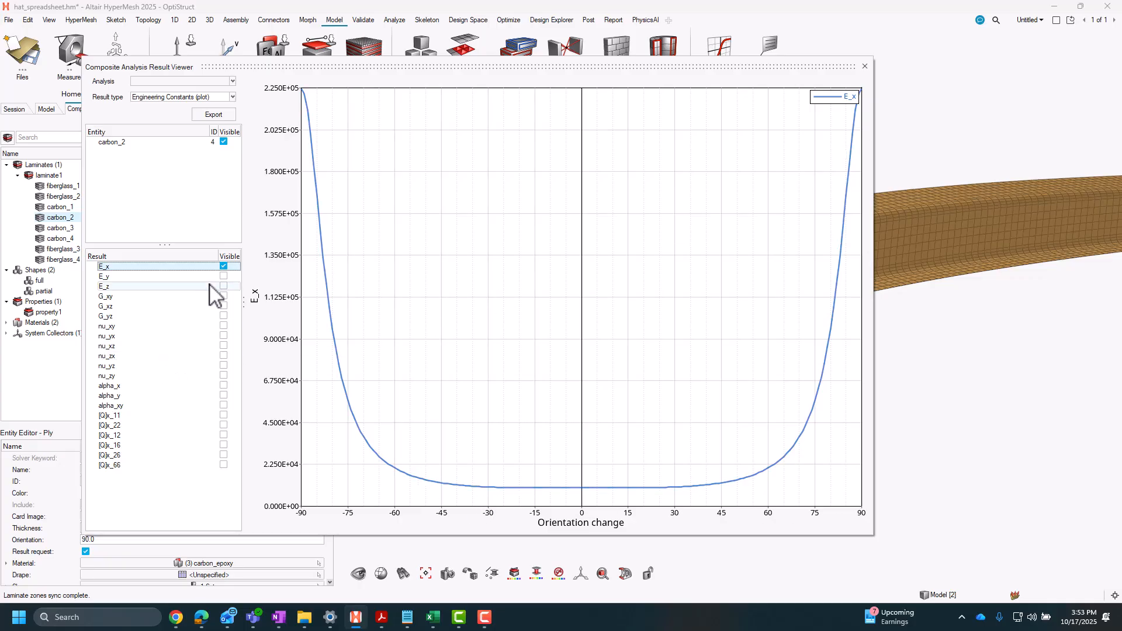
{"action": "left_click", "coordinate": [223, 276]}
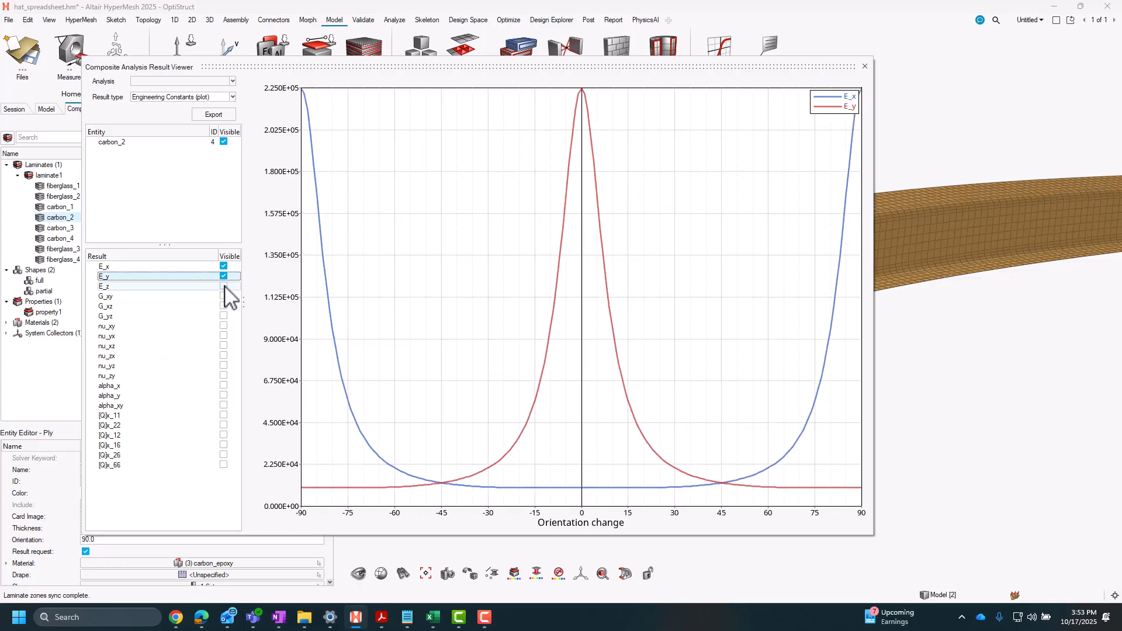
{"action": "left_click", "coordinate": [224, 286]}
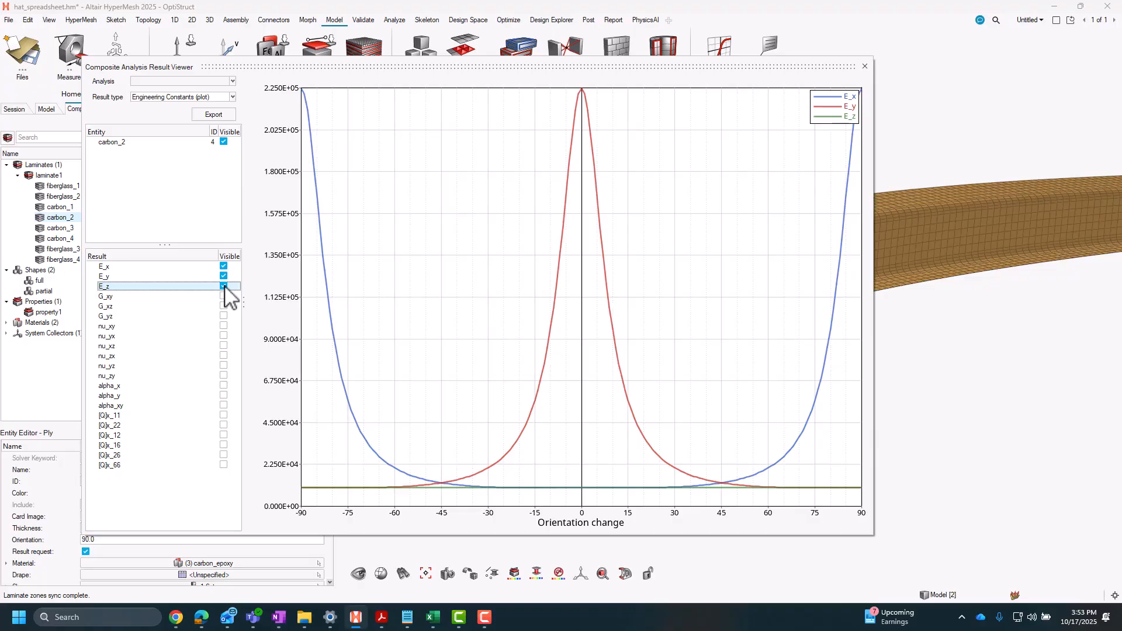
{"action": "left_click", "coordinate": [224, 286]}
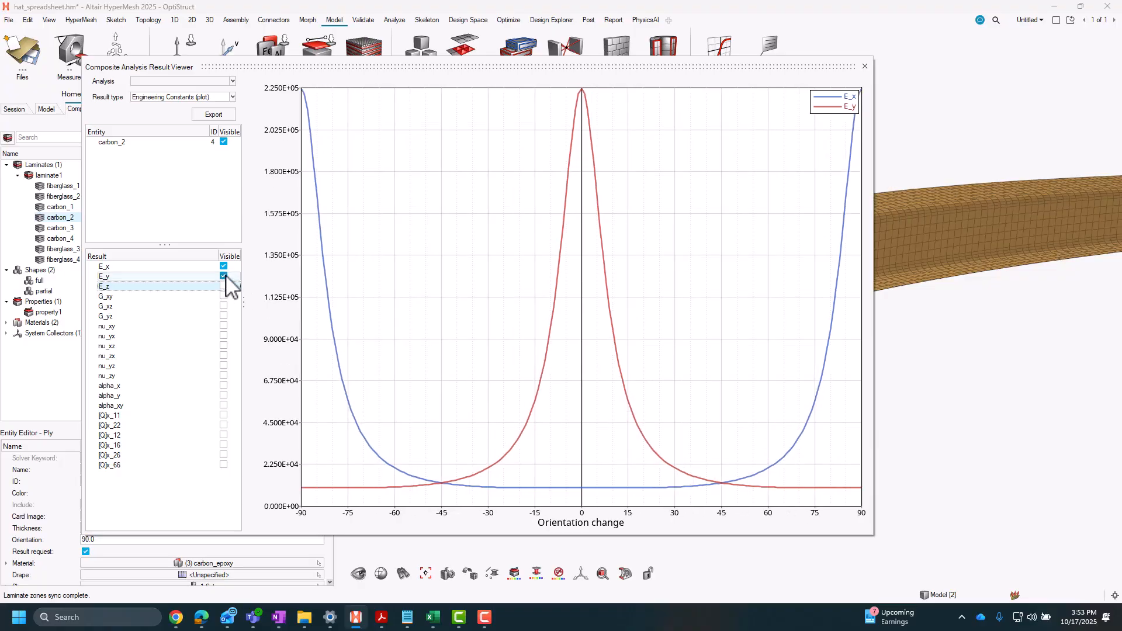
{"action": "left_click", "coordinate": [866, 66]}
{"action": "middle_click_drag", "start_coordinate": [659, 474], "coordinate": [587, 462]}
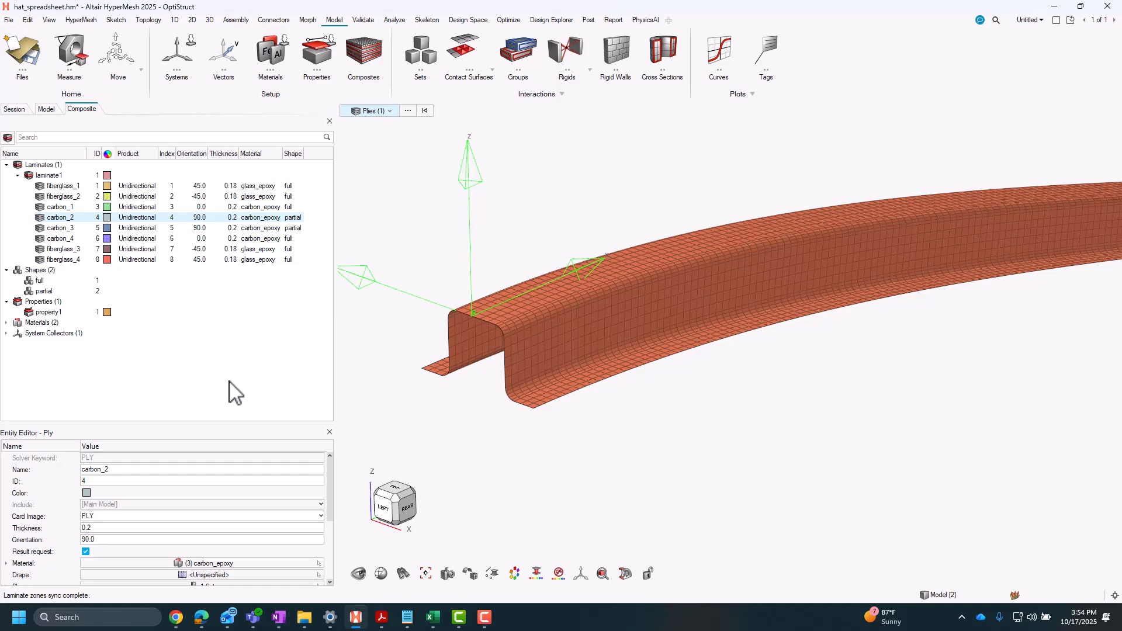
{"action": "right_click", "coordinate": [68, 218]}
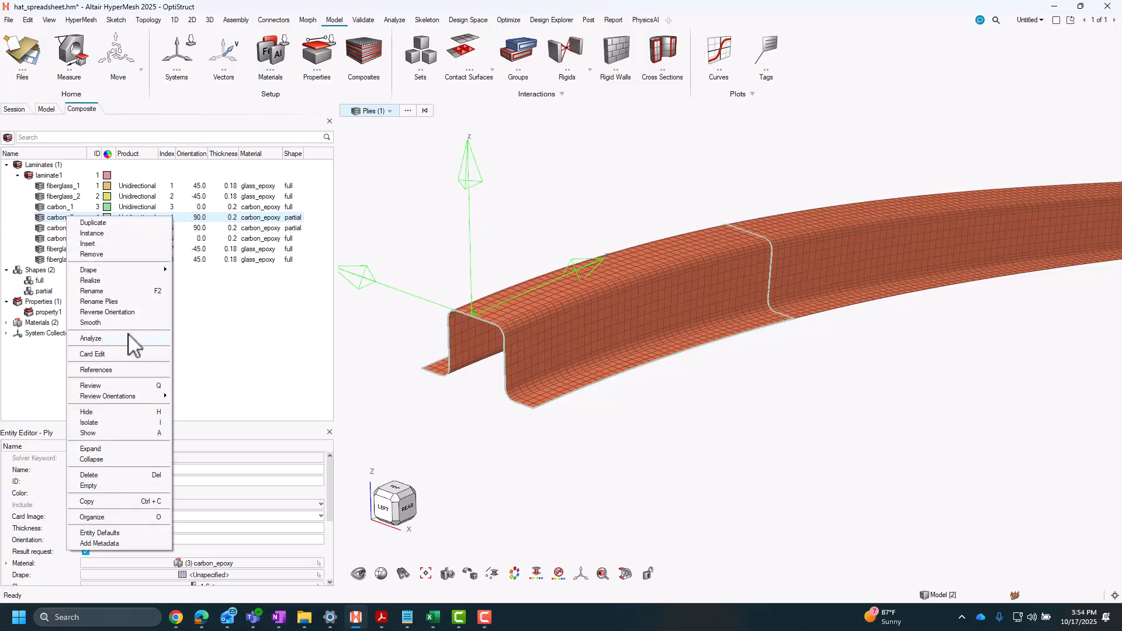
{"action": "mouse_move", "coordinate": [126, 339]}
{"action": "left_click", "coordinate": [90, 360]}
Step: Create a composite analysis entity with the type Engineering constants and delete it again
{"action": "right_click", "coordinate": [89, 356]}
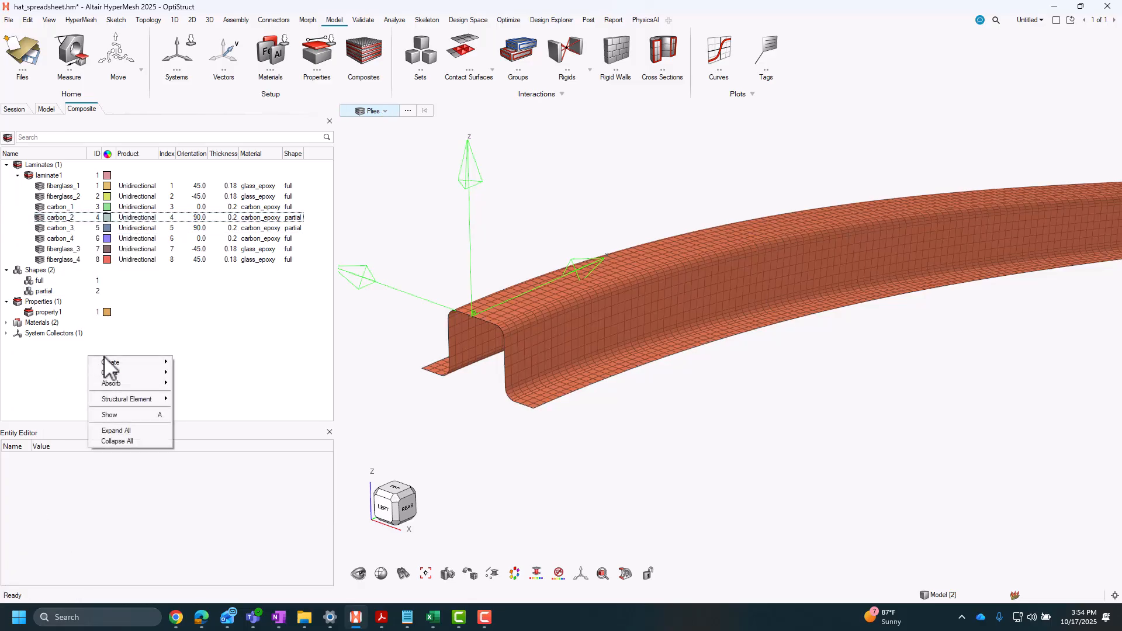
{"action": "mouse_move", "coordinate": [140, 362]}
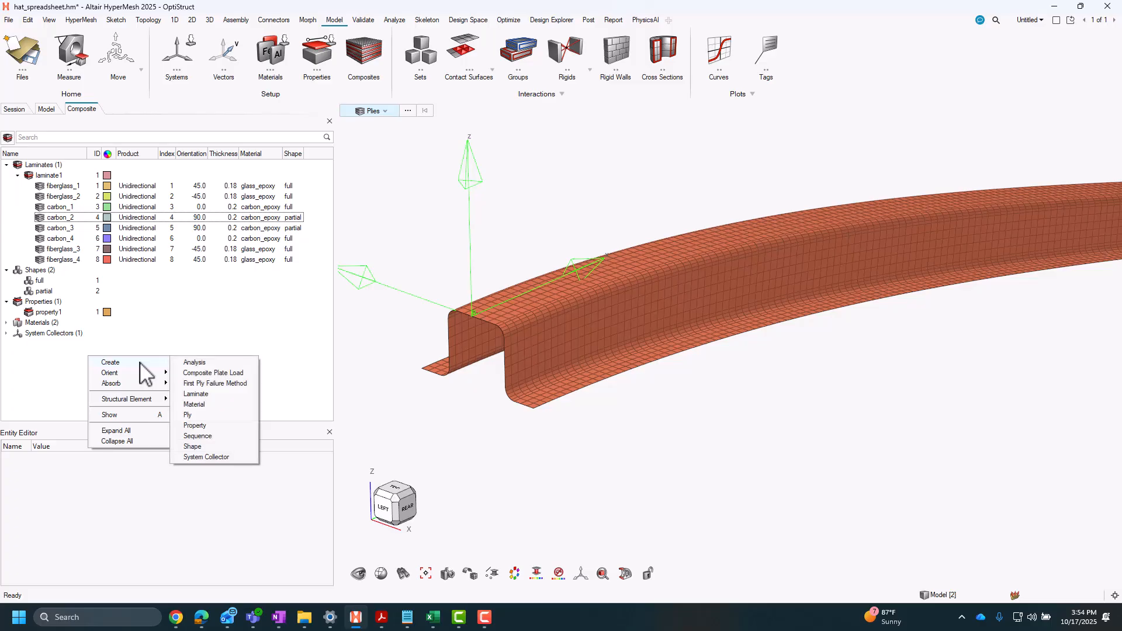
{"action": "left_click", "coordinate": [222, 363]}
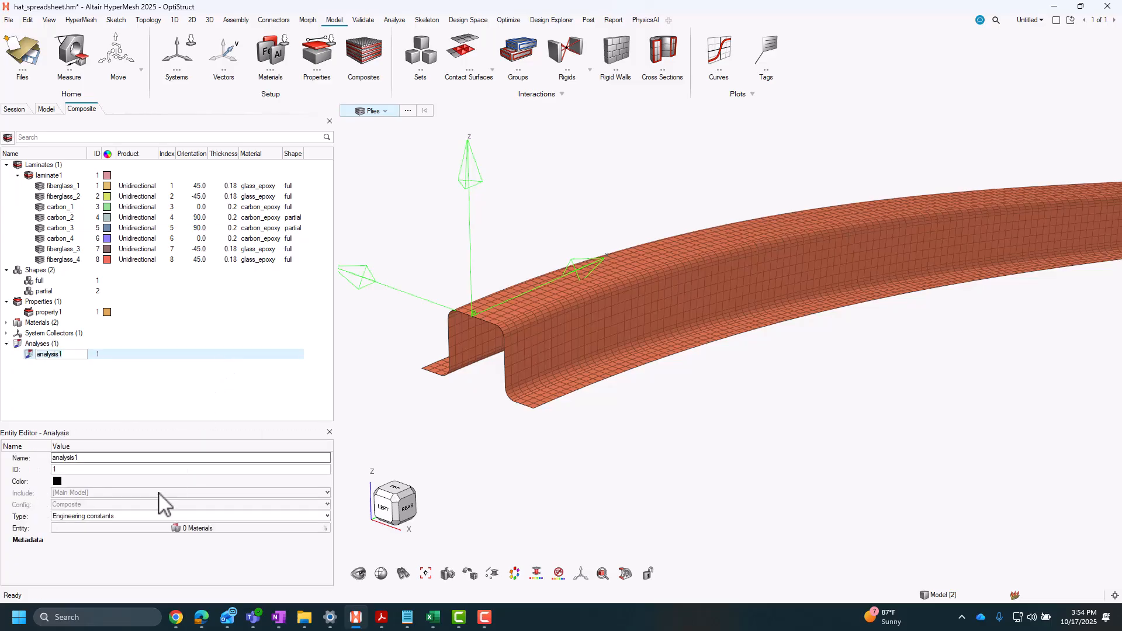
{"action": "left_click", "coordinate": [130, 517]}
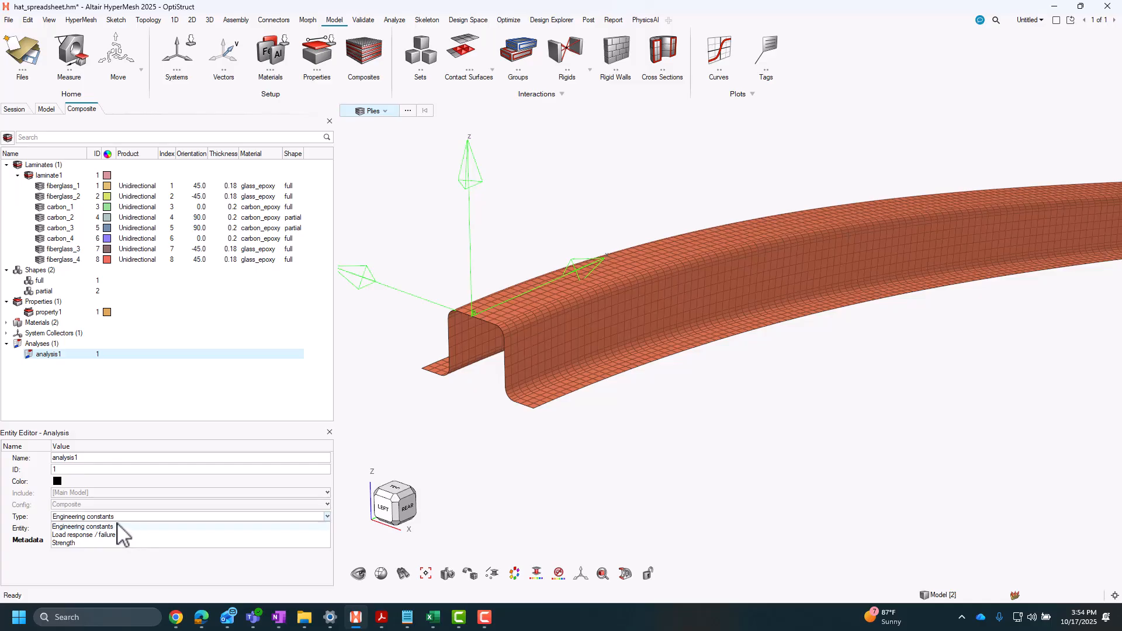
{"action": "left_click", "coordinate": [114, 526]}
{"action": "right_click", "coordinate": [48, 355]}
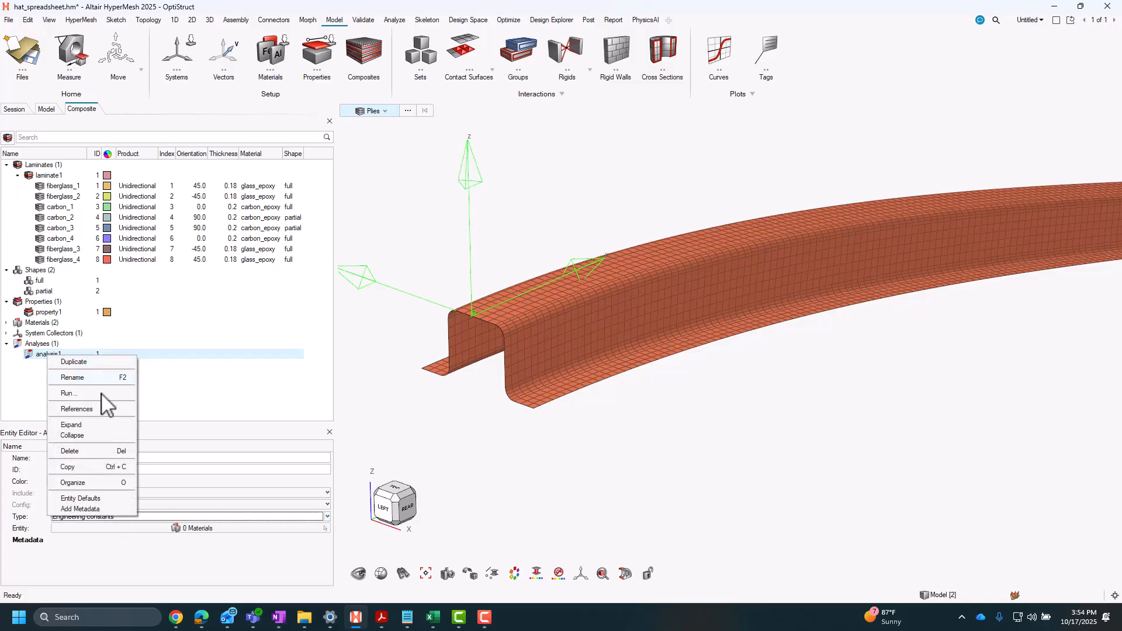
{"action": "left_click", "coordinate": [75, 451]}
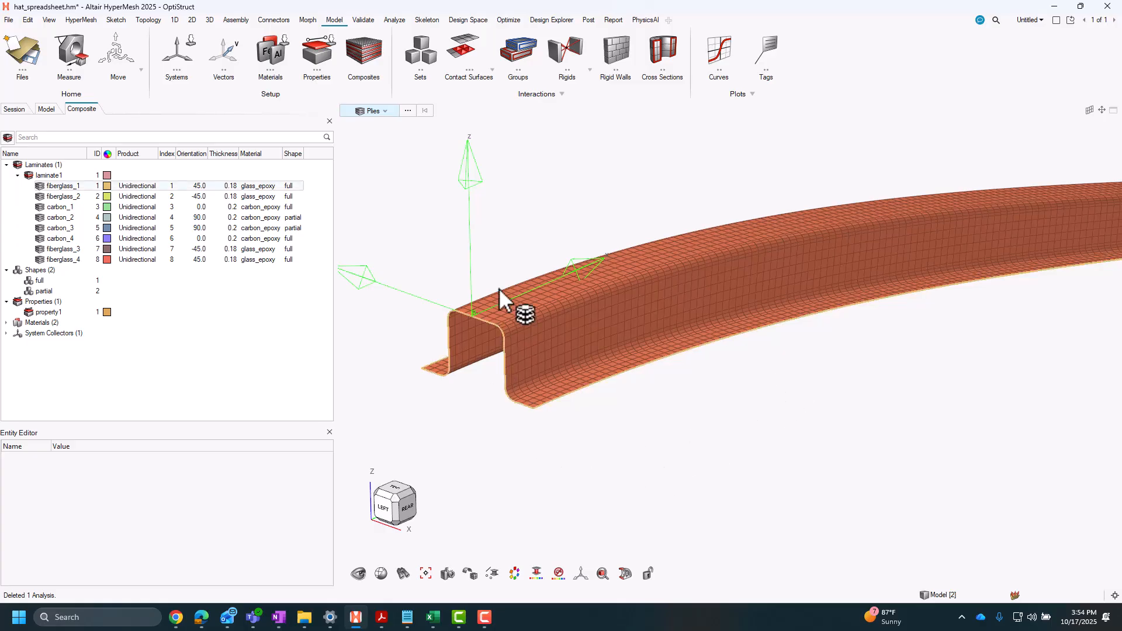
Step: Start a Kinematic Drape on laminate1 and expand its advanced options
{"action": "scroll", "coordinate": [672, 260], "scroll_direction": "down", "scroll_amount": 2}
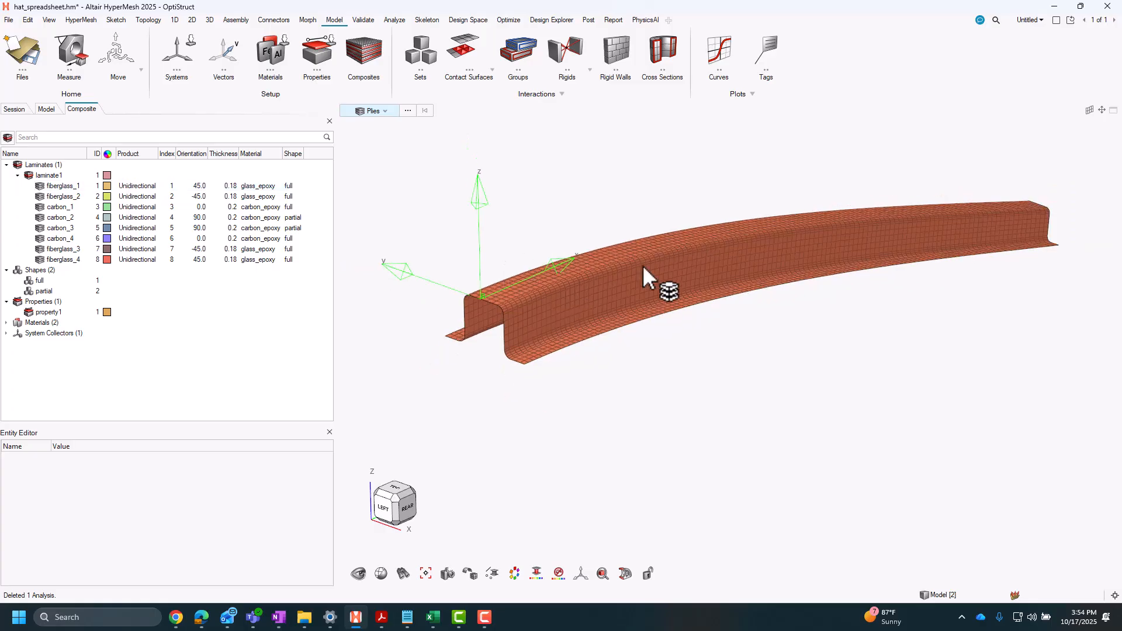
{"action": "middle_click_drag", "start_coordinate": [590, 350], "coordinate": [619, 408]}
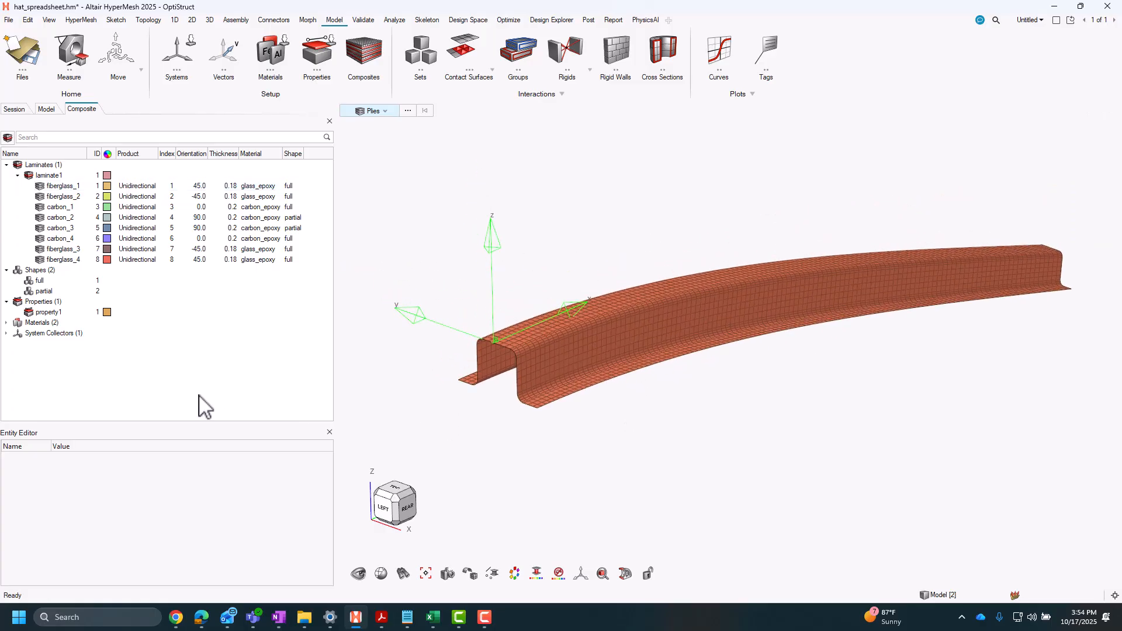
{"action": "left_click", "coordinate": [57, 176]}
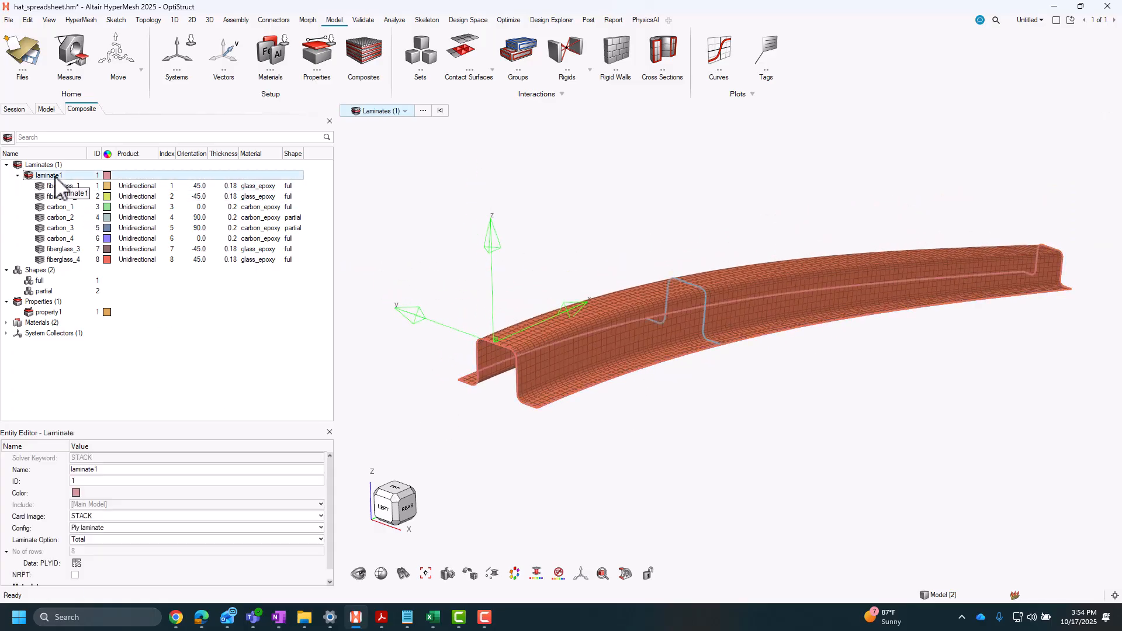
{"action": "right_click", "coordinate": [57, 186]}
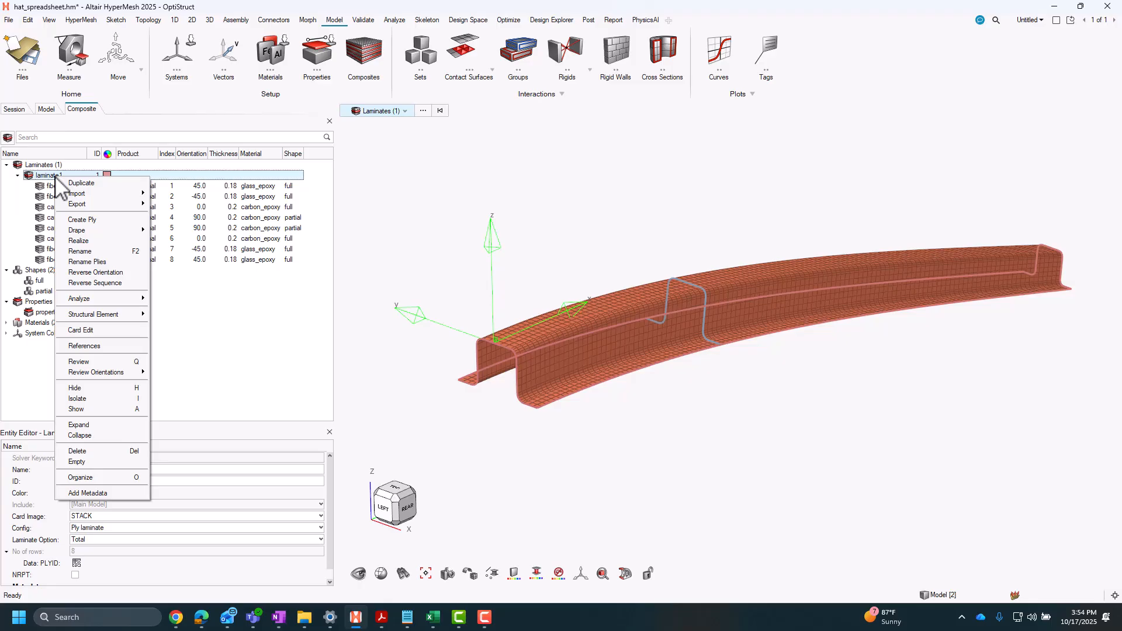
{"action": "mouse_move", "coordinate": [97, 230]}
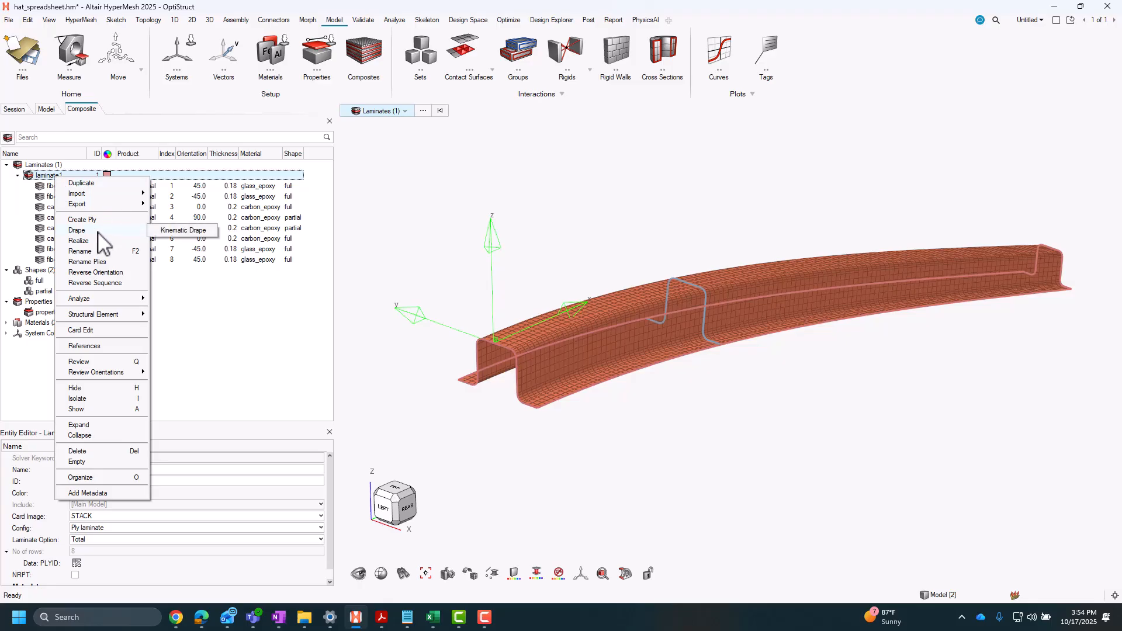
{"action": "left_click", "coordinate": [181, 230]}
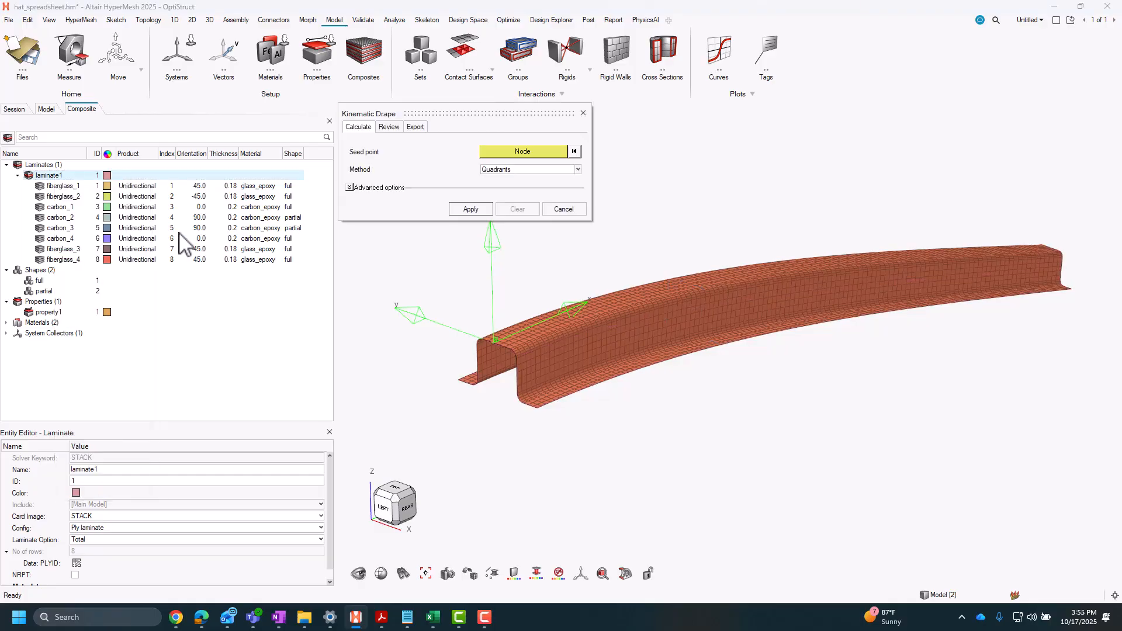
{"action": "left_click_drag", "start_coordinate": [429, 111], "coordinate": [348, 123]}
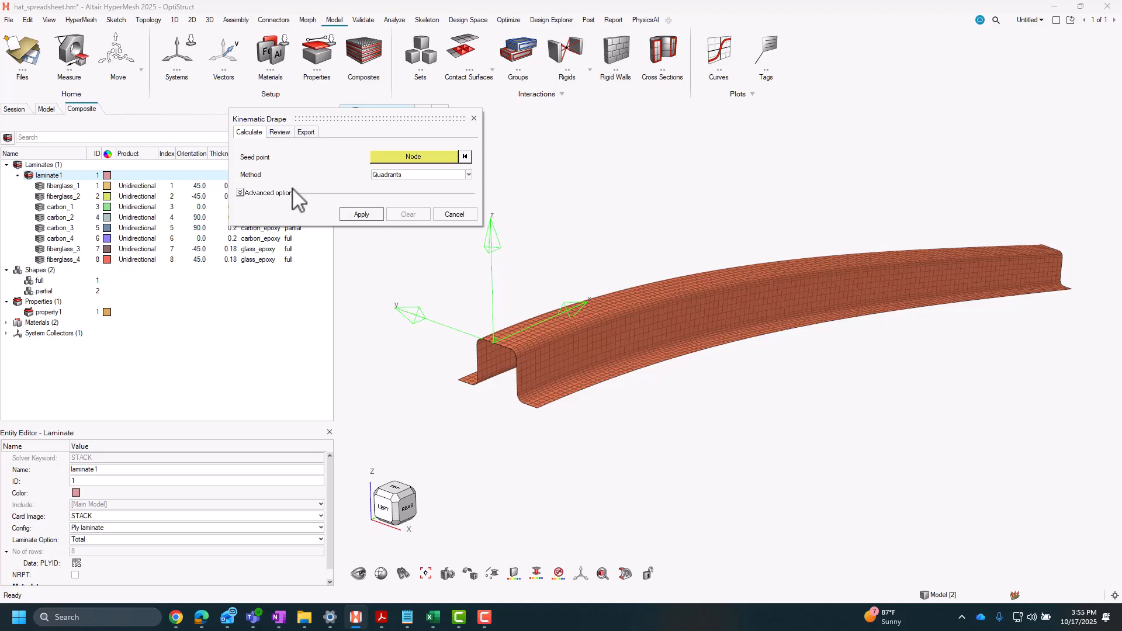
{"action": "left_click", "coordinate": [241, 193]}
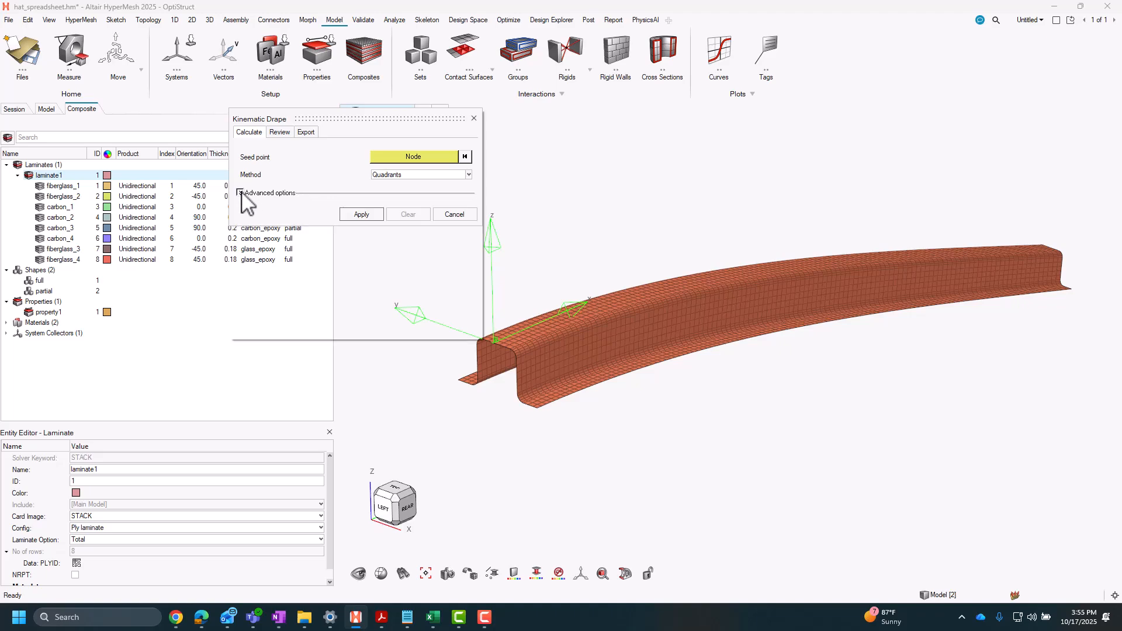
Step: Compare the primary directions of the Quadrants and Linear drape methods, and set the method to Linear
{"action": "left_click", "coordinate": [409, 175]}
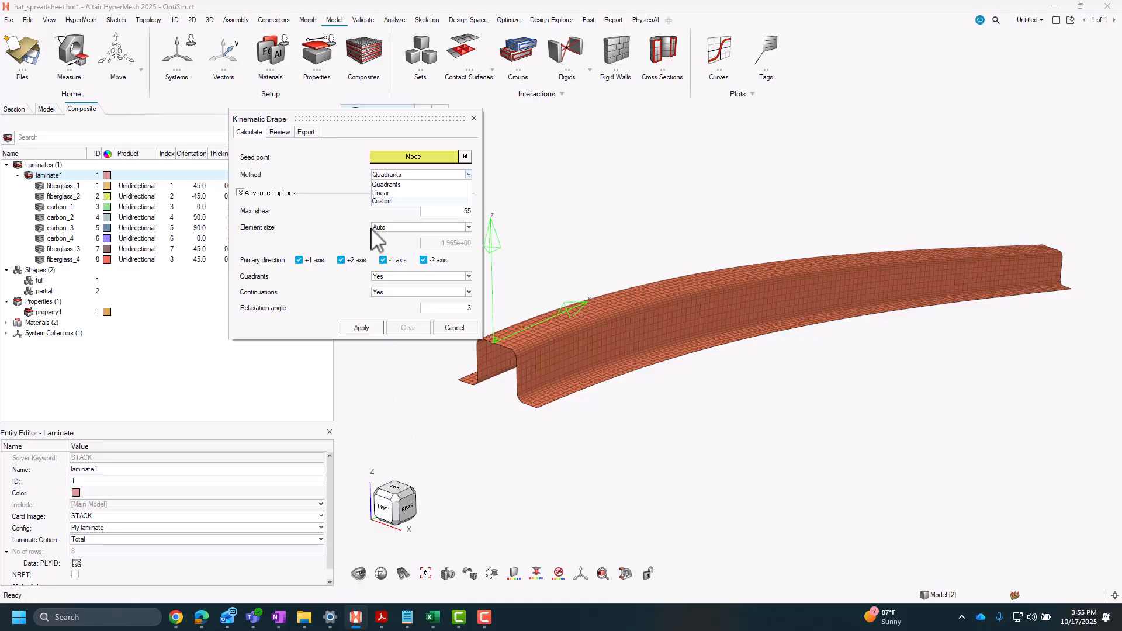
{"action": "left_click", "coordinate": [388, 184]}
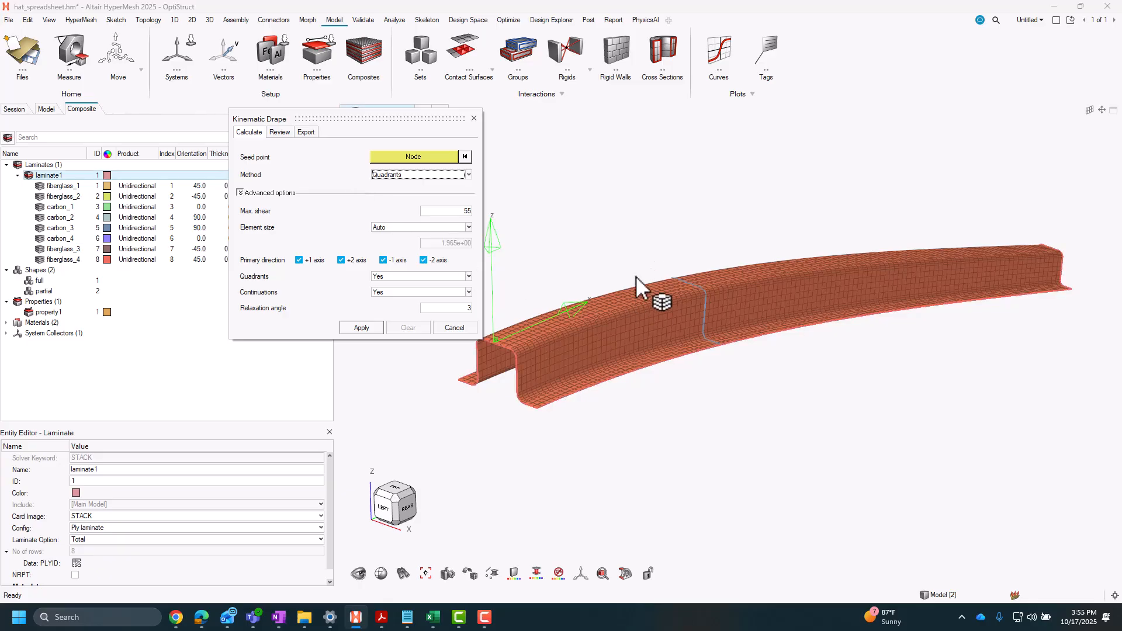
{"action": "left_click", "coordinate": [386, 176]}
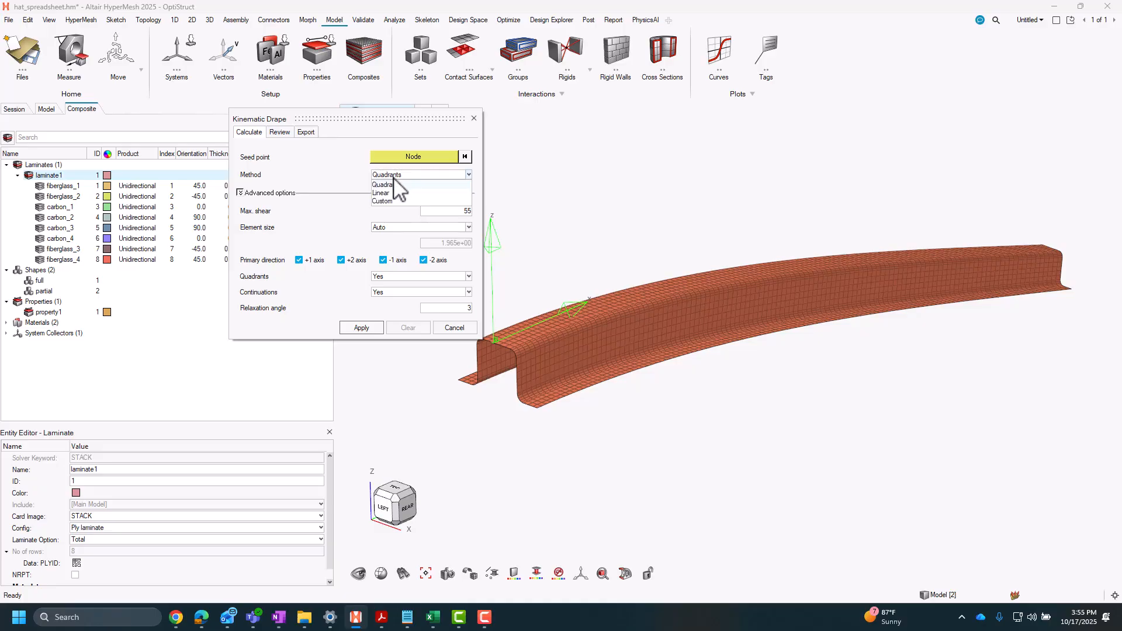
{"action": "left_click", "coordinate": [402, 198]}
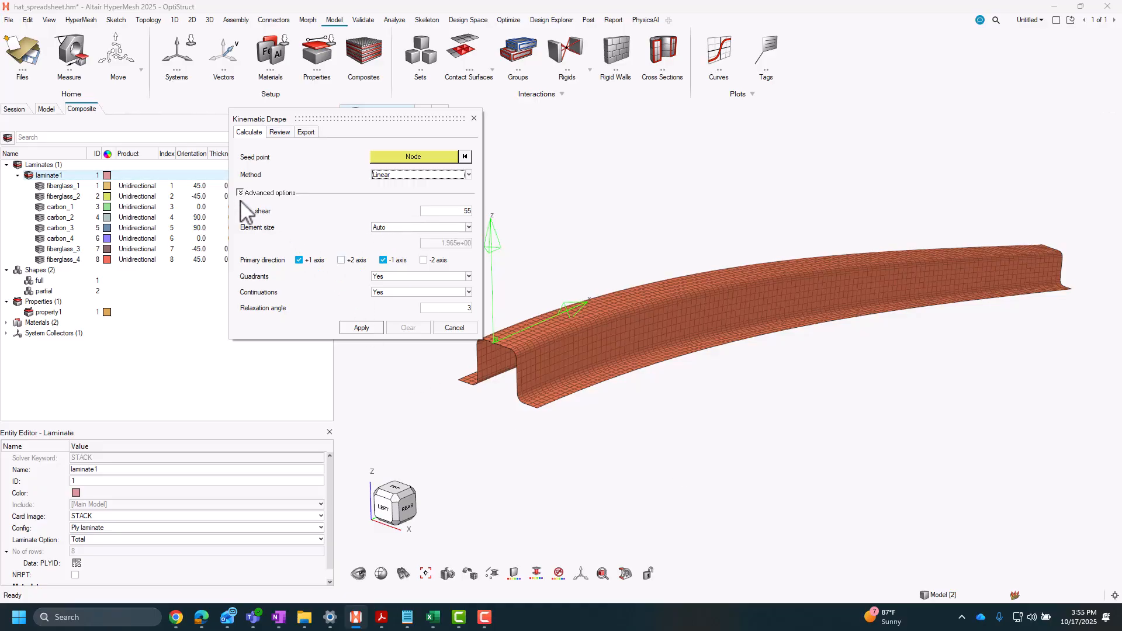
{"action": "left_click", "coordinate": [397, 175]}
{"action": "left_click", "coordinate": [398, 185]}
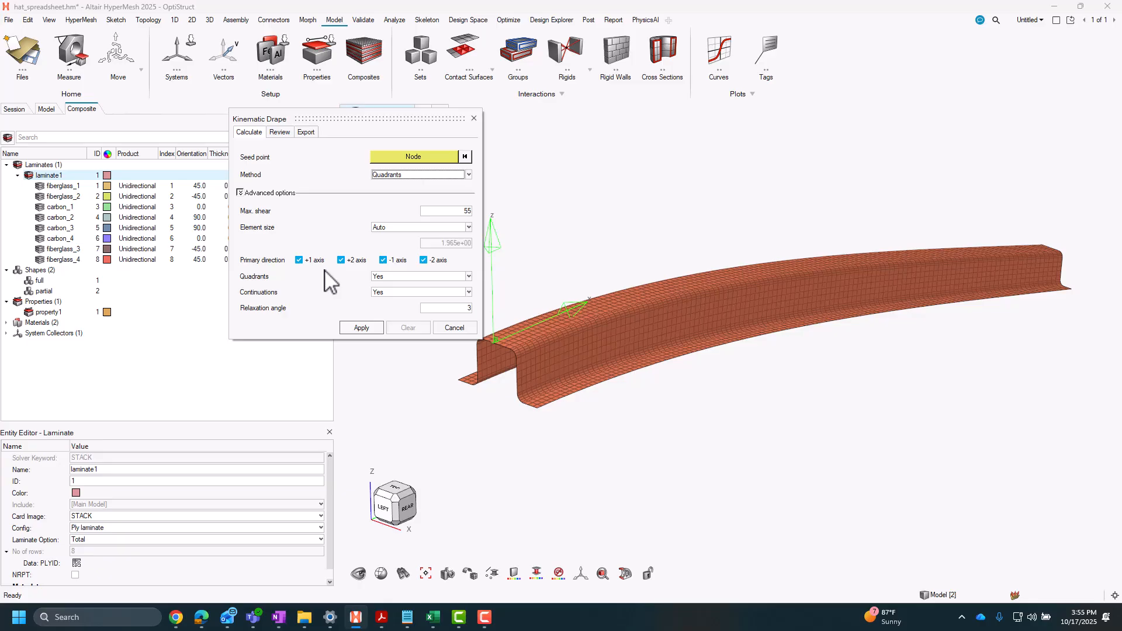
{"action": "left_click", "coordinate": [393, 175]}
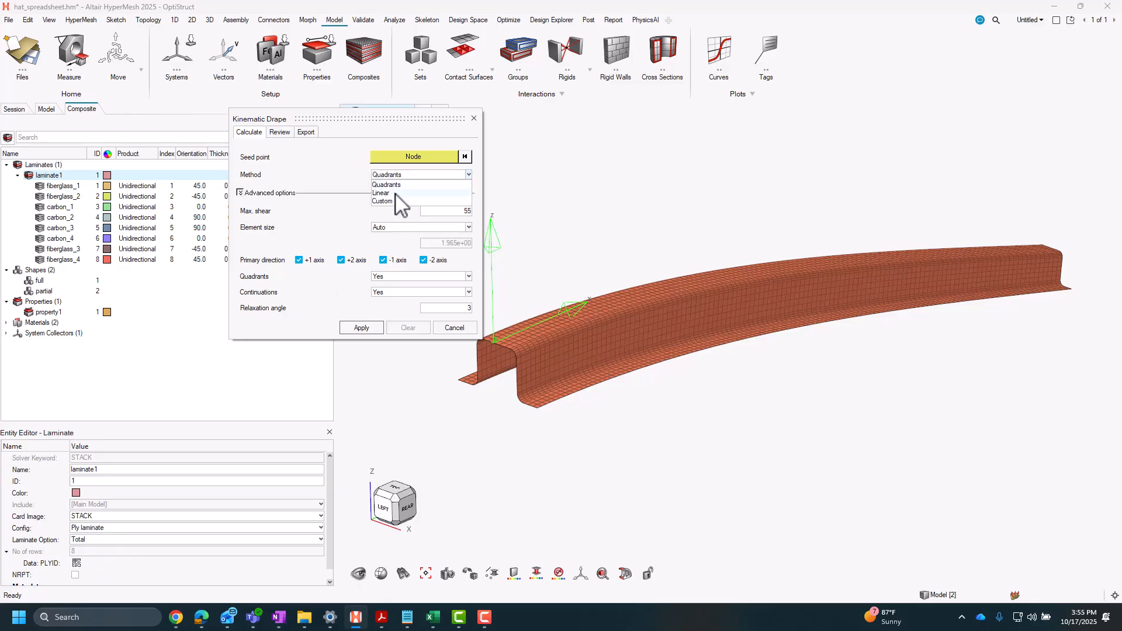
{"action": "left_click", "coordinate": [396, 193]}
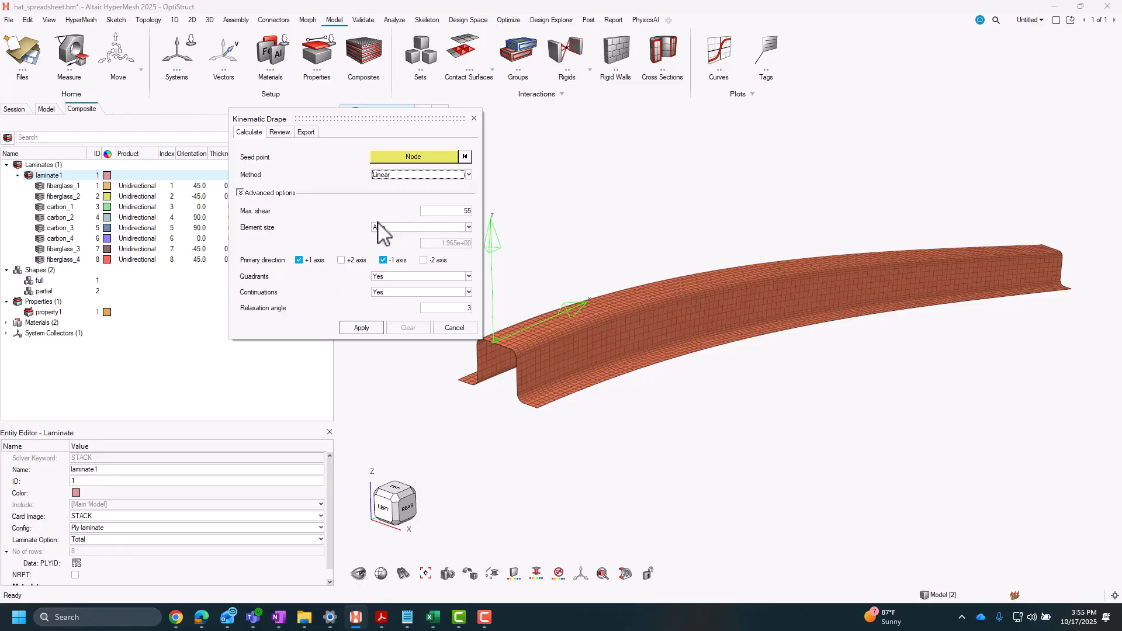
Step: Pick a seed node on the hat's upper face along the local x axis, calculate the drape, and close Kinematic Drape
{"action": "left_click", "coordinate": [414, 157]}
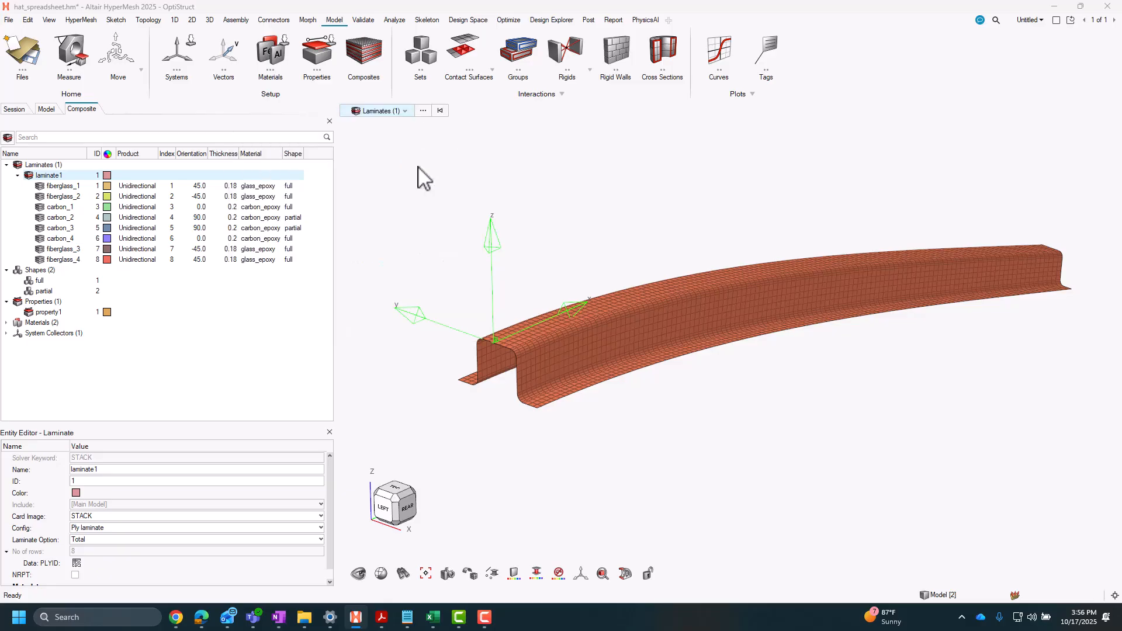
{"action": "scroll", "coordinate": [531, 336], "scroll_direction": "up", "scroll_amount": 5}
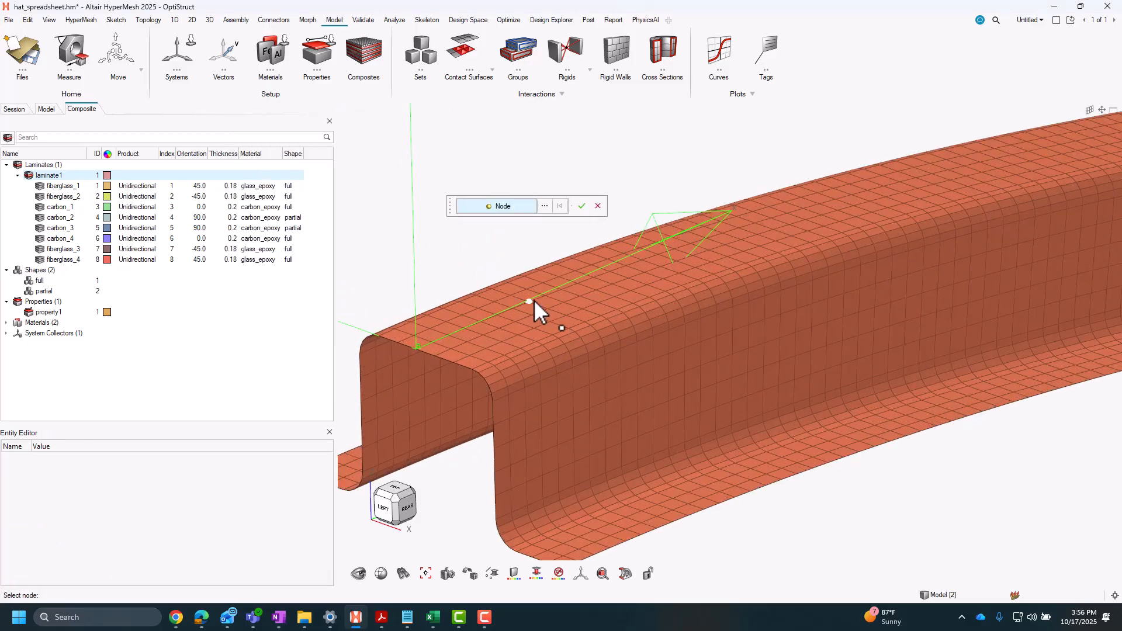
{"action": "left_click", "coordinate": [534, 300]}
{"action": "scroll", "coordinate": [440, 394], "scroll_direction": "down", "scroll_amount": 4}
{"action": "left_click", "coordinate": [582, 205]}
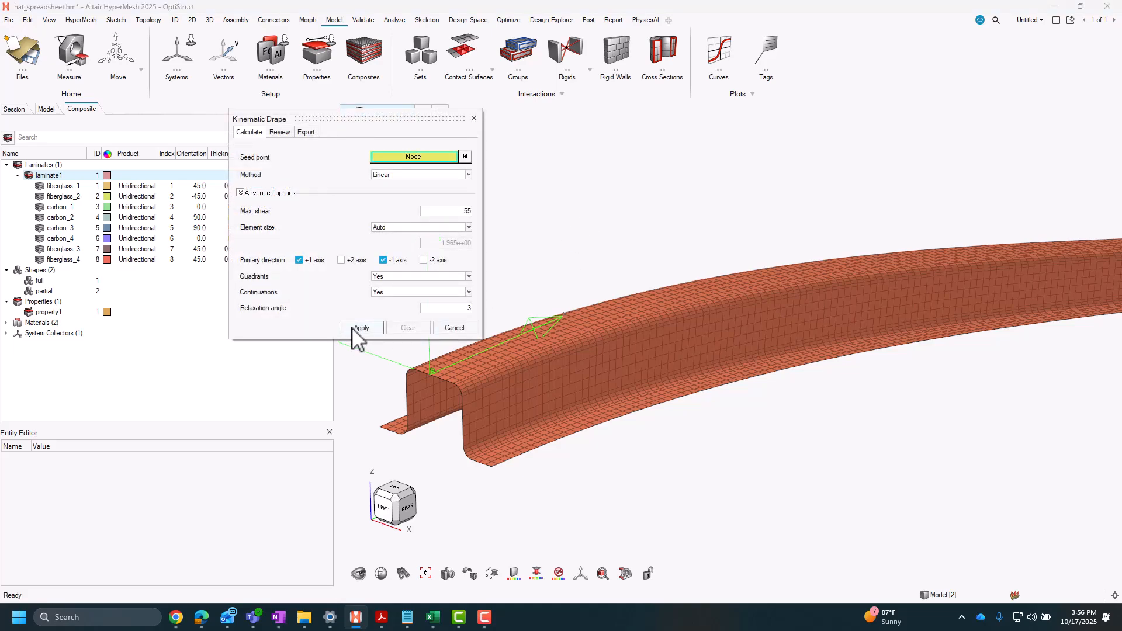
{"action": "left_click", "coordinate": [354, 329]}
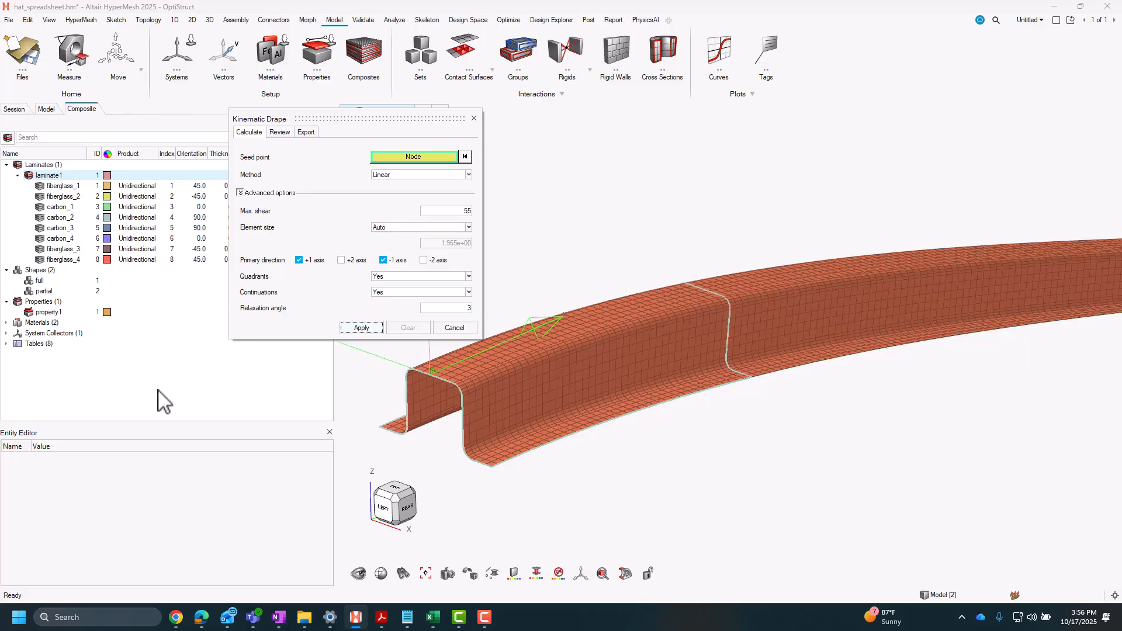
{"action": "left_click", "coordinate": [455, 327]}
Step: Inspect the drape table assigned to the carbon_1 ply
{"action": "left_click", "coordinate": [63, 207]}
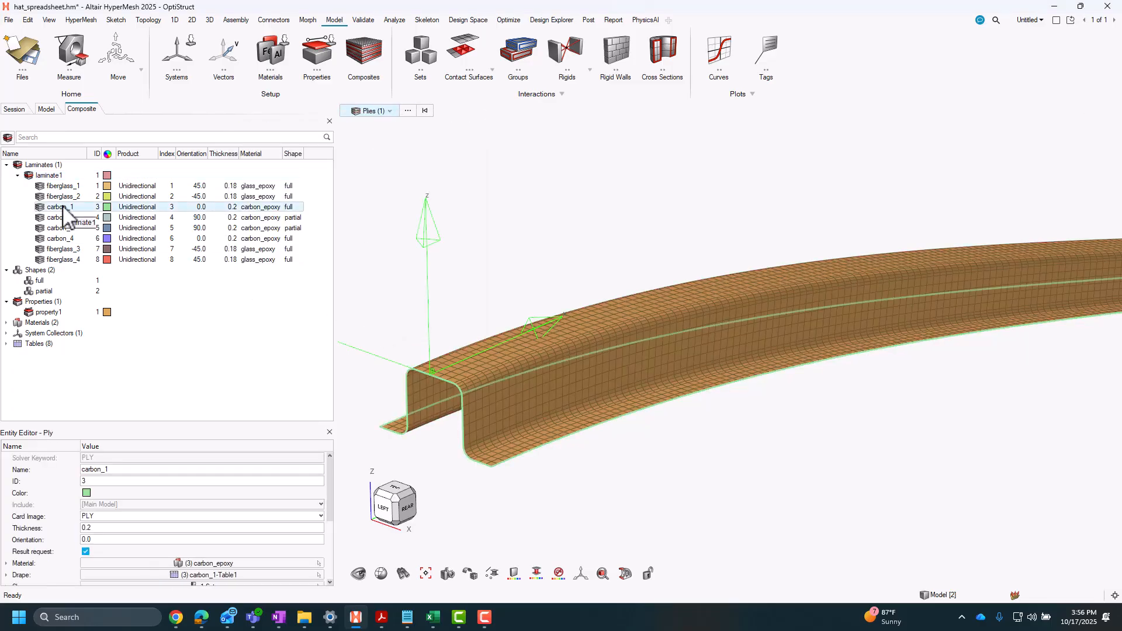
{"action": "scroll", "coordinate": [130, 514], "scroll_direction": "down", "scroll_amount": 2}
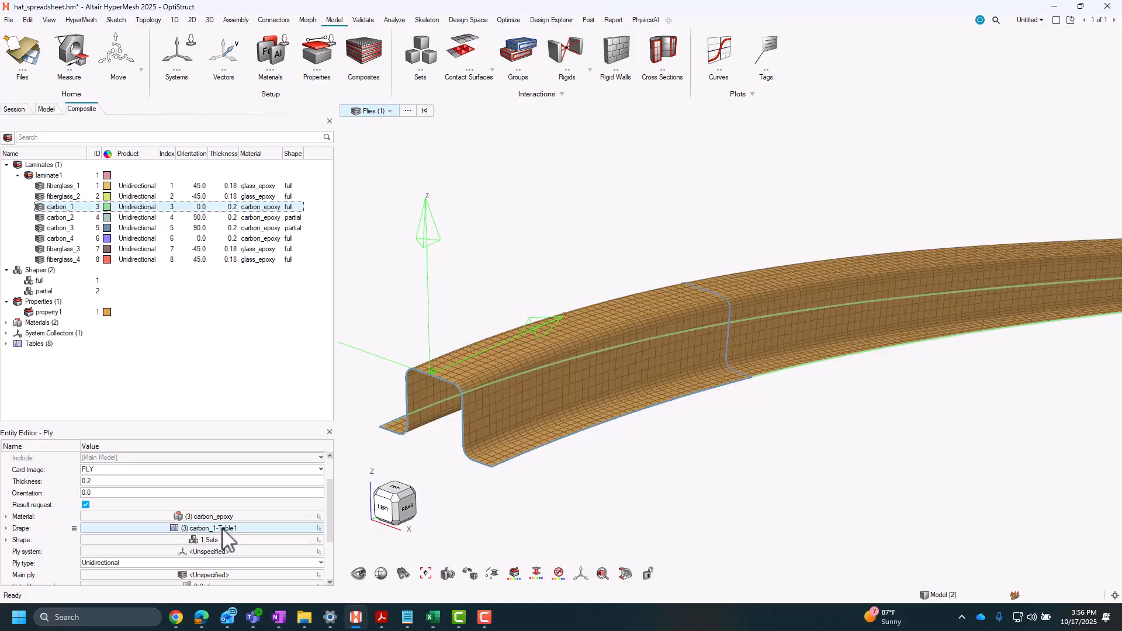
{"action": "left_click", "coordinate": [499, 236]}
{"action": "right_click_drag", "start_coordinate": [512, 248], "coordinate": [514, 263]}
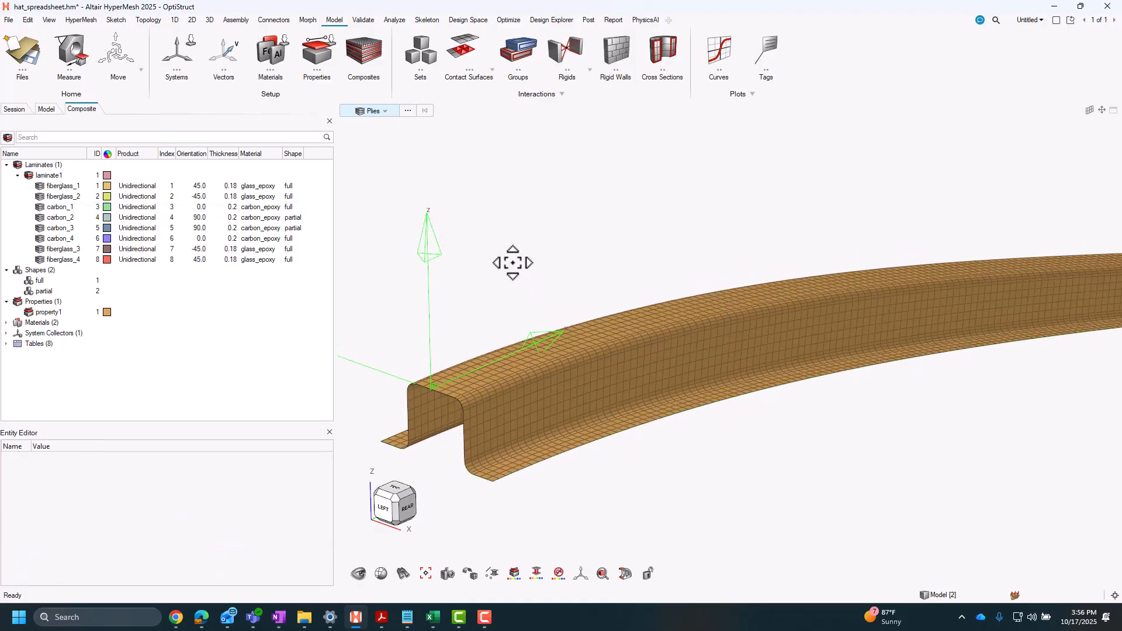
Step: Reopen Kinematic Drape on laminate1 and bring up its review options
{"action": "left_click", "coordinate": [51, 178]}
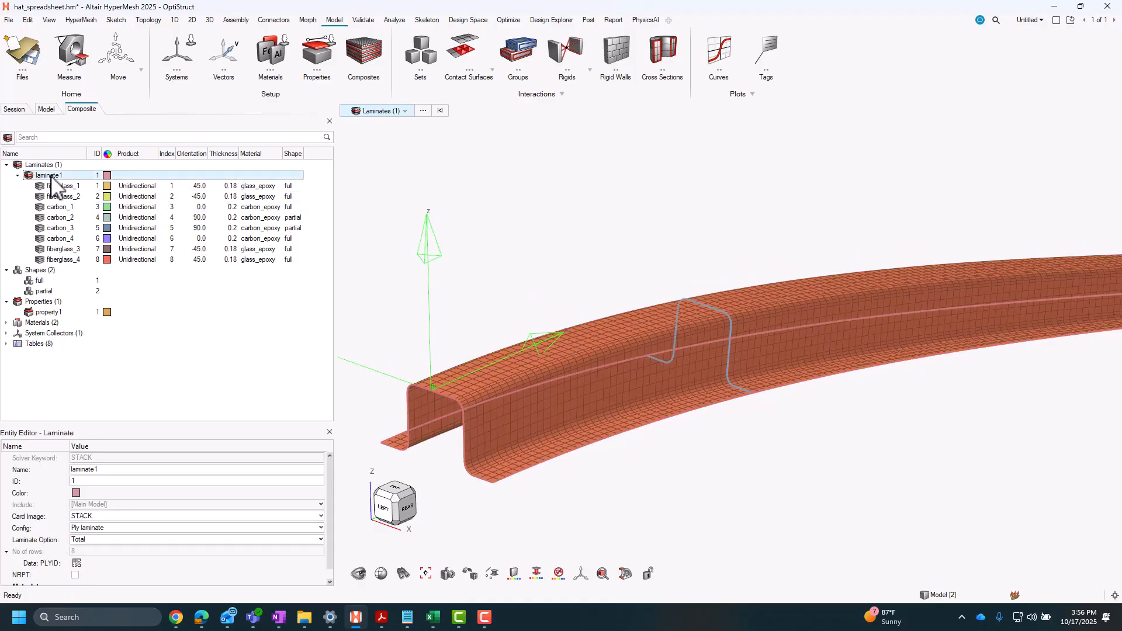
{"action": "right_click", "coordinate": [52, 179]}
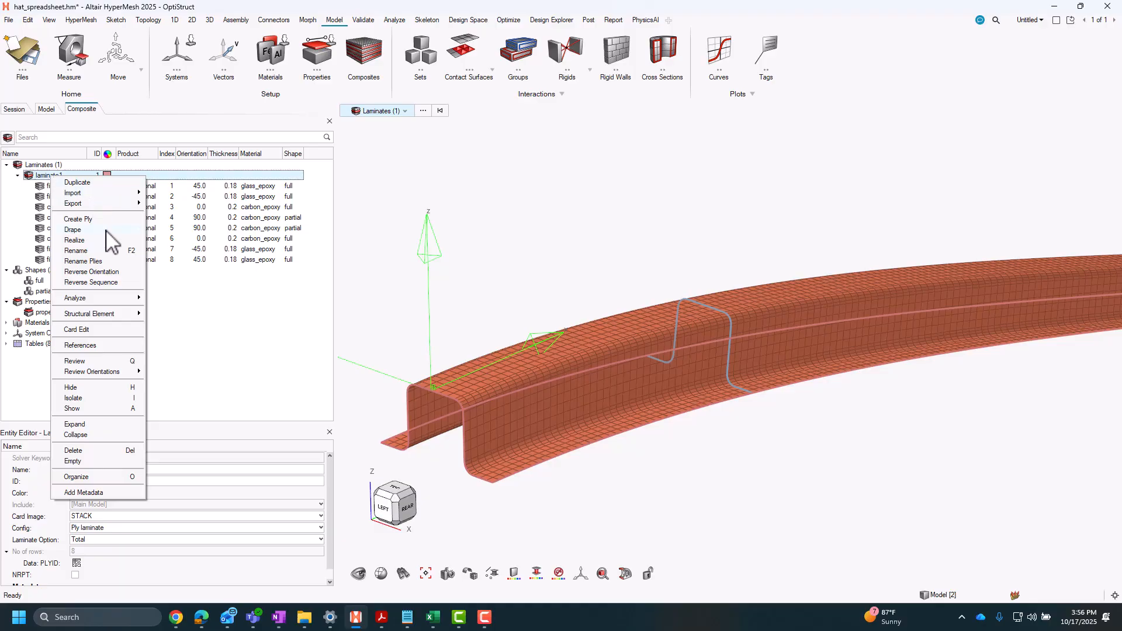
{"action": "mouse_move", "coordinate": [110, 231]}
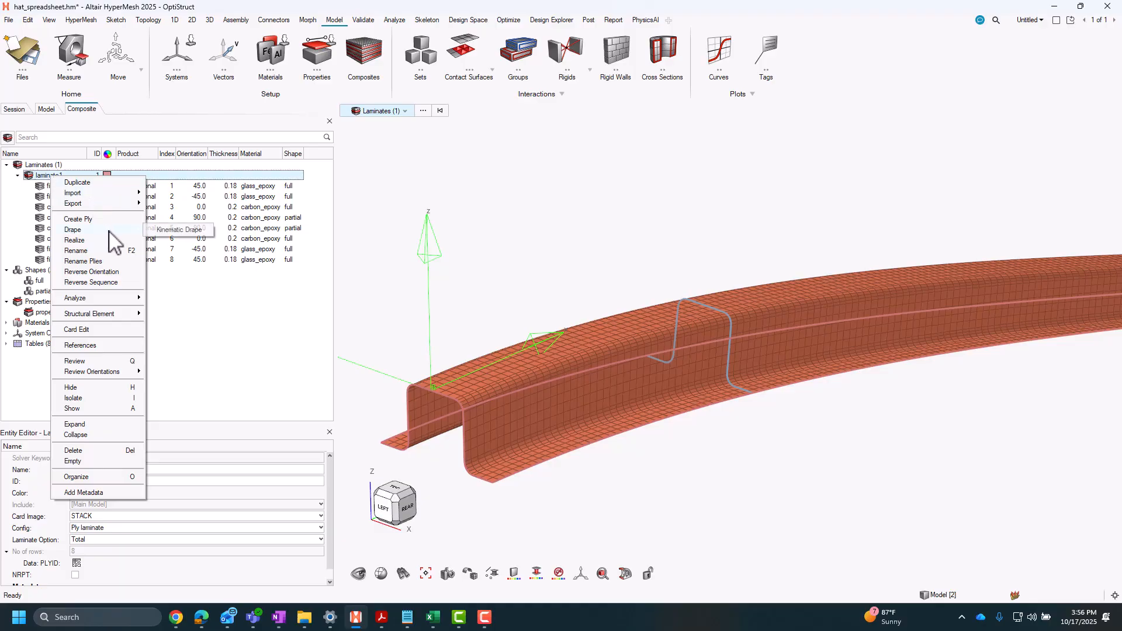
{"action": "left_click", "coordinate": [171, 230]}
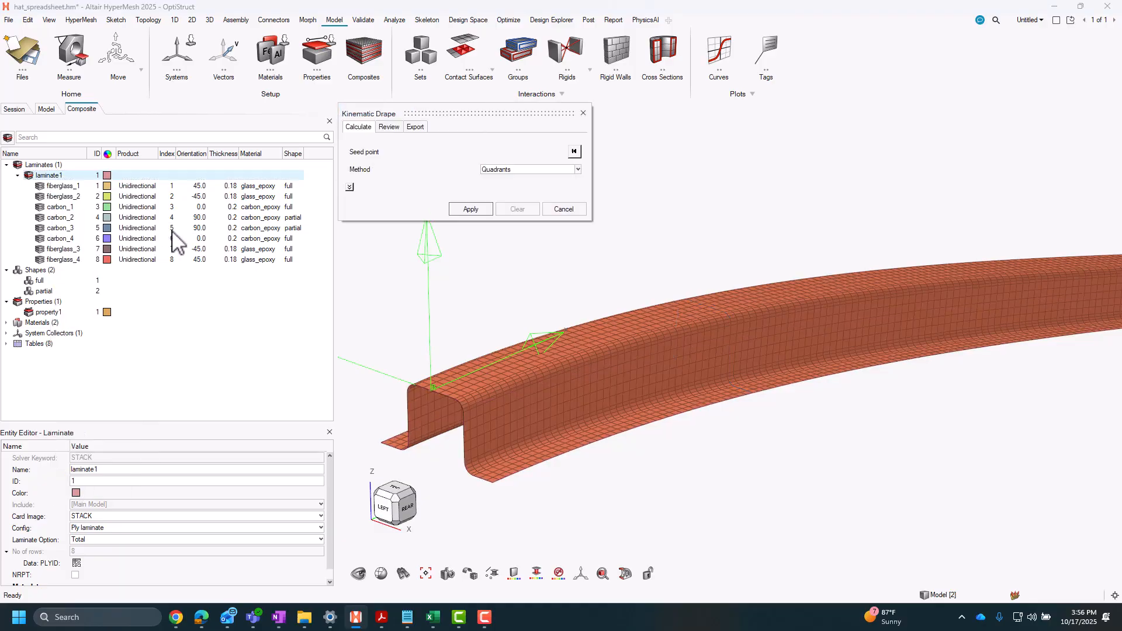
{"action": "left_click", "coordinate": [390, 127]}
{"action": "left_click_drag", "start_coordinate": [467, 120], "coordinate": [329, 113]}
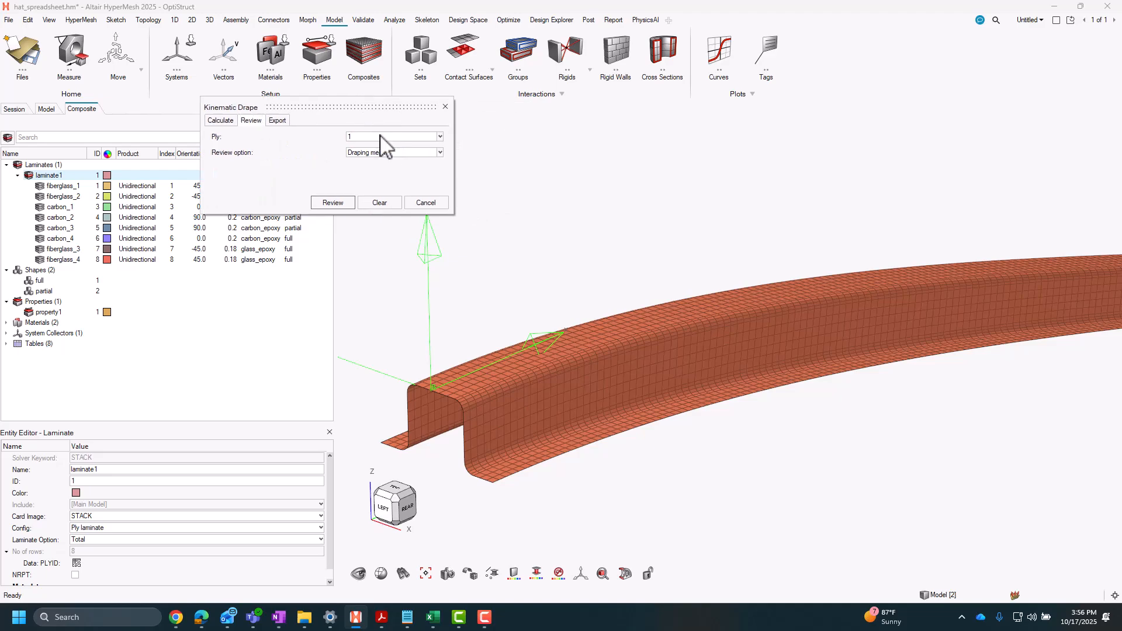
Step: Review the draping mesh of ply 1 and examine it close up at the open end of the hat
{"action": "left_click", "coordinate": [373, 154]}
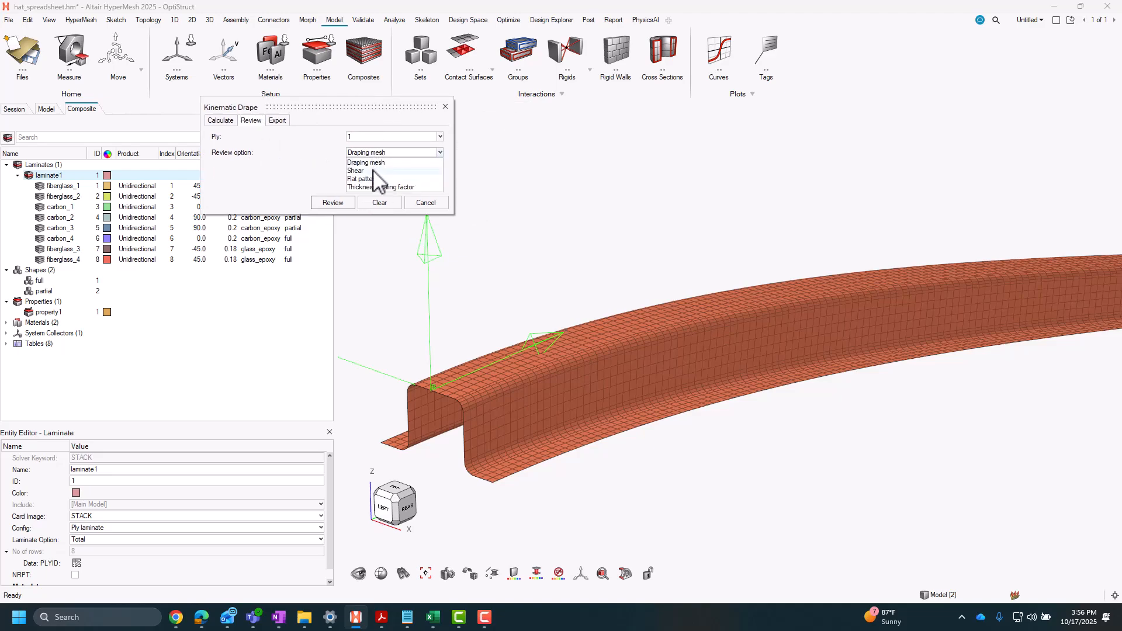
{"action": "left_click", "coordinate": [377, 163]}
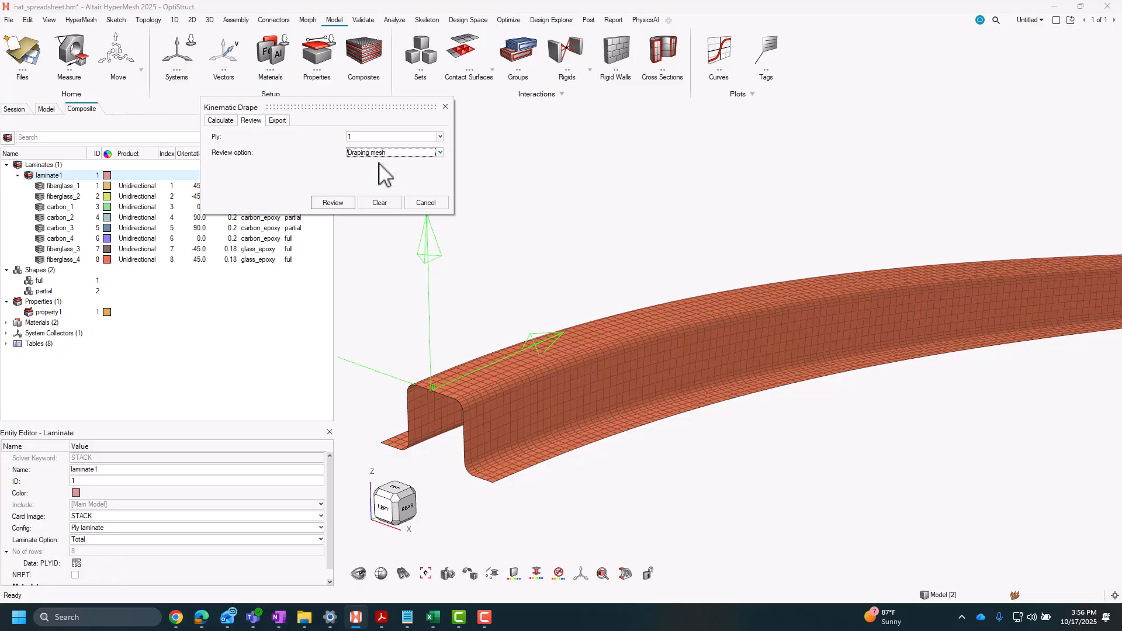
{"action": "left_click", "coordinate": [338, 206]}
{"action": "scroll", "coordinate": [450, 416], "scroll_direction": "up", "scroll_amount": 5}
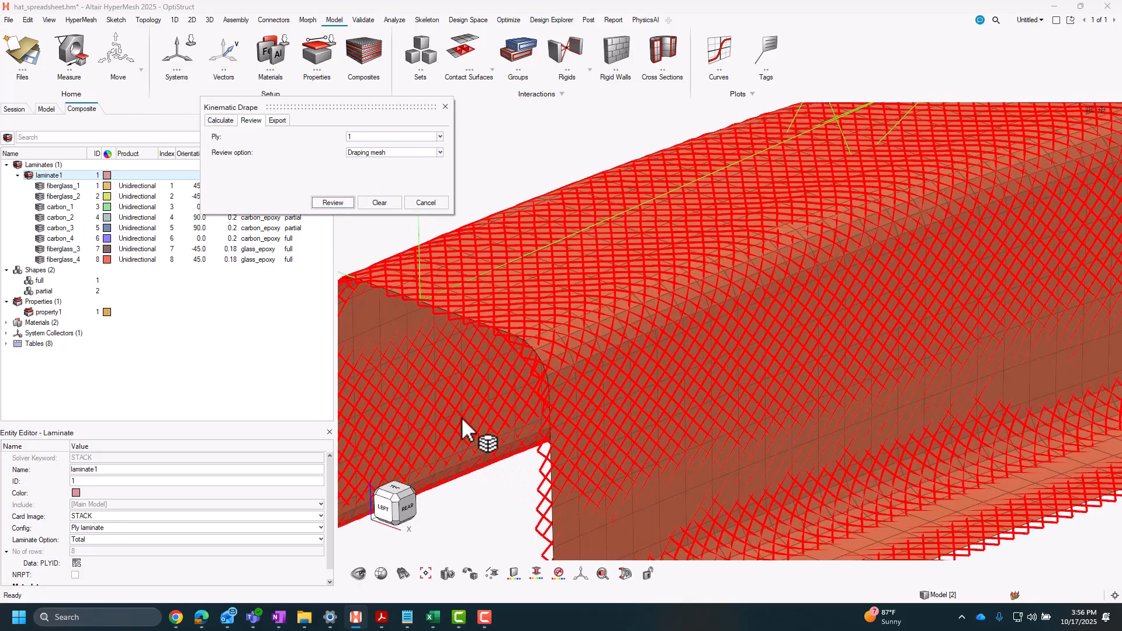
{"action": "scroll", "coordinate": [745, 363], "scroll_direction": "down", "scroll_amount": 2}
{"action": "scroll", "coordinate": [744, 363], "scroll_direction": "up", "scroll_amount": 1}
{"action": "middle_click_drag", "start_coordinate": [741, 353], "coordinate": [562, 259]}
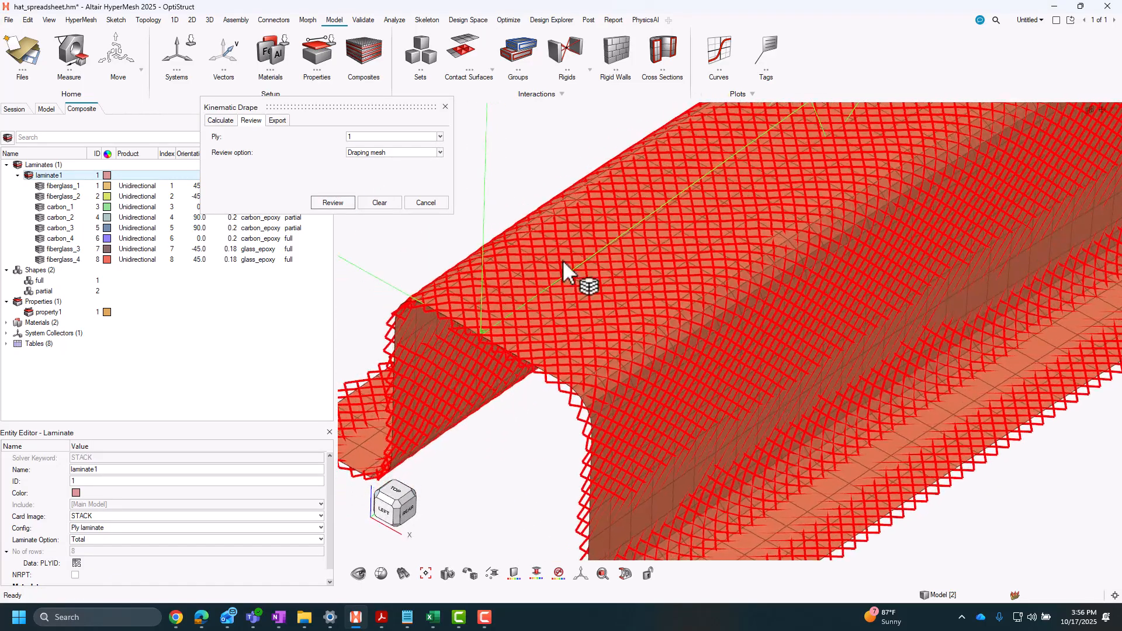
Step: Review the flat pattern of ply 1 over the whole hat model
{"action": "left_click", "coordinate": [377, 154]}
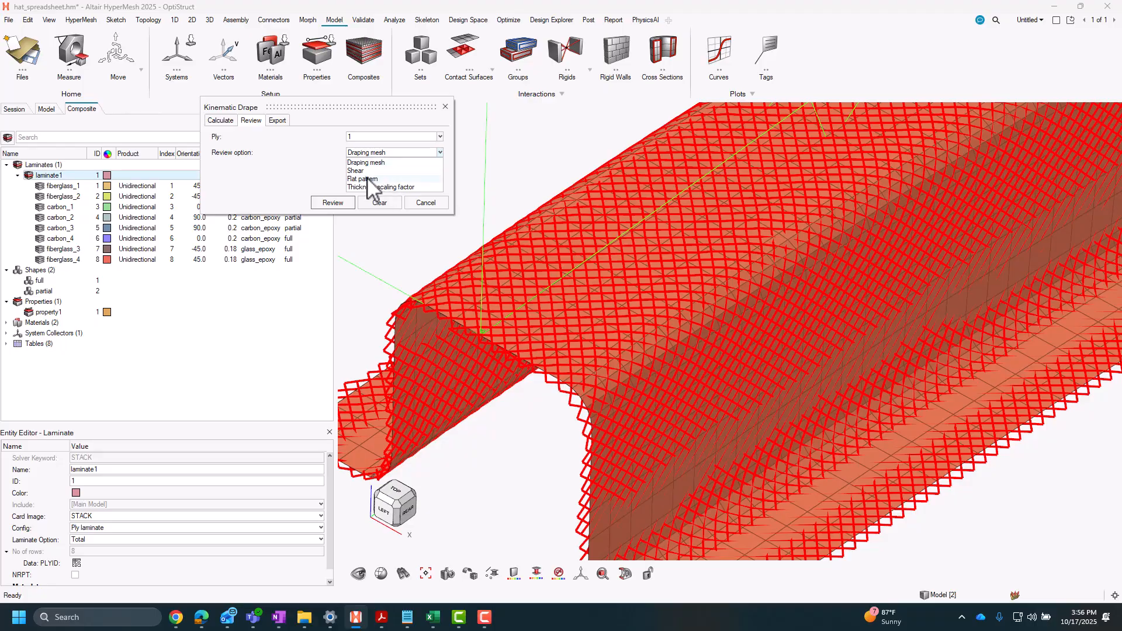
{"action": "left_click", "coordinate": [363, 178]}
{"action": "left_click", "coordinate": [332, 203]}
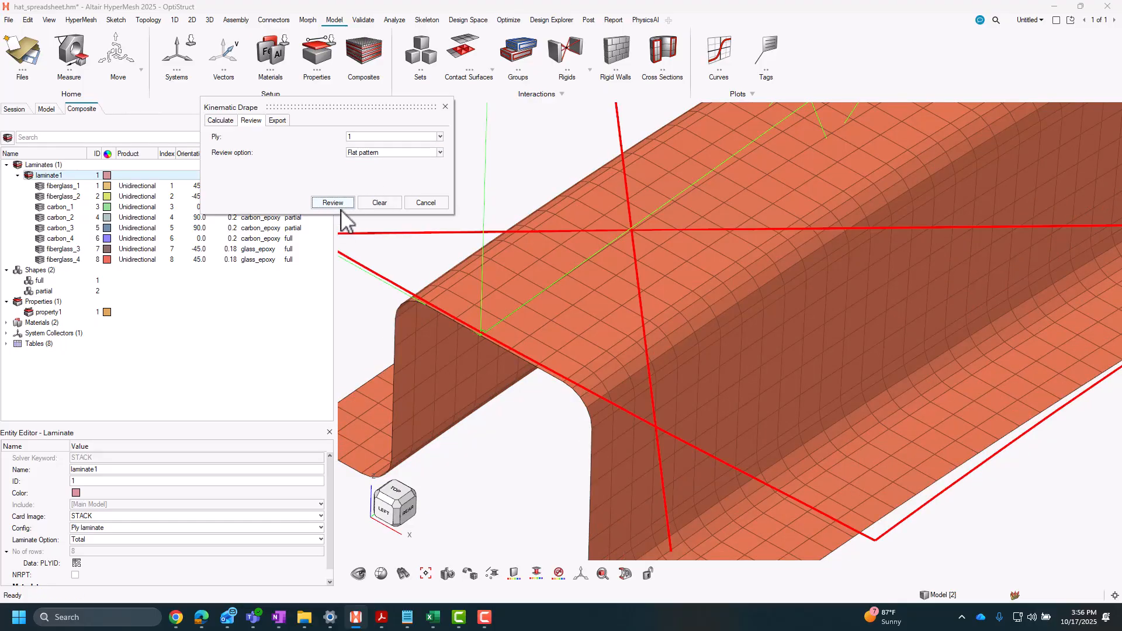
{"action": "scroll", "coordinate": [627, 311], "scroll_direction": "down", "scroll_amount": 8}
{"action": "right_click_drag", "start_coordinate": [751, 346], "coordinate": [680, 419]}
{"action": "middle_click_drag", "start_coordinate": [680, 420], "coordinate": [500, 345]}
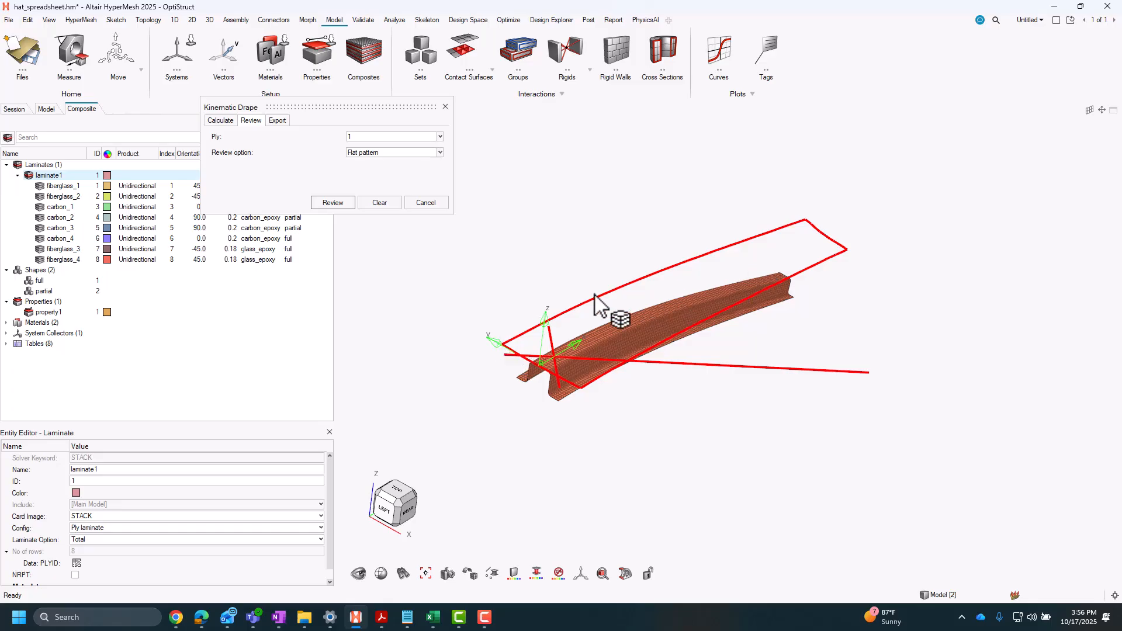
Step: Contour the thickness scaling factor of ply 1 and examine it along the hat
{"action": "left_click", "coordinate": [368, 154]}
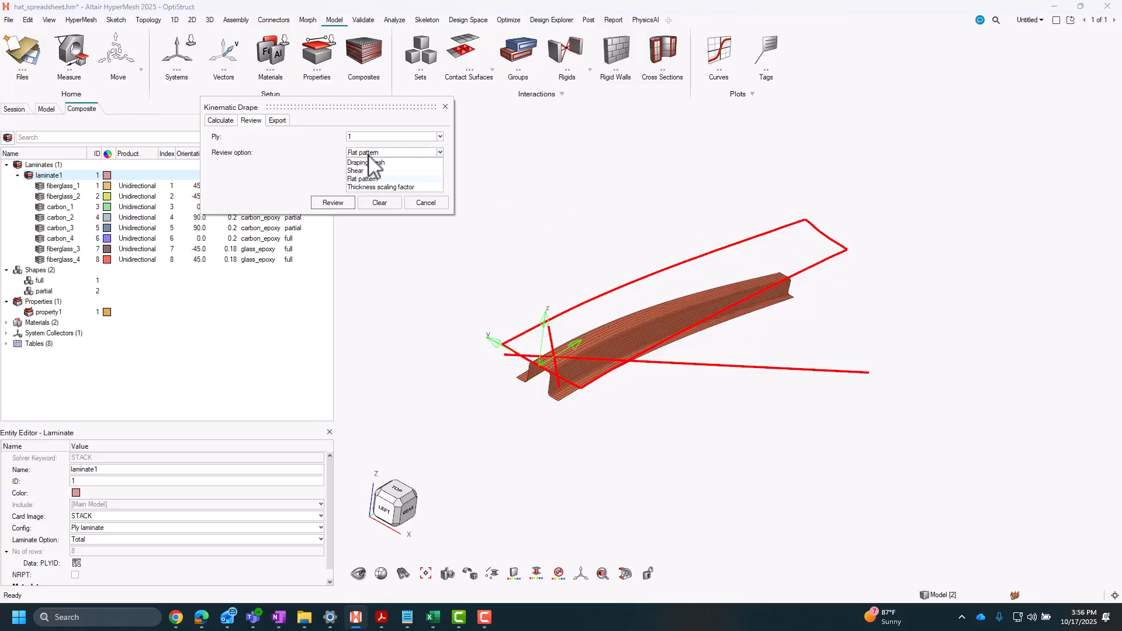
{"action": "left_click", "coordinate": [380, 203]}
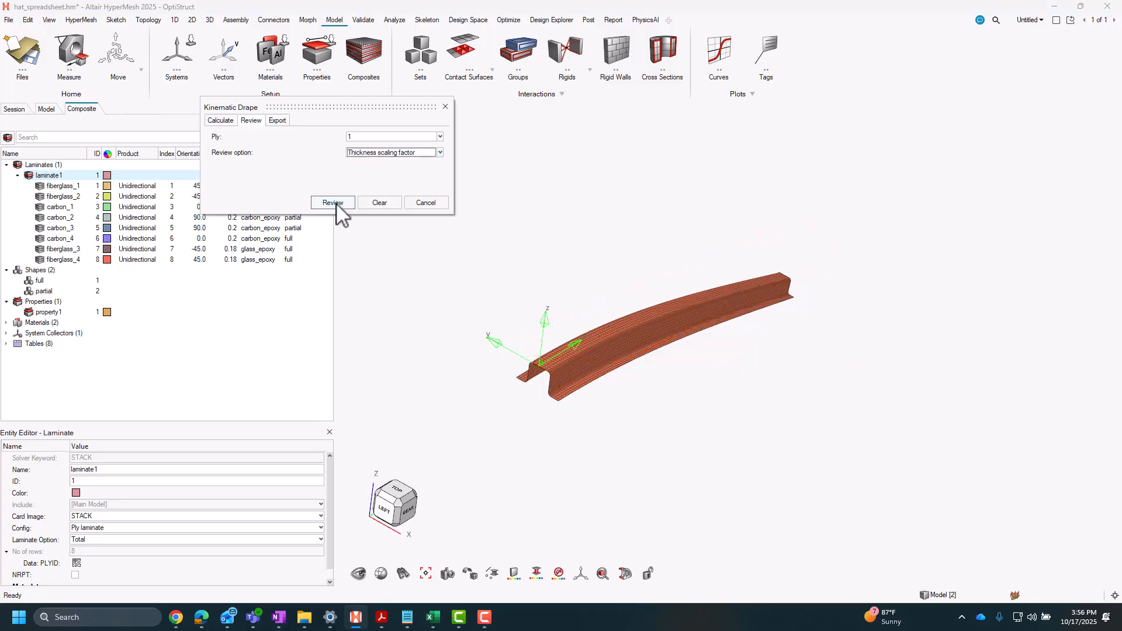
{"action": "left_click", "coordinate": [332, 202]}
{"action": "scroll", "coordinate": [648, 372], "scroll_direction": "up", "scroll_amount": 3}
{"action": "middle_click_drag", "start_coordinate": [571, 326], "coordinate": [752, 275]}
Step: Contour the shear of ply 1 over the hat, then close the Kinematic Drape review and clear the laminate selection
{"action": "left_click", "coordinate": [400, 152]}
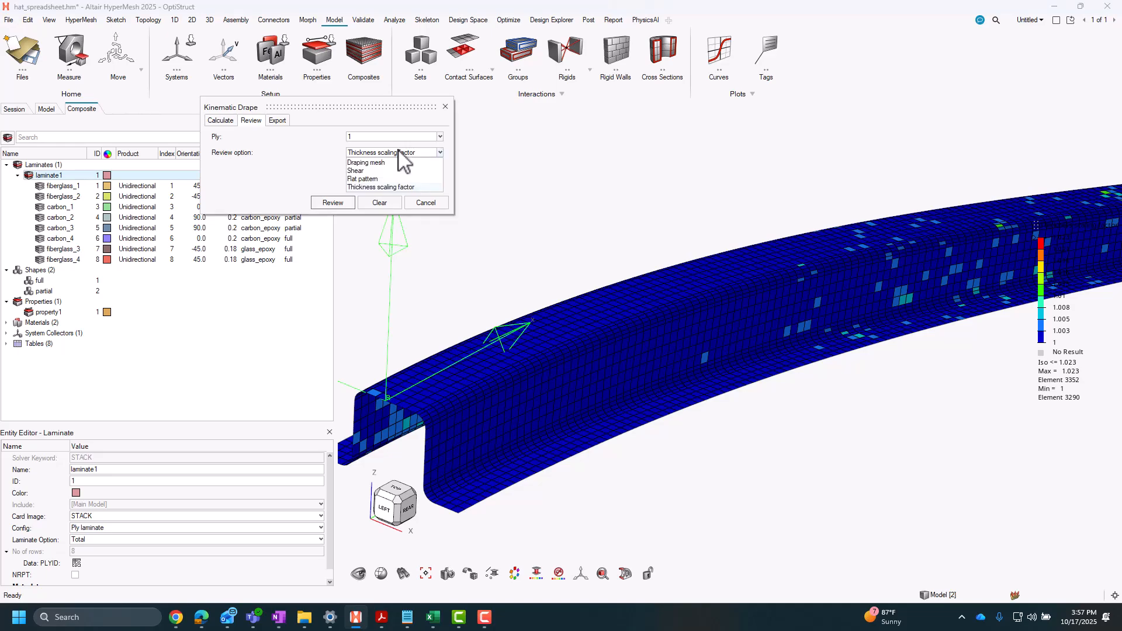
{"action": "left_click", "coordinate": [365, 171]}
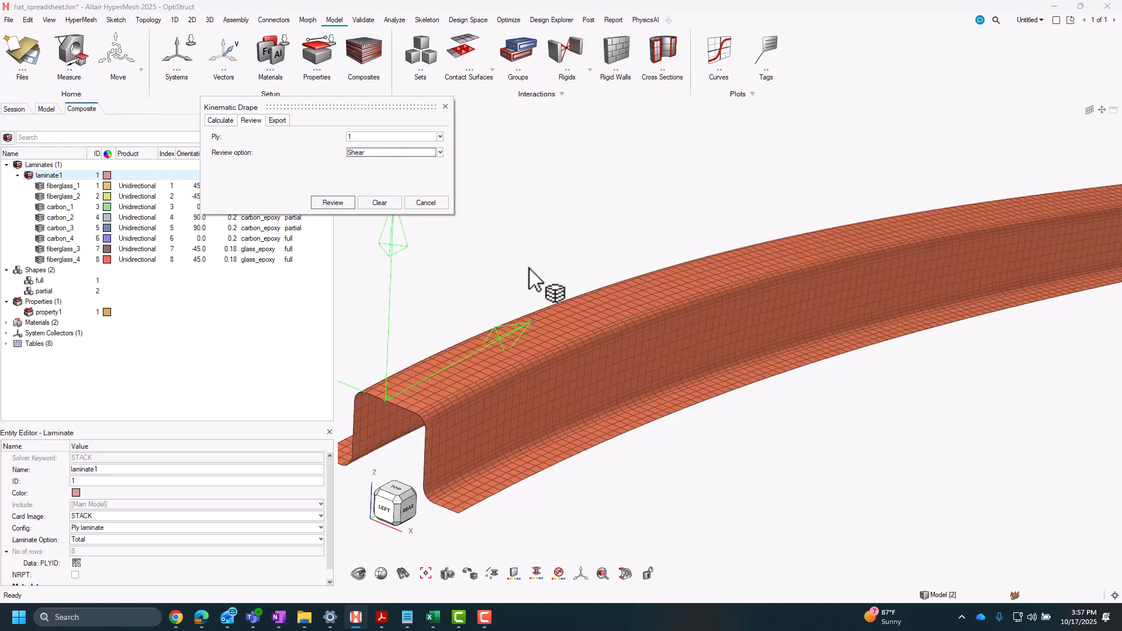
{"action": "middle_click_drag", "start_coordinate": [534, 282], "coordinate": [529, 286]}
{"action": "left_click", "coordinate": [328, 202]}
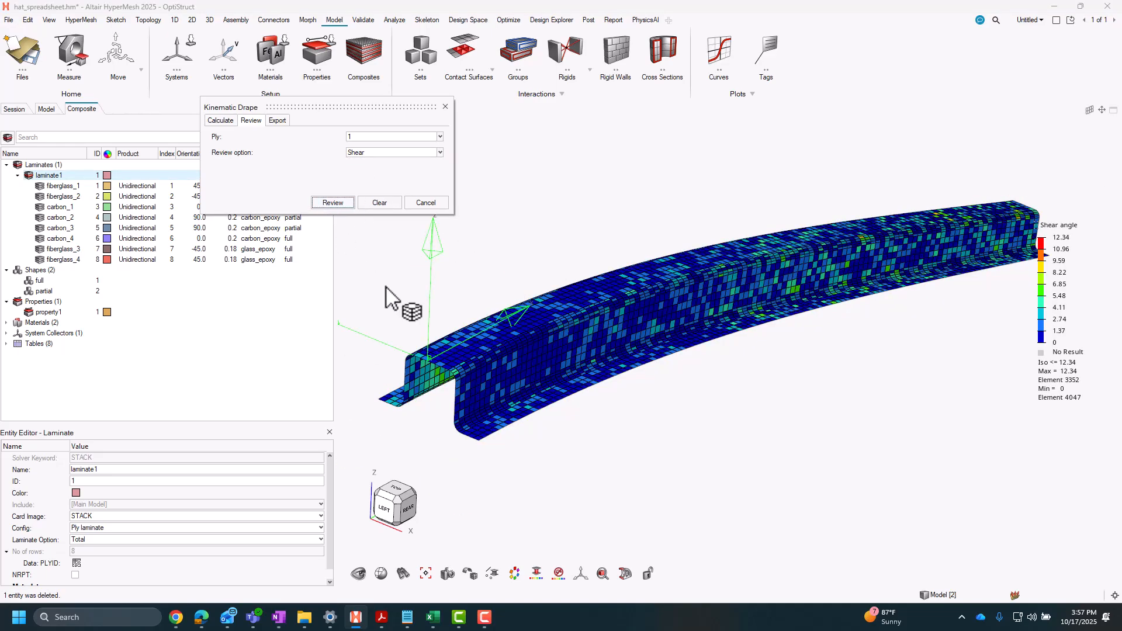
{"action": "right_click_drag", "start_coordinate": [557, 234], "coordinate": [594, 281]}
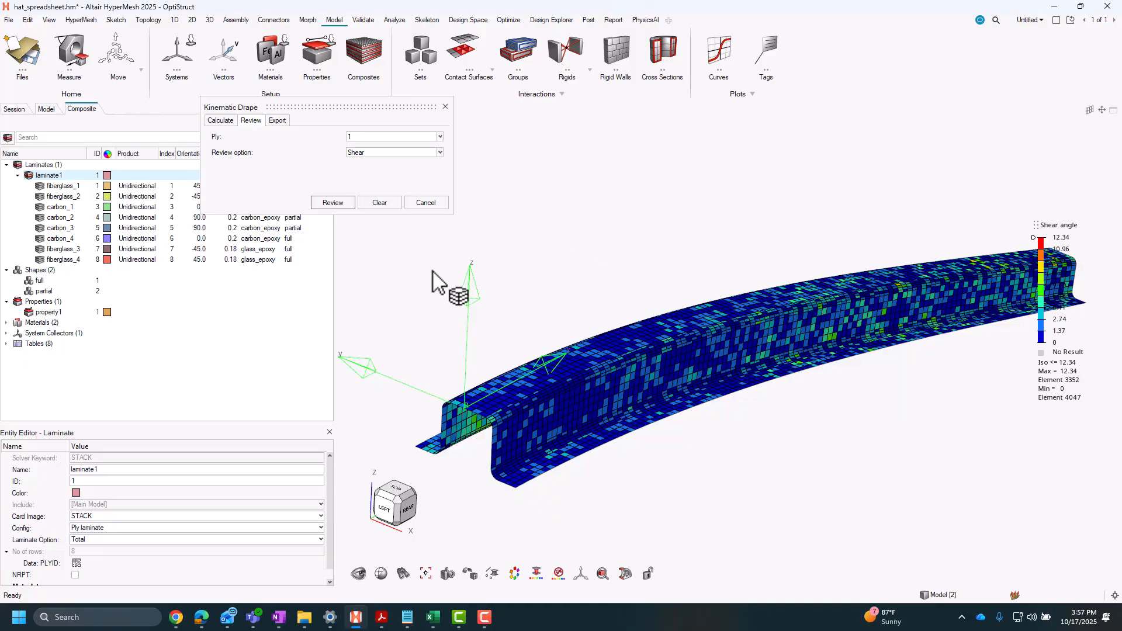
{"action": "left_click", "coordinate": [433, 202]}
{"action": "left_click", "coordinate": [579, 228]}
{"action": "scroll", "coordinate": [501, 241], "scroll_direction": "down", "scroll_amount": 2}
{"action": "right_click_drag", "start_coordinate": [507, 260], "coordinate": [544, 293]}
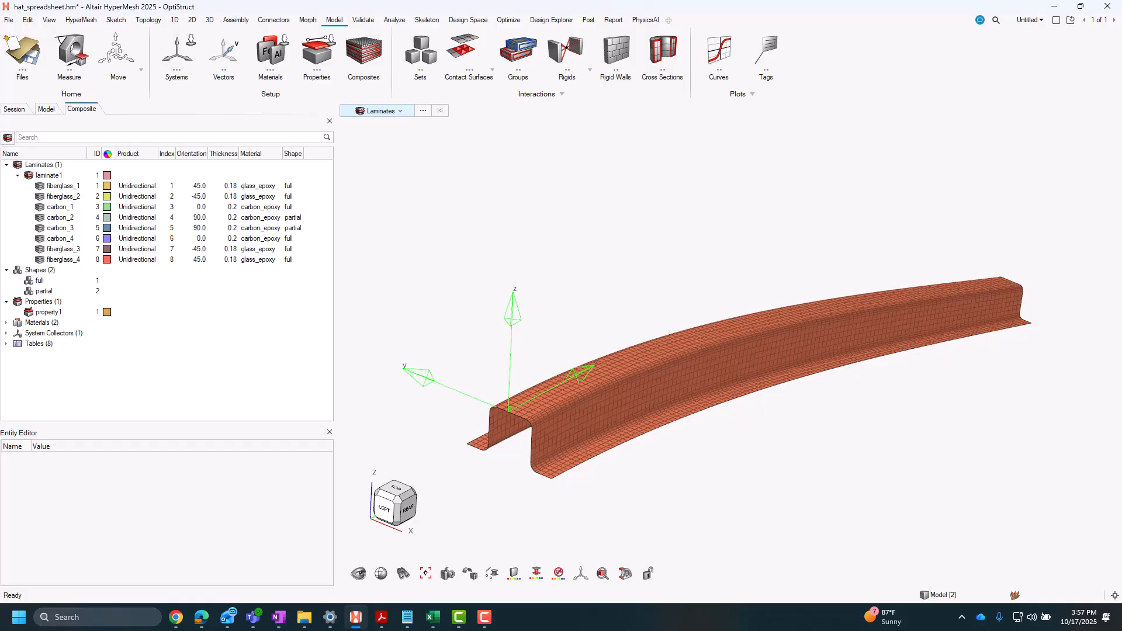
Step: Switch to Adobe Acrobat and view the Composite Optimization Methodology page in the other Composites document
{"action": "key", "text": "alt+Tab"}
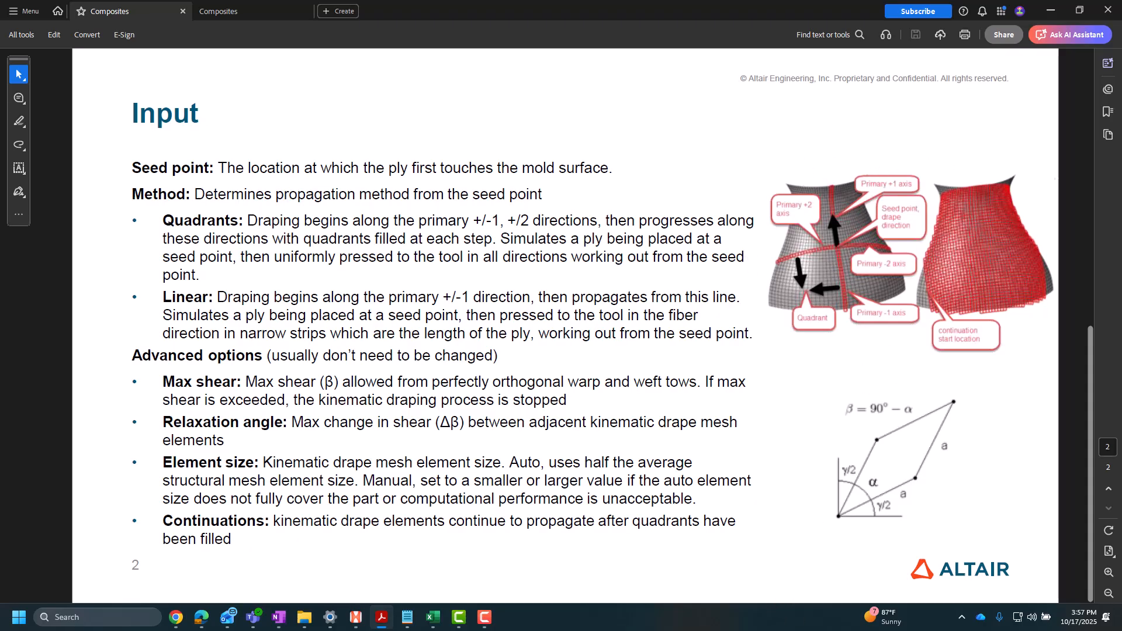
{"action": "left_click", "coordinate": [238, 14]}
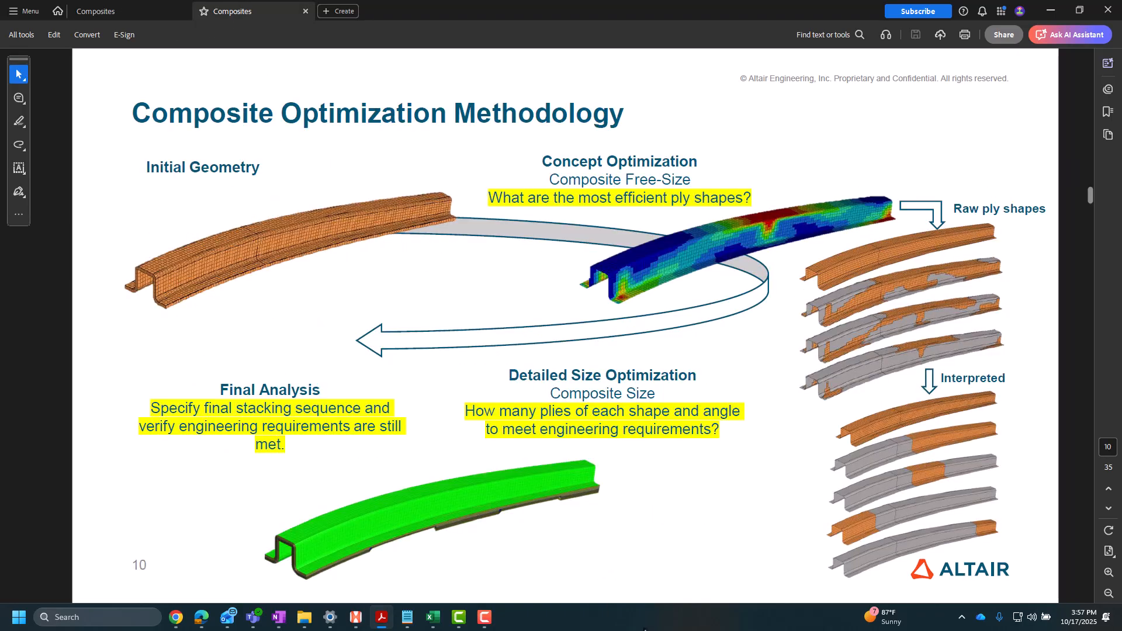